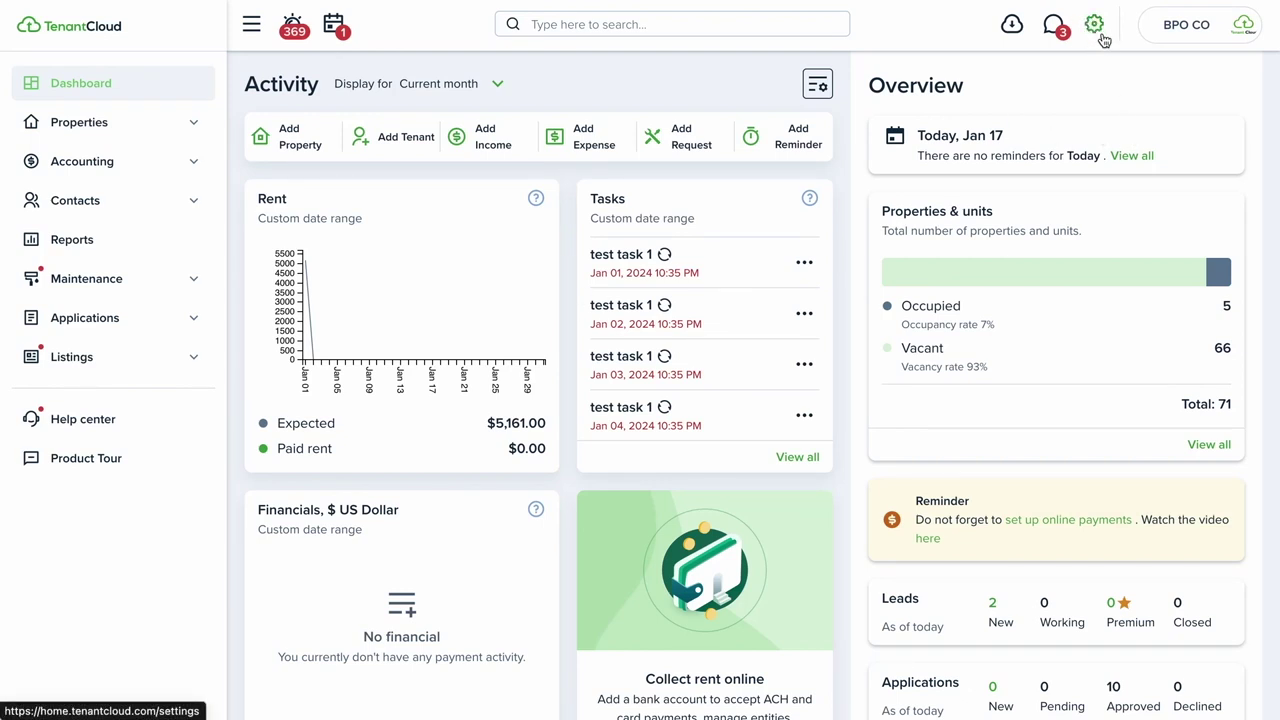
Open the settings overview and review all its sections, from account settings to the affiliate program
click(1095, 28)
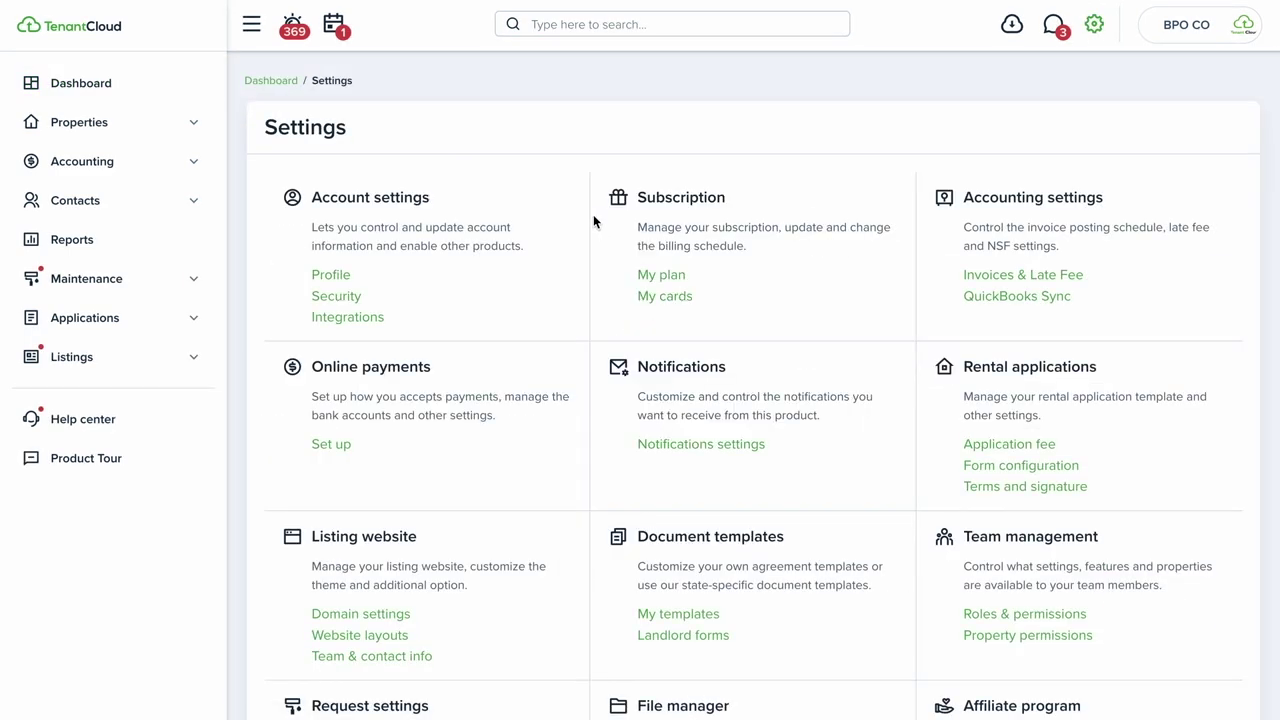
scroll(593, 220, down, 3)
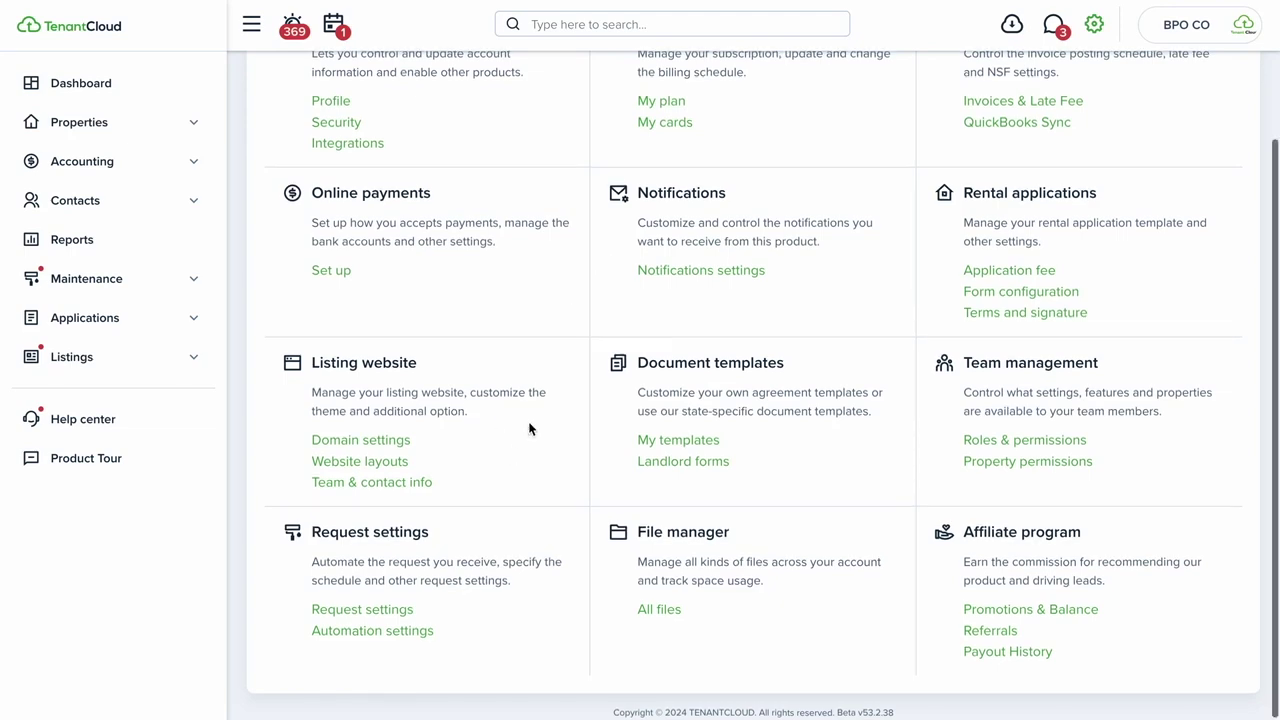
scroll(591, 317, up, 3)
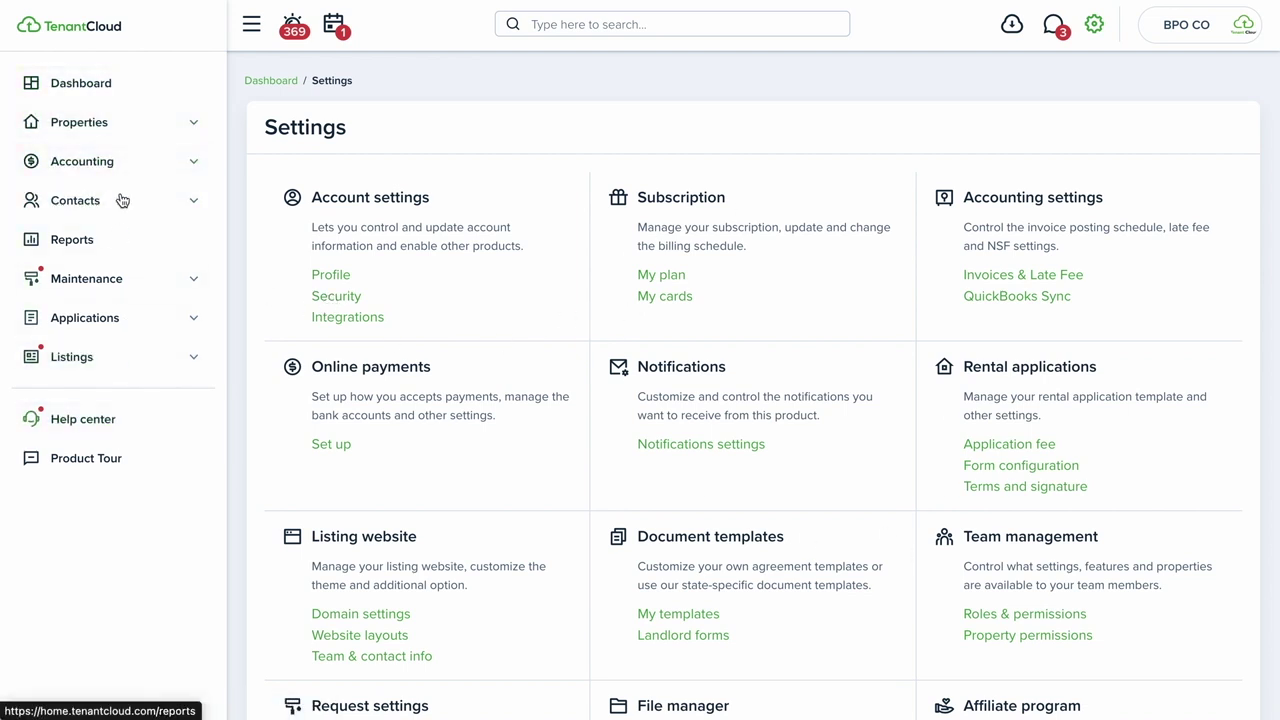
scroll(855, 309, down, 2)
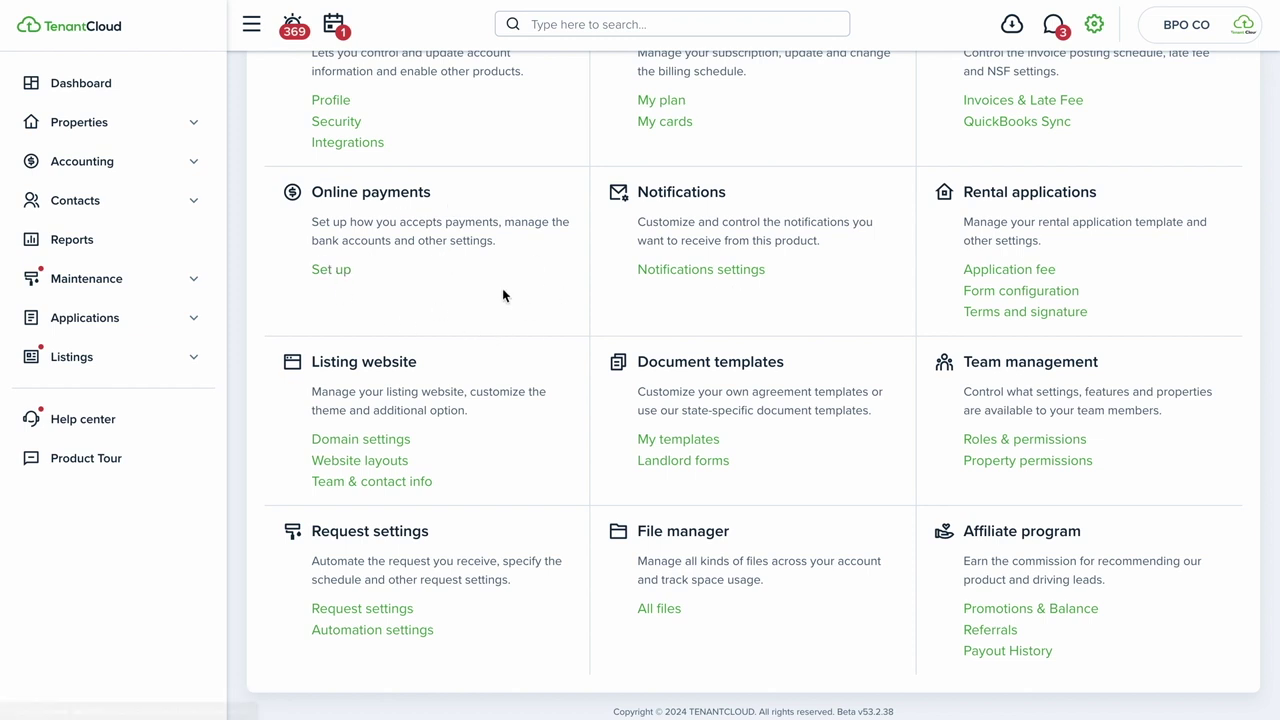
scroll(502, 295, up, 3)
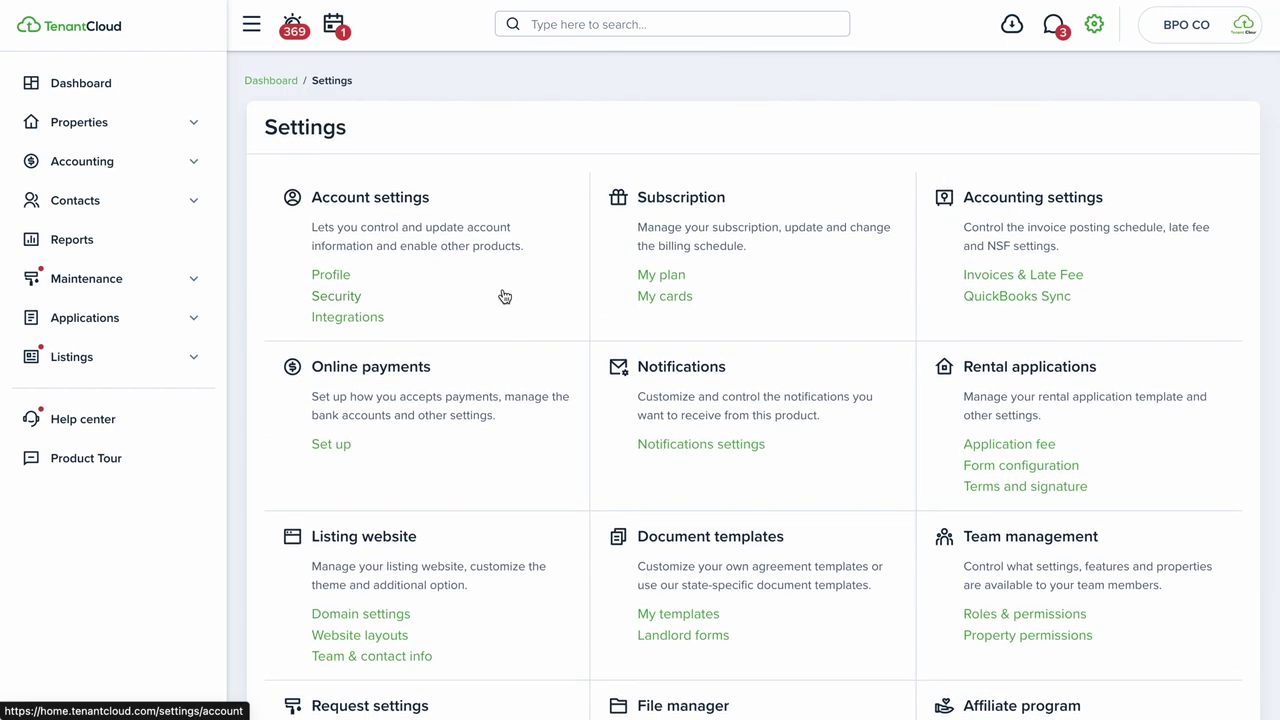
Filter the listings to listed units, open the Unit 103 listing and unlist it
click(78, 366)
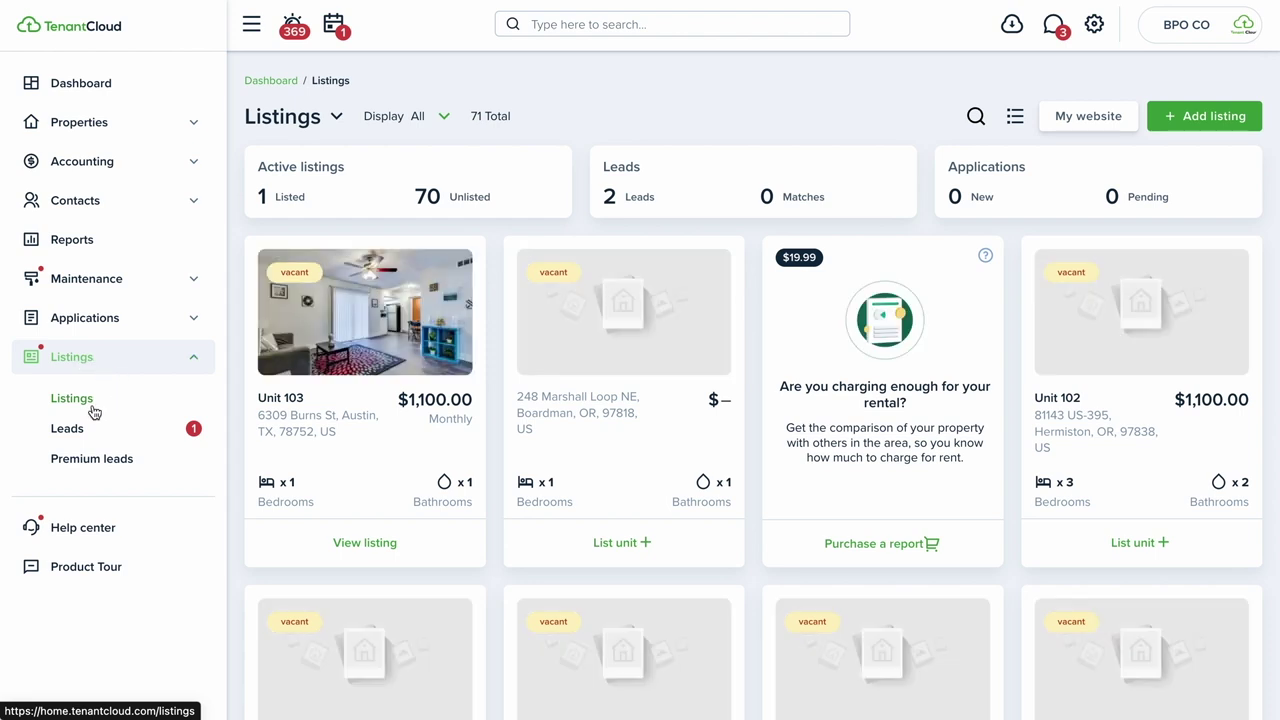
click(972, 117)
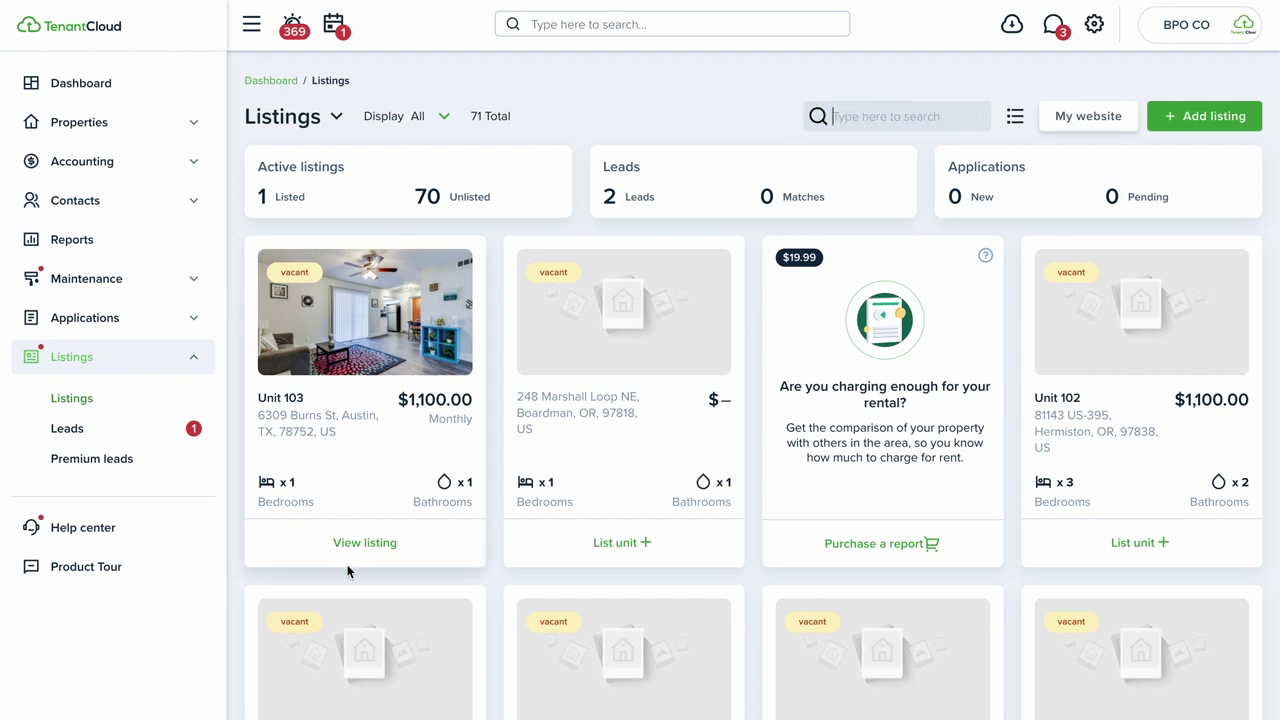
drag(365, 550, 300, 255)
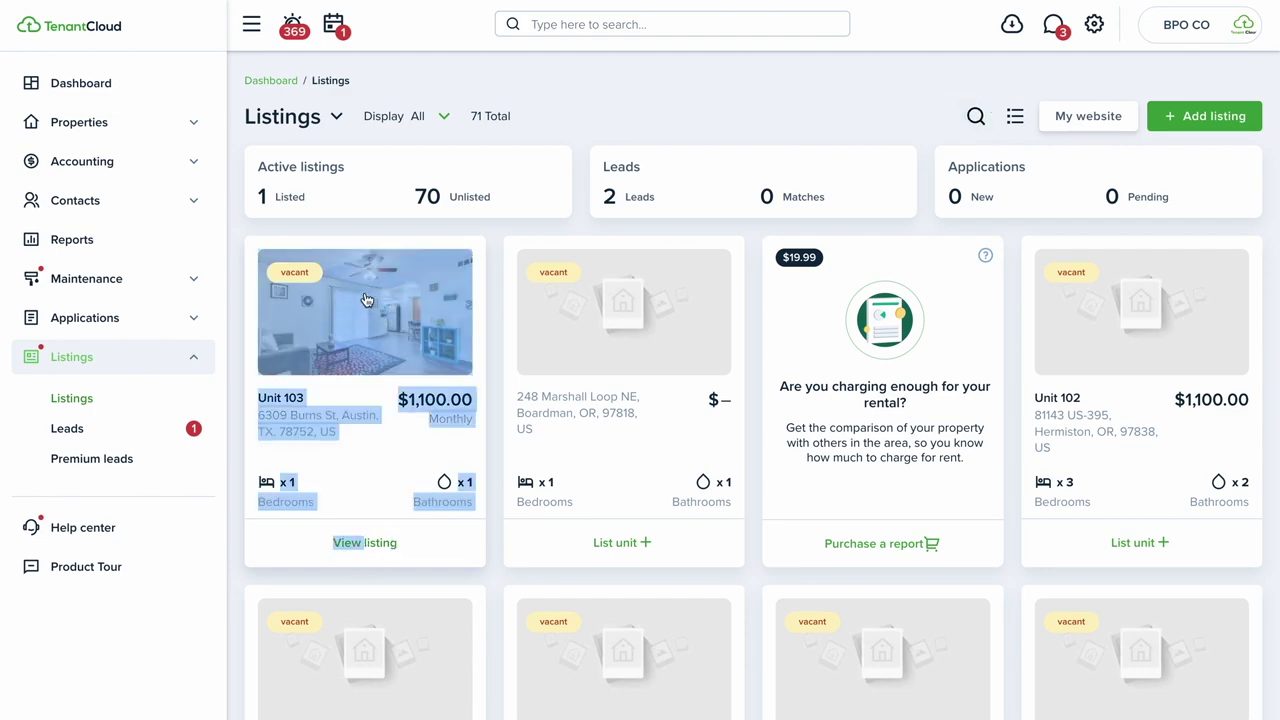
click(289, 200)
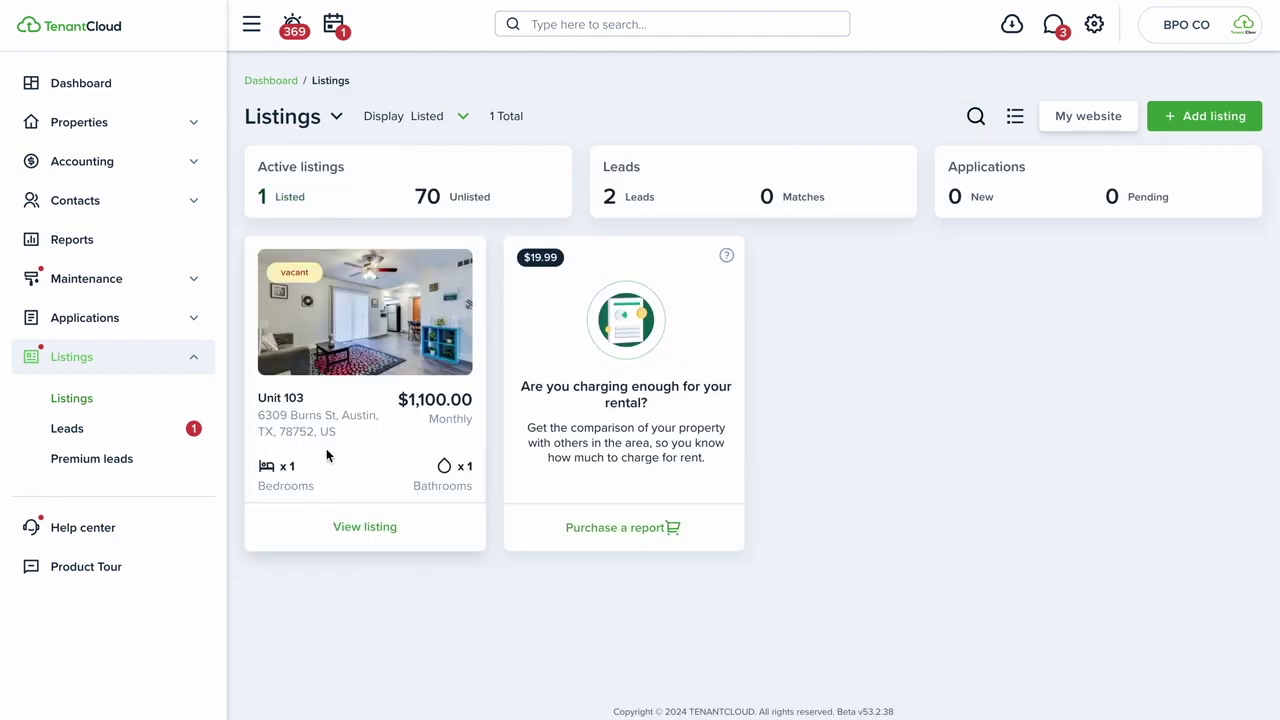
click(366, 528)
click(1056, 166)
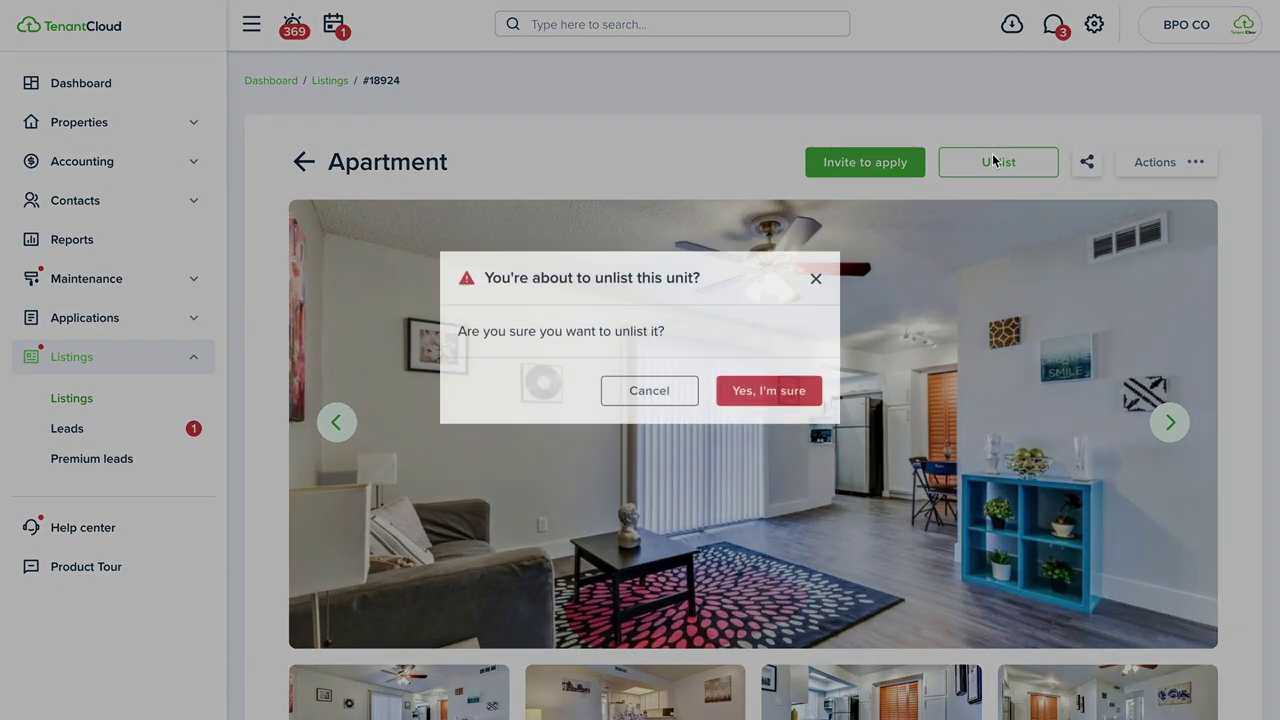
click(784, 408)
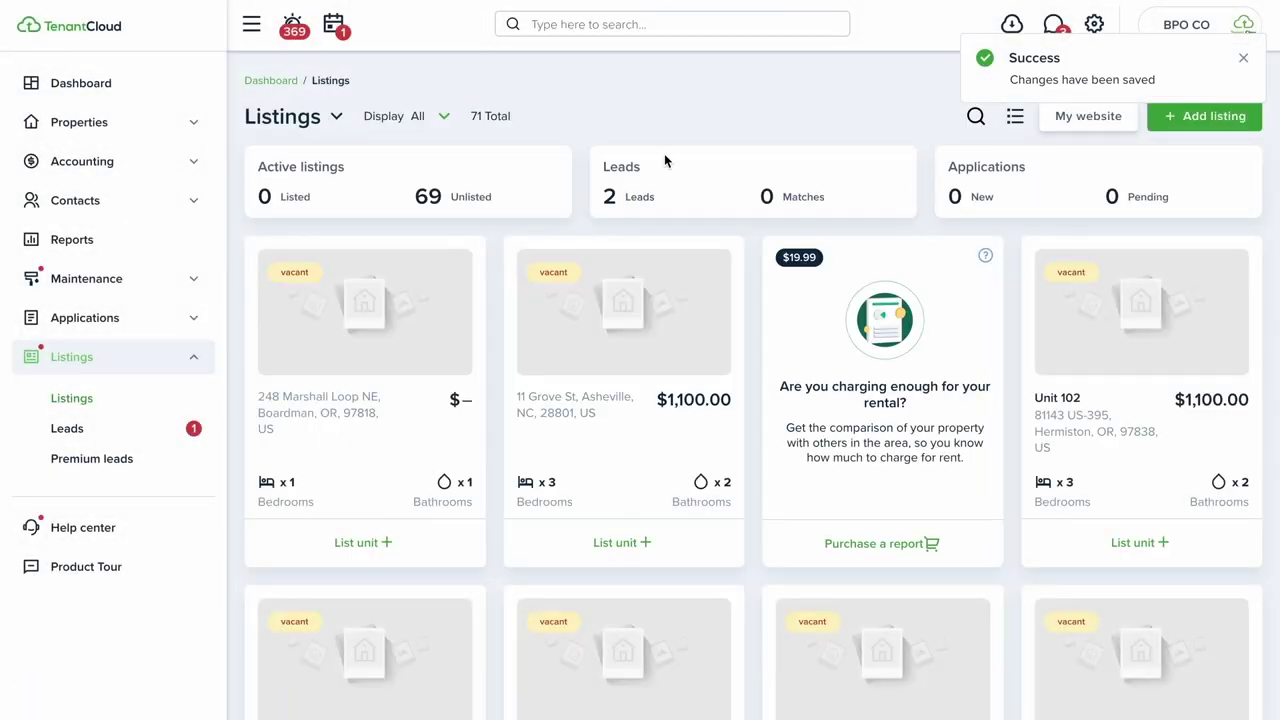
Search the listings for 6309 and start a new listing for Unit 103, posted to the listing website
click(976, 116)
text(6309)
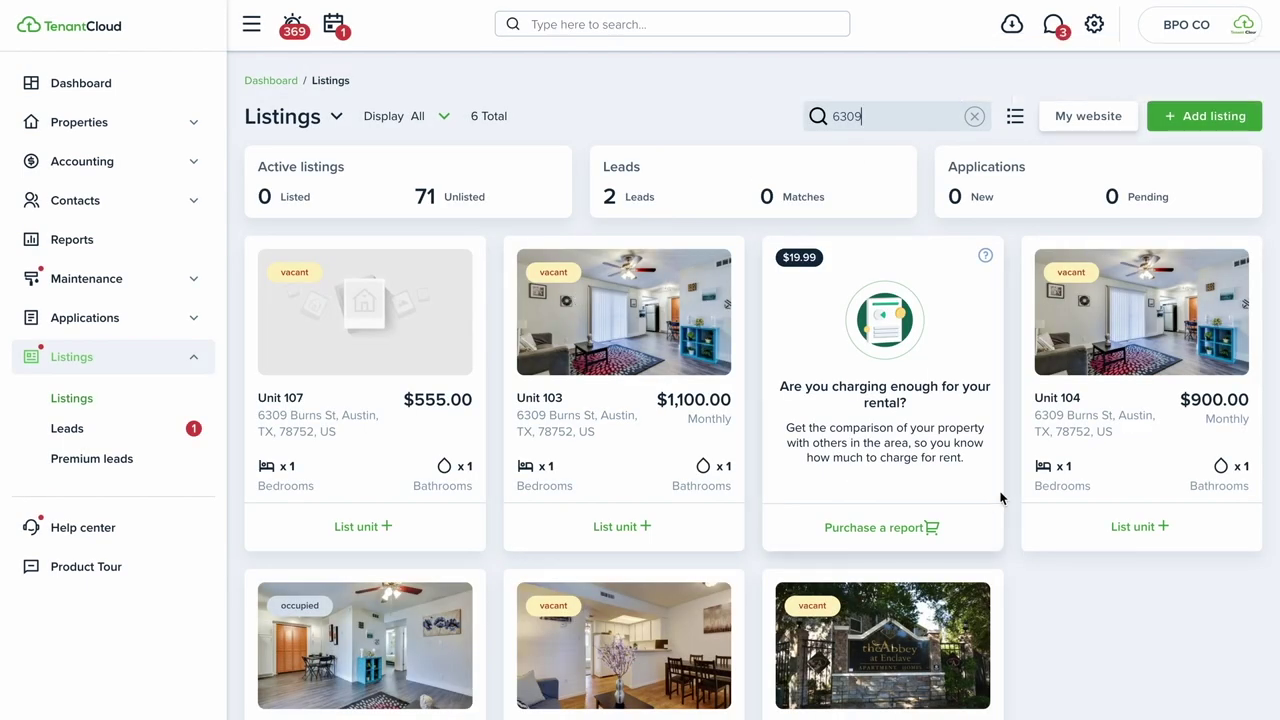
click(613, 527)
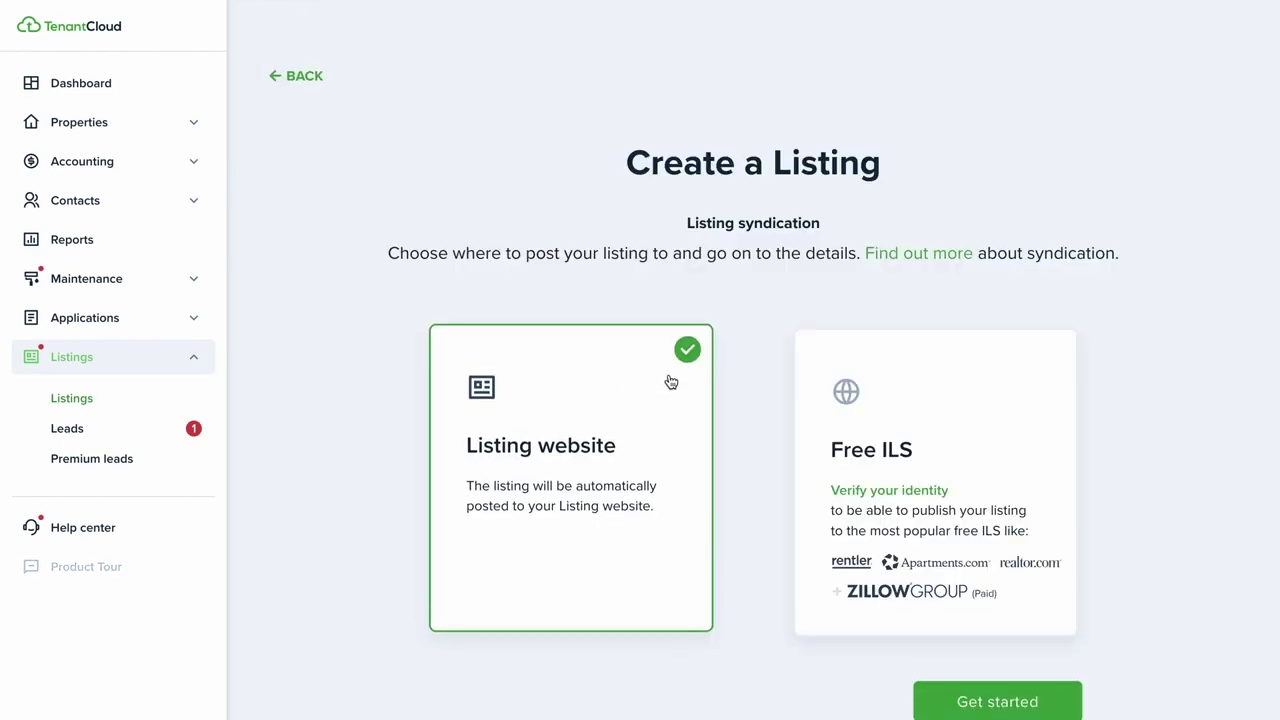
scroll(741, 438, down, 1)
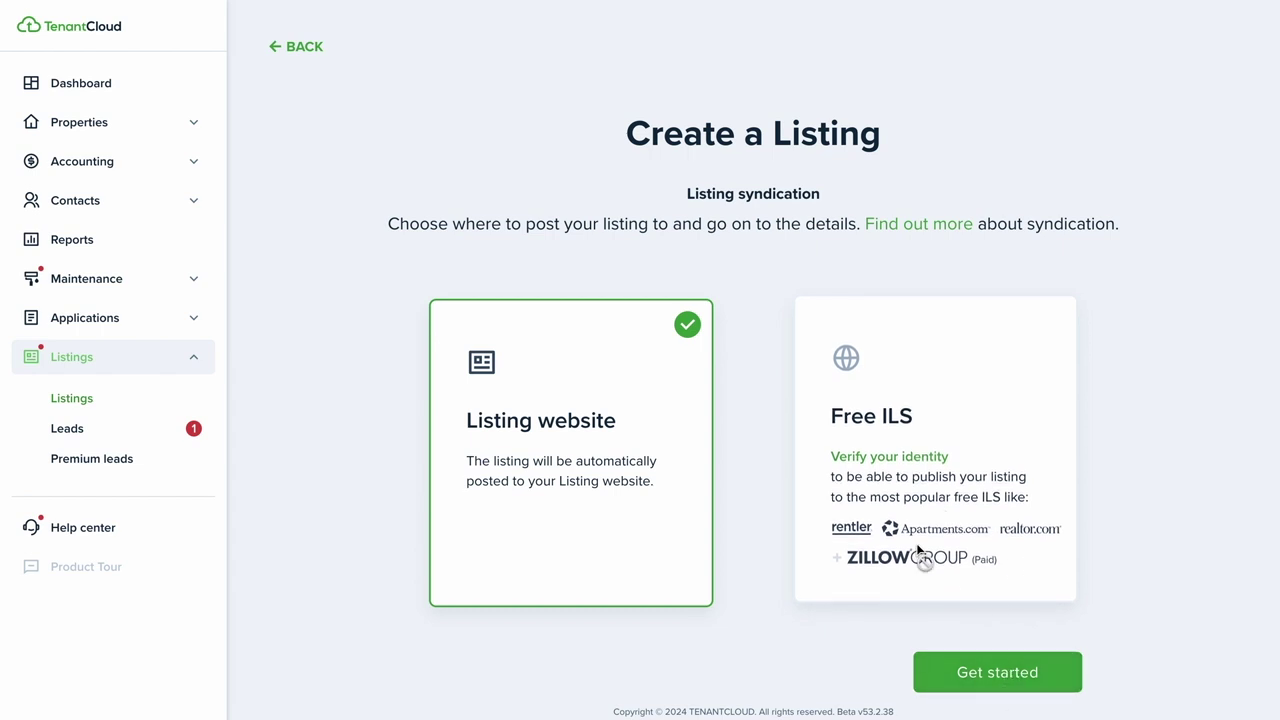
click(1000, 673)
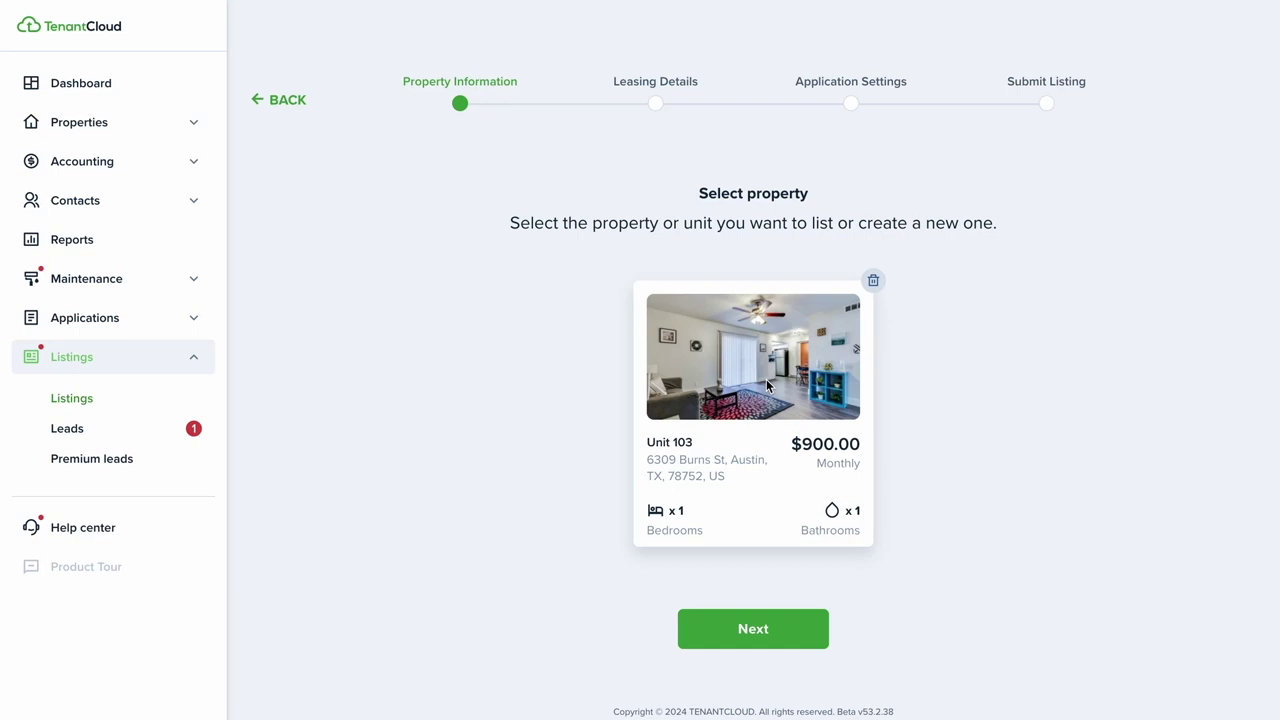
Accept Unit 103's existing property information, including amenities, photos and marketing description, and continue to the leasing details
click(756, 628)
click(754, 508)
click(754, 574)
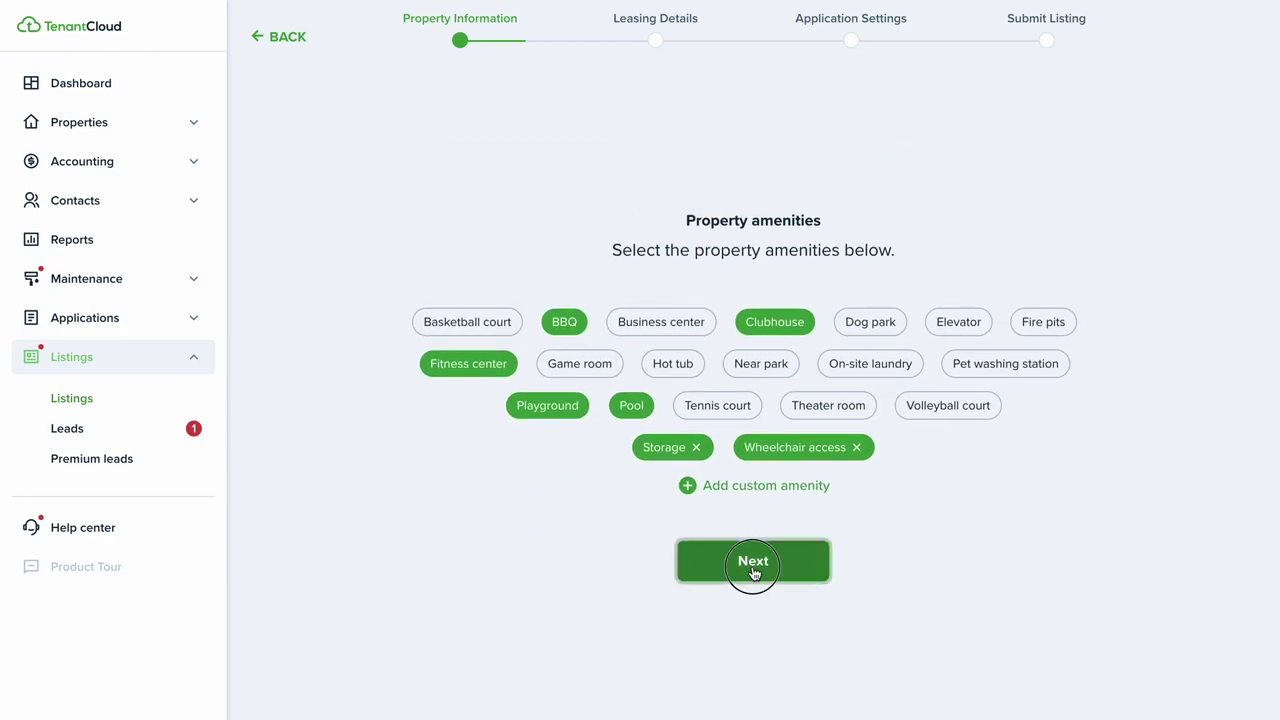
click(754, 578)
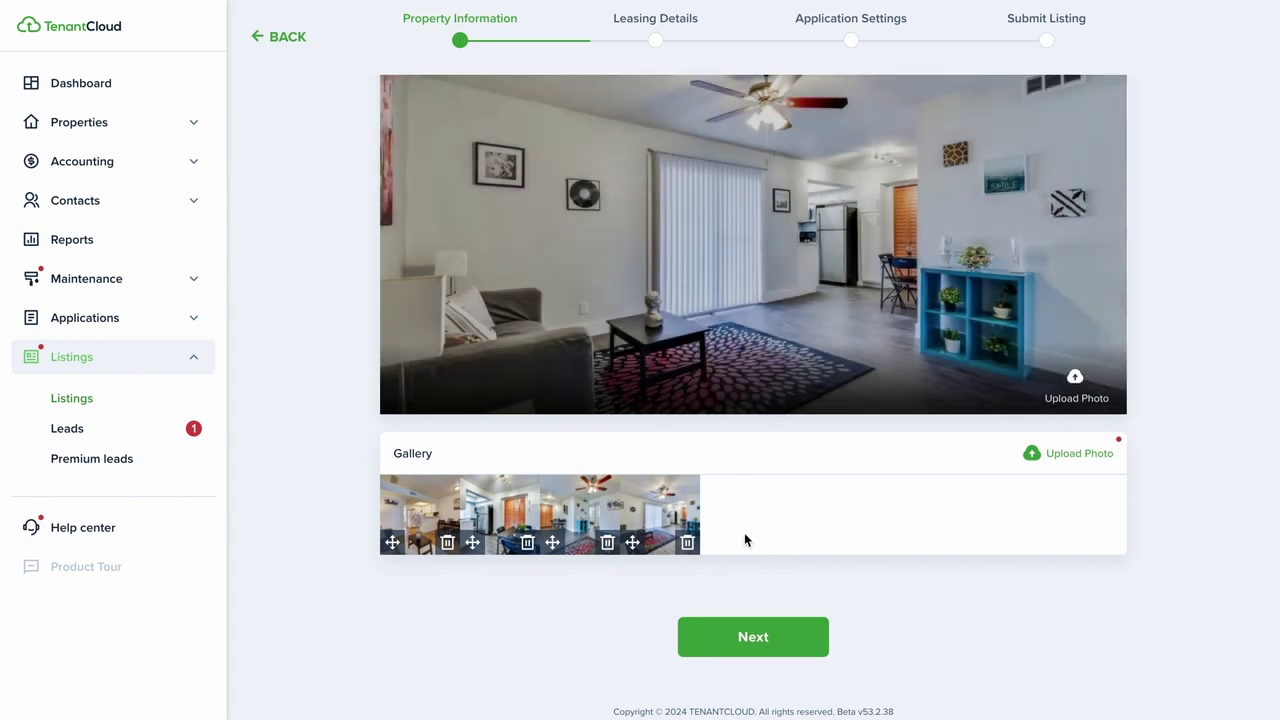
click(754, 638)
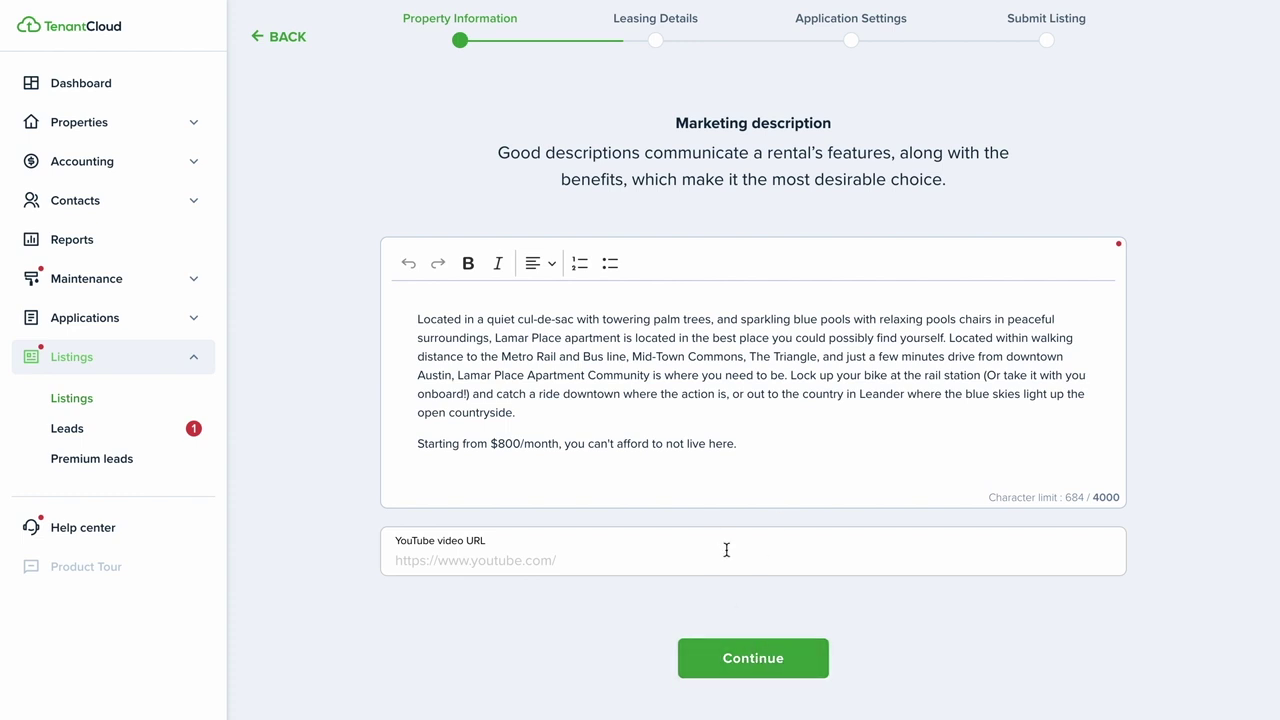
click(753, 660)
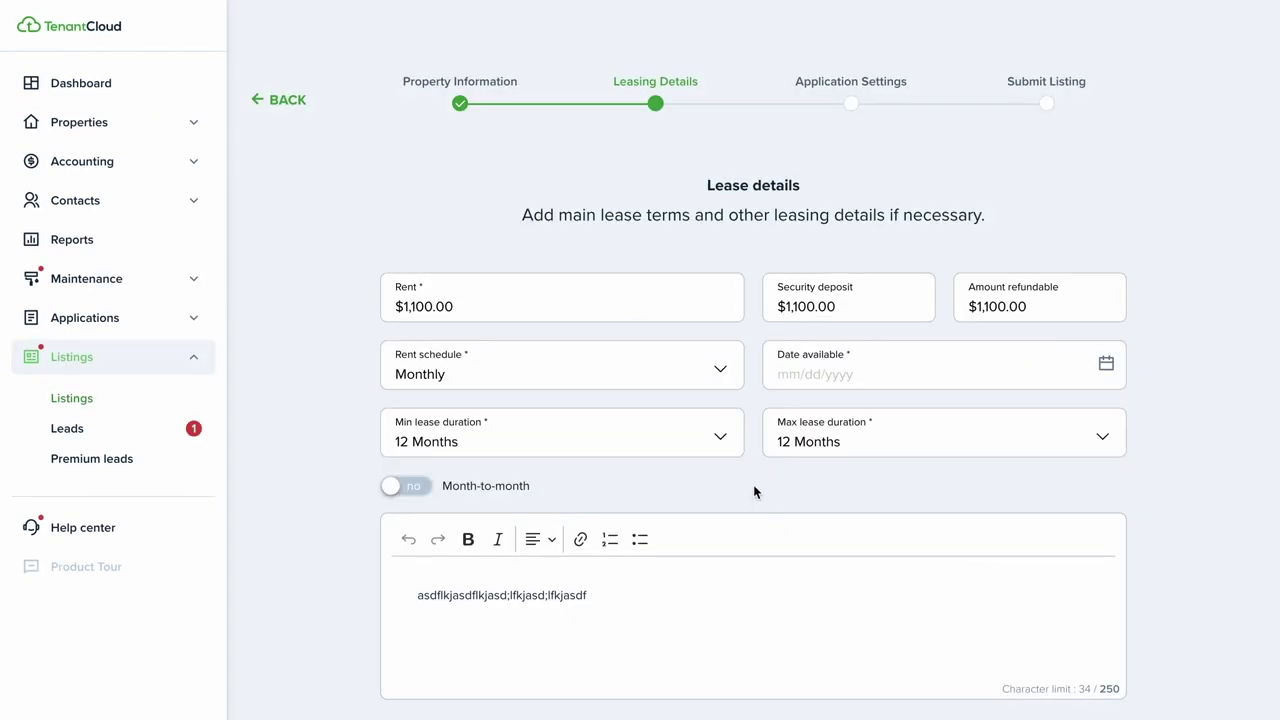
Set the date available to 01/17/2024, keep the other lease terms and disallow pets in the property
scroll(753, 484, down, 3)
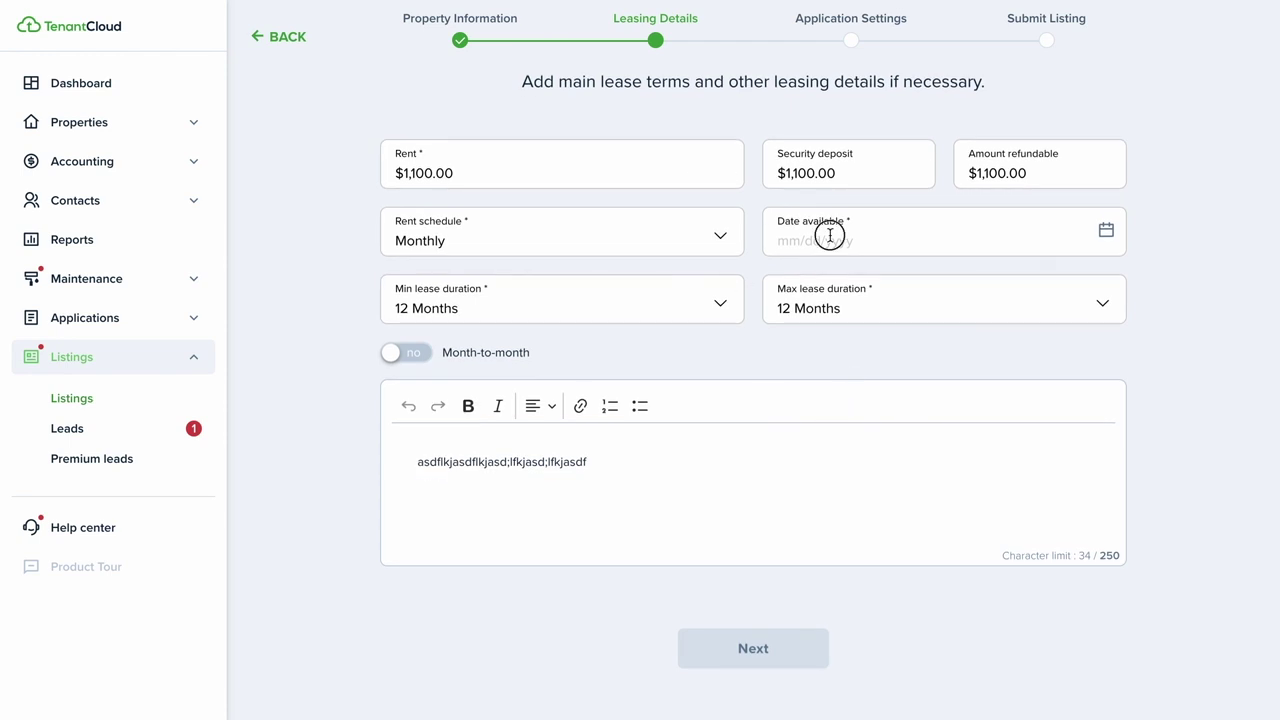
click(830, 237)
click(943, 416)
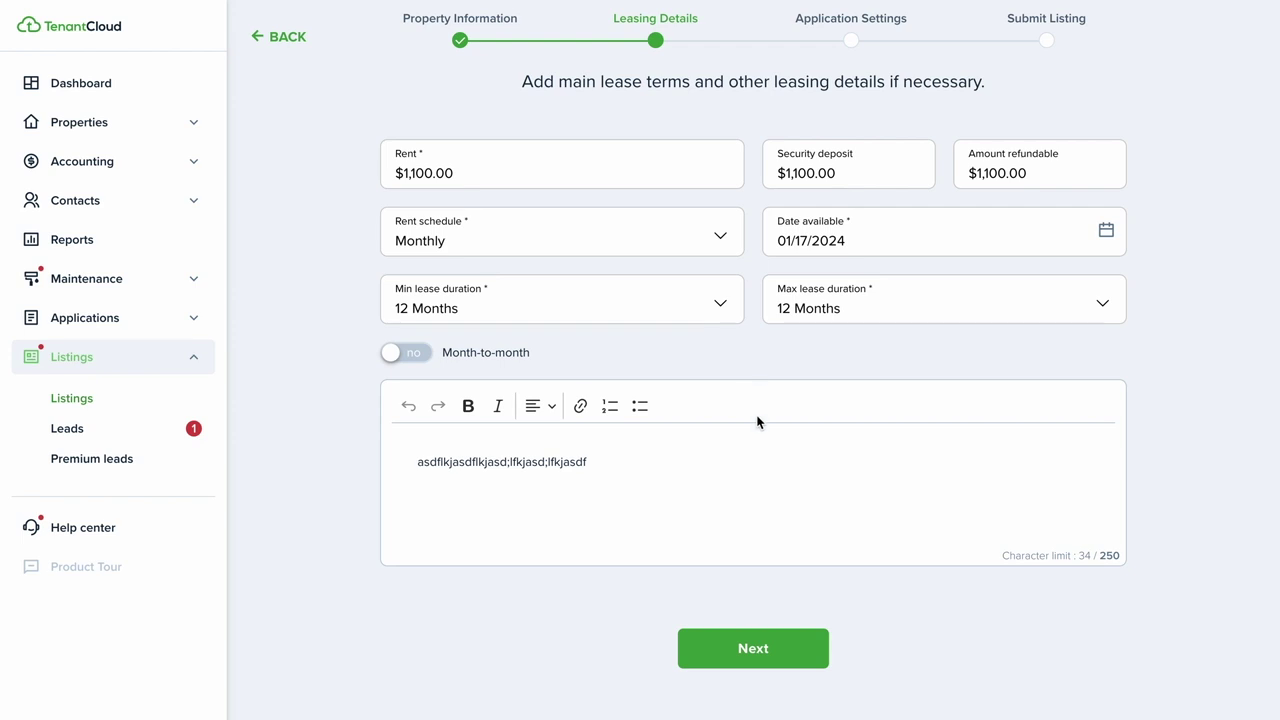
click(756, 656)
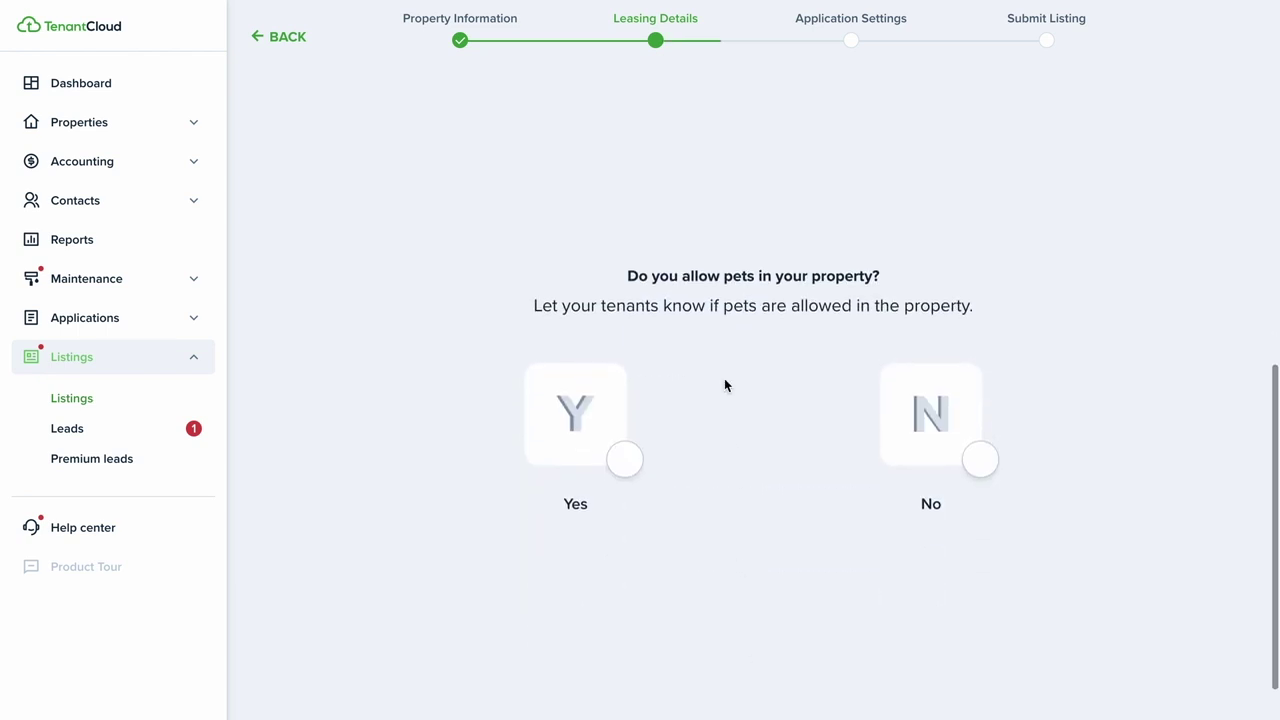
click(978, 472)
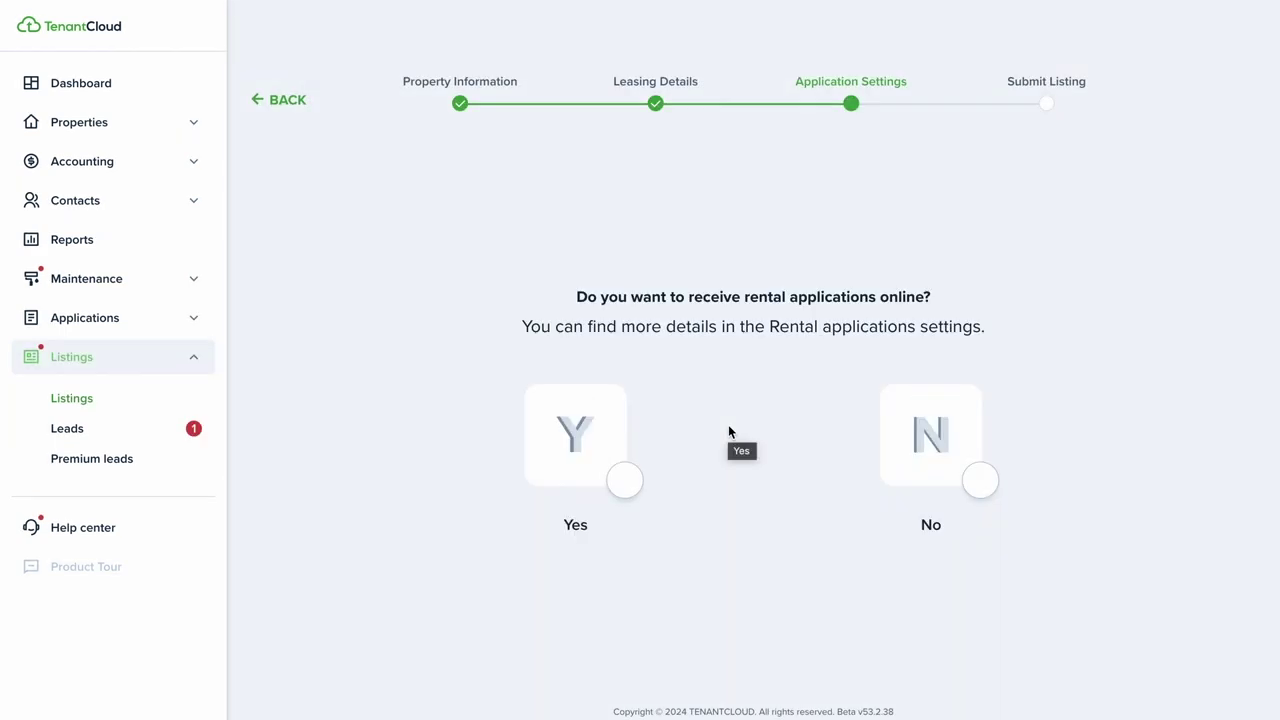
Accept online rental applications without requiring tenant screening, and choose to charge an application fee
click(624, 481)
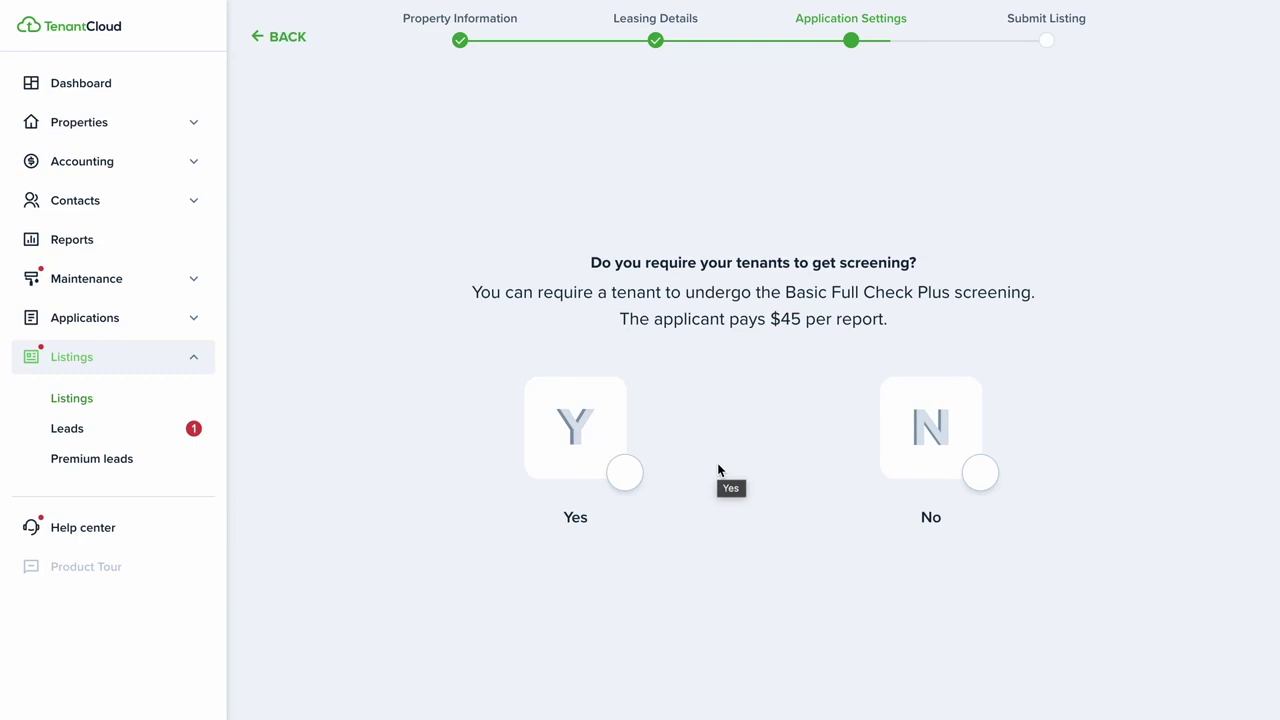
click(982, 474)
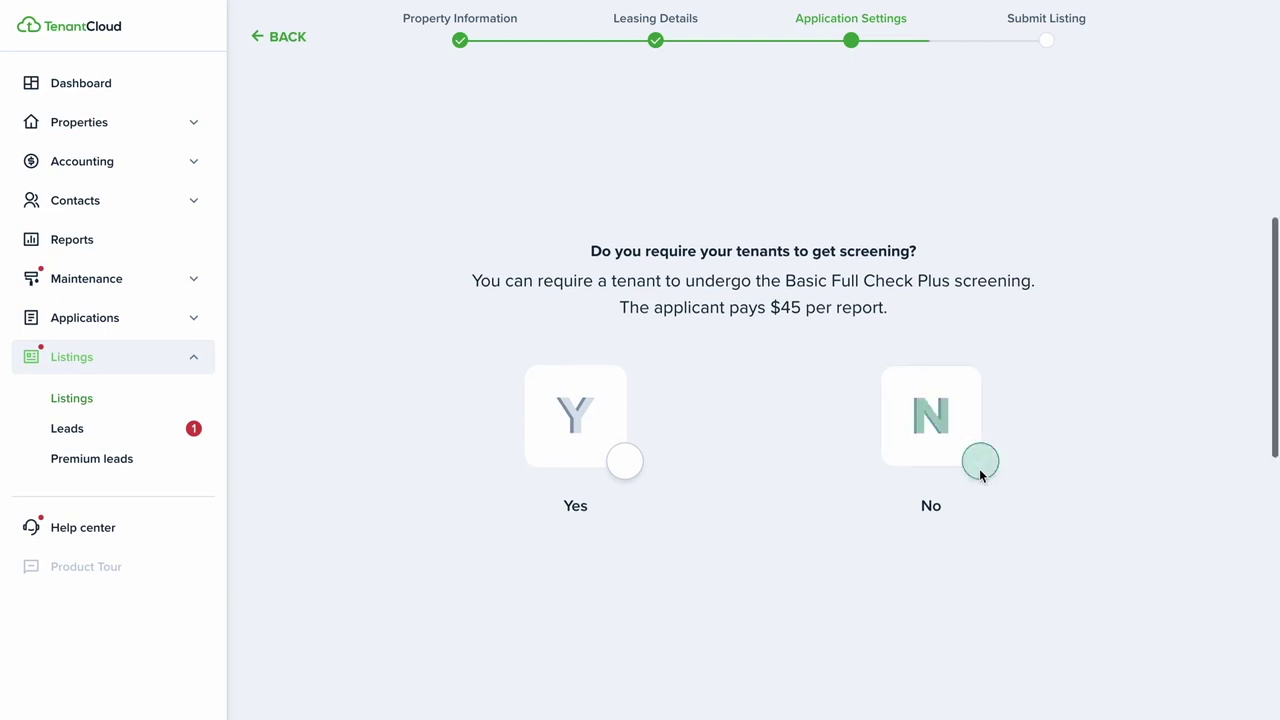
click(631, 466)
Set the application fee to $50 and submit the listing with the existing contact information
click(726, 371)
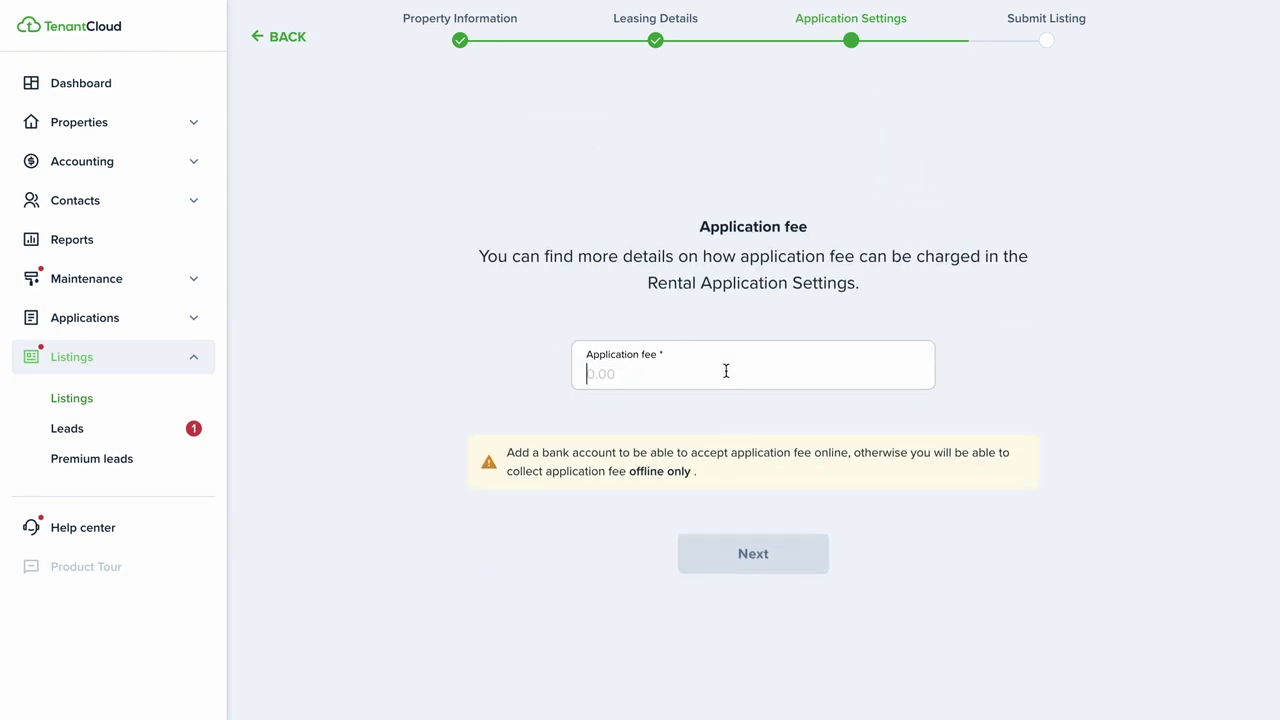
text(50)
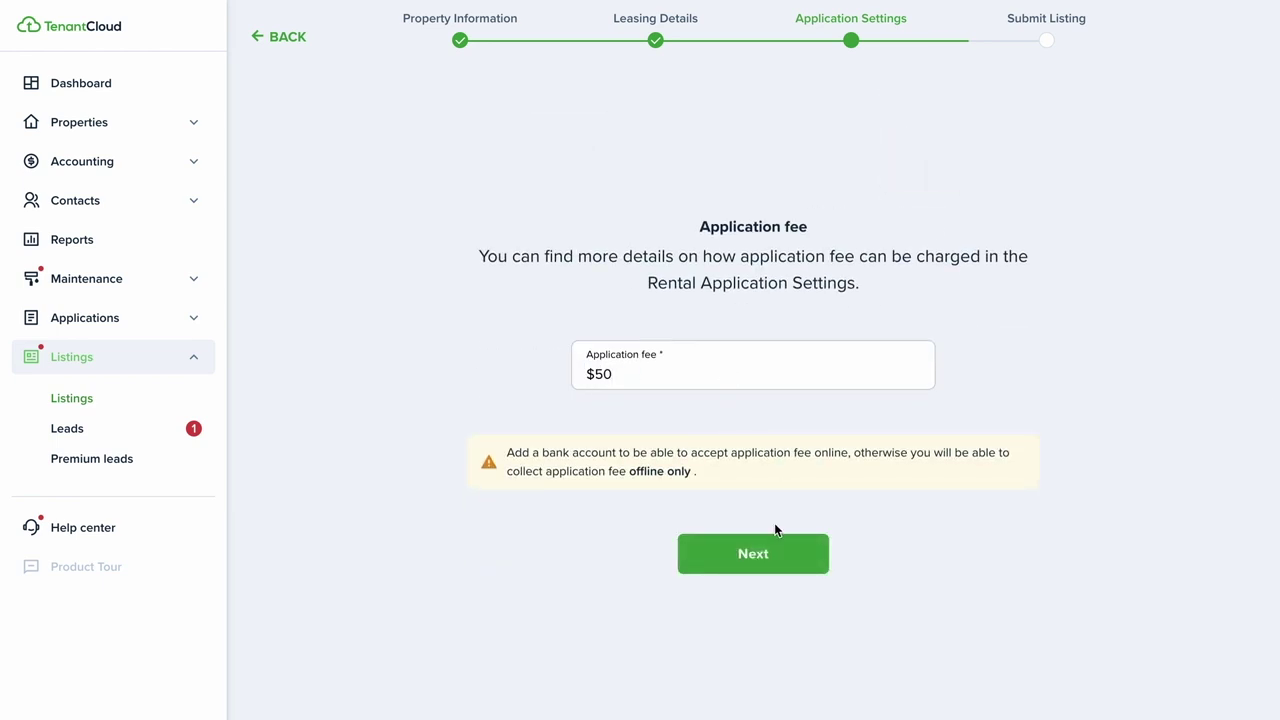
click(759, 566)
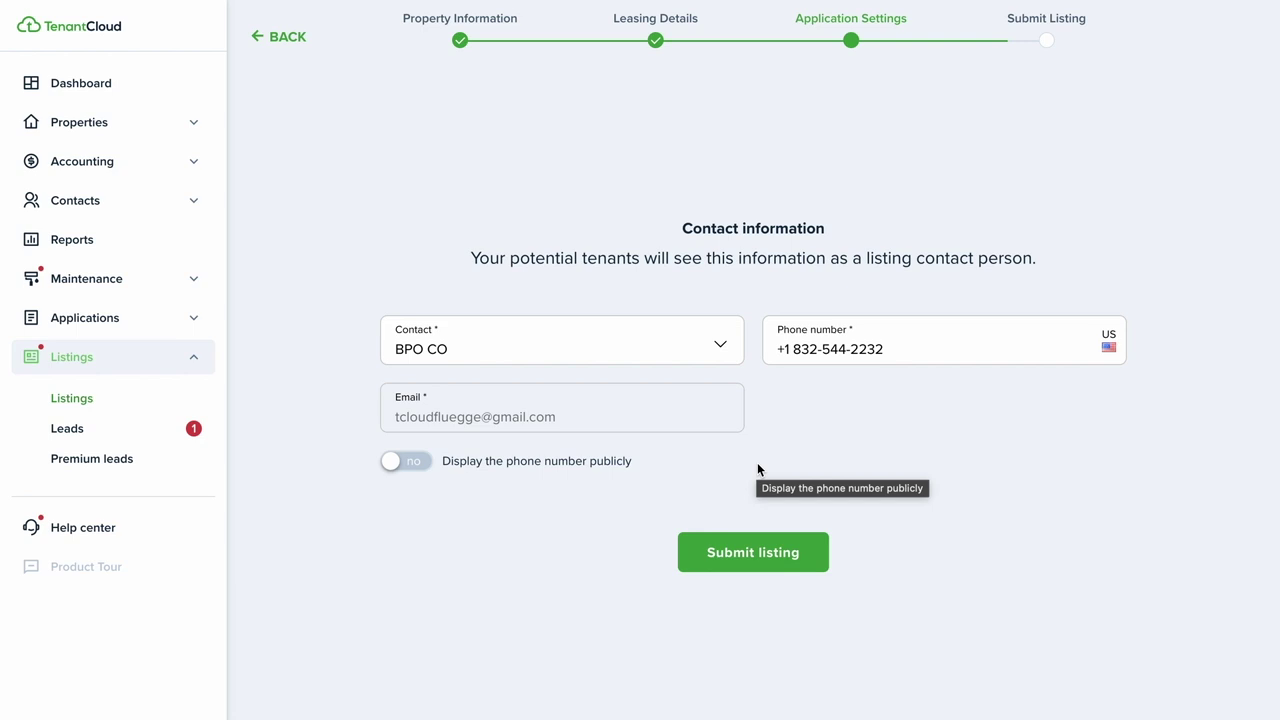
click(756, 558)
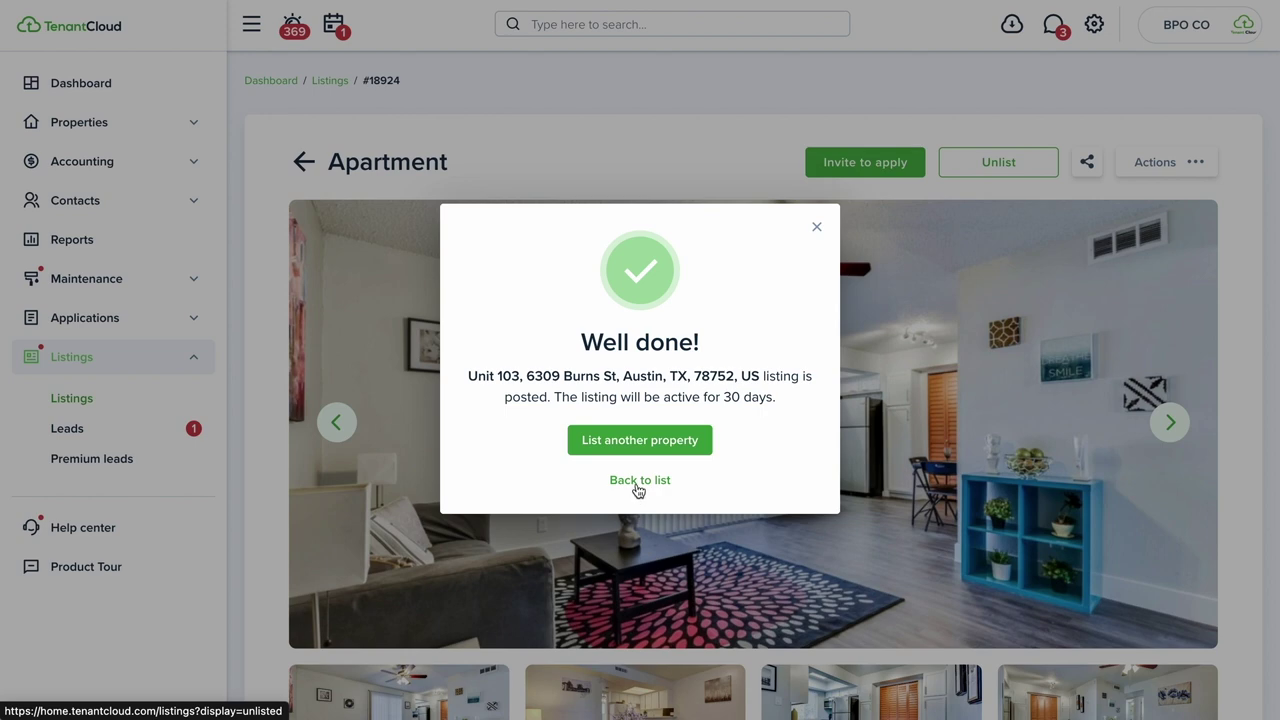
click(817, 227)
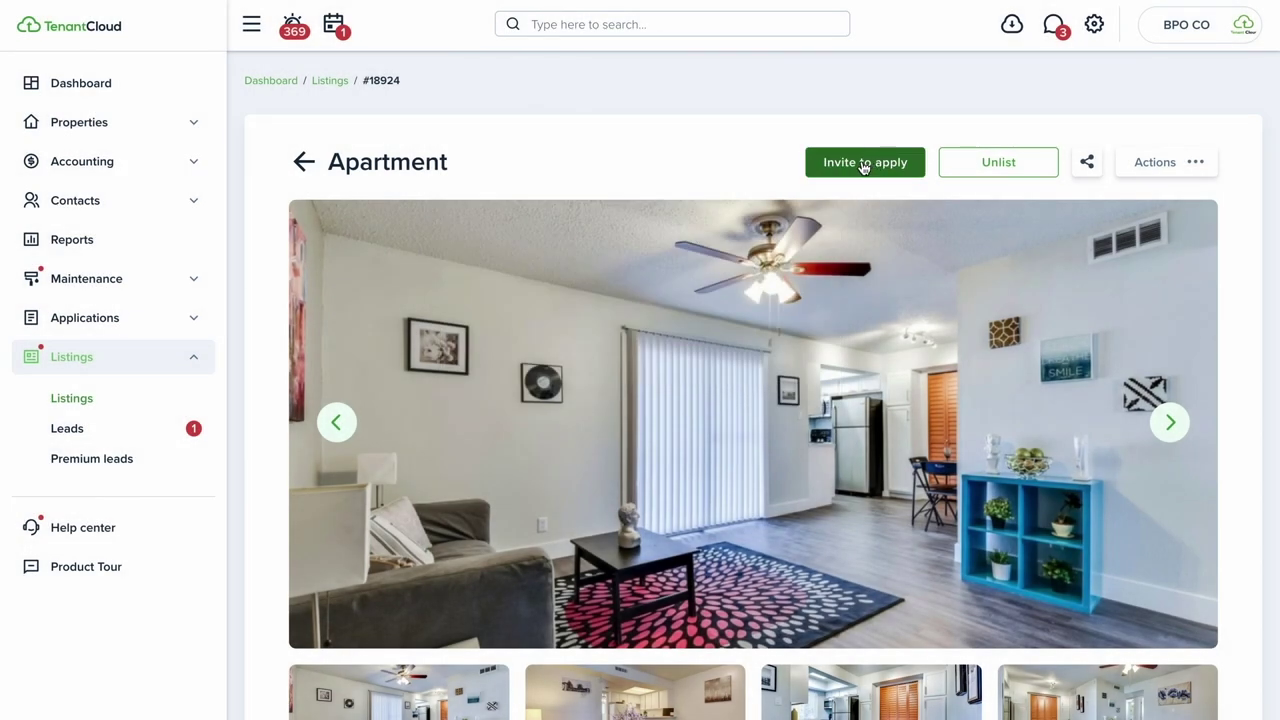
click(865, 165)
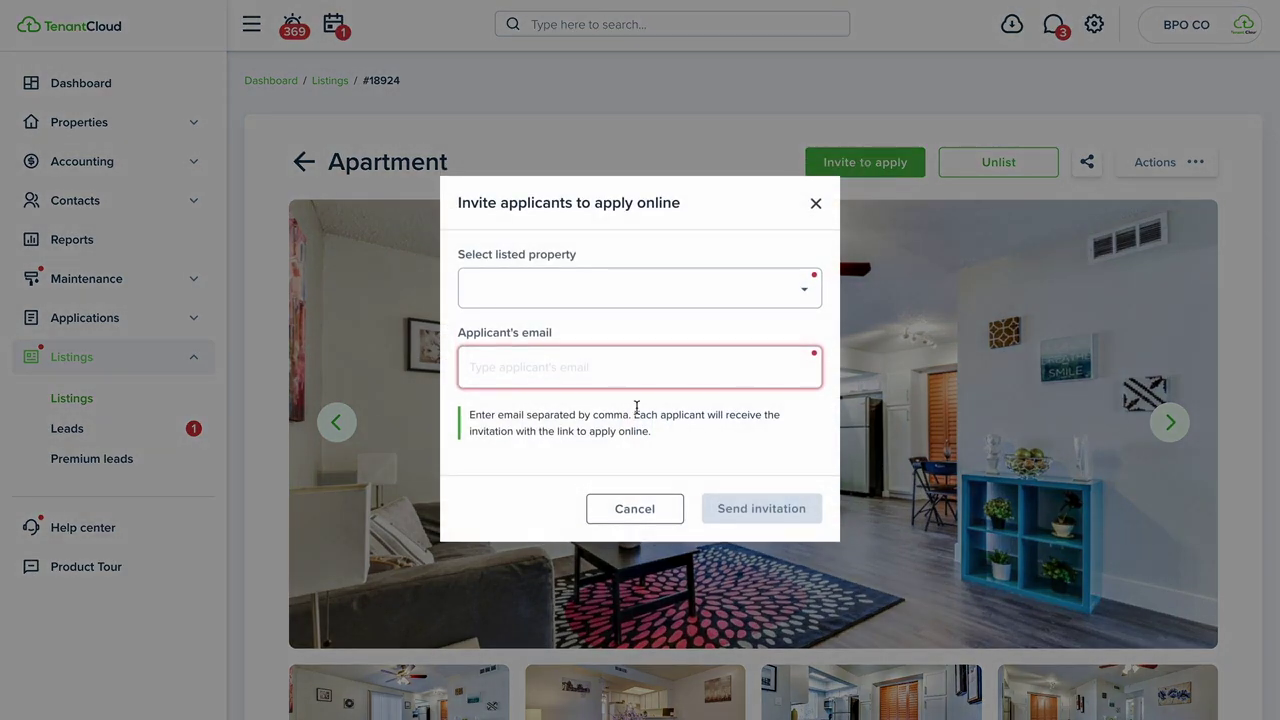
click(594, 297)
click(594, 357)
click(624, 365)
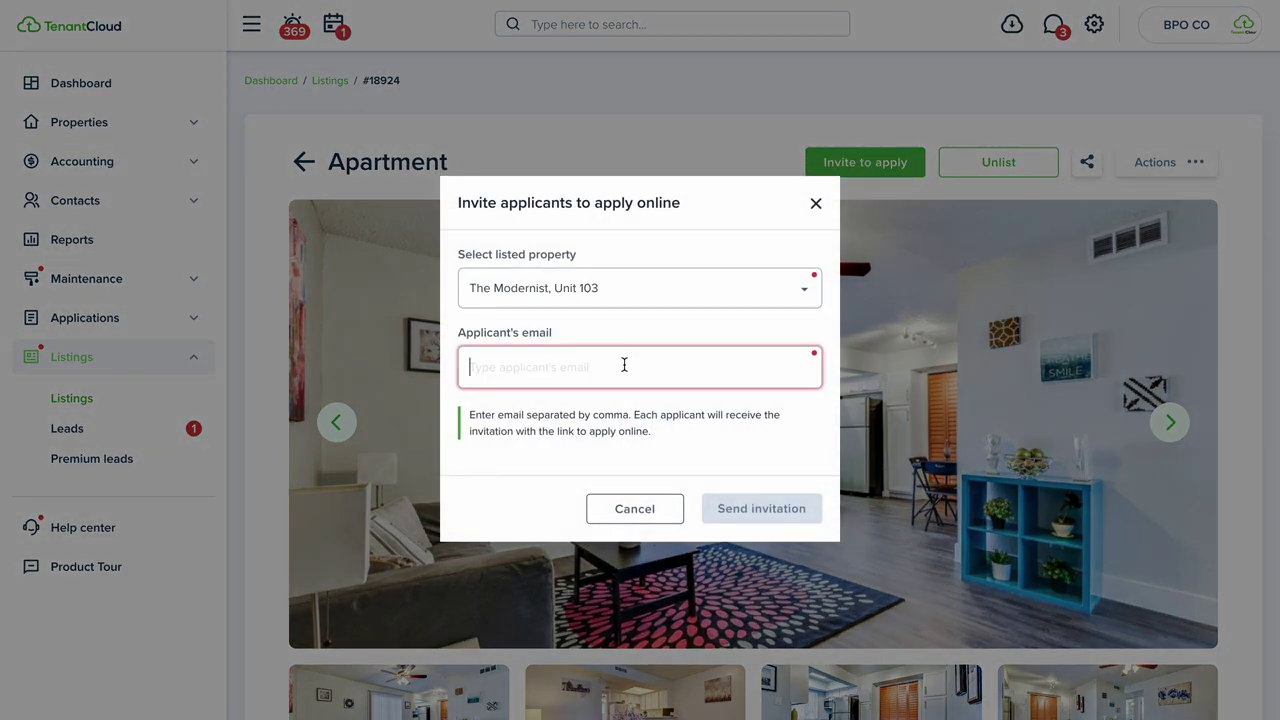
click(636, 511)
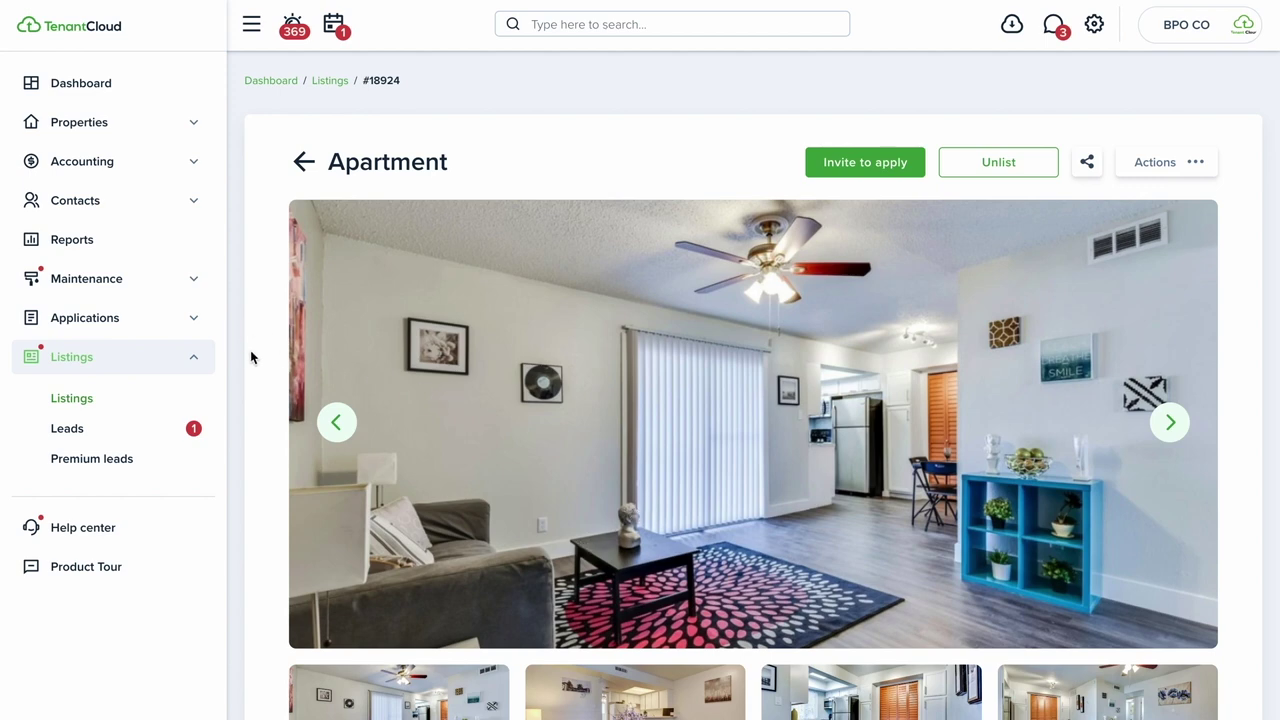
Open the leads list and view the profile of the lead dated Feb 22, 2023
click(67, 430)
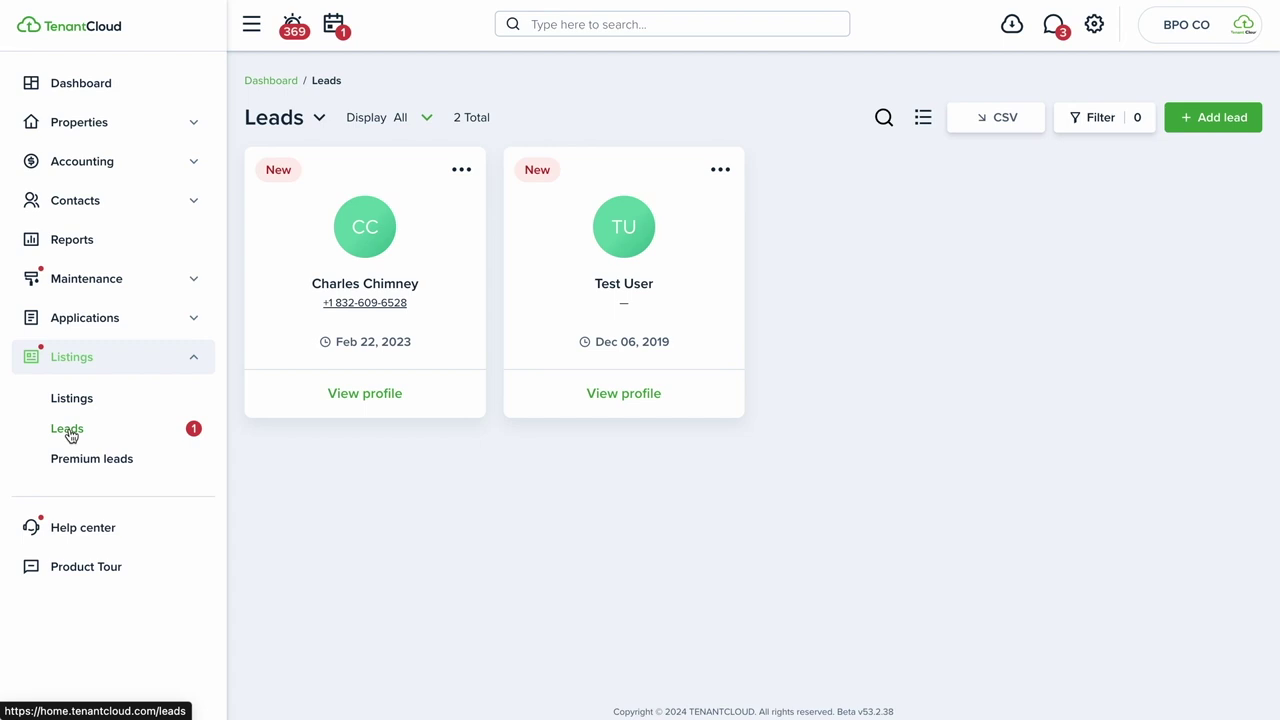
click(390, 396)
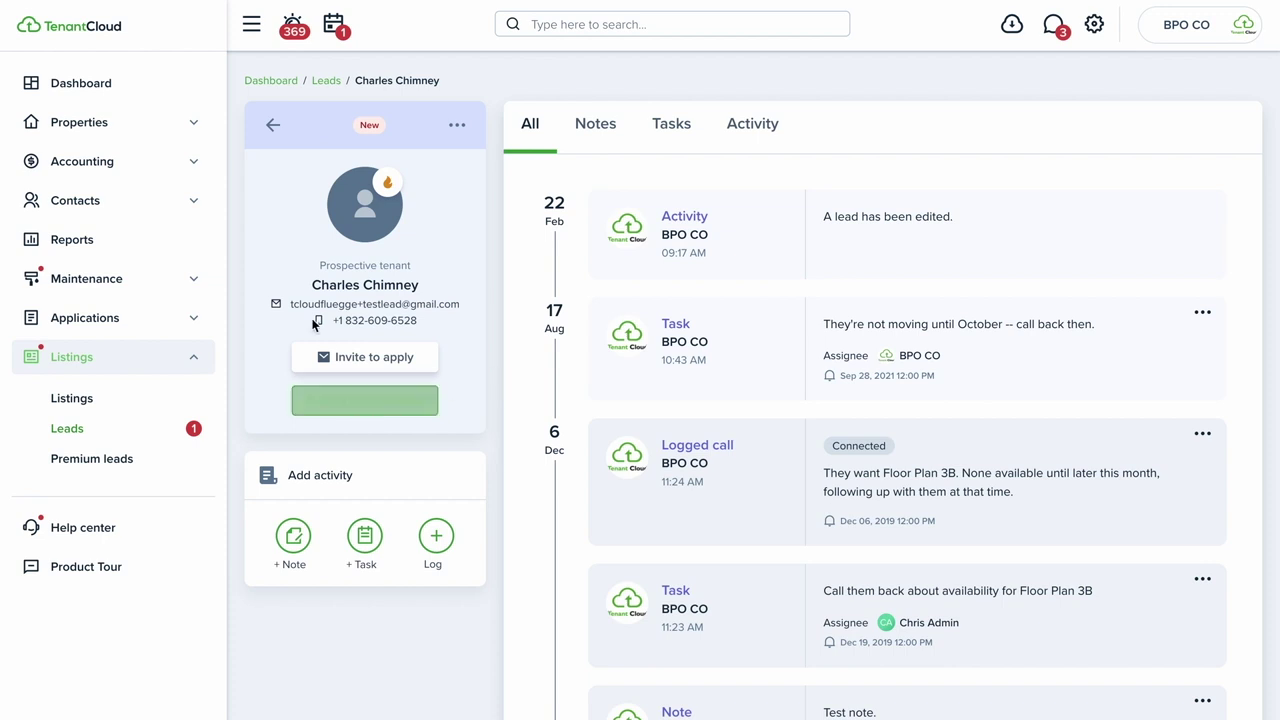
Look at the actions and statuses available for the open lead, and check its hot-lead marker
click(457, 126)
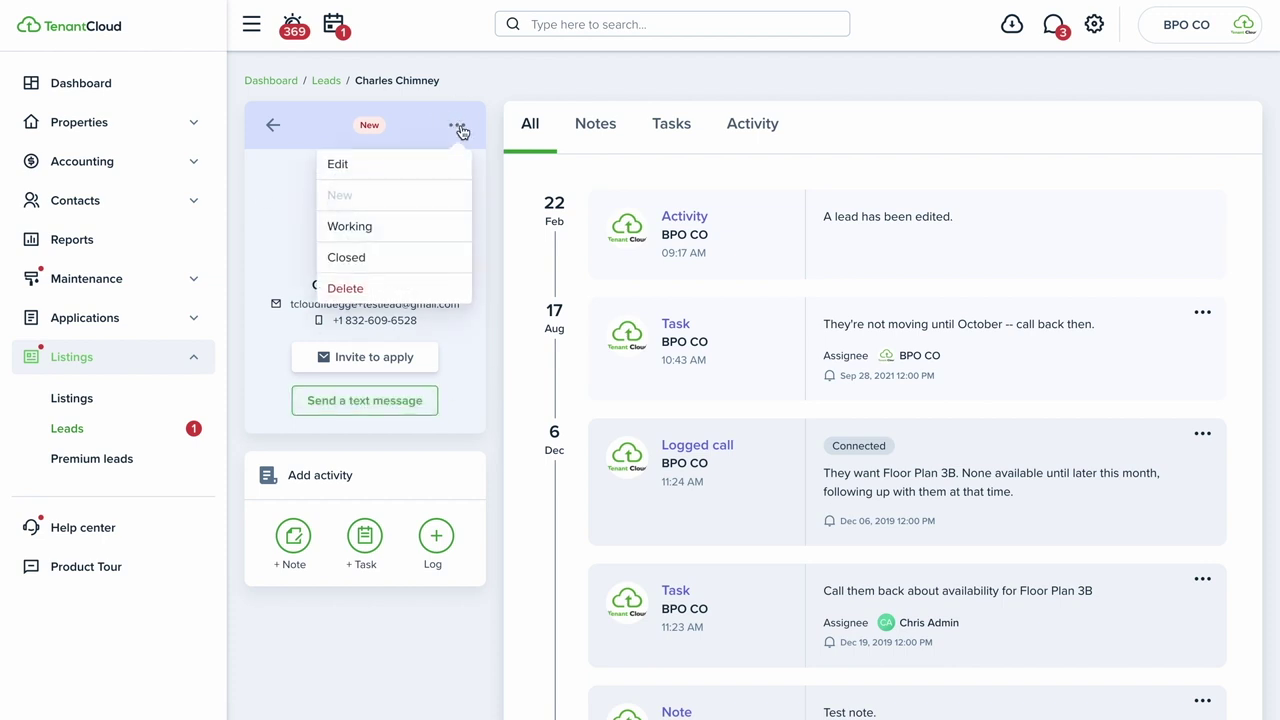
click(496, 249)
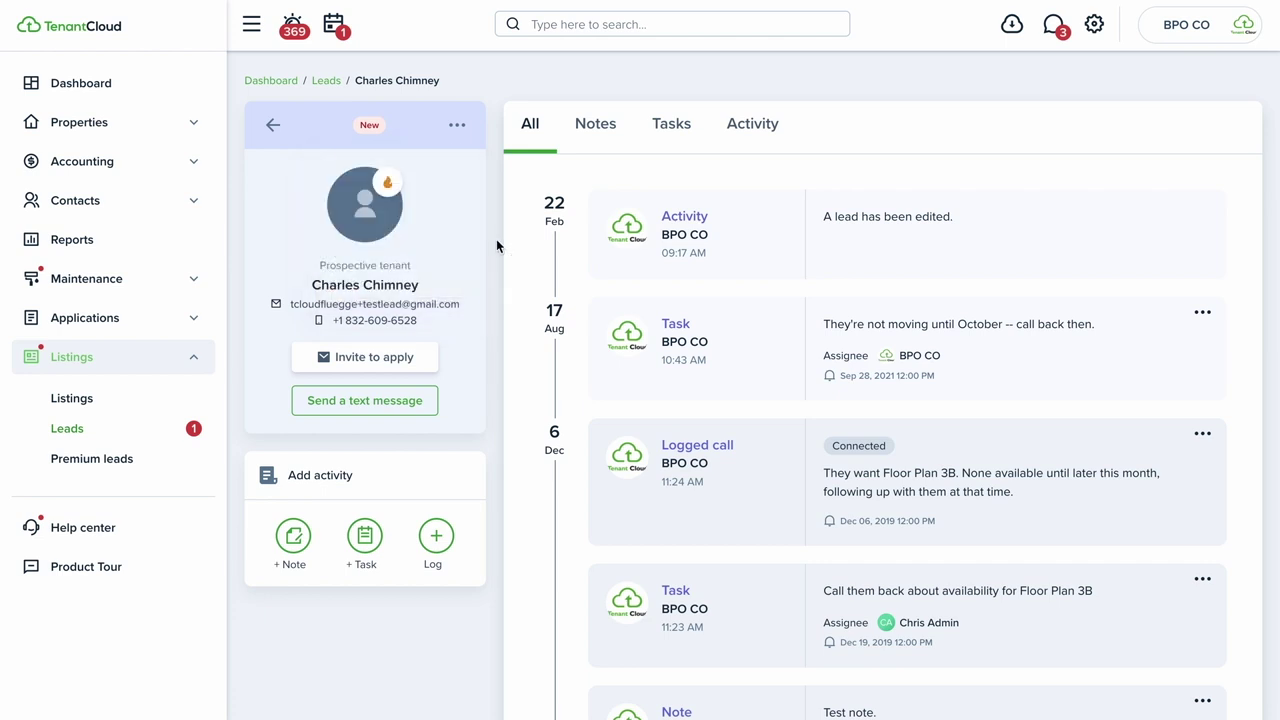
click(390, 185)
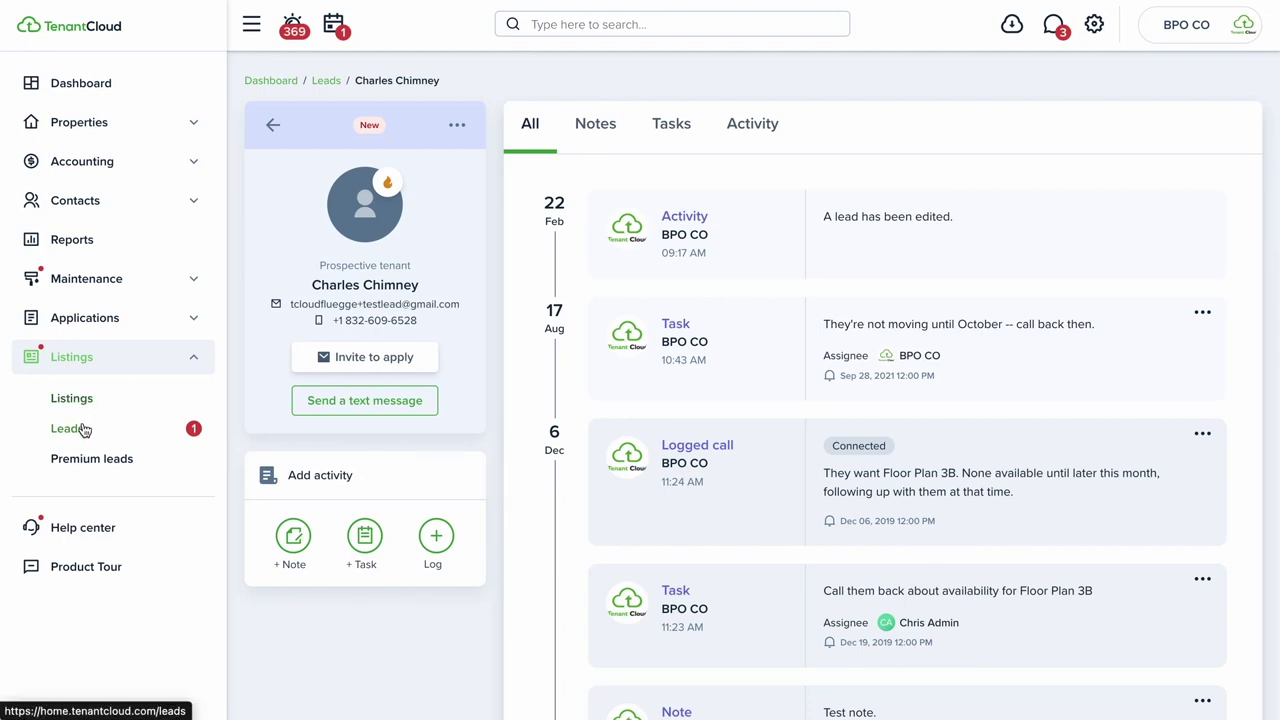
Display all rental applications and review the application for Grove Street, Unit 1
click(107, 323)
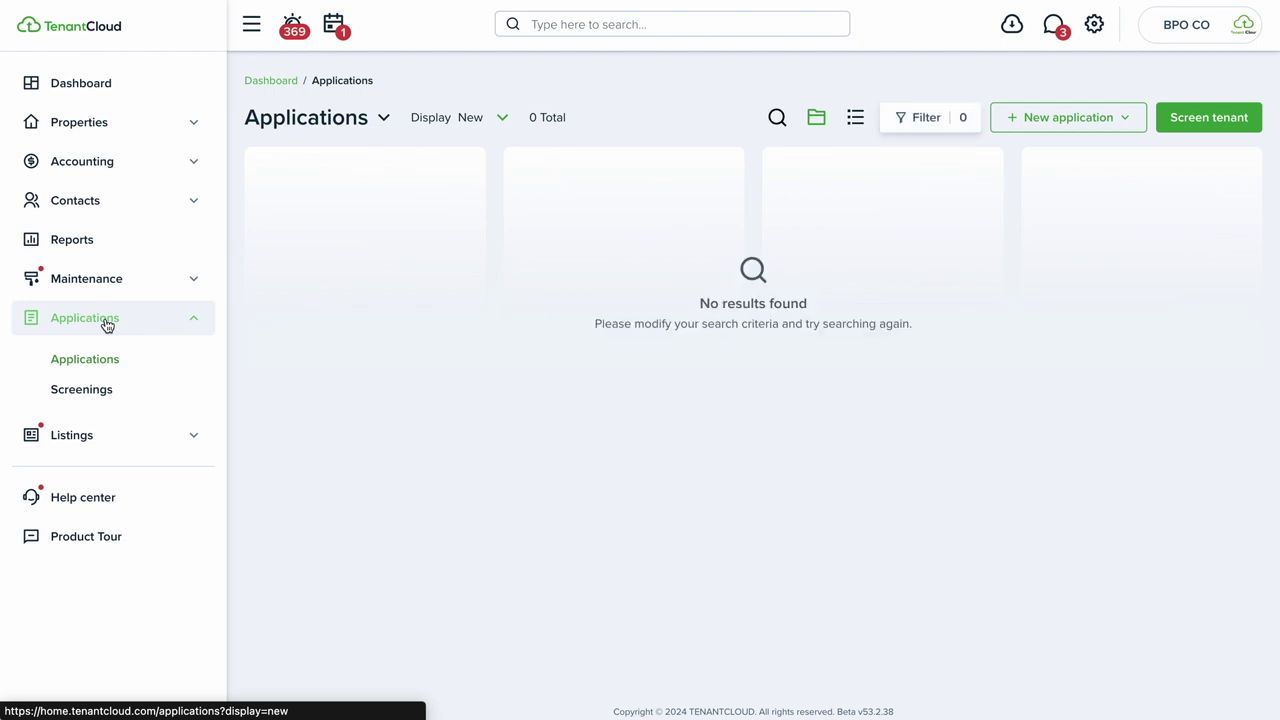
click(493, 121)
click(478, 152)
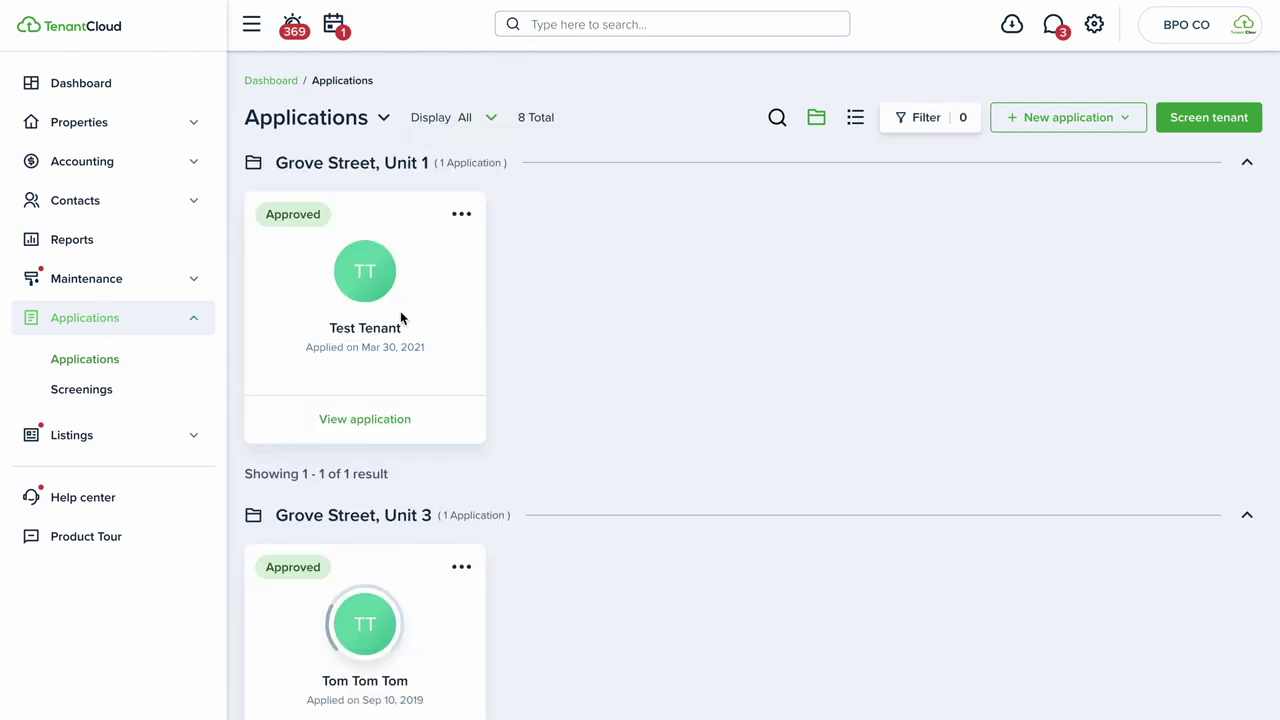
click(381, 424)
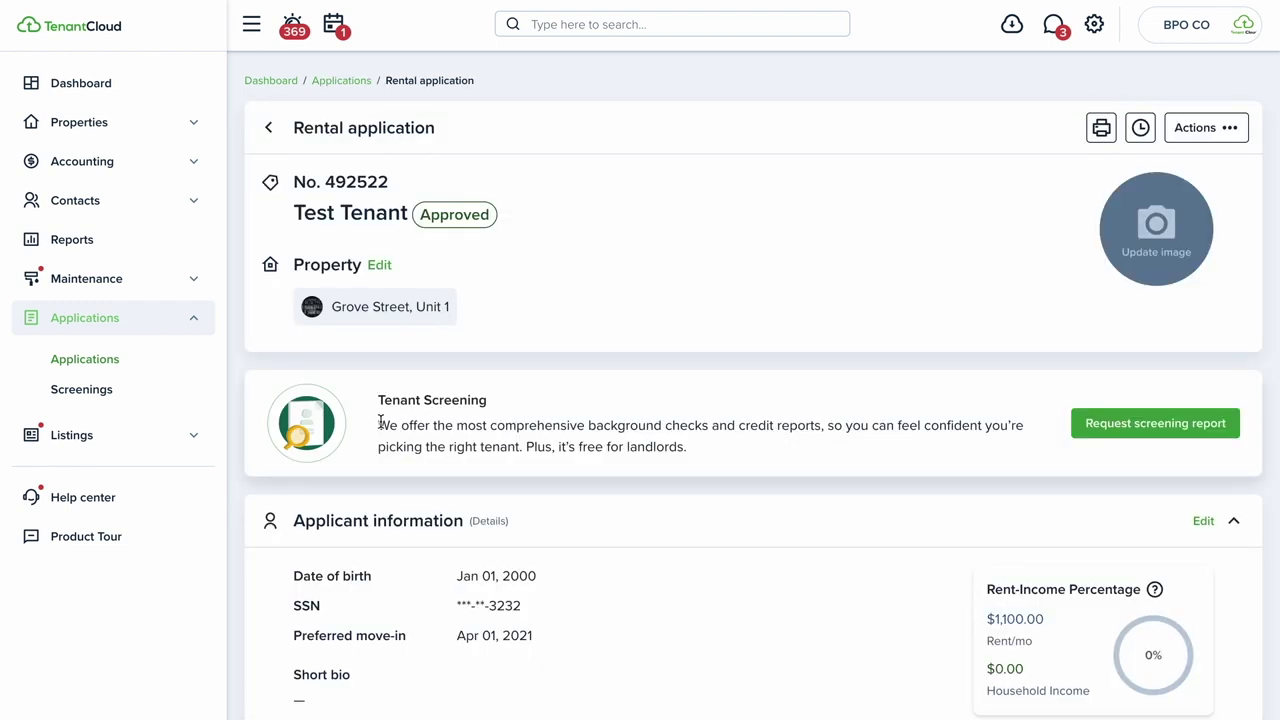
scroll(711, 423, down, 3)
scroll(726, 389, up, 3)
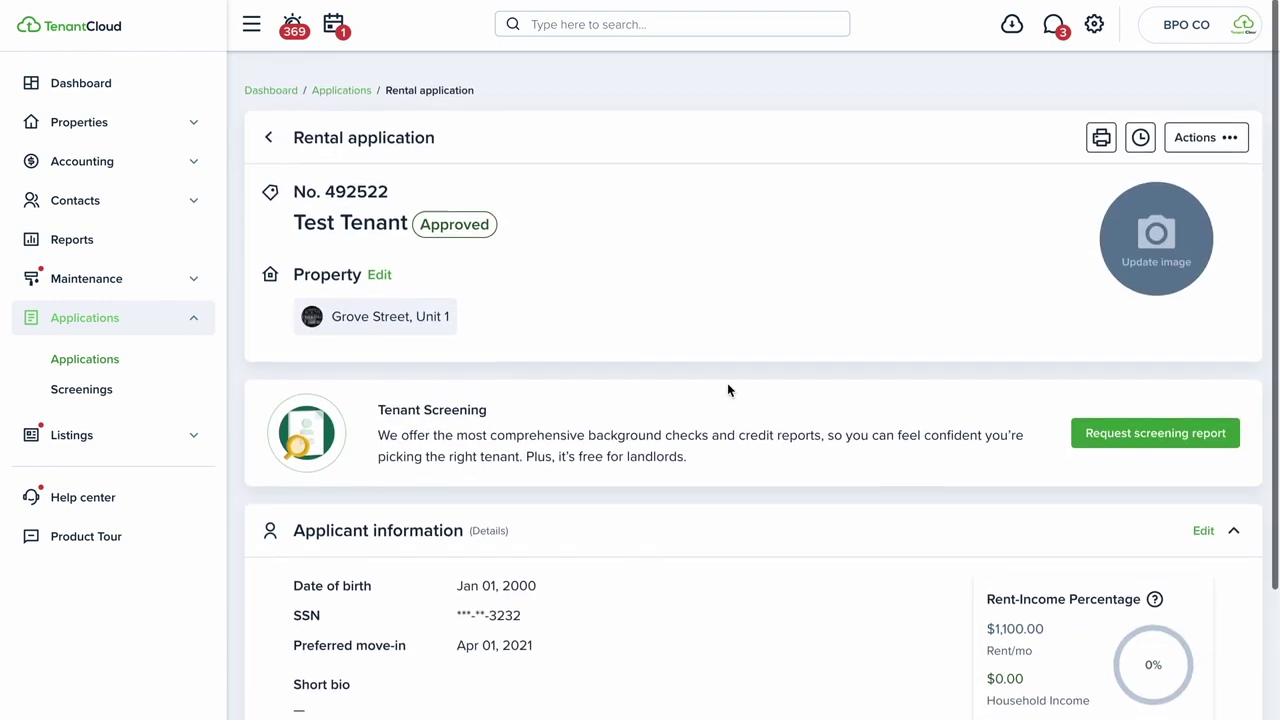
scroll(728, 390, down, 1)
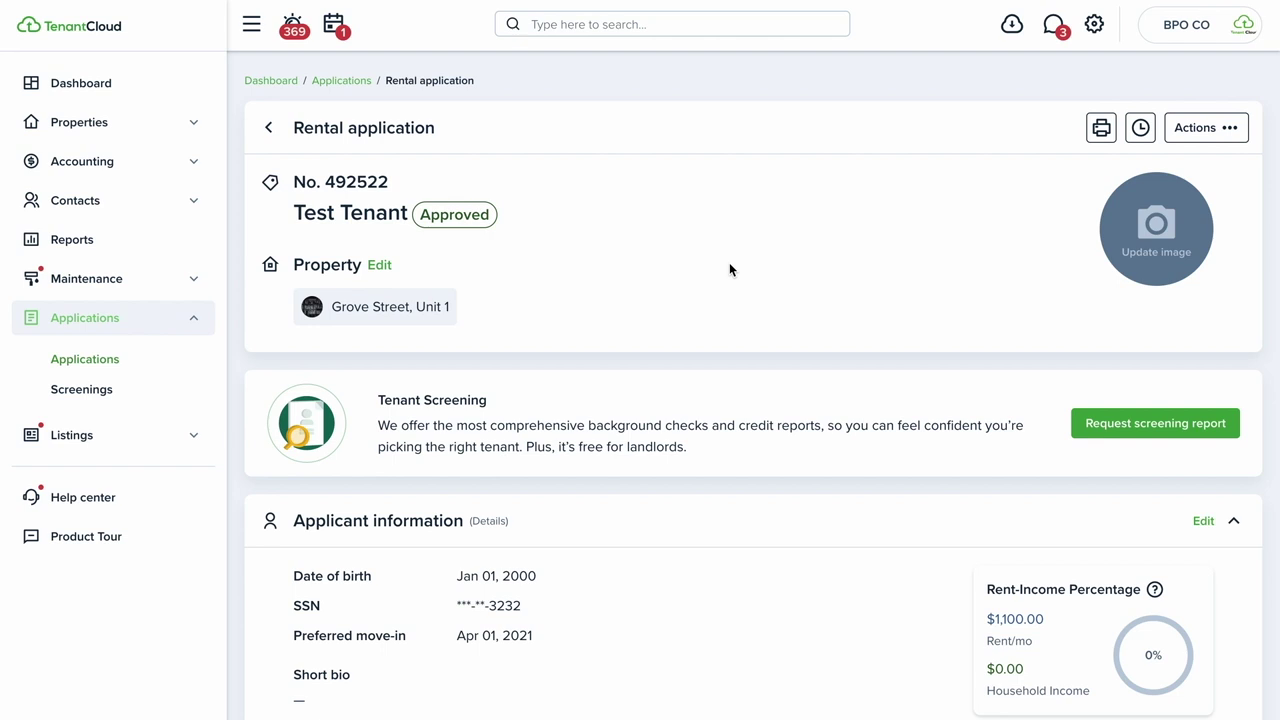
Examine the application's timeline, including its activity history and the assignee choices for a note, and close it
click(1140, 128)
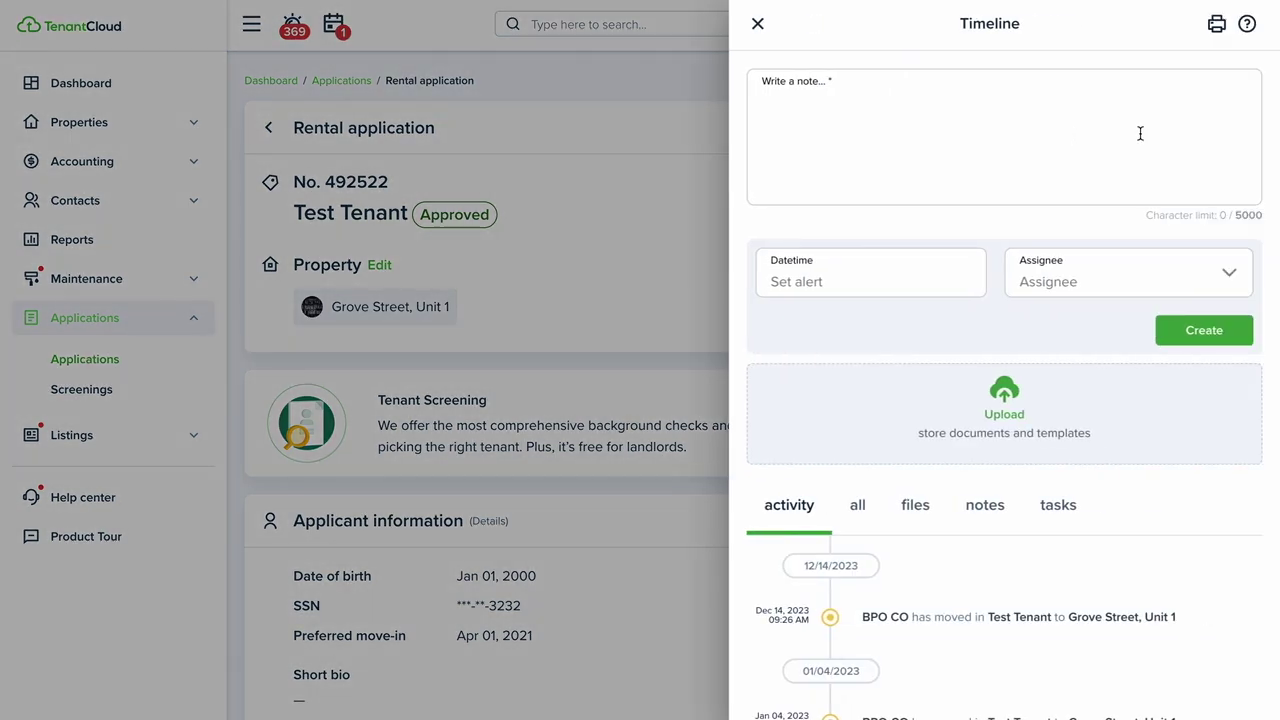
scroll(1000, 328, down, 3)
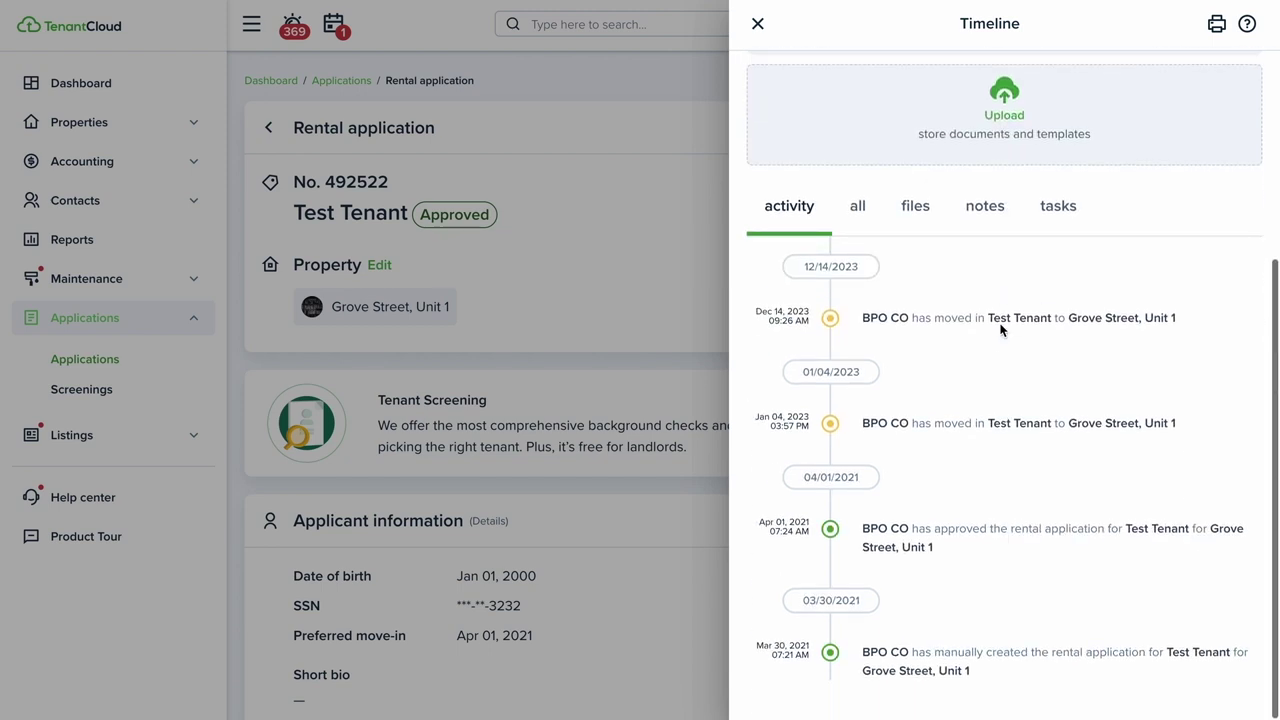
scroll(1000, 330, up, 3)
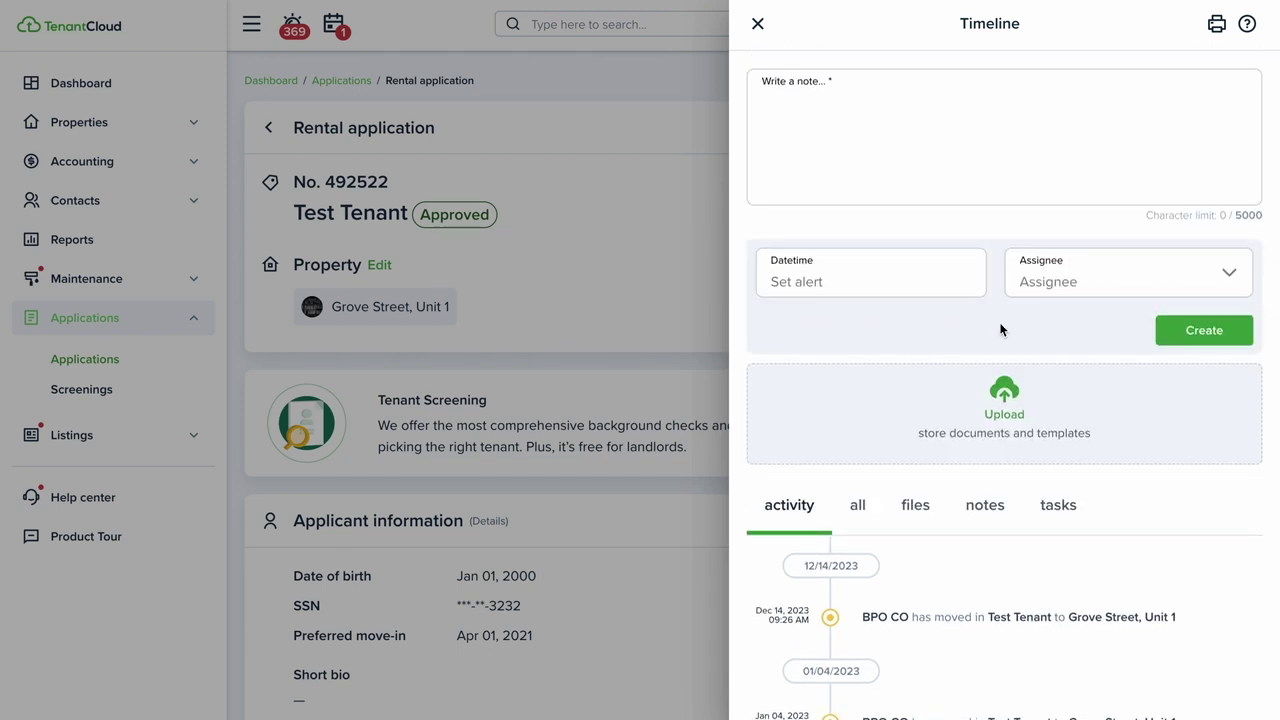
click(1096, 284)
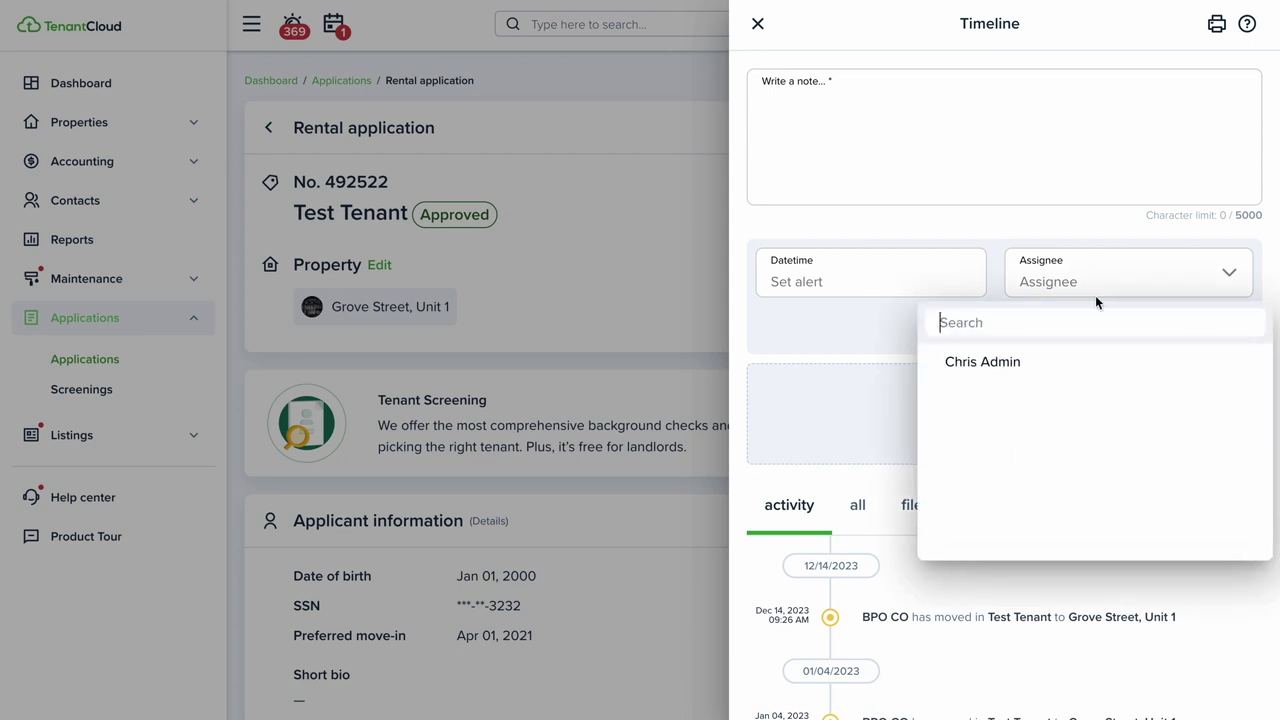
click(851, 322)
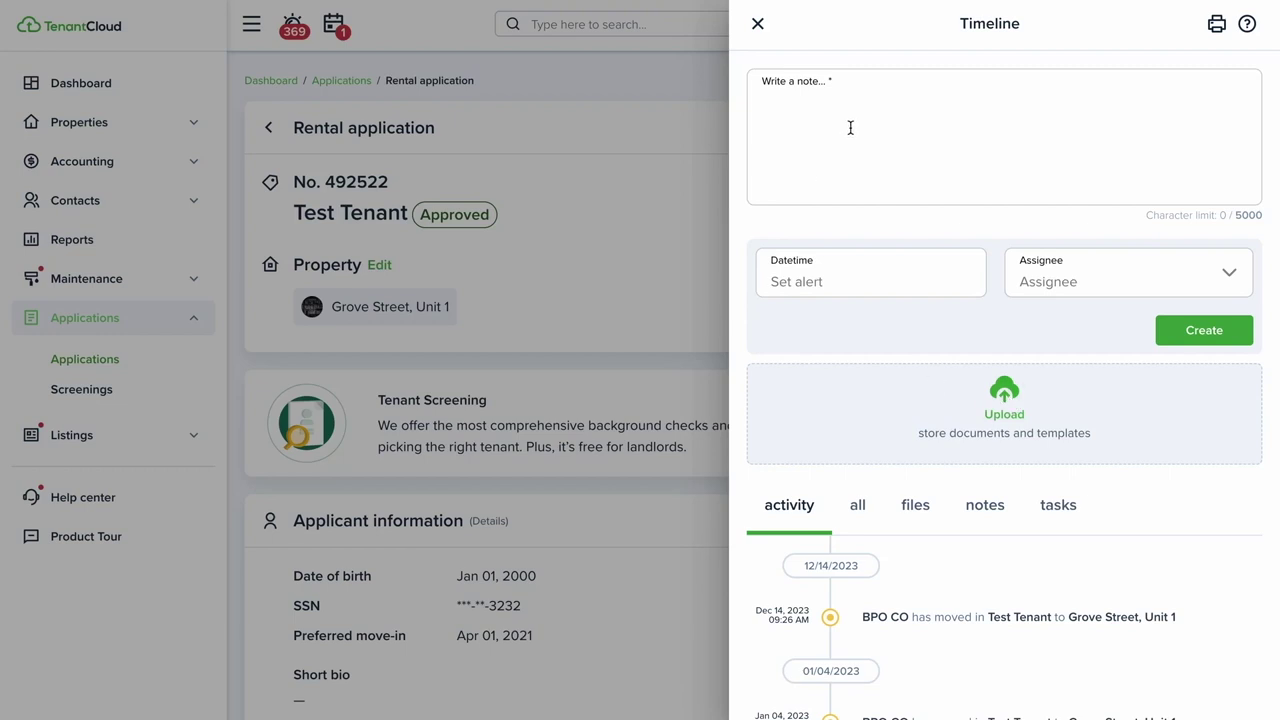
scroll(1080, 660, down, 2)
scroll(1083, 371, down, 2)
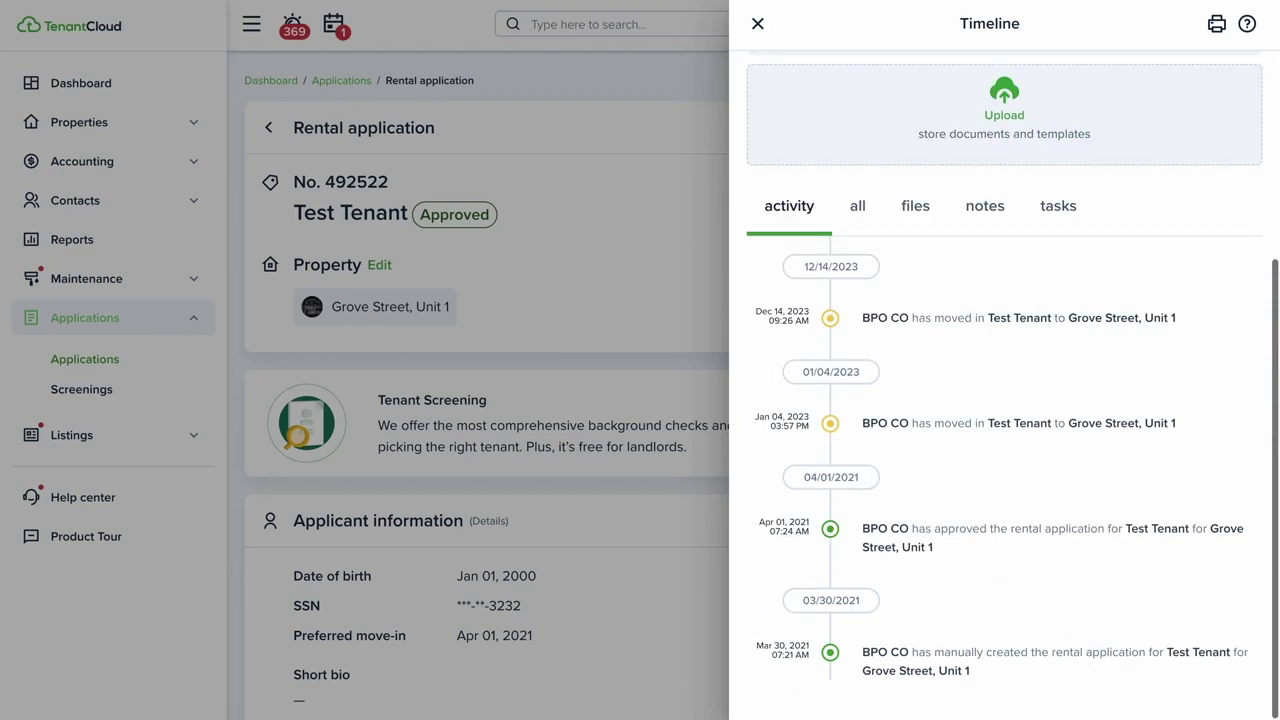
scroll(1003, 589, up, 4)
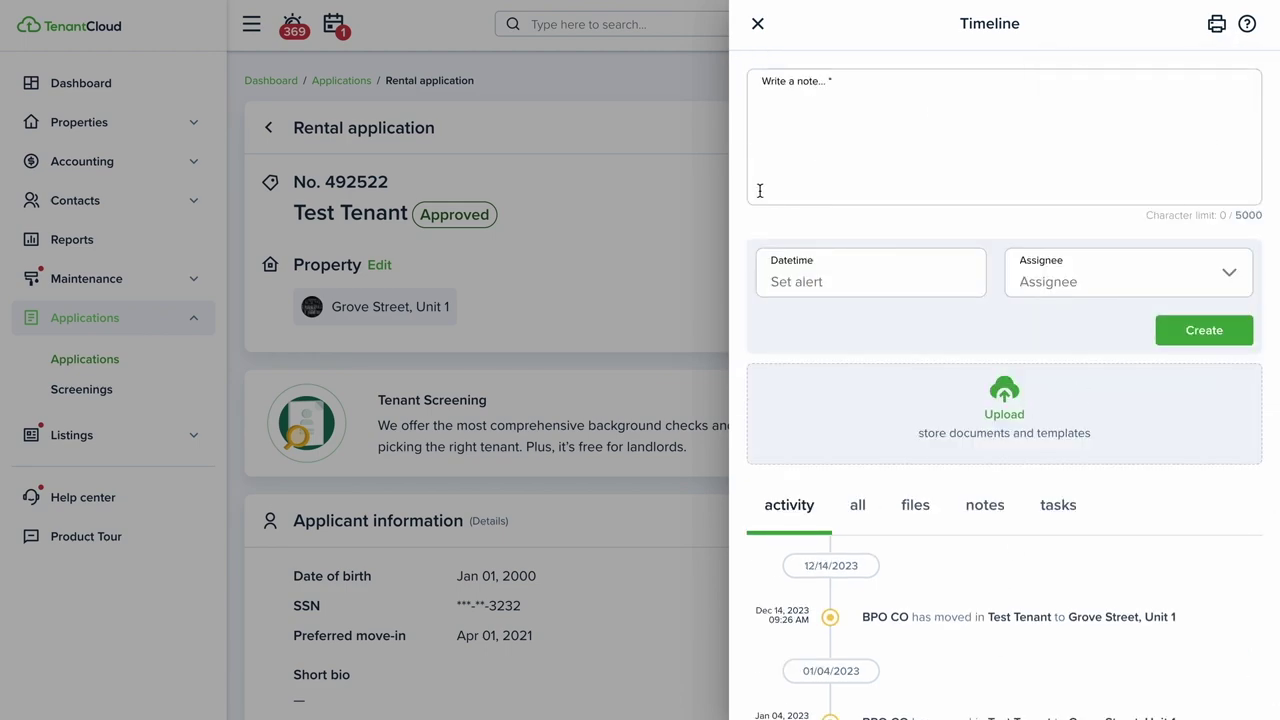
click(624, 242)
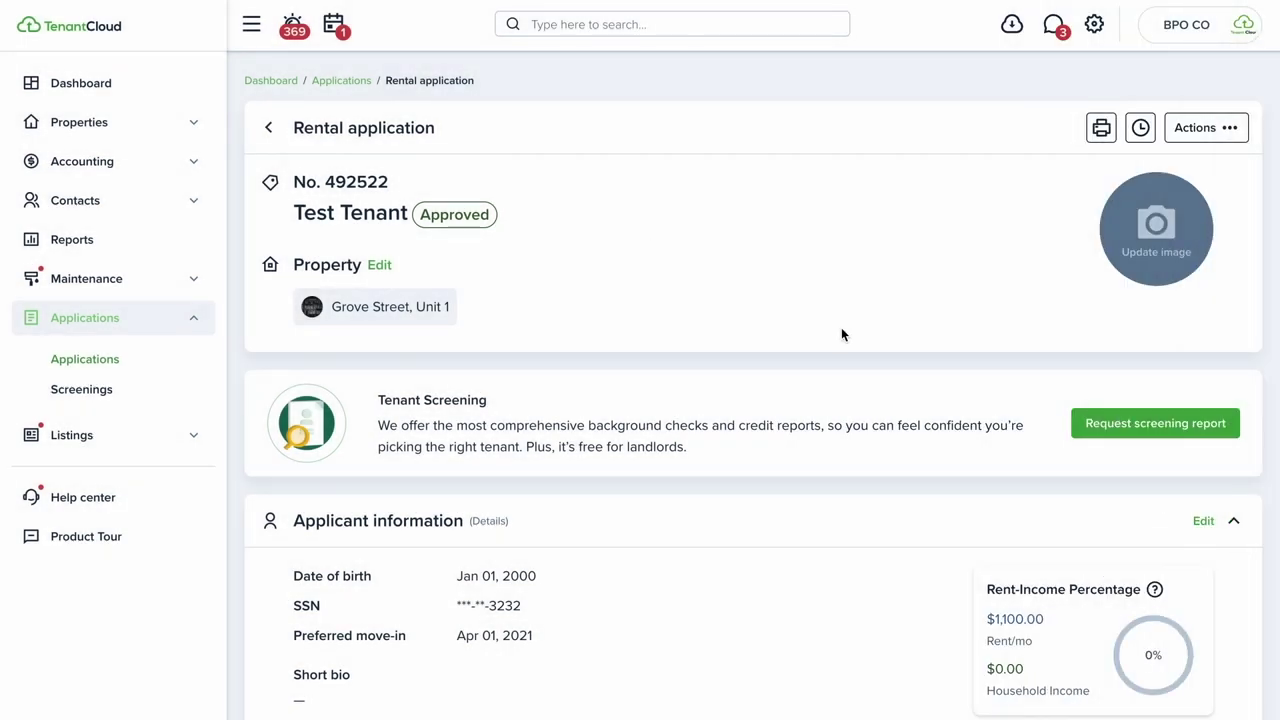
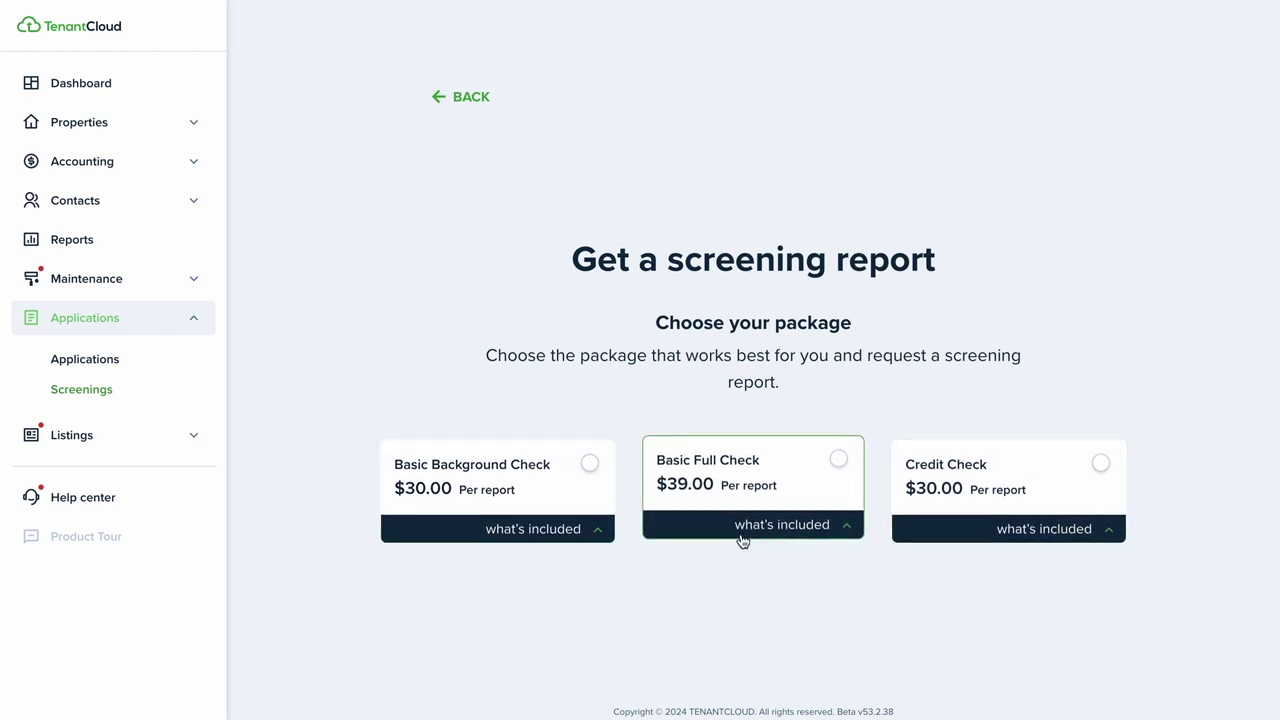
Review what the $39.00 Basic Full Check includes and choose it as the screening package
click(848, 530)
scroll(777, 489, down, 2)
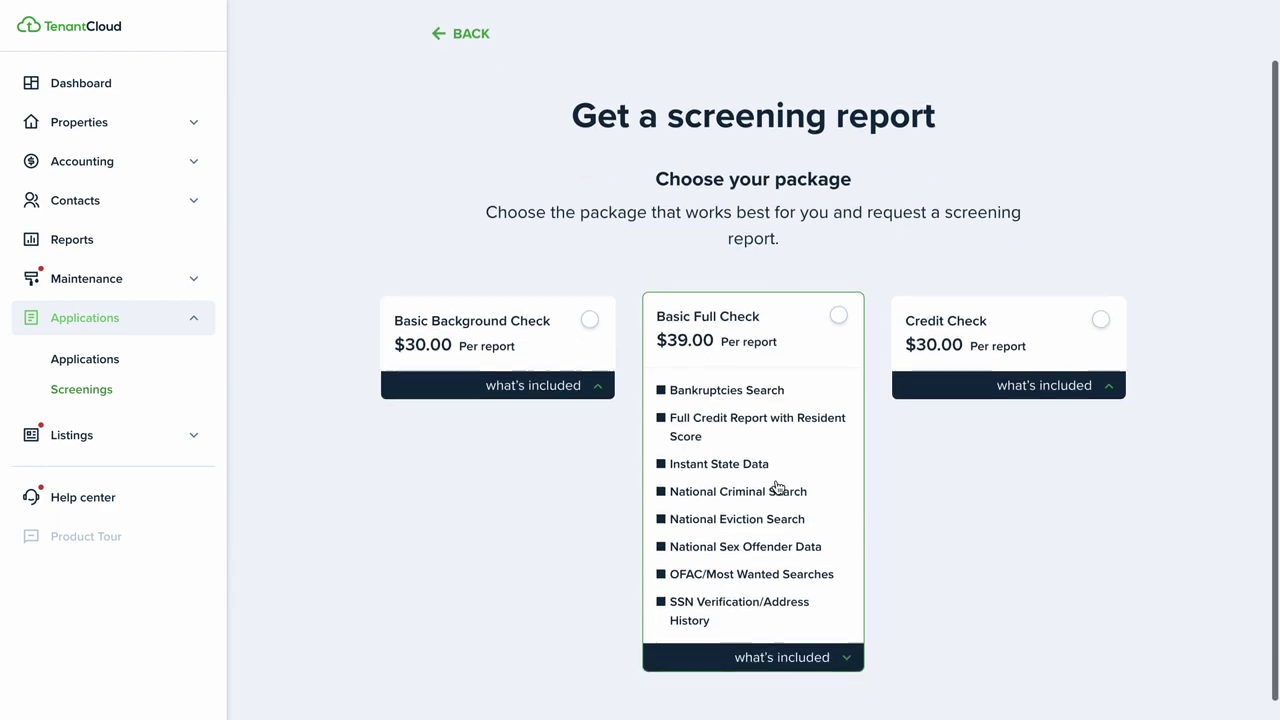
click(790, 637)
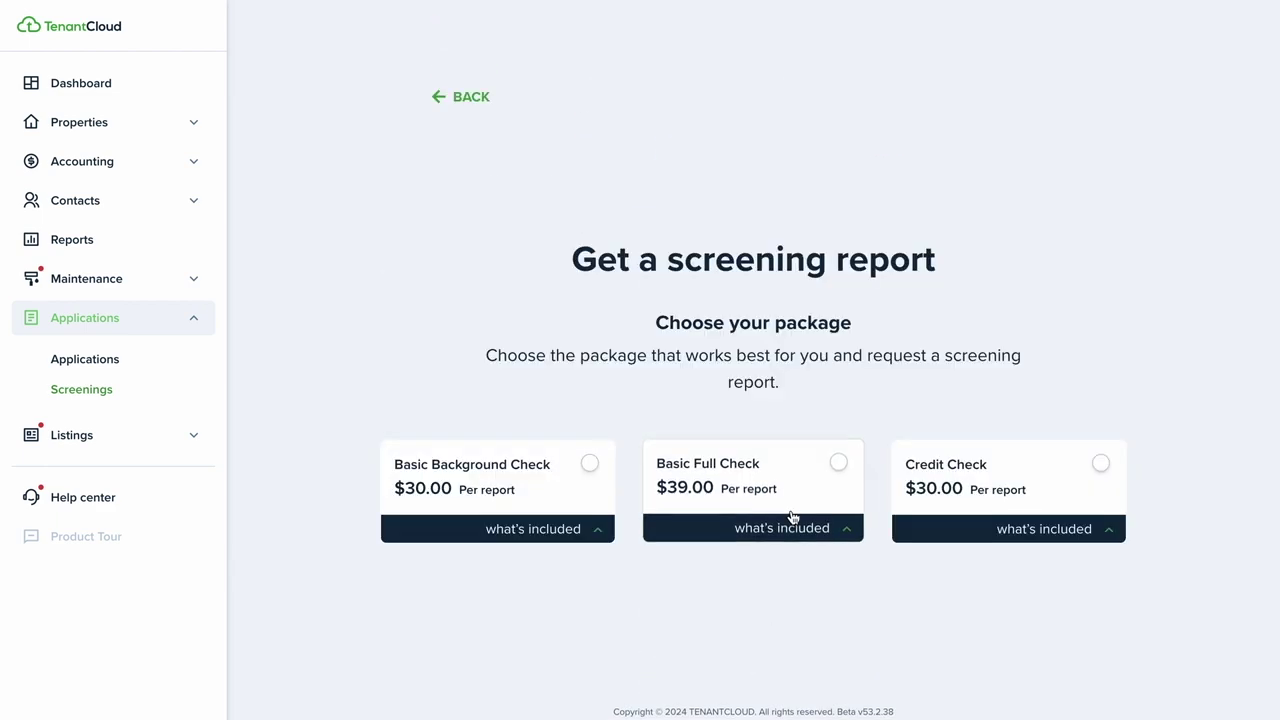
click(838, 459)
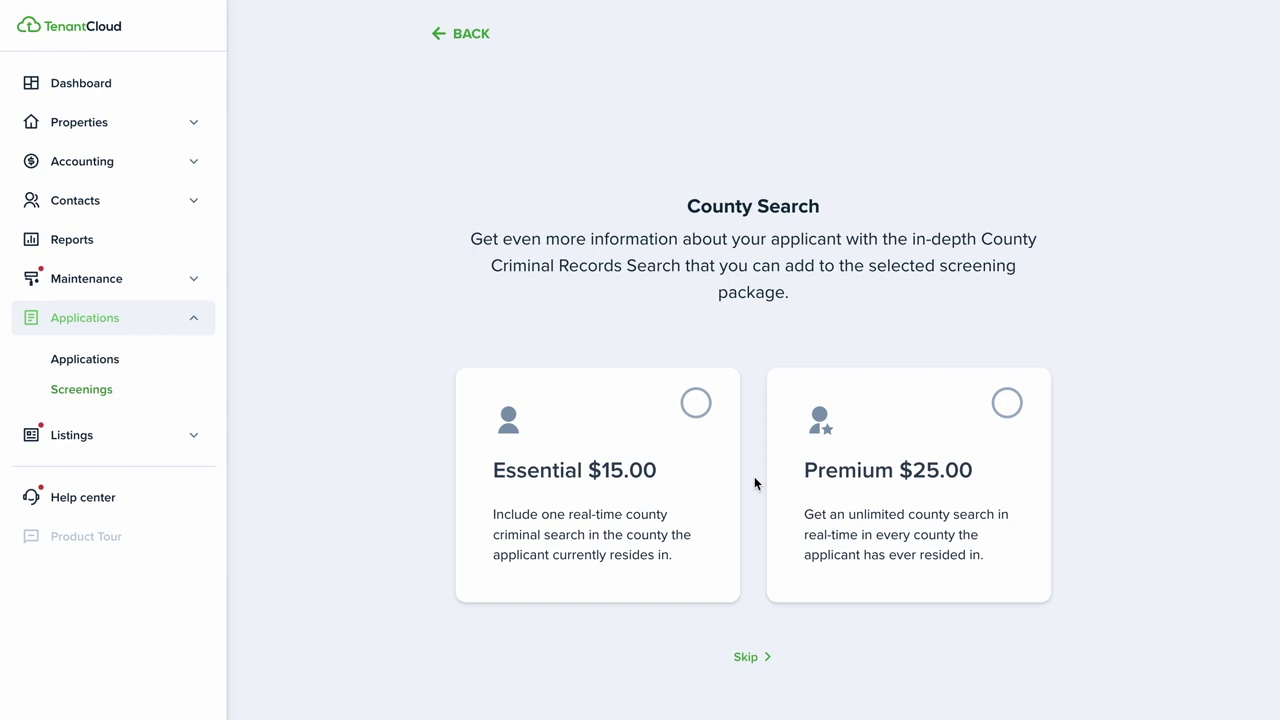
Add the Premium $25.00 county search and income insights to the screening request, and leave it for the screenings list
click(603, 569)
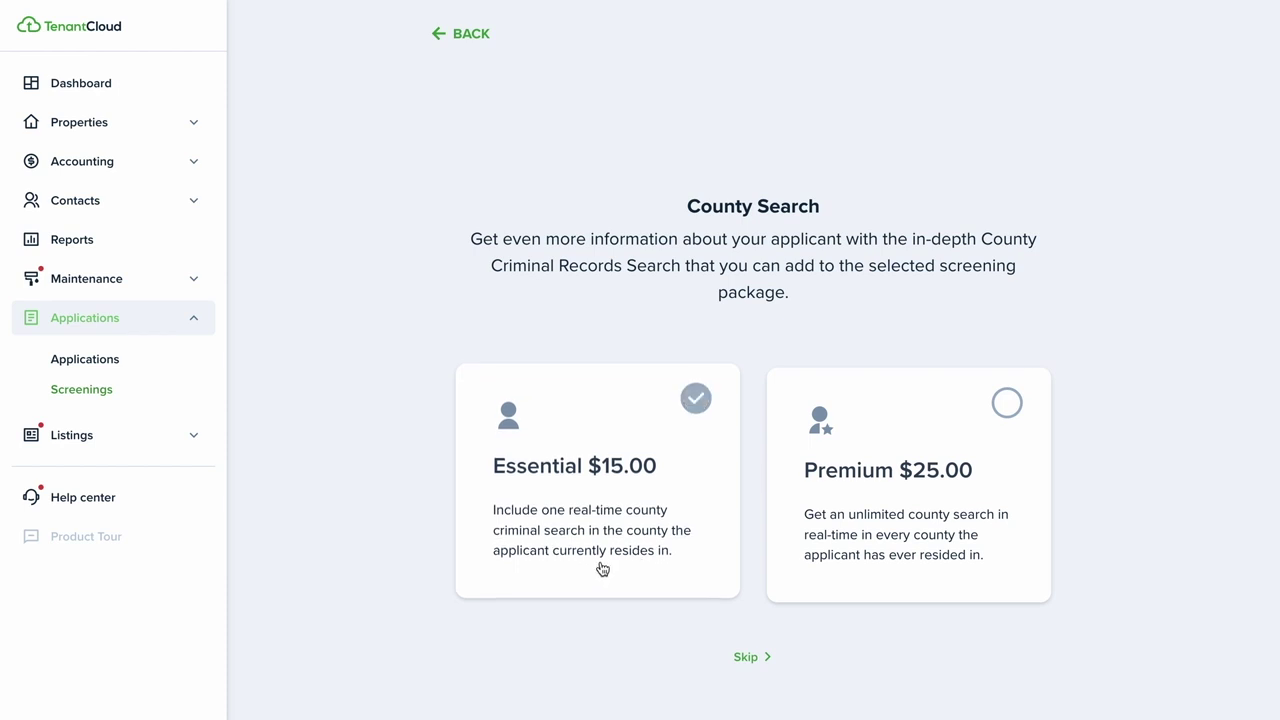
click(650, 543)
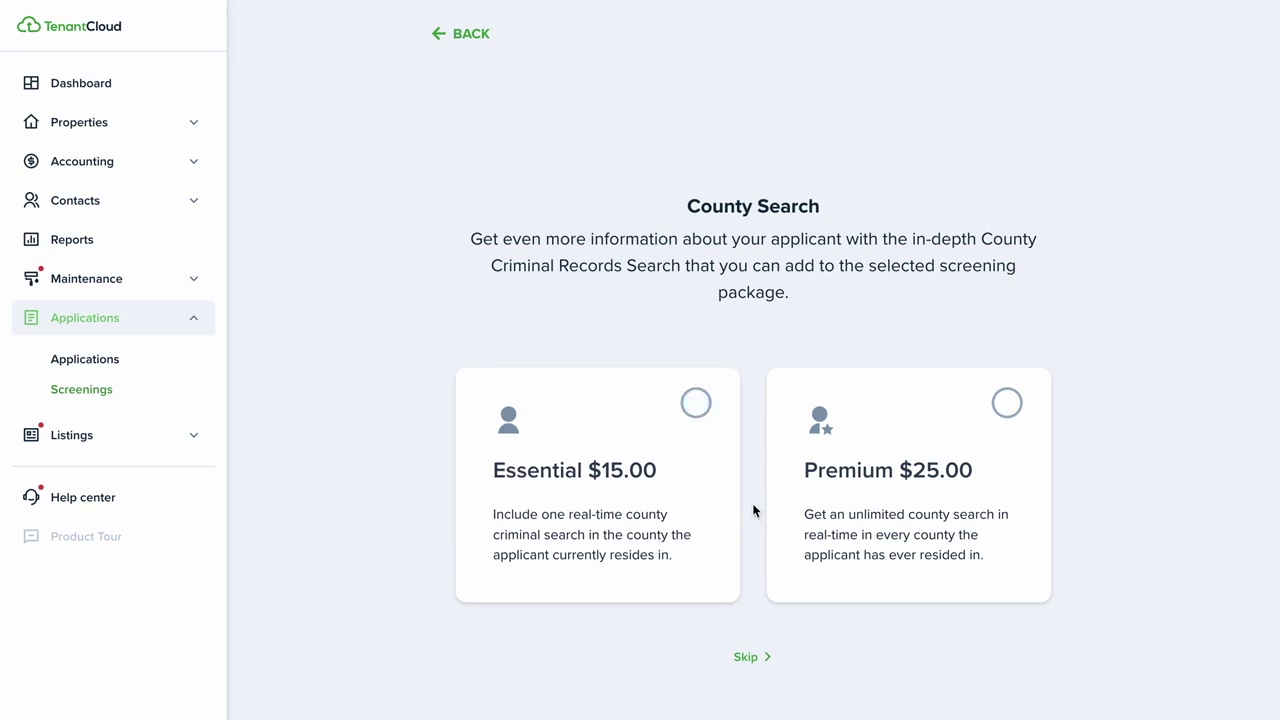
click(964, 549)
click(1007, 403)
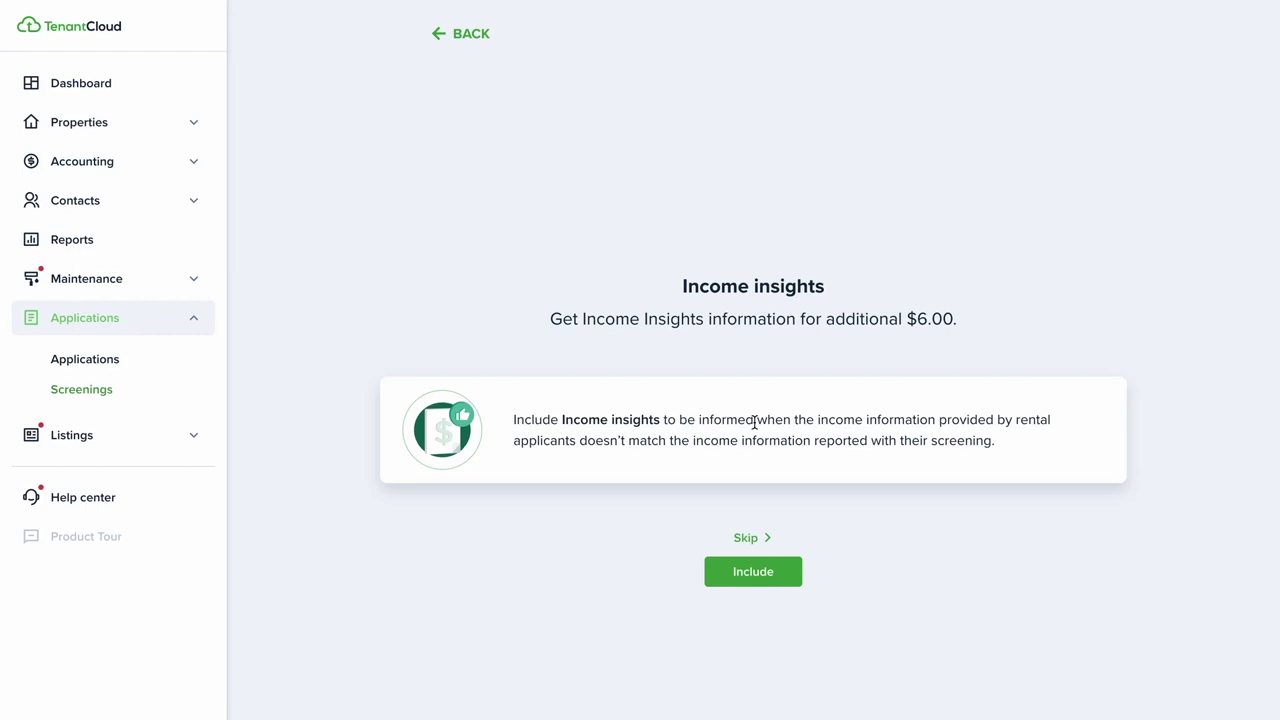
click(756, 578)
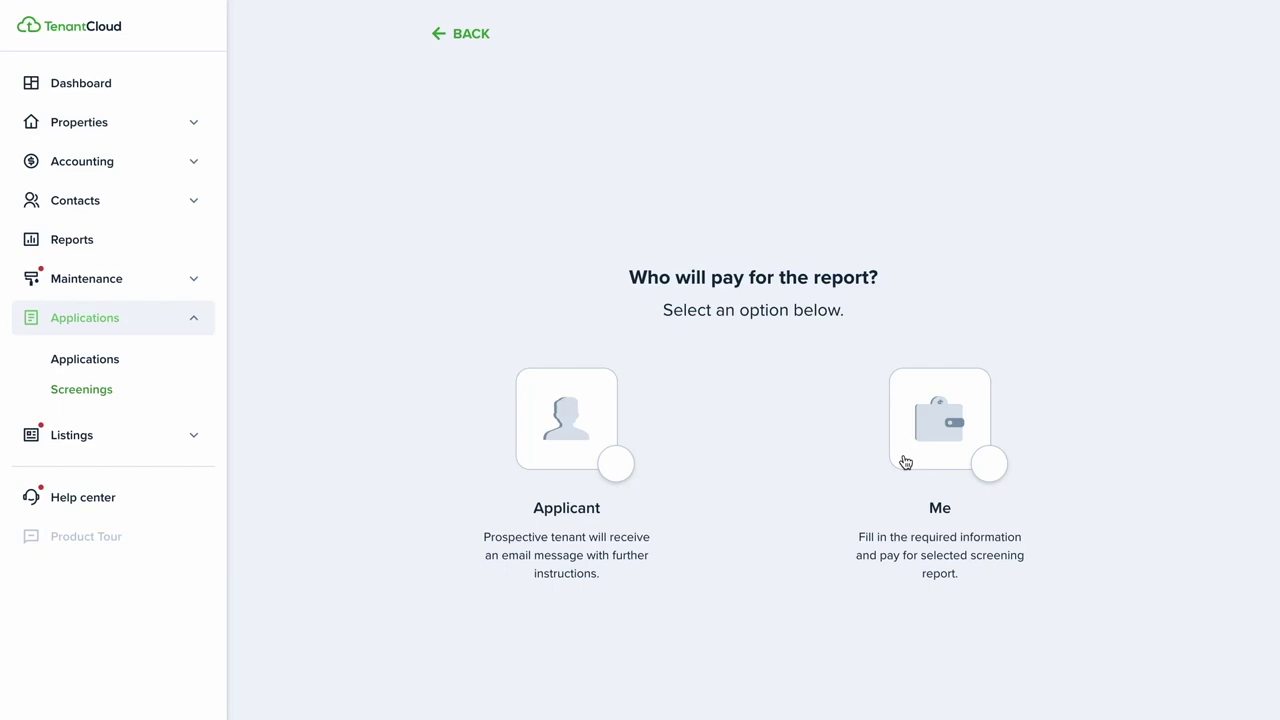
click(89, 393)
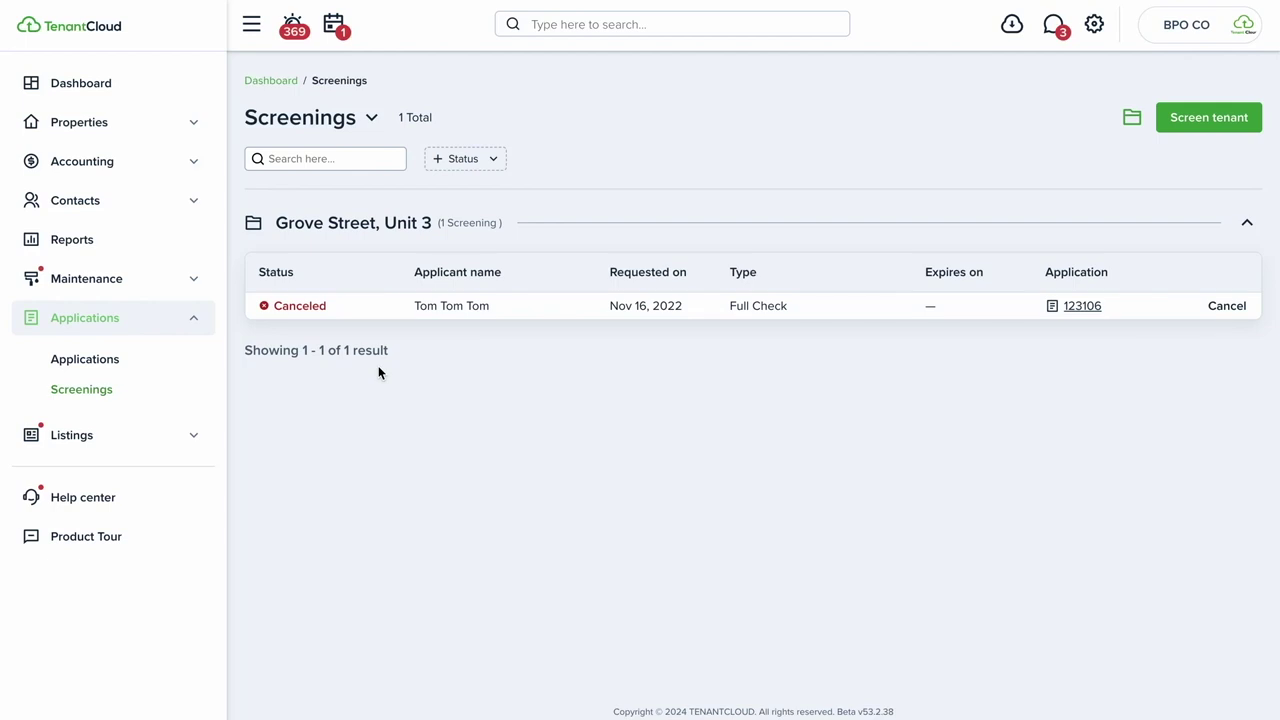
Look over the dashboard and its list of selectable widgets, cancelling without changing the selection
click(75, 86)
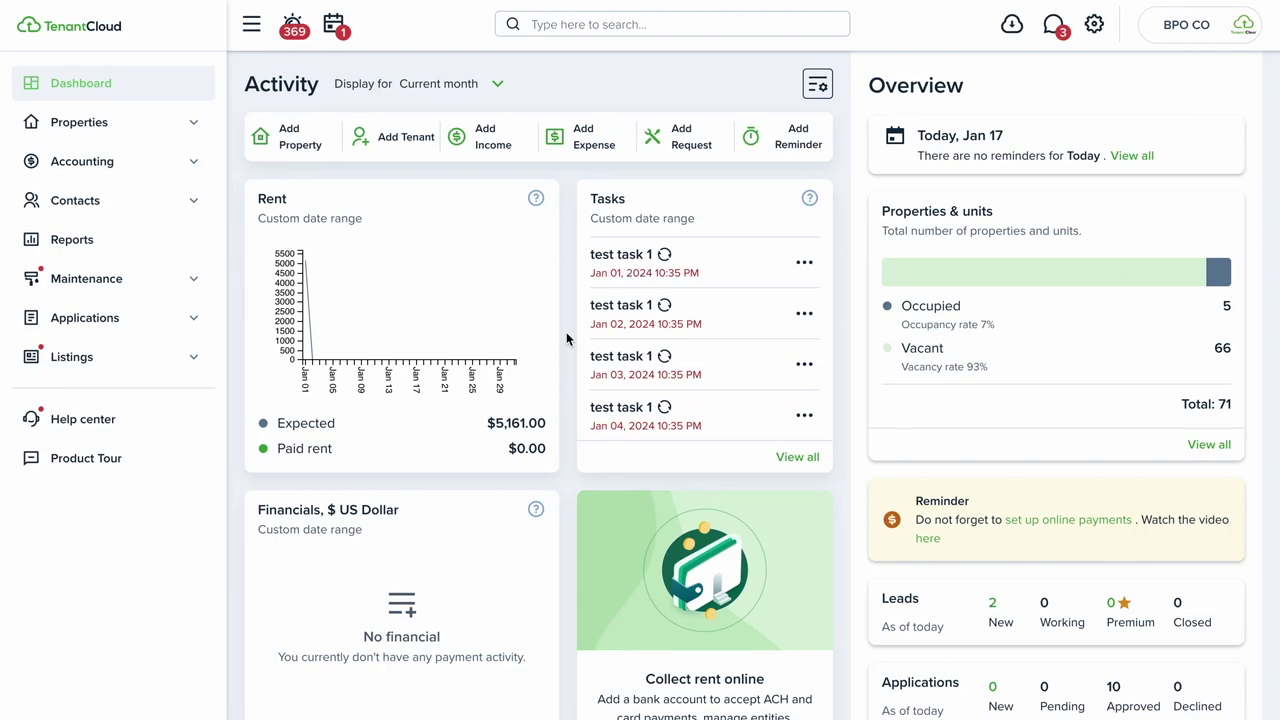
scroll(566, 338, down, 7)
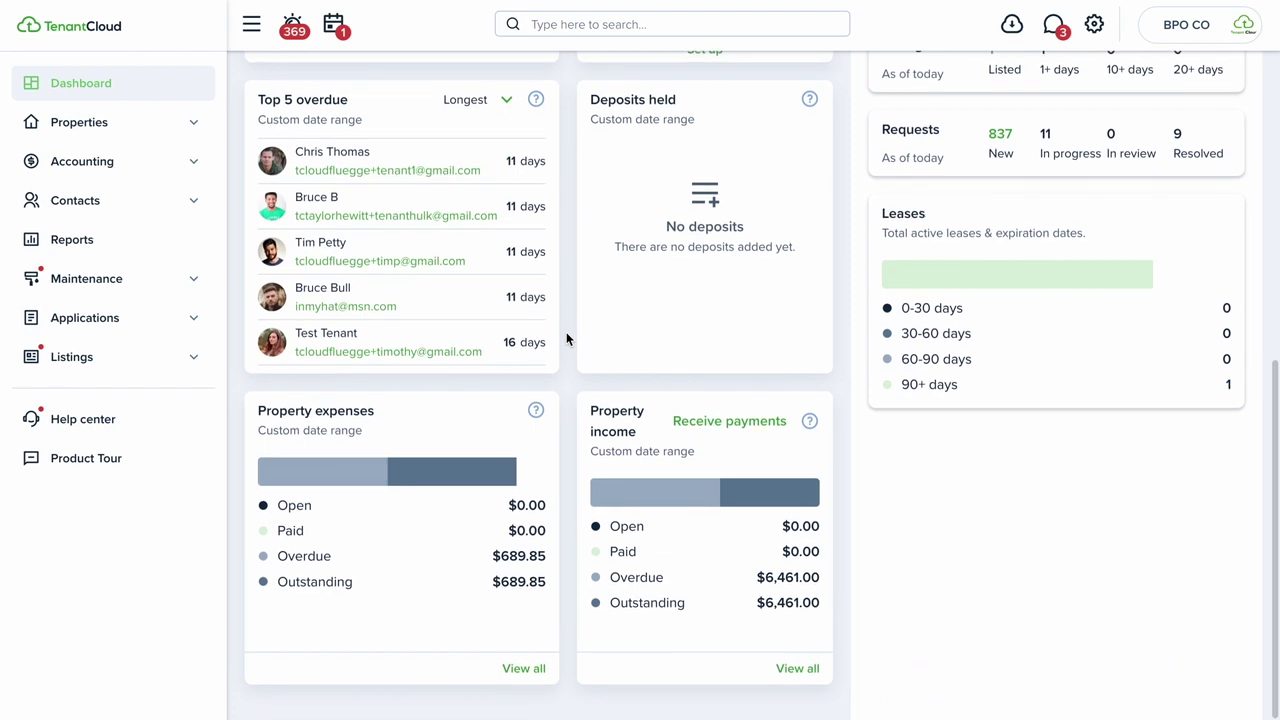
scroll(566, 332, up, 7)
mouse_move(717, 206)
mouse_down()
mouse_move(751, 217)
mouse_move(716, 219)
mouse_move(734, 220)
mouse_move(723, 210)
mouse_up()
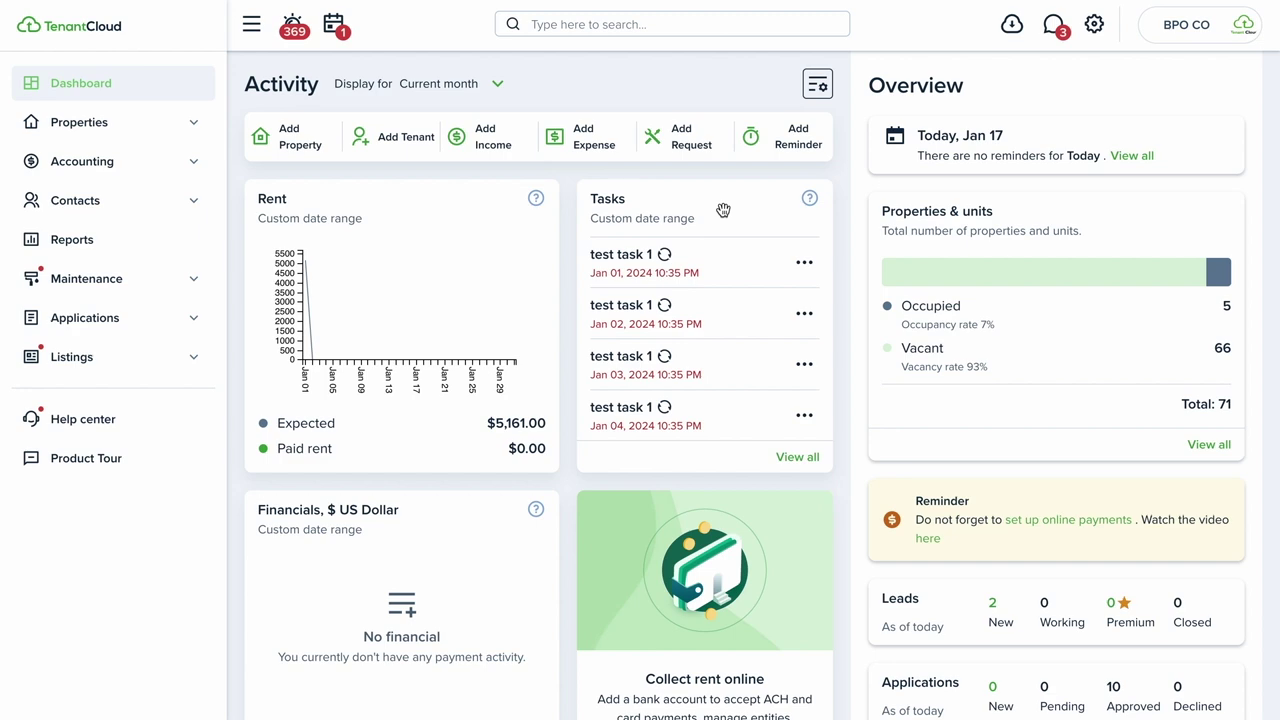
click(817, 84)
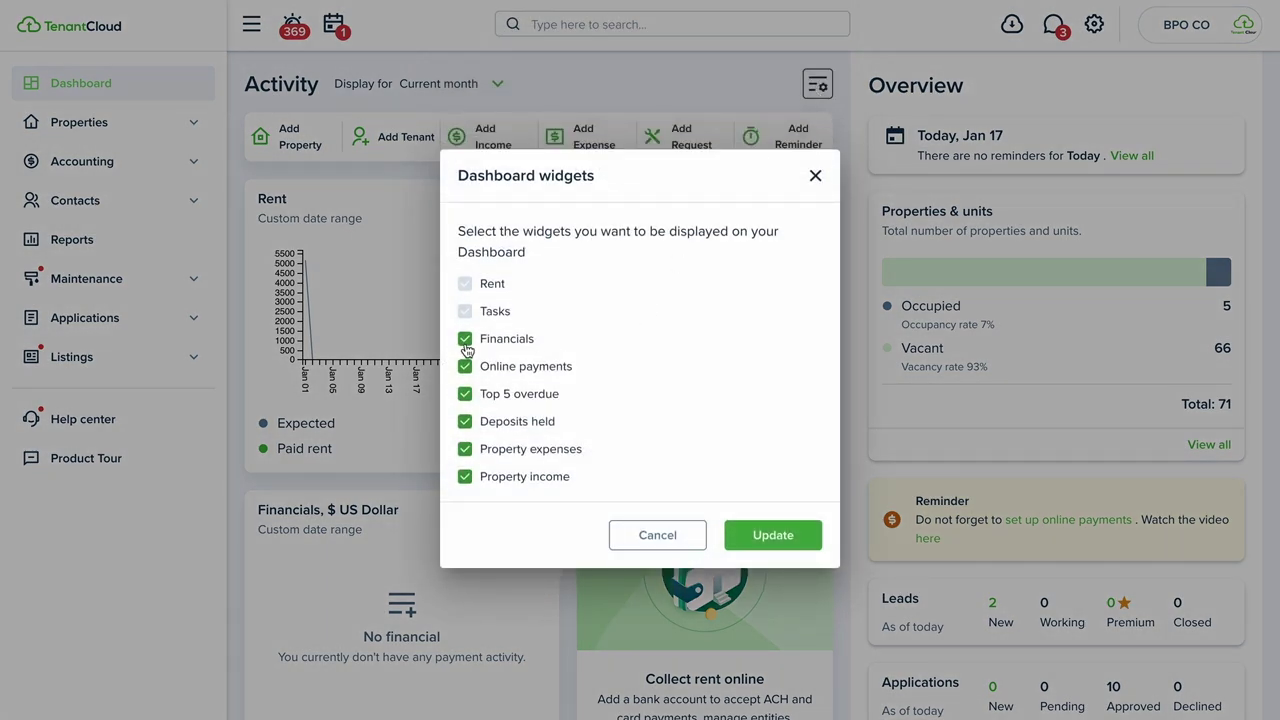
click(658, 548)
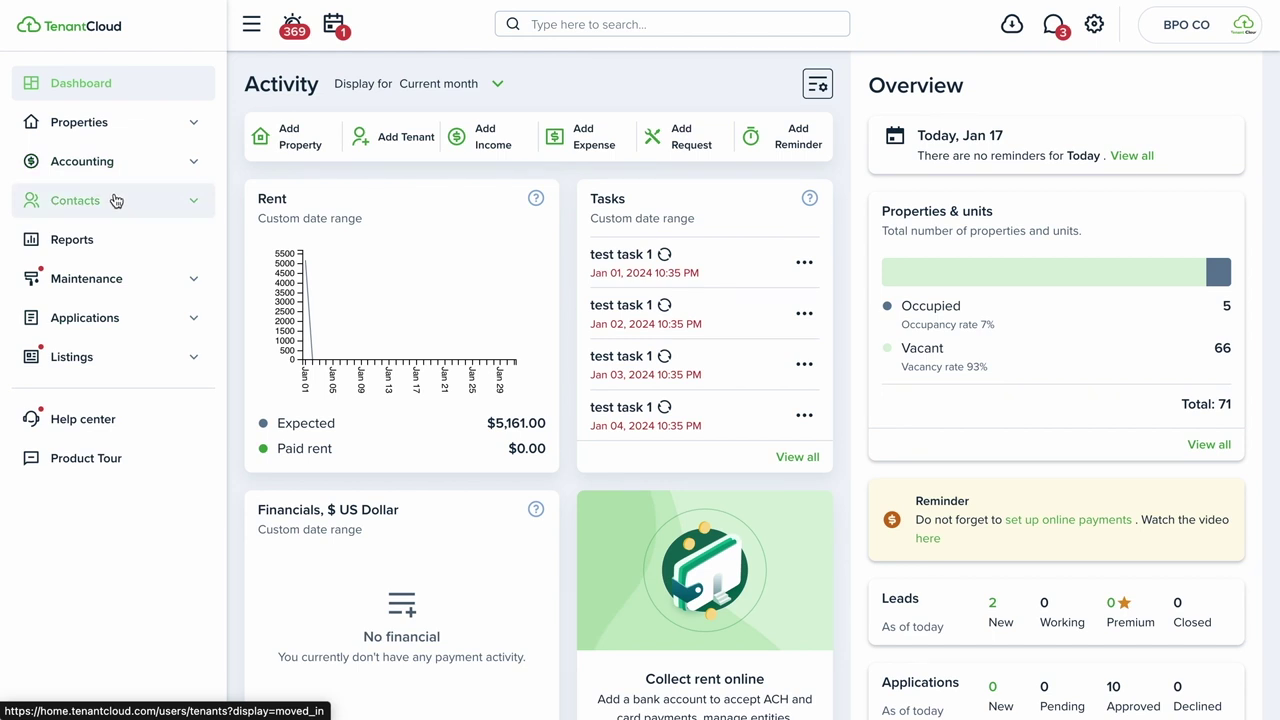
Open the application for Grove Street, Unit 1 from all applications and start moving in its applicant
click(114, 317)
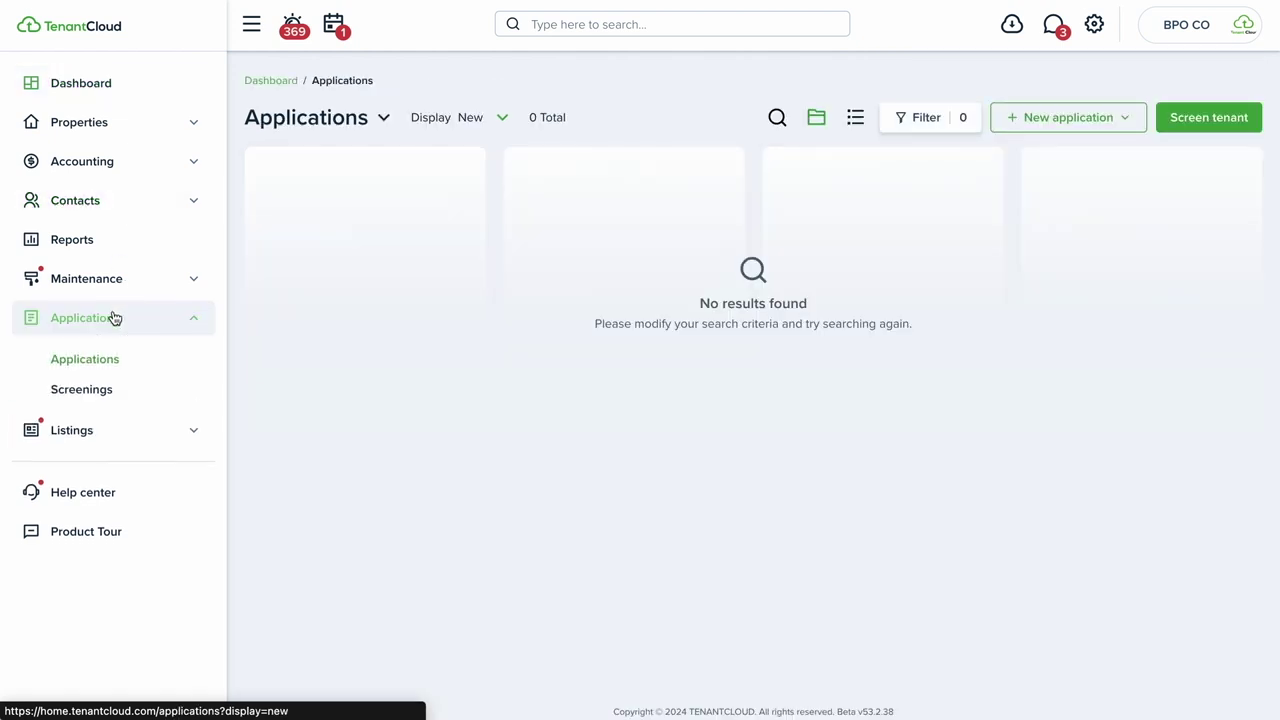
click(470, 120)
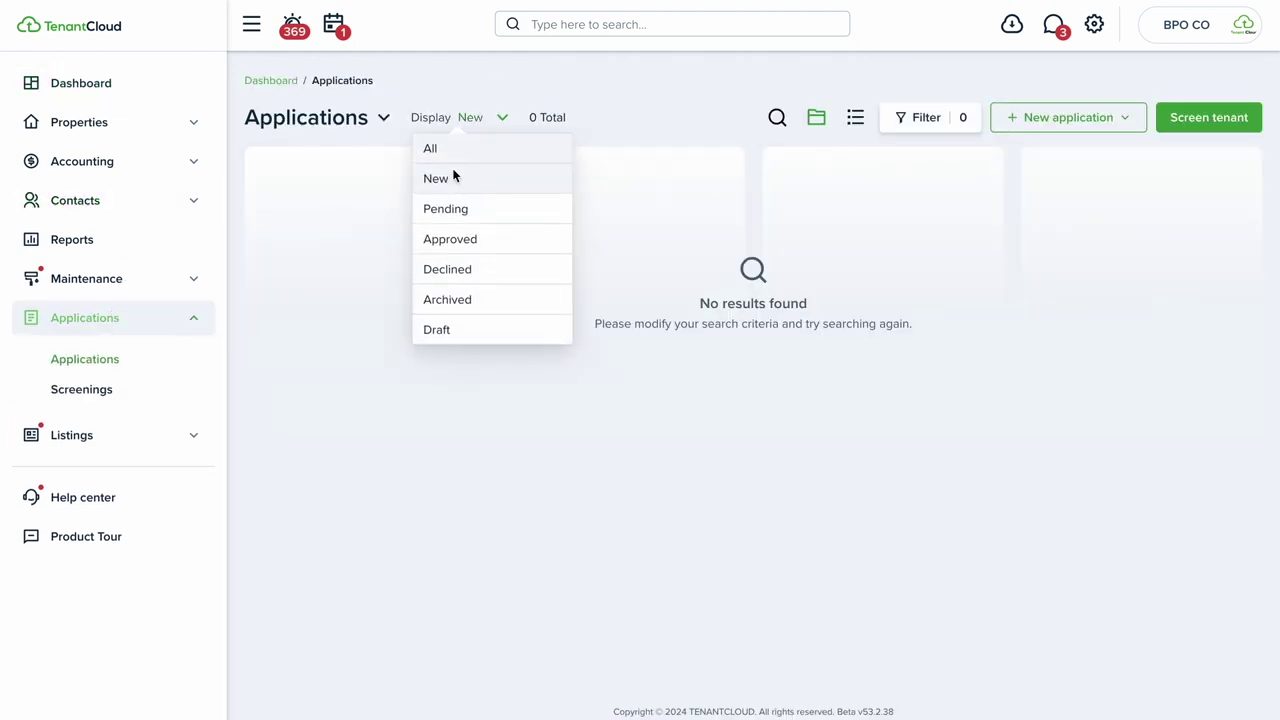
click(459, 151)
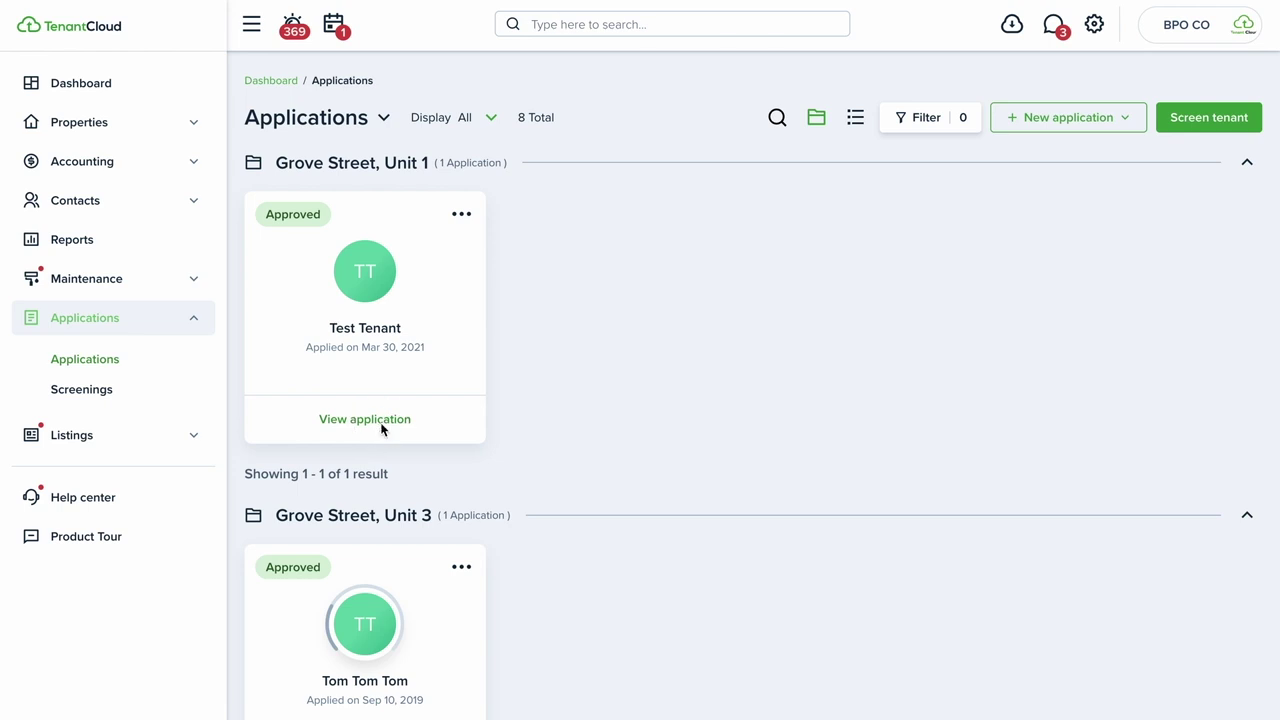
click(420, 426)
click(1200, 128)
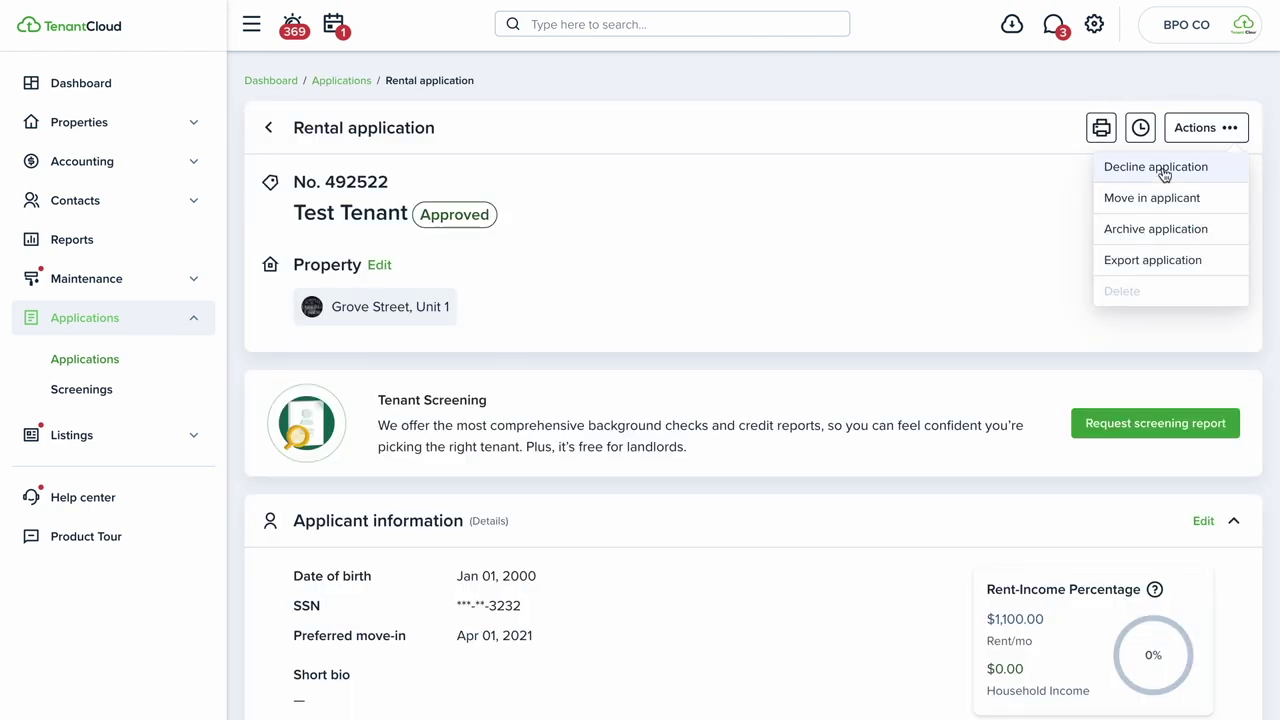
click(1156, 200)
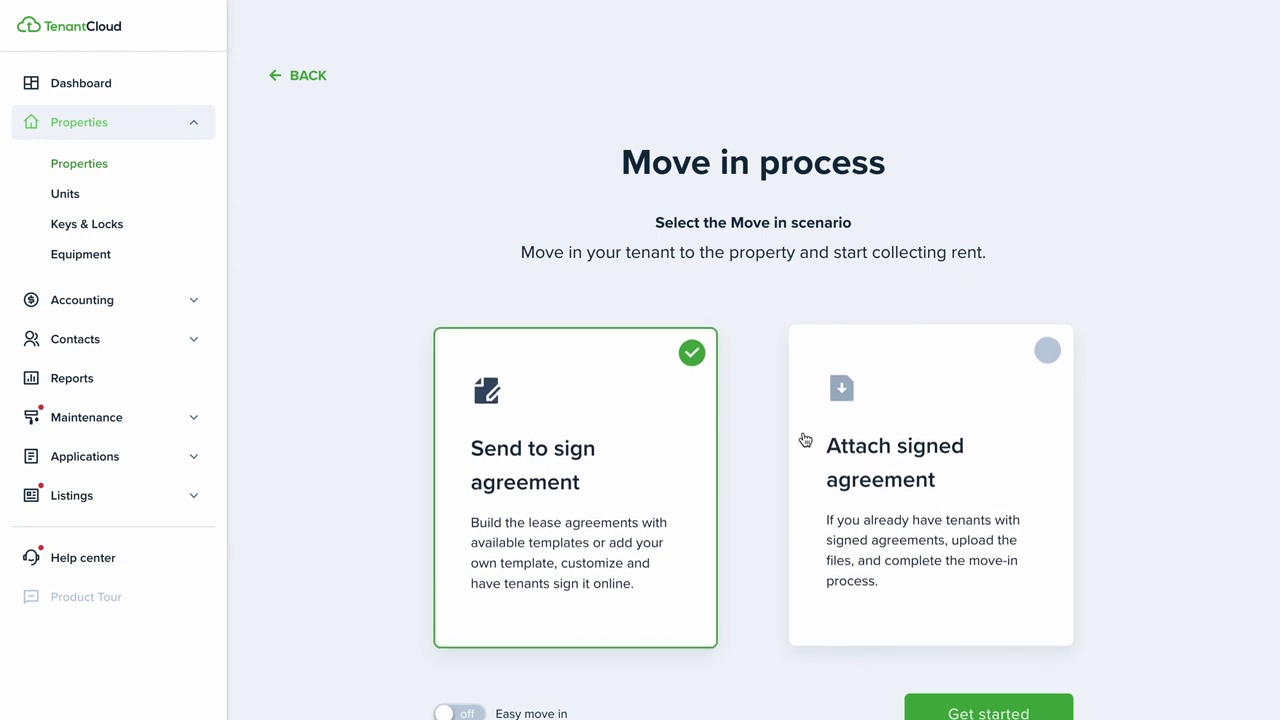
Start the move-in with the Send to sign agreement scenario and check the new lease's number
scroll(805, 440, down, 1)
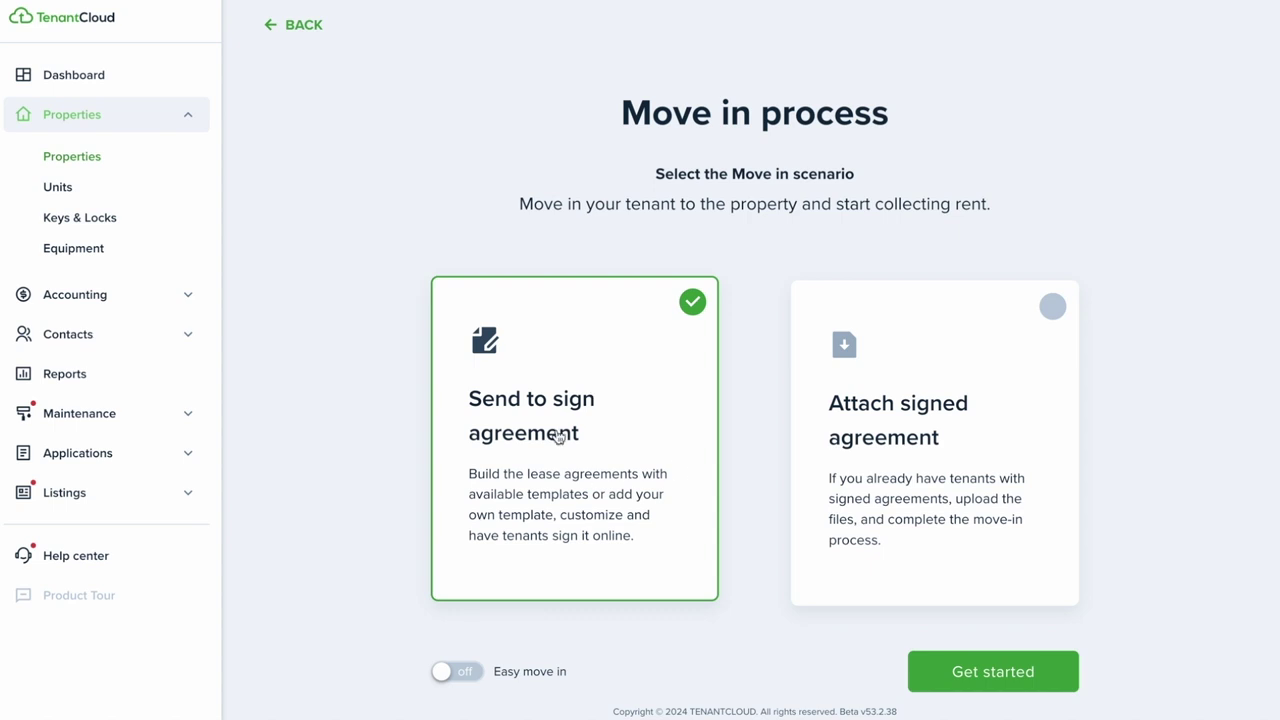
click(1018, 674)
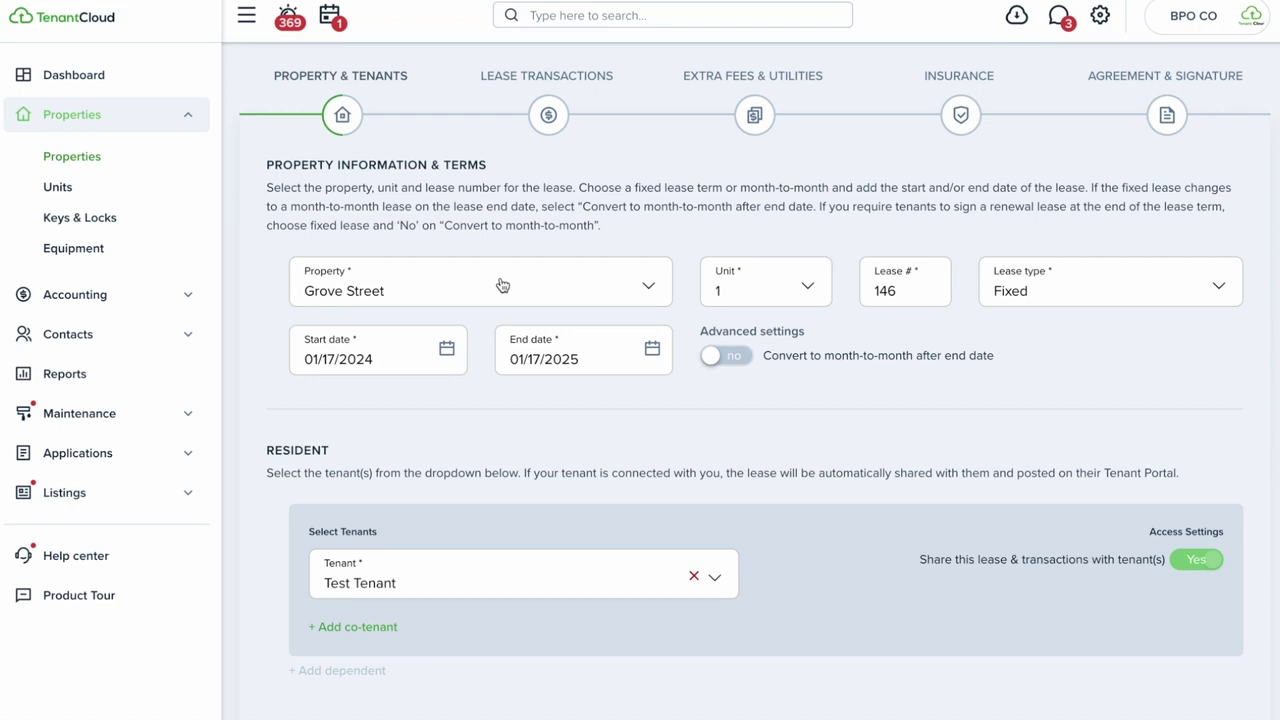
click(904, 291)
double_click(904, 291)
click(904, 291)
Keep the lease type Fixed, enable its conversion to month-to-month after the end date, and continue to the lease transactions
click(1095, 291)
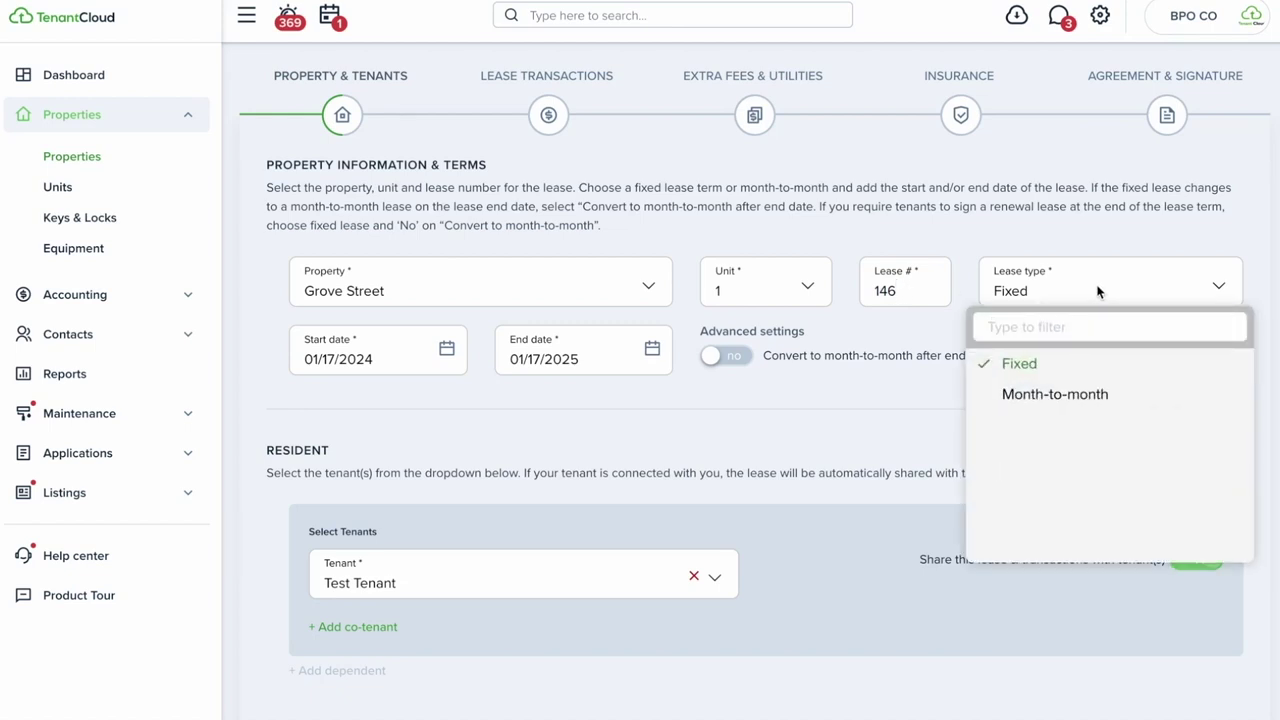
click(1100, 292)
click(1056, 291)
click(786, 418)
click(730, 358)
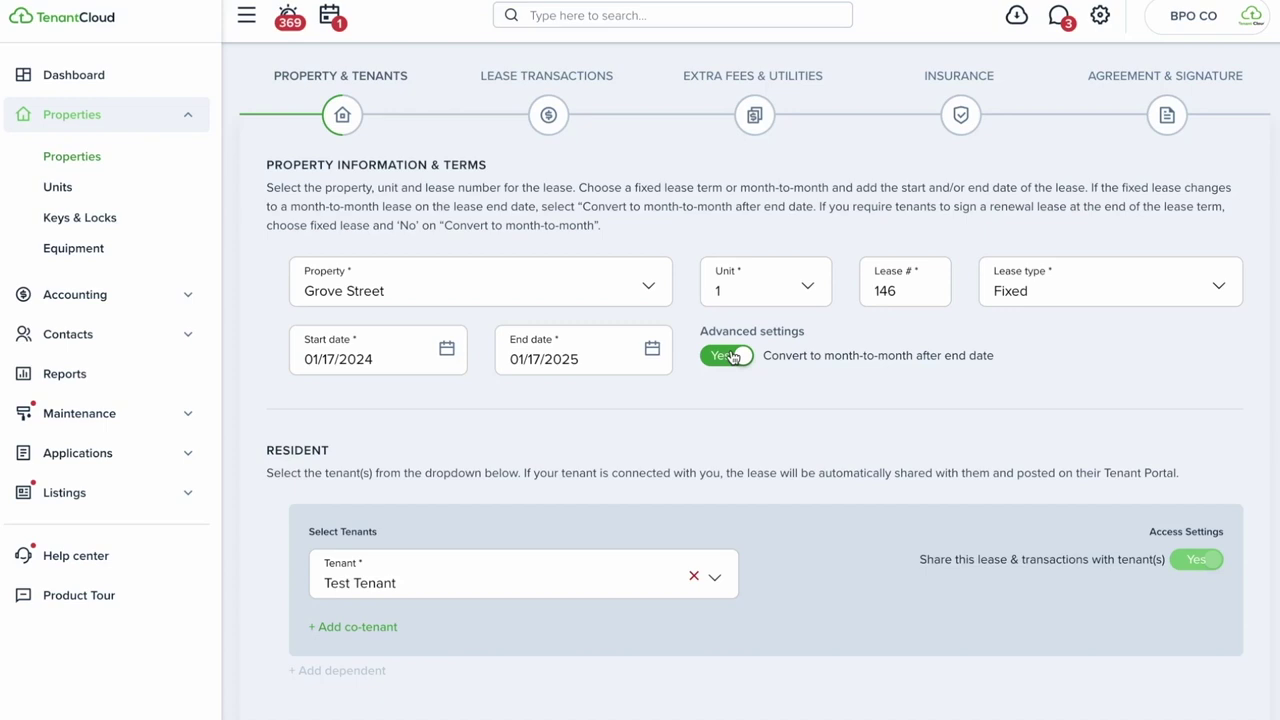
scroll(718, 387, down, 2)
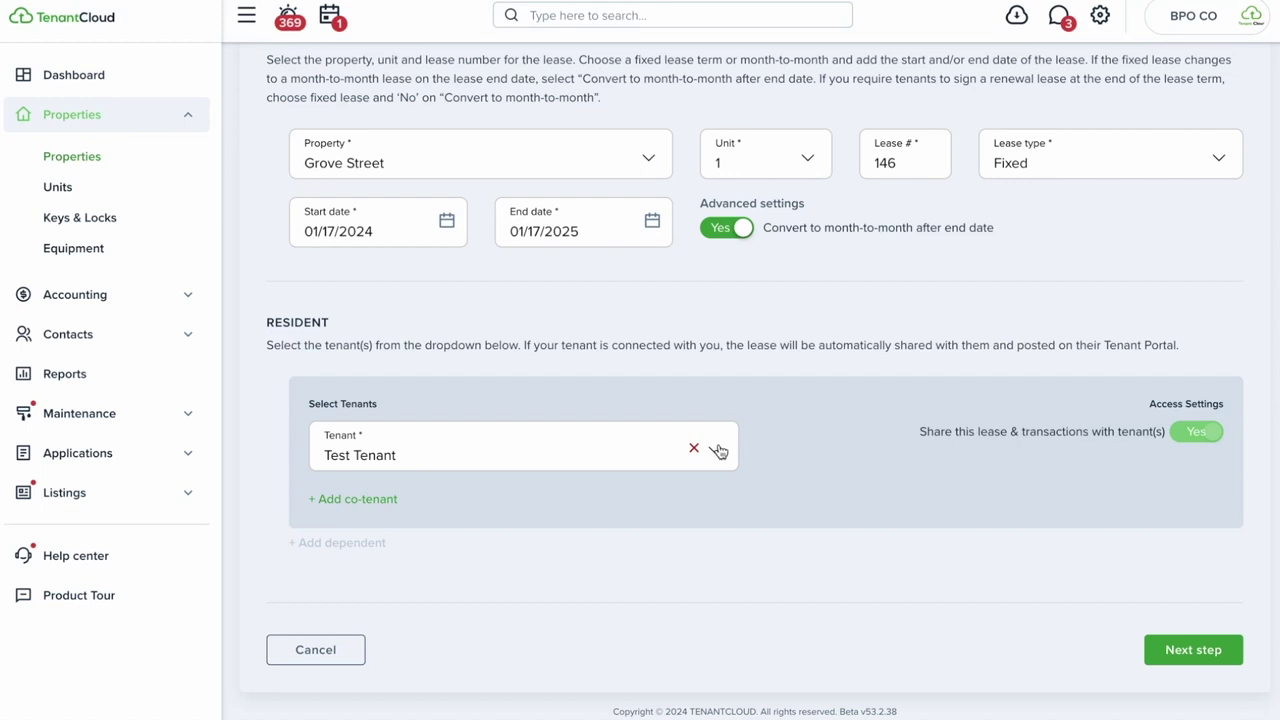
click(1171, 650)
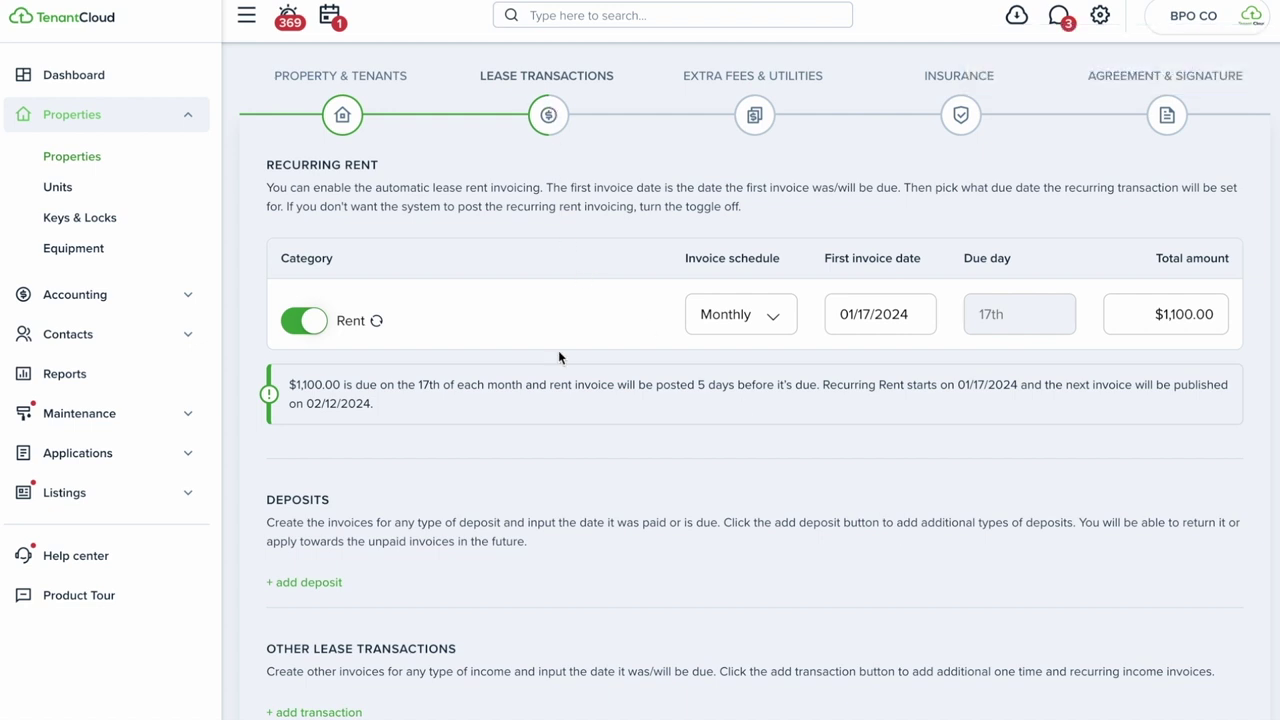
Set the recurring rent's first invoice date to 02/01/2024, leaving the rent amount as it is
click(1170, 316)
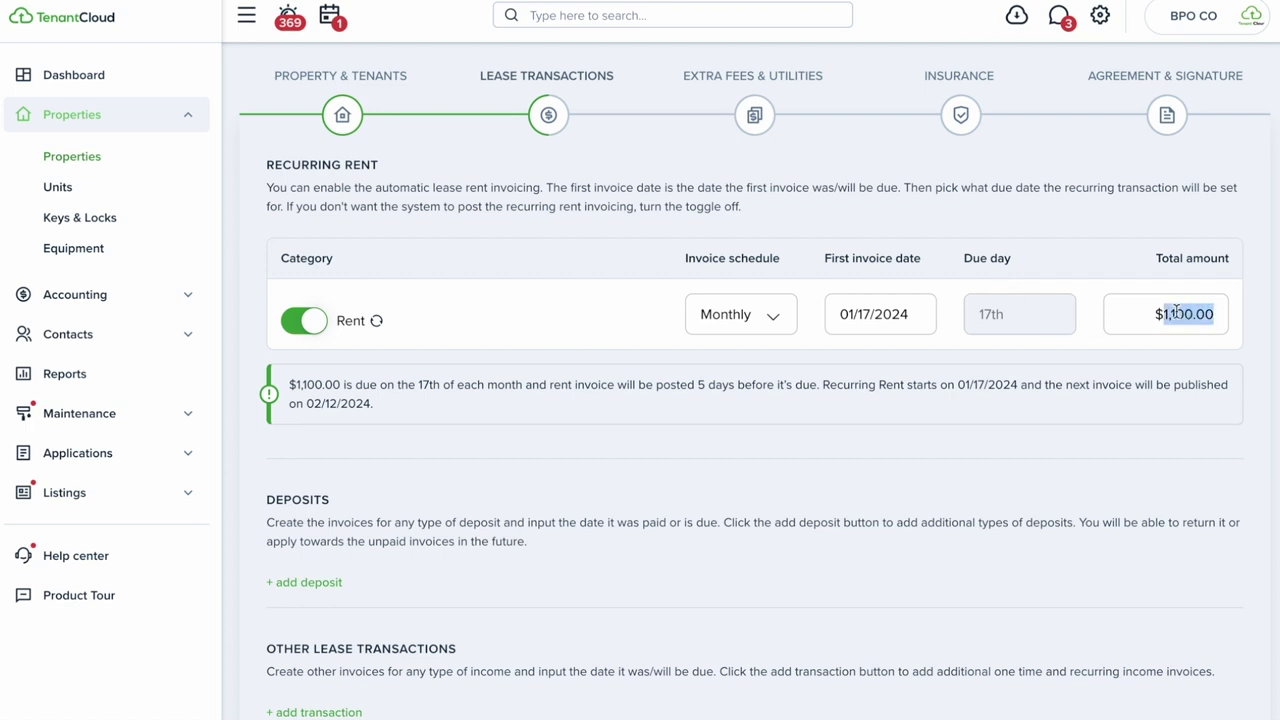
click(1050, 368)
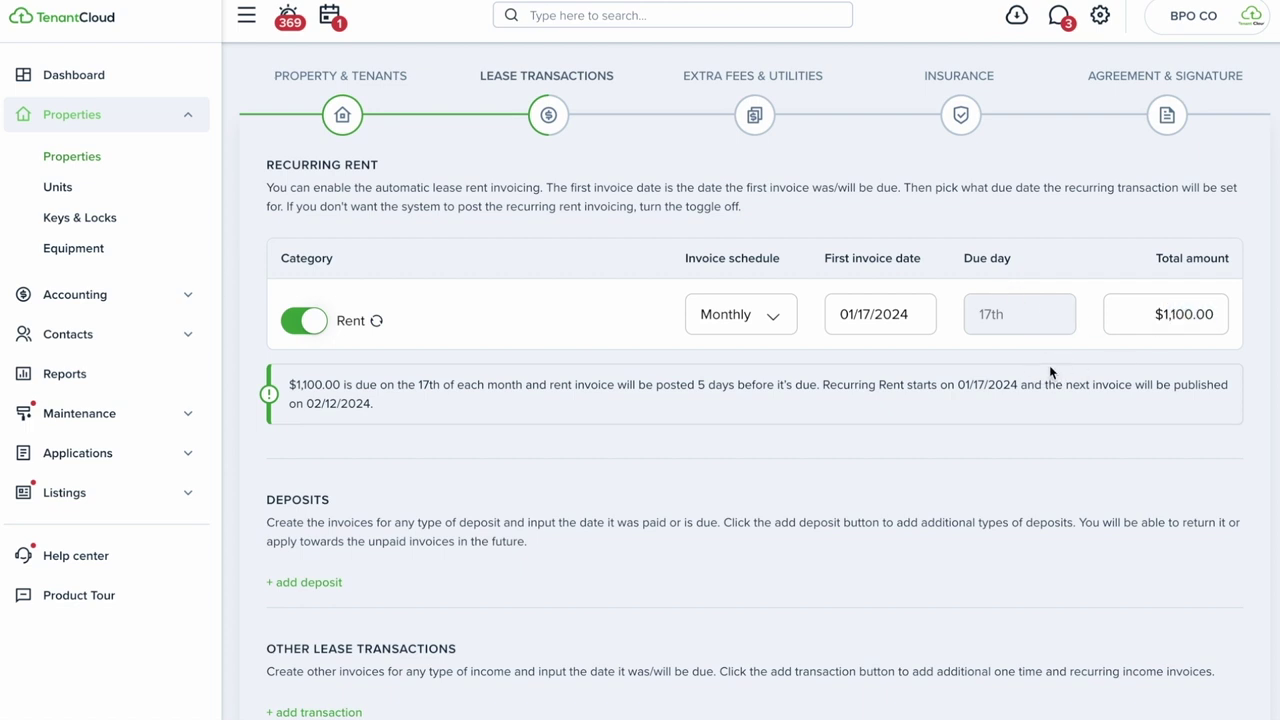
click(862, 314)
click(862, 360)
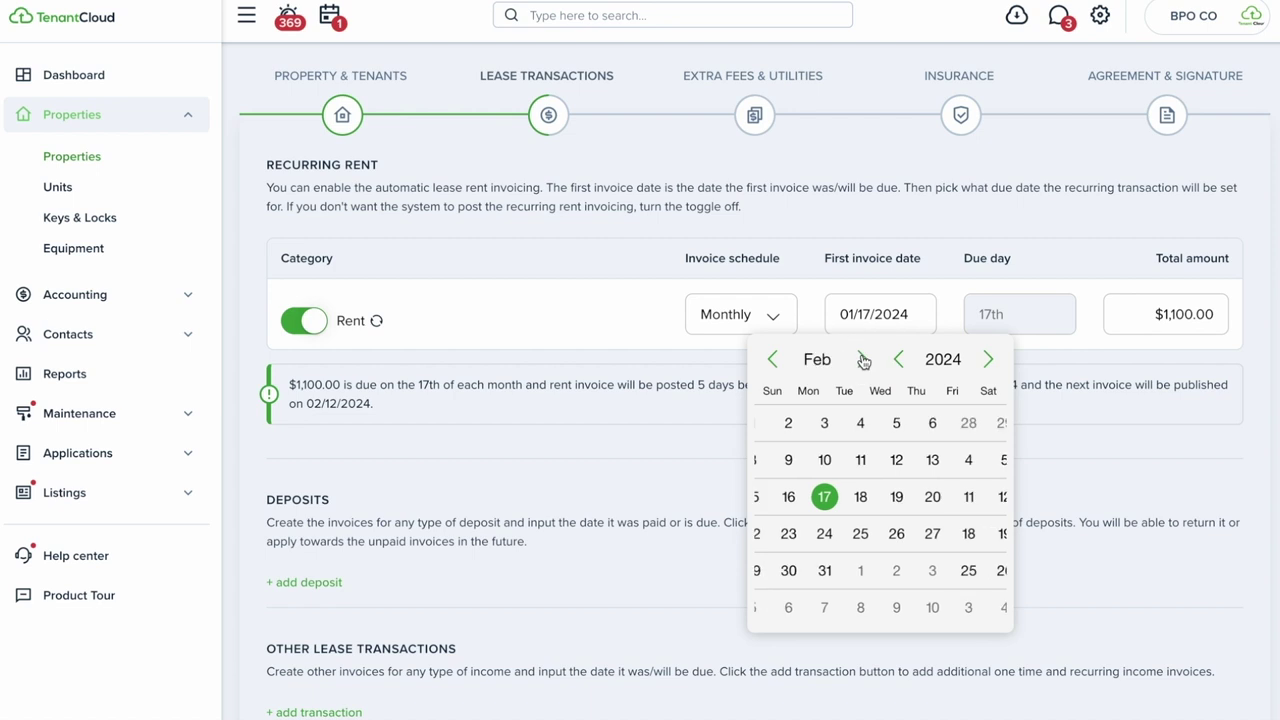
click(917, 424)
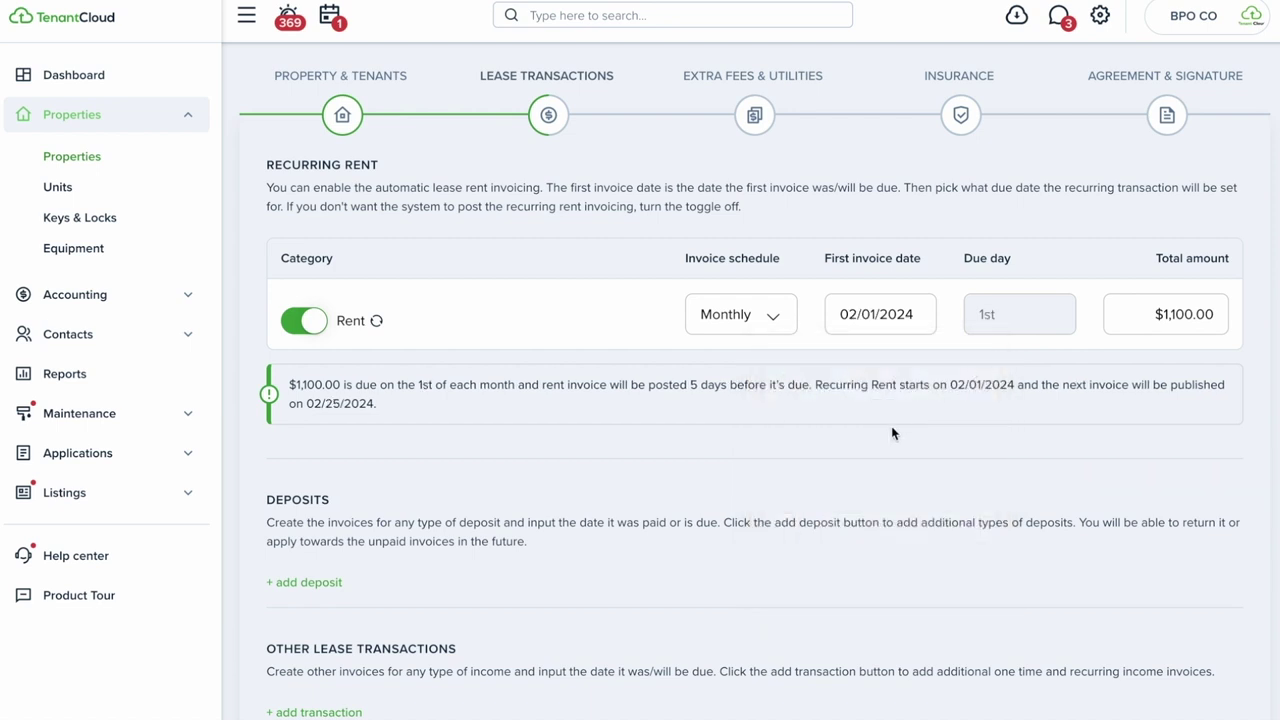
Add a one-time Prorated rent transaction of $500.00 to the other lease transactions
scroll(743, 450, down, 3)
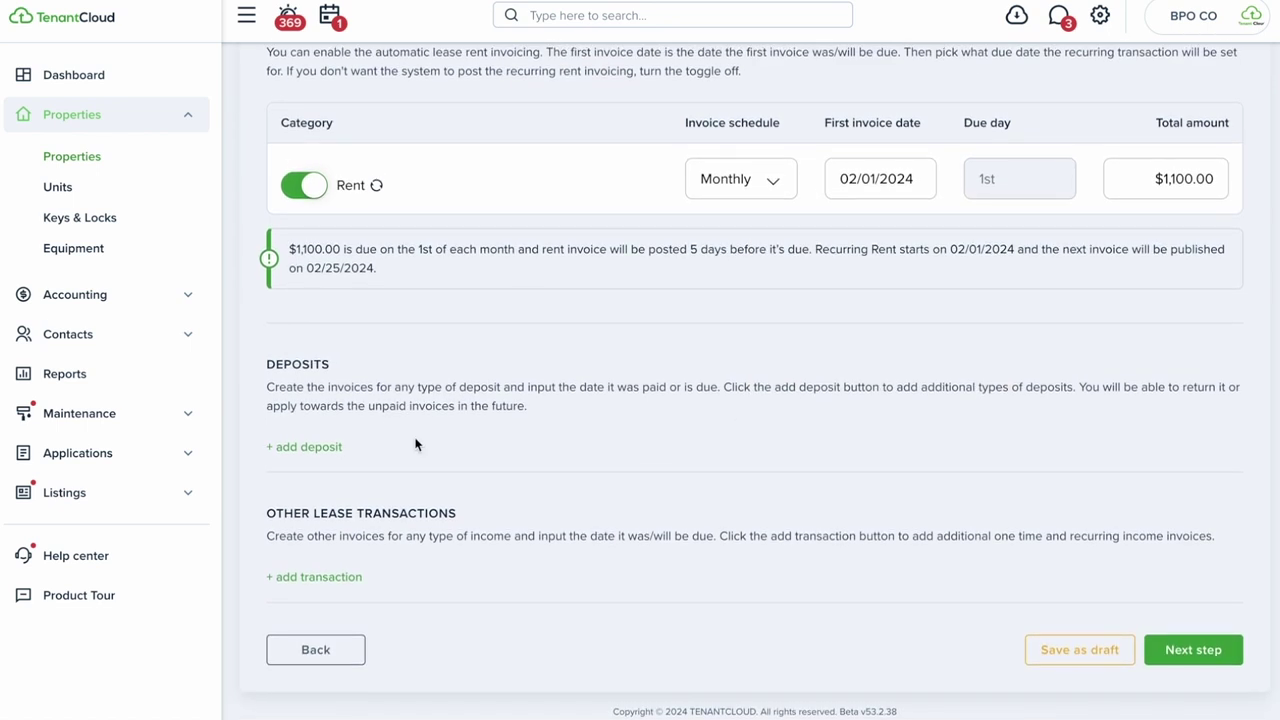
click(316, 578)
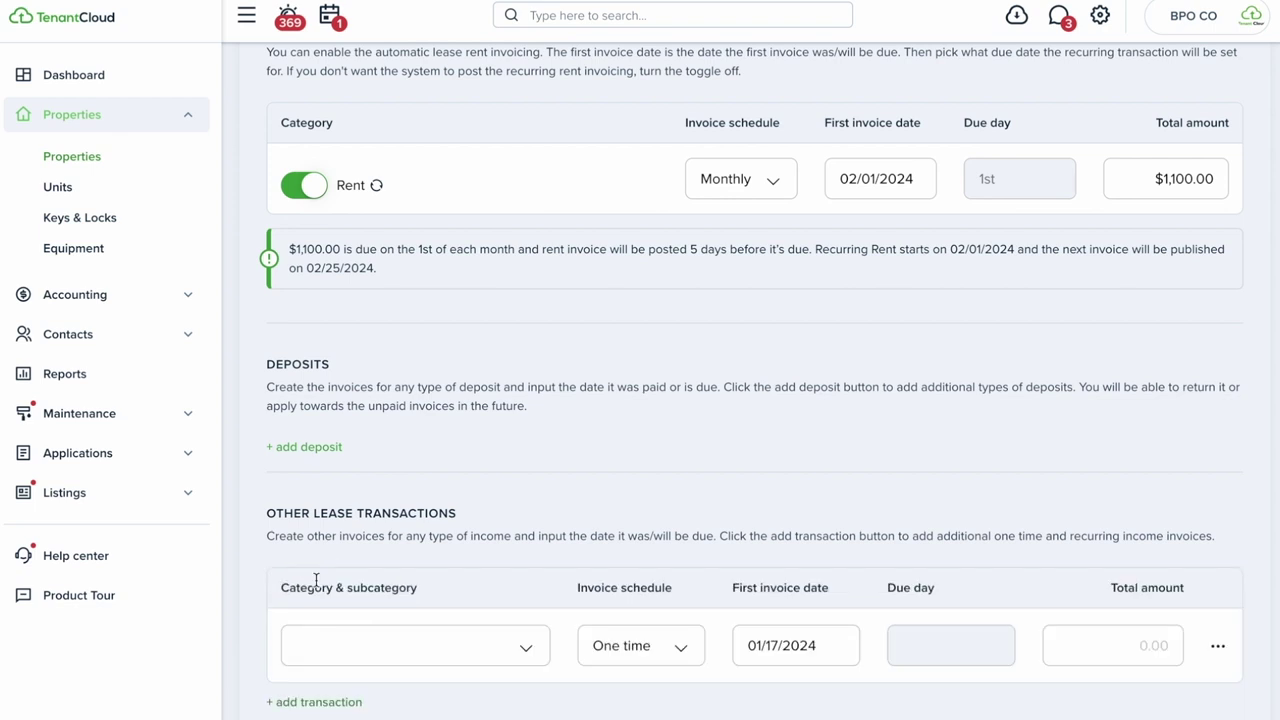
click(400, 646)
text(pro)
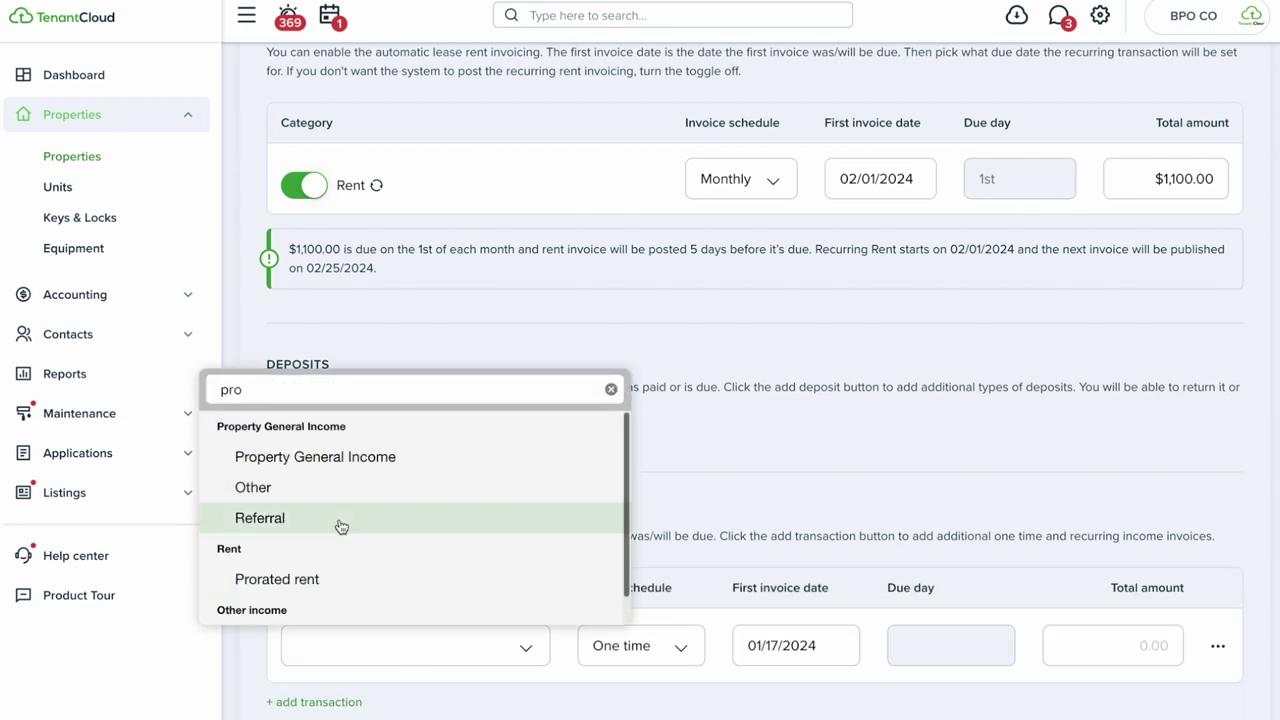
click(345, 583)
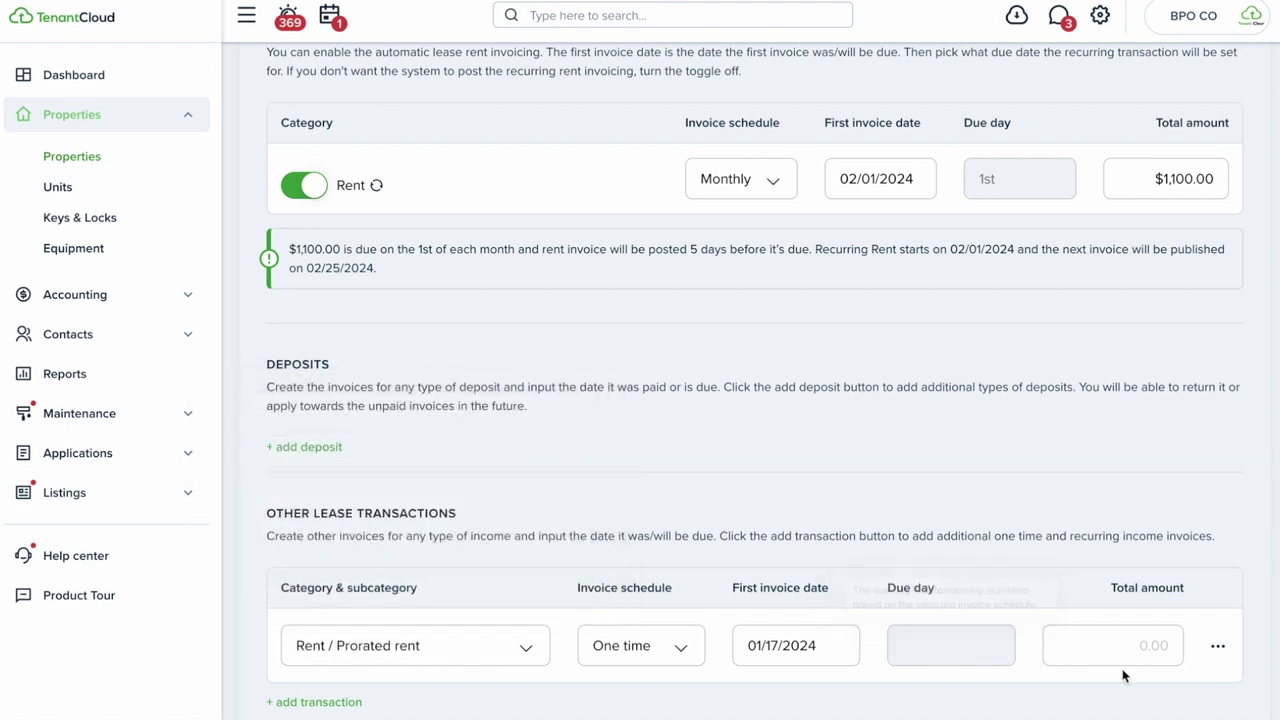
click(1148, 652)
text(500)
click(776, 359)
Add another lease transaction, filter its categories by "pet", and remove the empty row again
scroll(776, 359, down, 1)
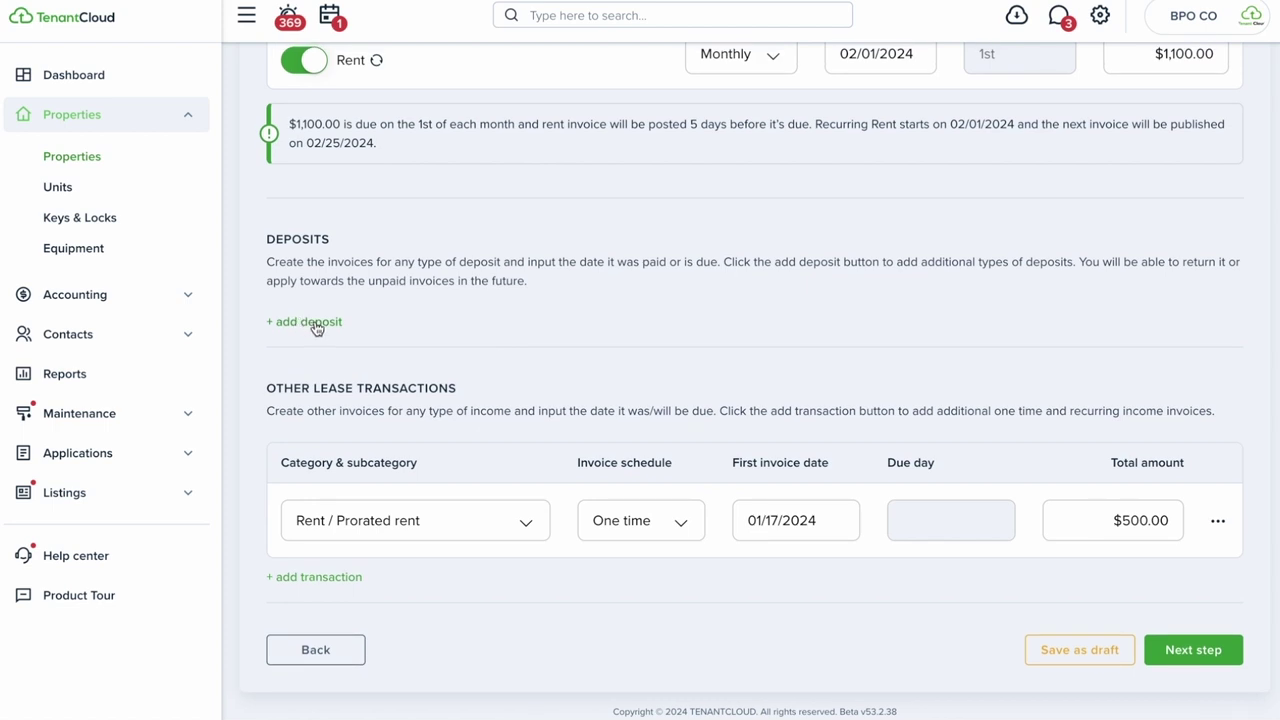
click(312, 577)
click(420, 583)
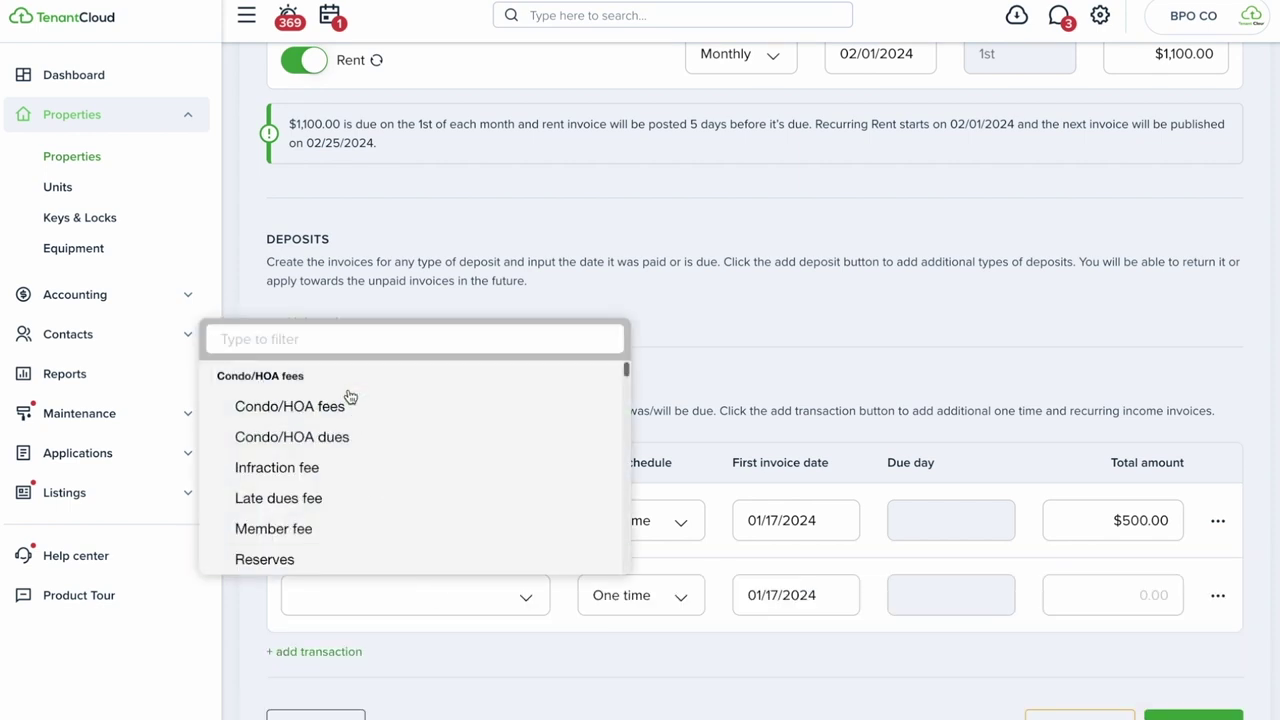
text(pet)
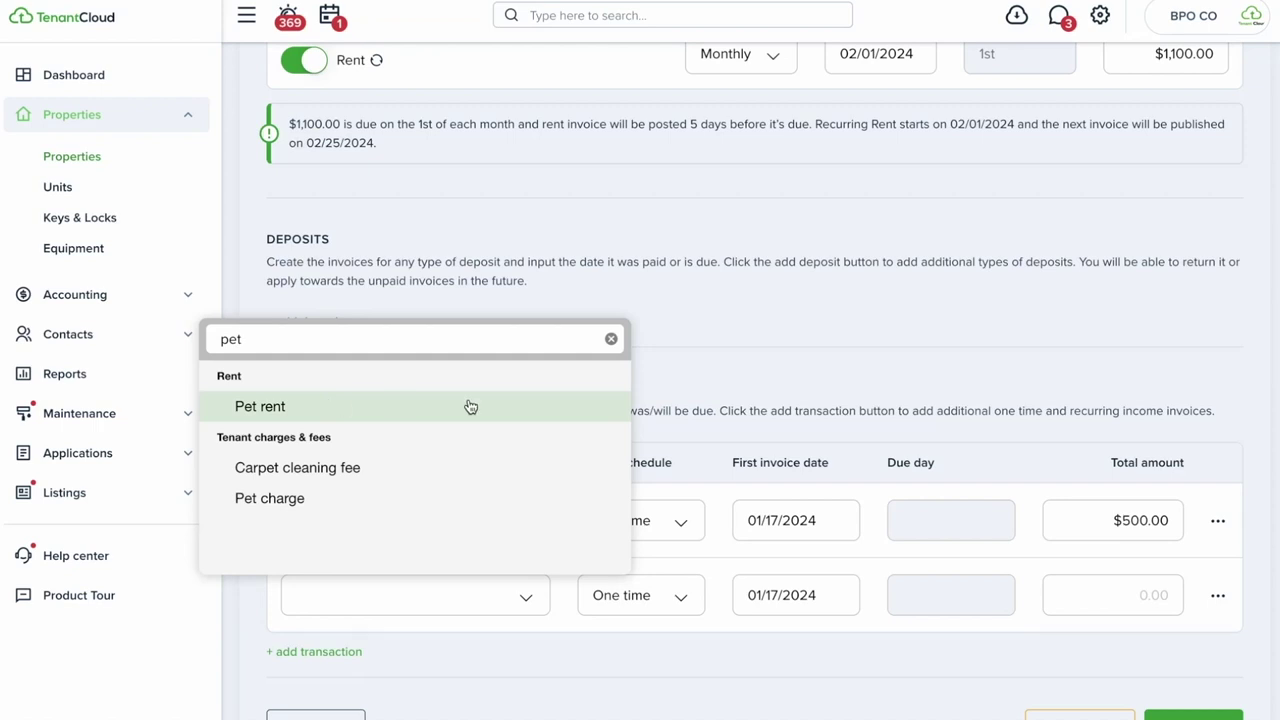
click(613, 341)
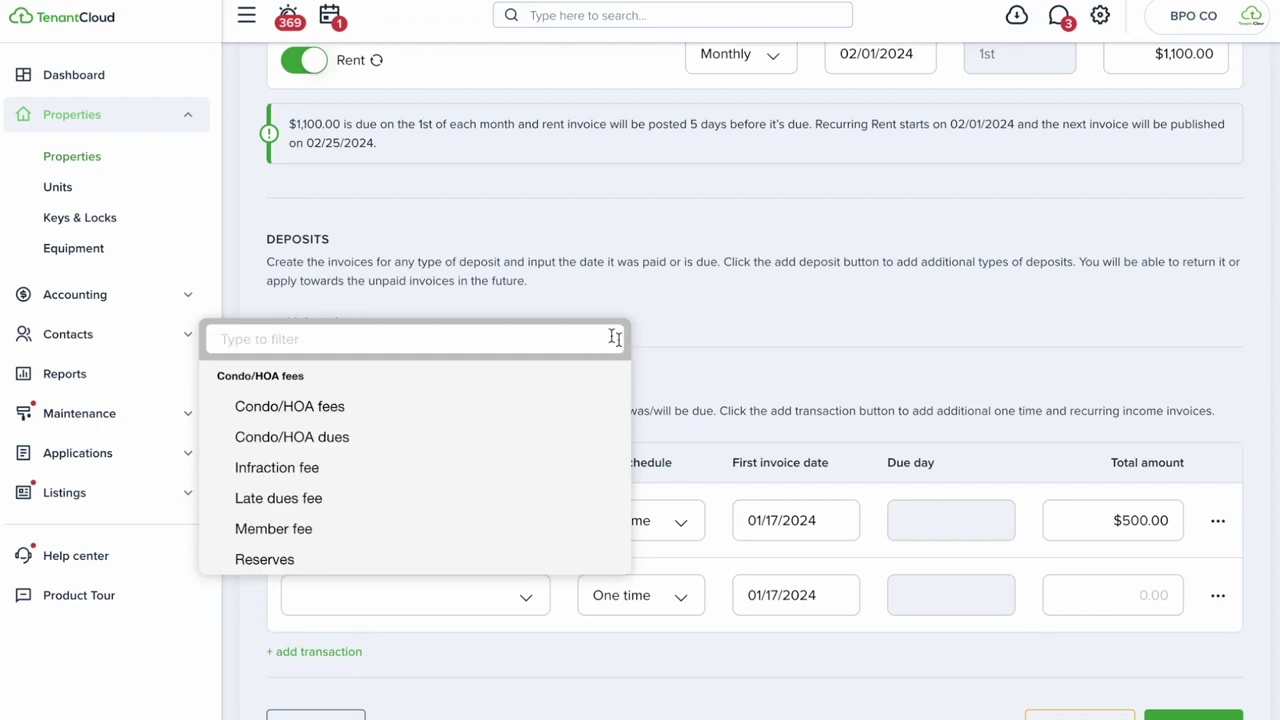
click(1218, 596)
click(1105, 633)
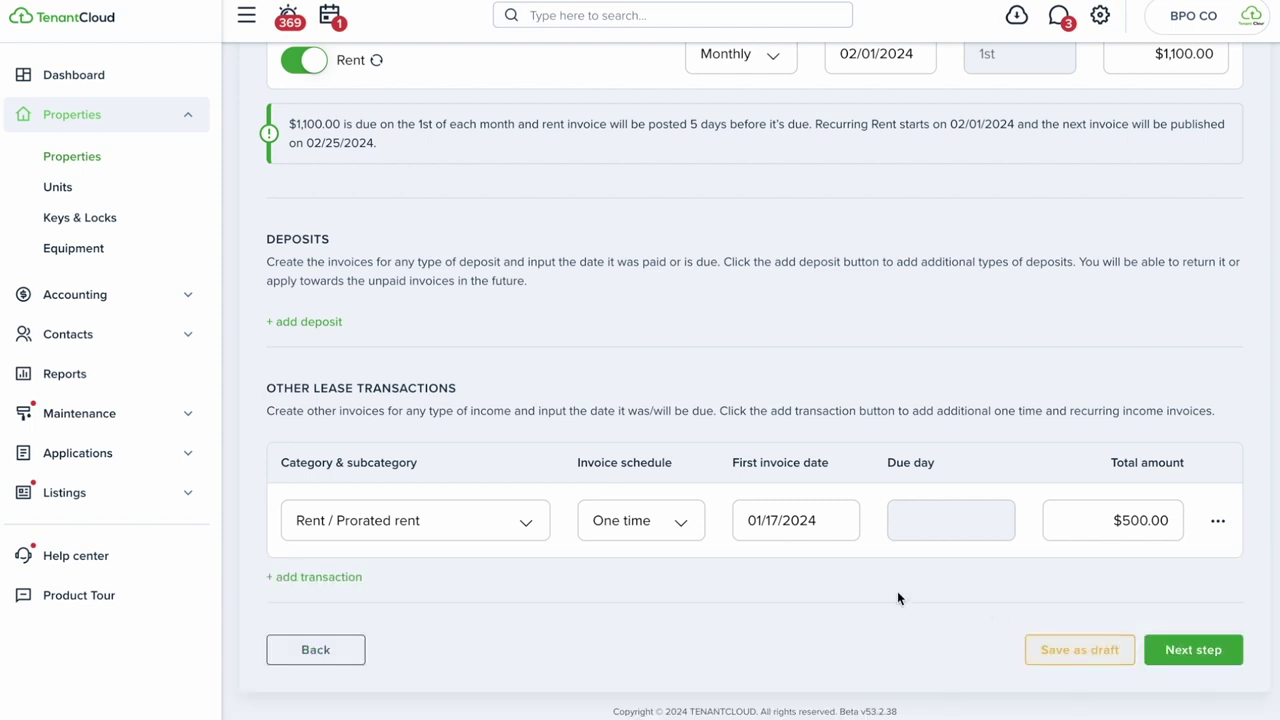
Check the recurring rent and other lease transactions once more and continue to the extra fees and utilities
scroll(700, 618, up, 3)
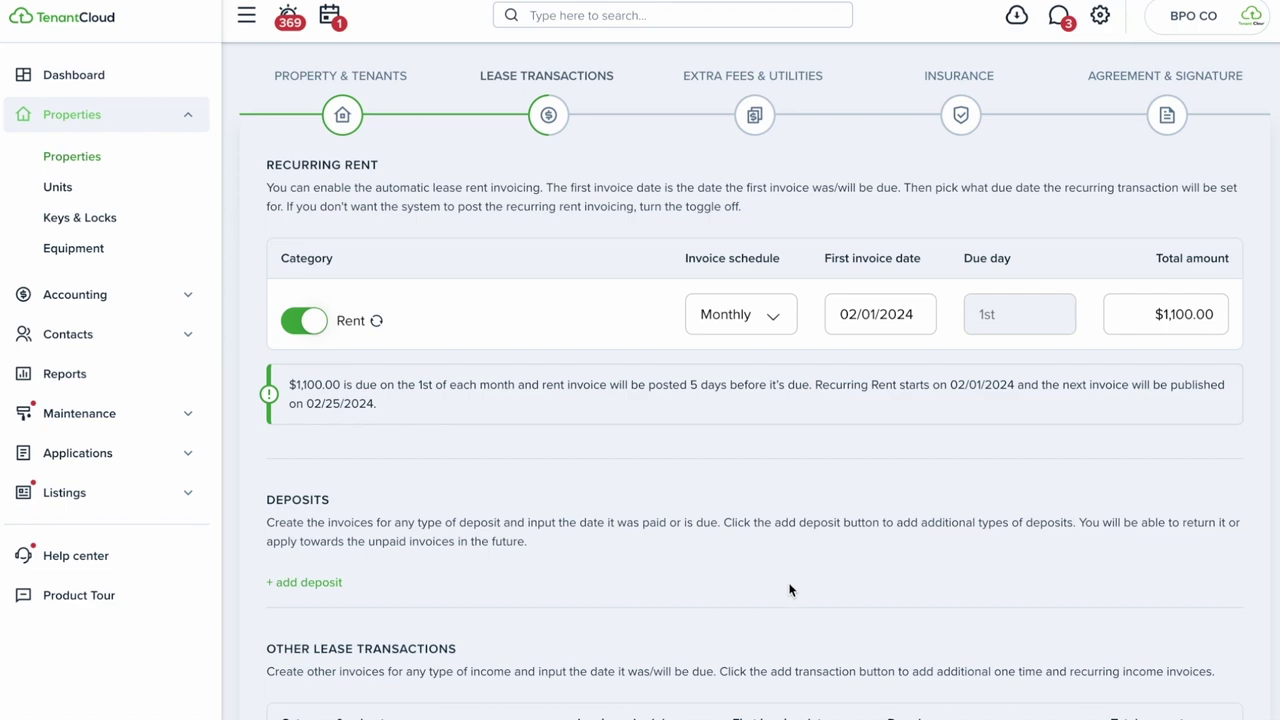
scroll(844, 548, down, 3)
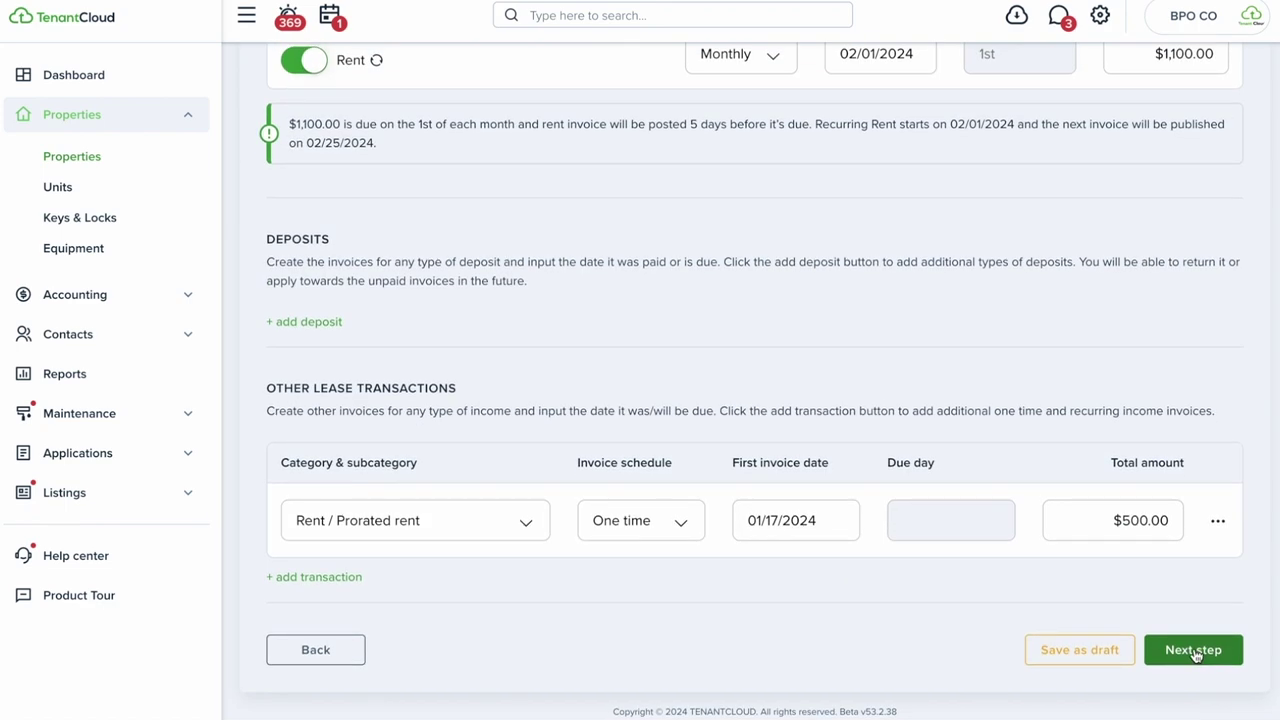
click(1194, 651)
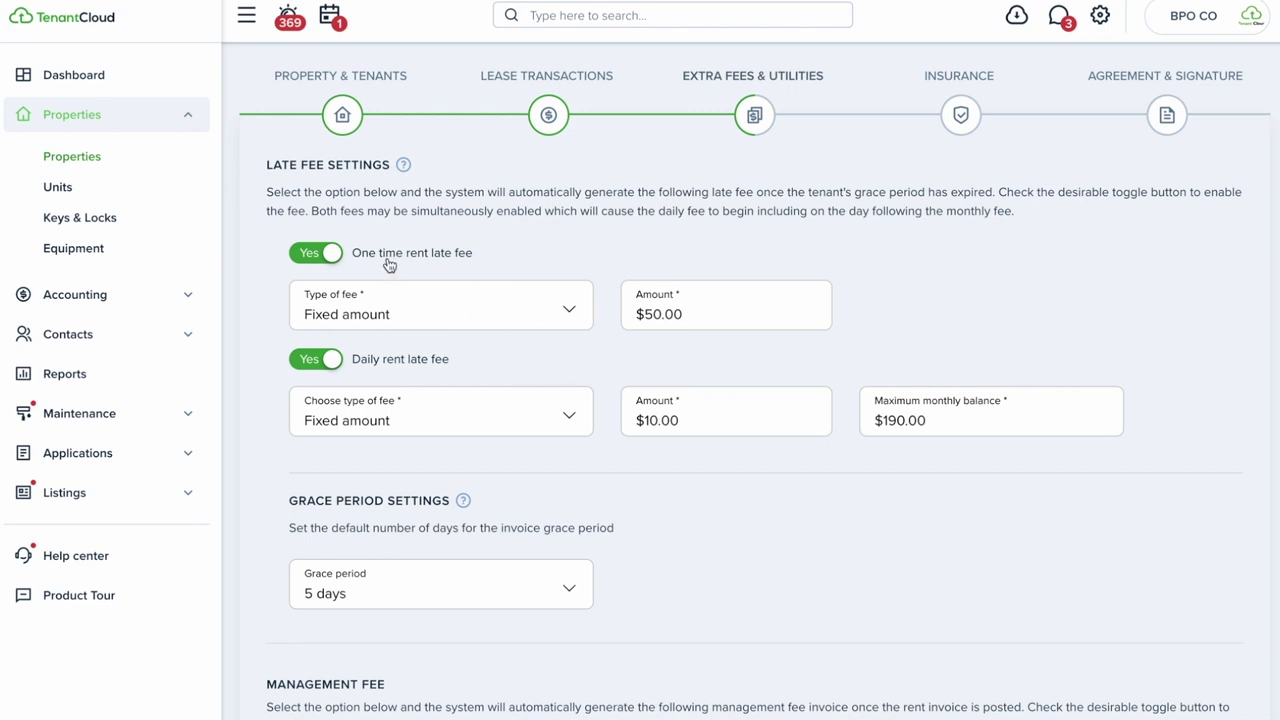
Review the late fee, grace period and management fee settings, and set the ongoing rent commission to 3% of rent
scroll(566, 395, down, 2)
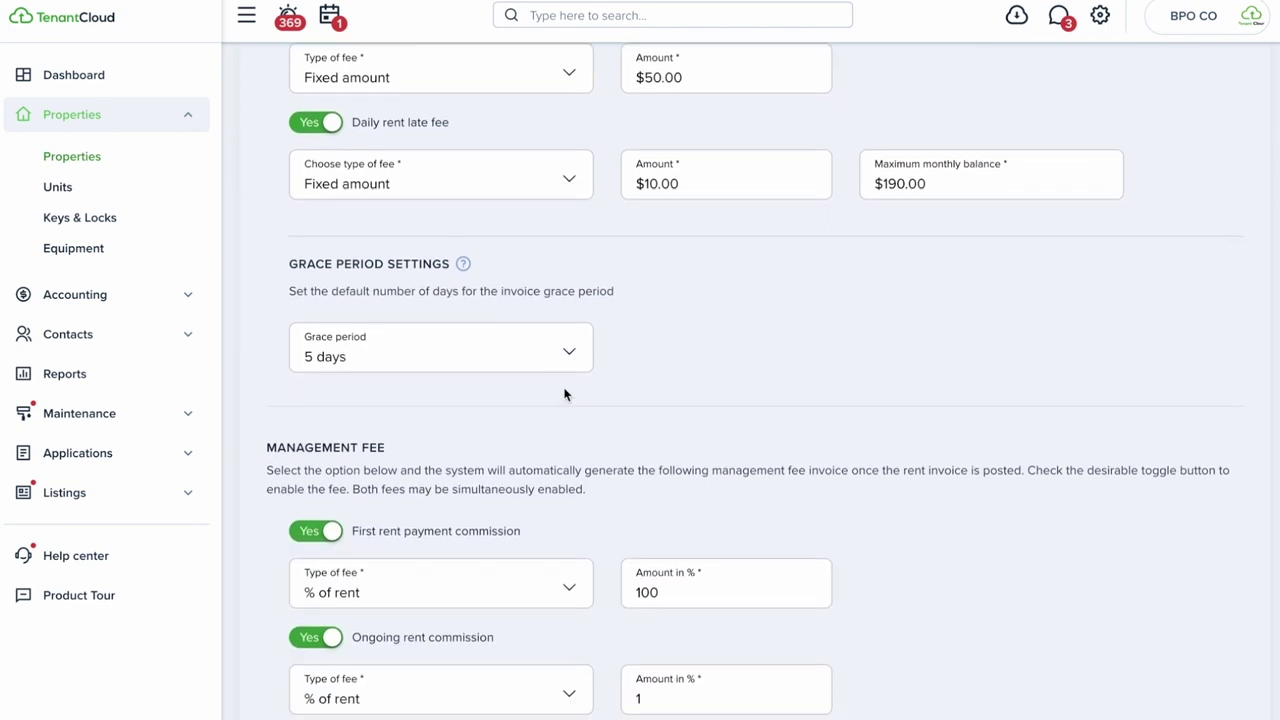
scroll(669, 336, down, 1)
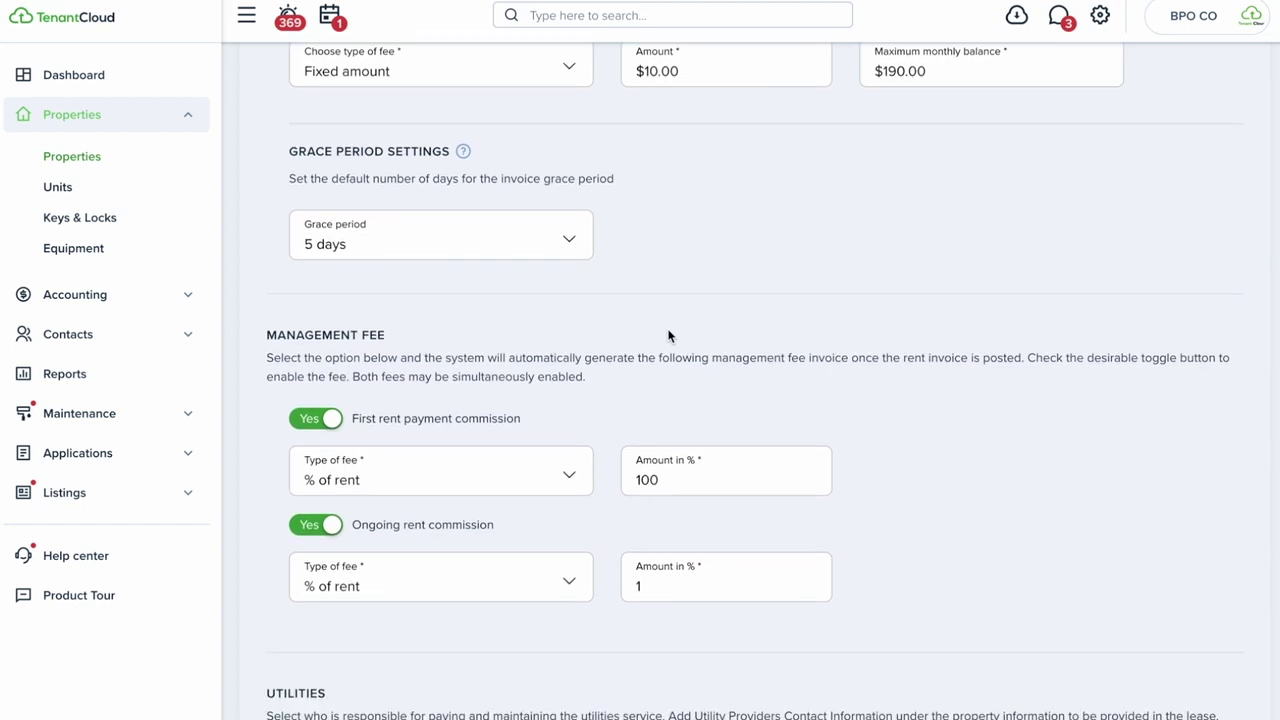
scroll(385, 435, down, 1)
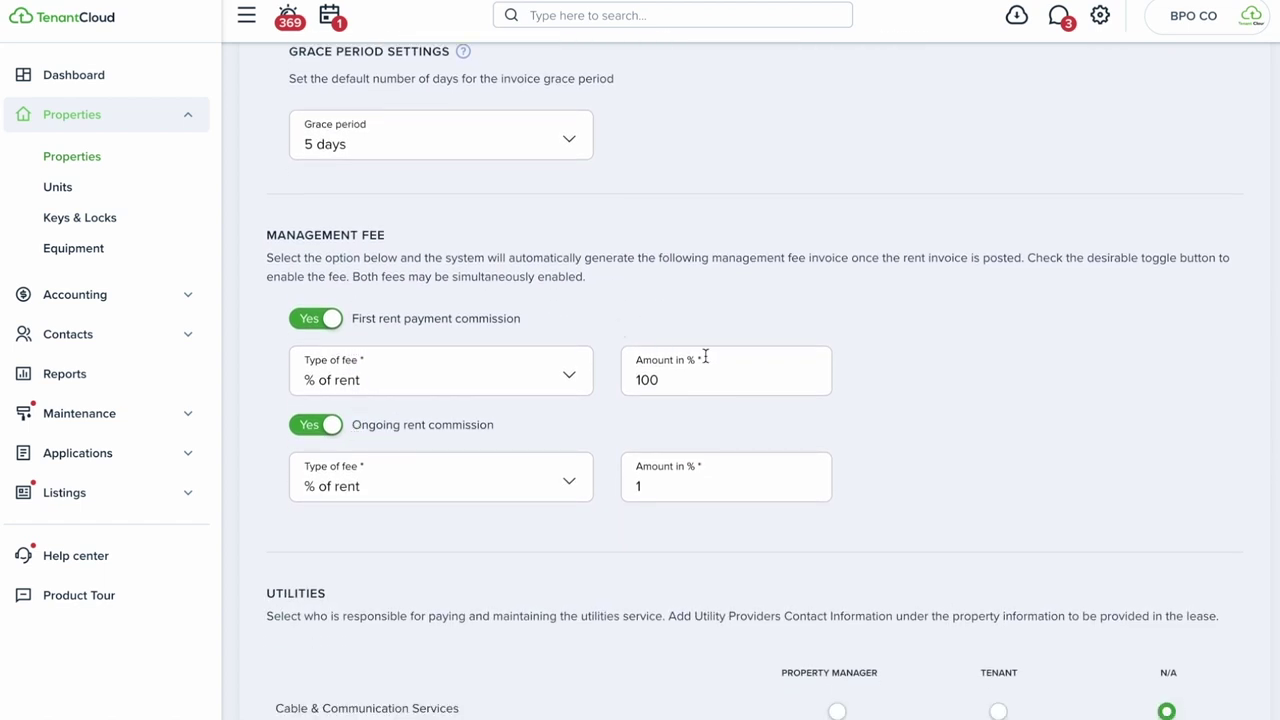
scroll(760, 301, down, 1)
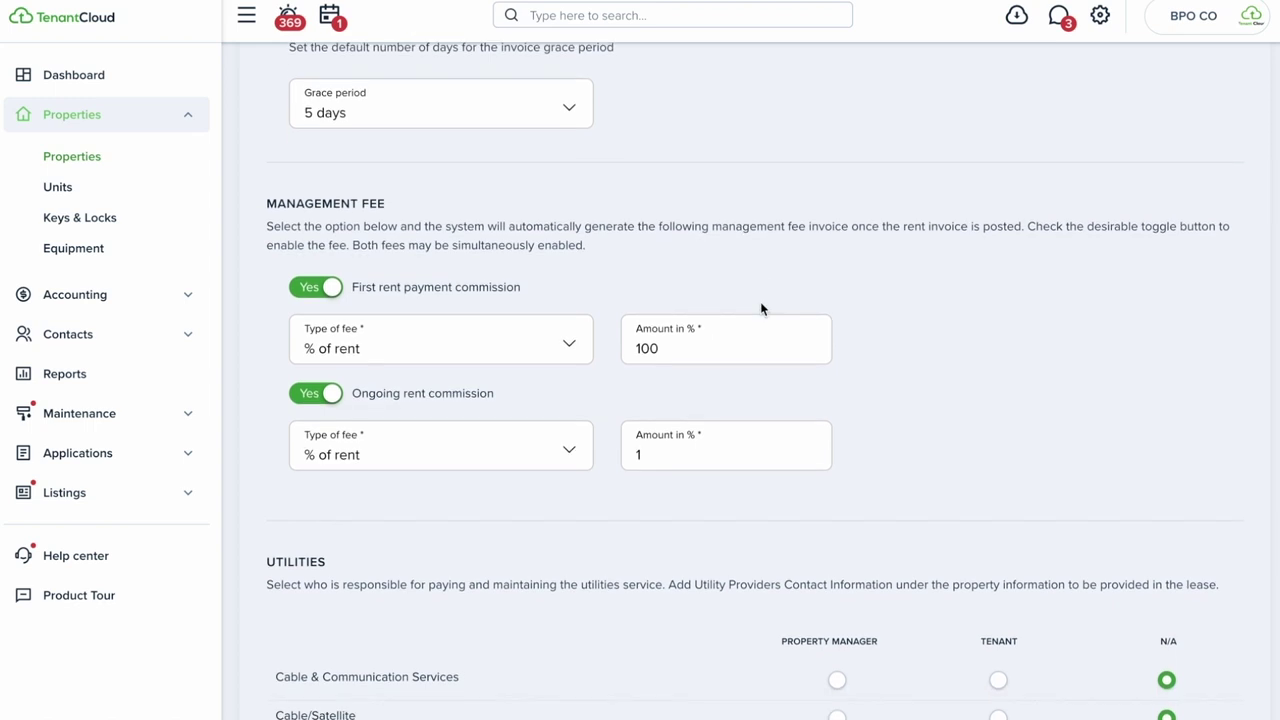
scroll(758, 222, down, 1)
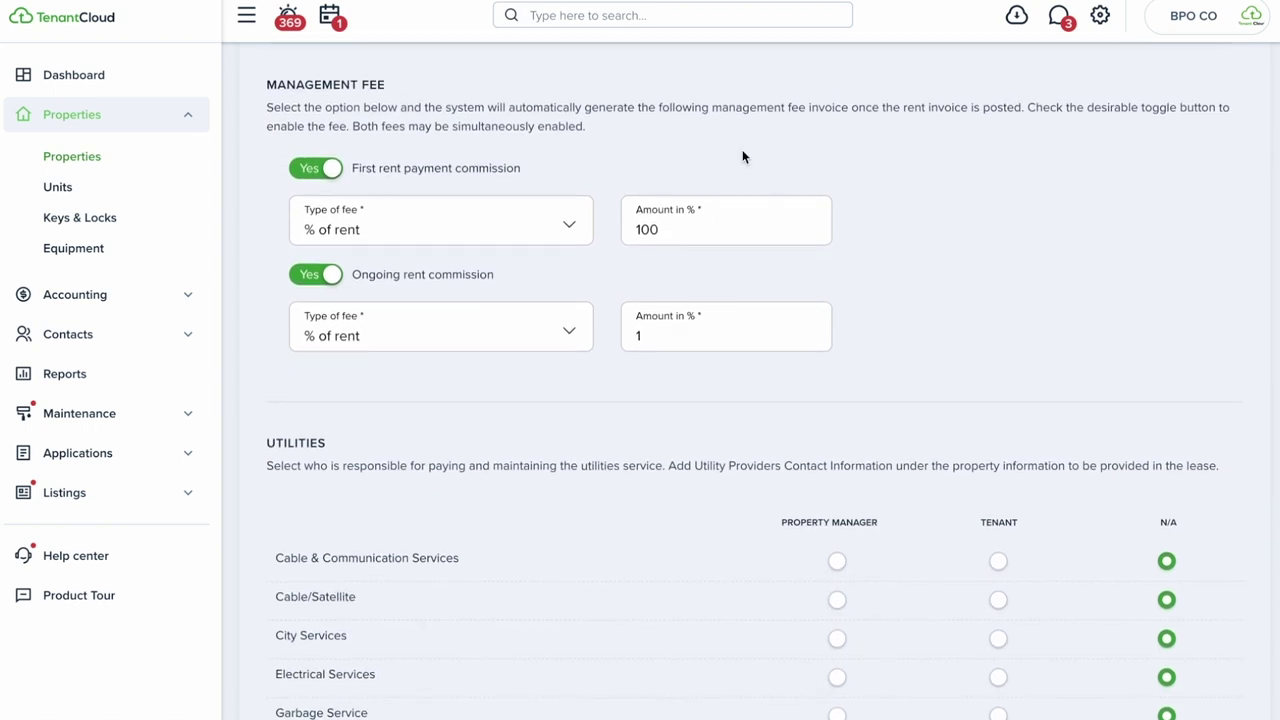
scroll(457, 220, up, 1)
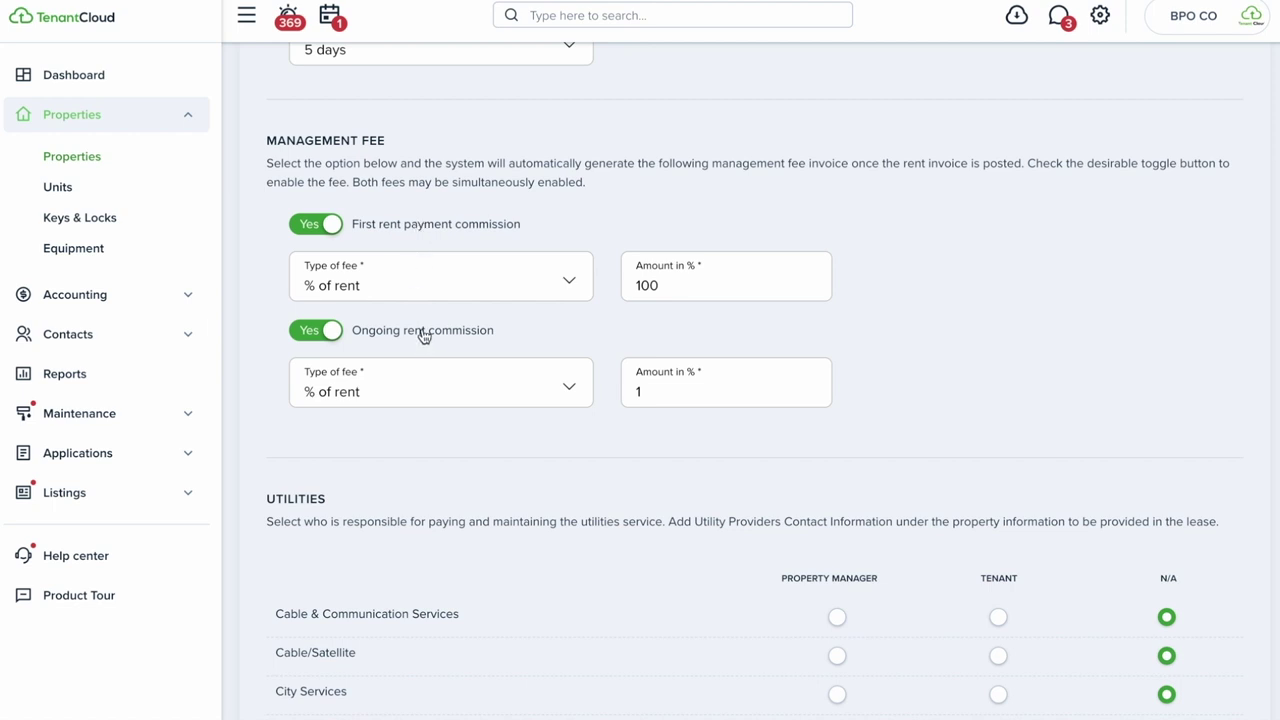
double_click(733, 284)
click(706, 383)
key(BackSpace)
text(3)
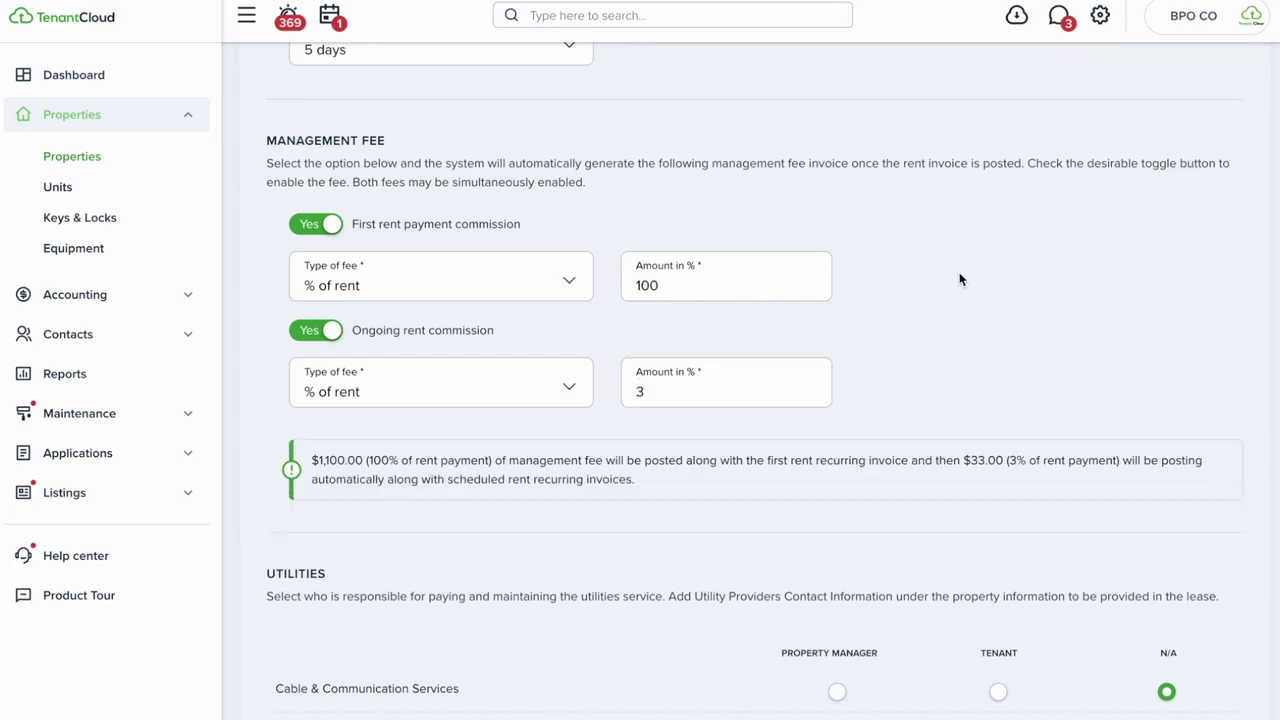
Set the first rent payment commission to 50% of rent
click(723, 284)
double_click(723, 284)
text(50)
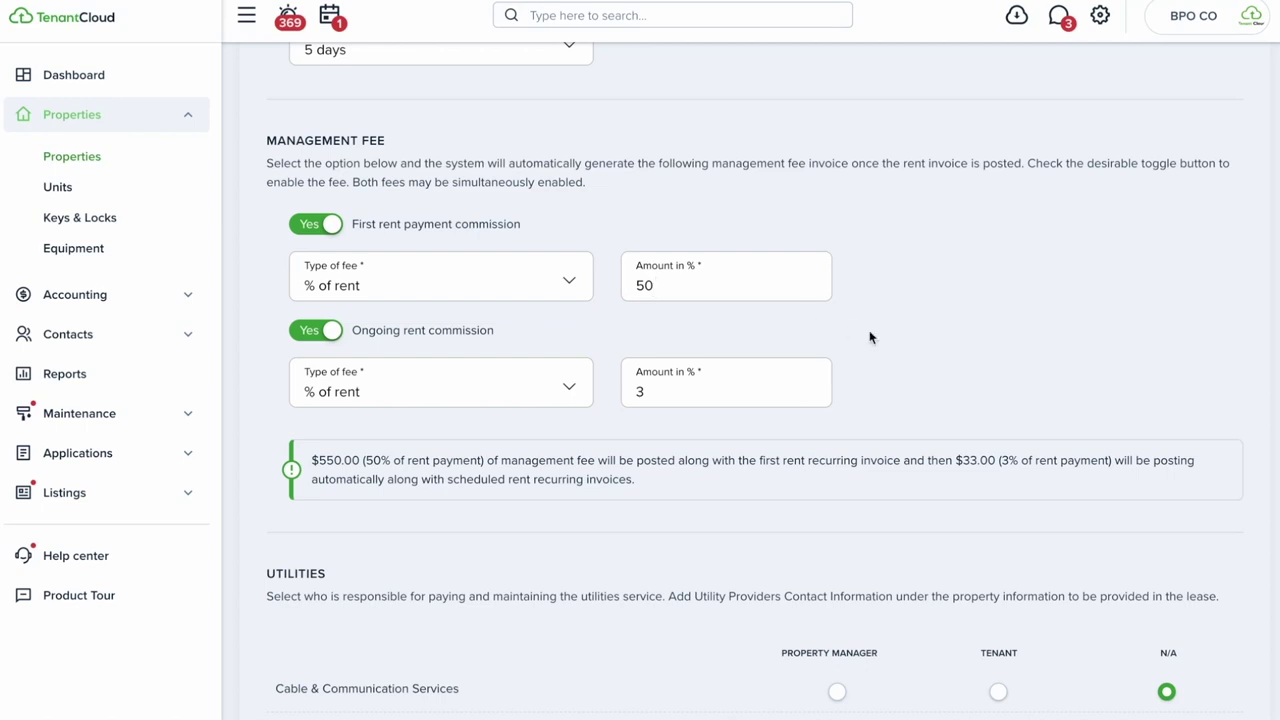
click(731, 391)
Look through the utilities responsibility list, leave every service at N/A, and continue to the insurance stage
scroll(838, 343, down, 2)
scroll(743, 351, down, 1)
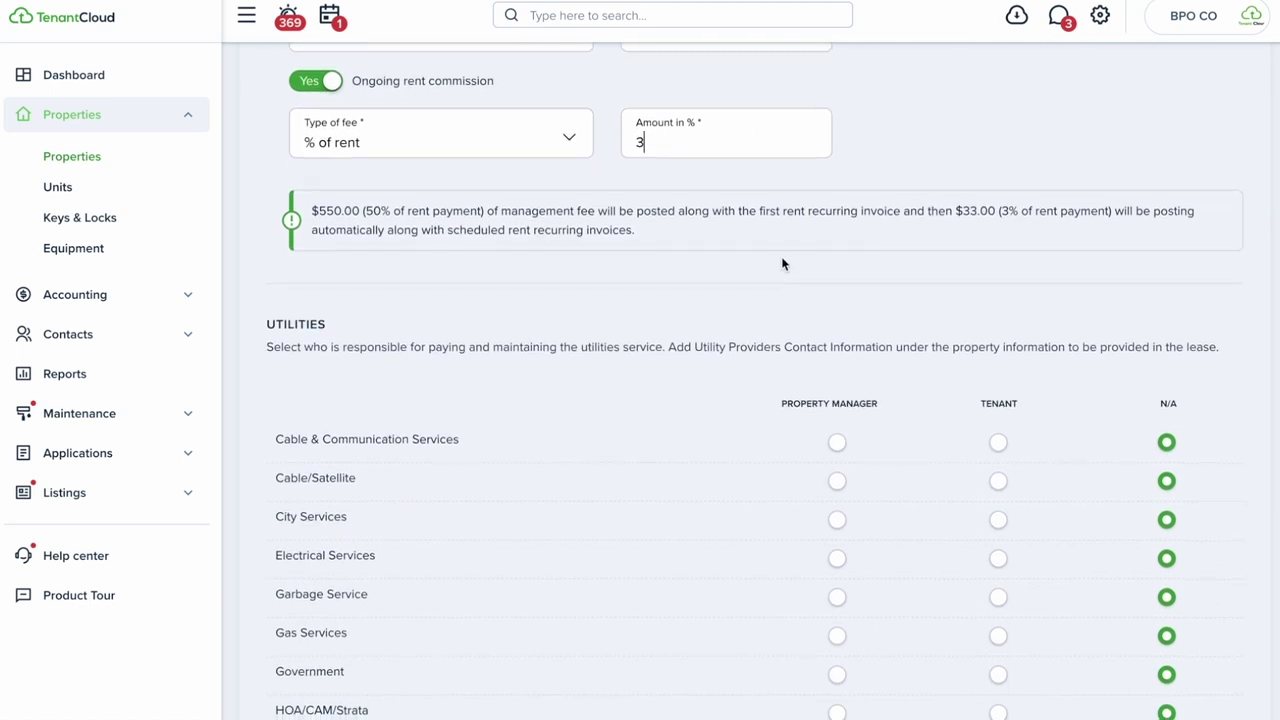
scroll(783, 264, down, 1)
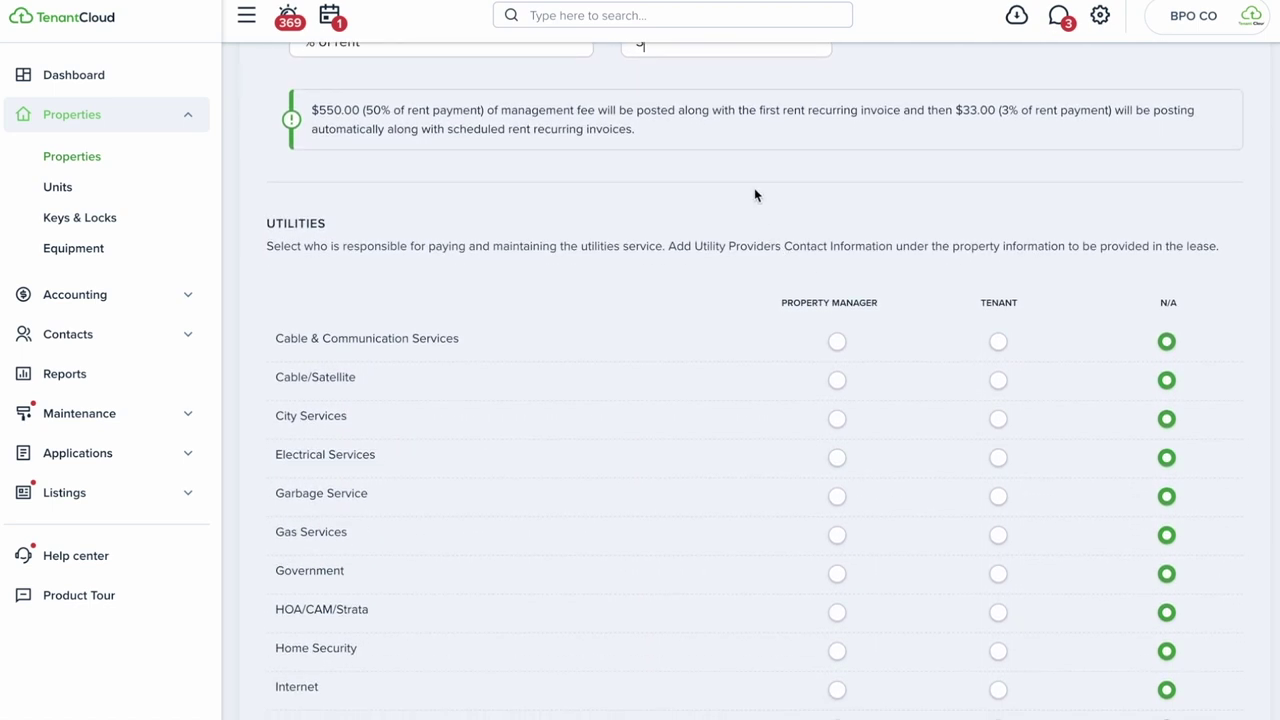
scroll(755, 195, down, 2)
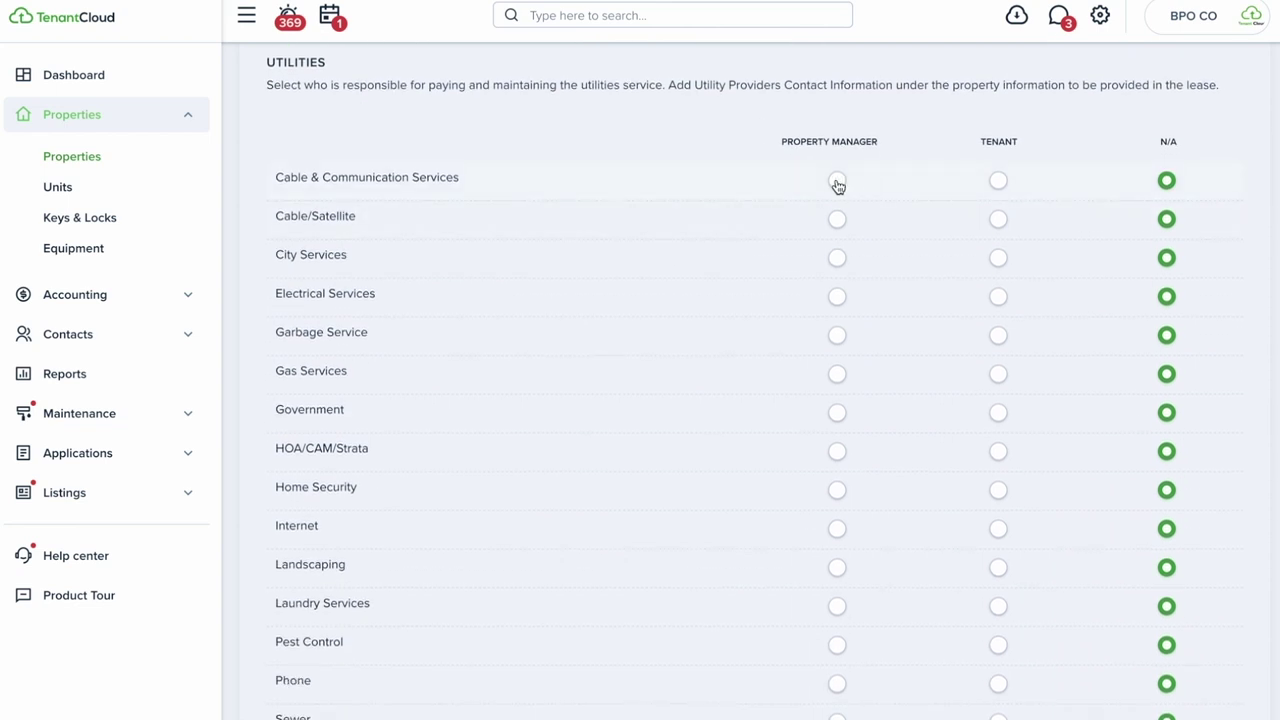
scroll(784, 268, down, 3)
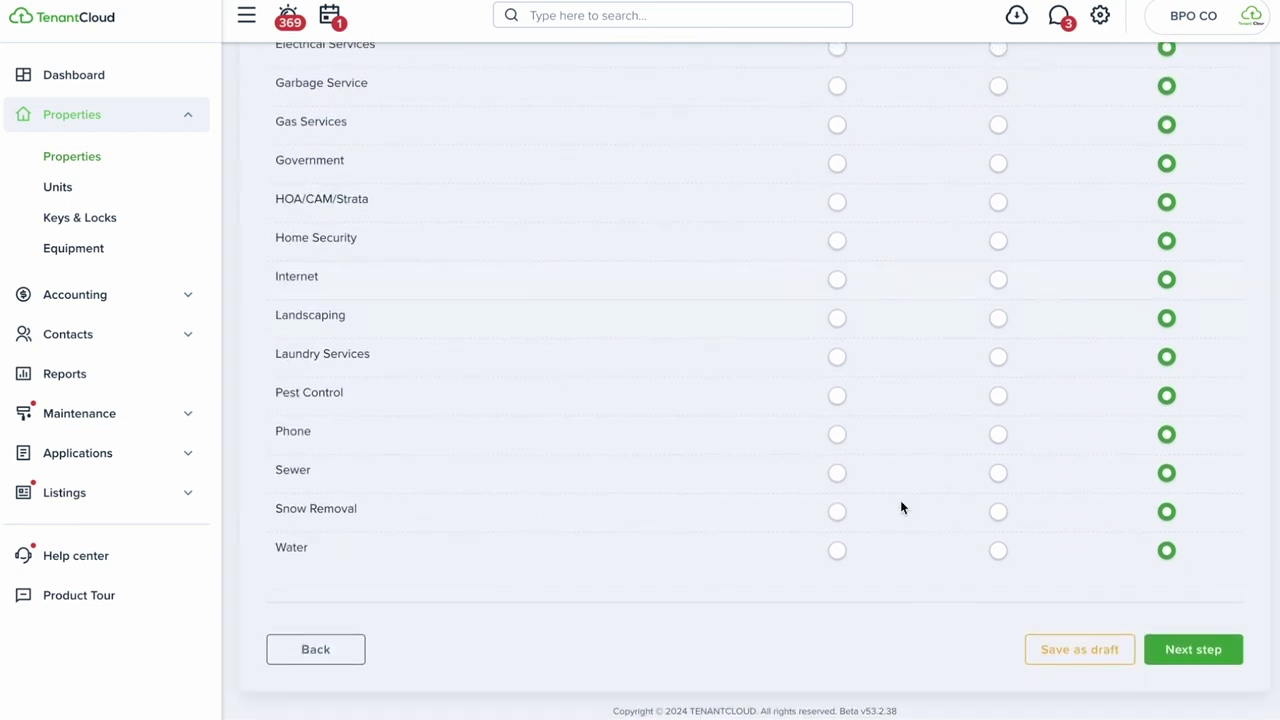
click(1196, 650)
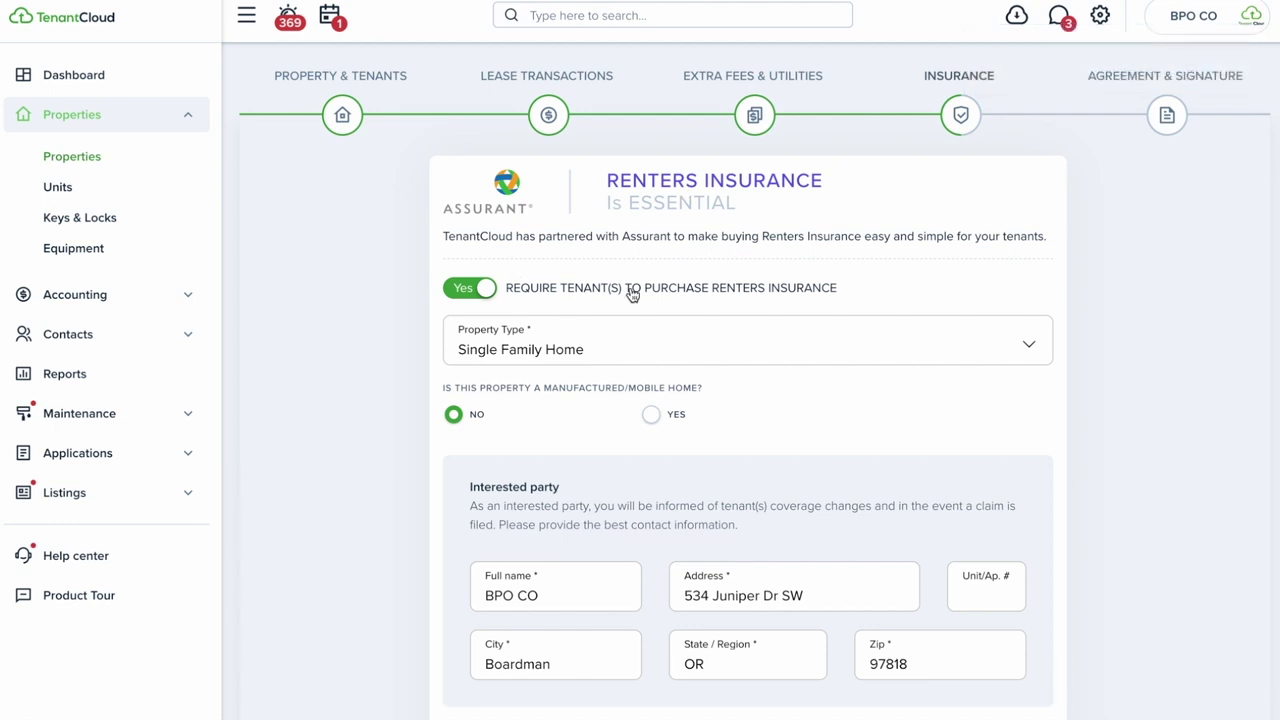
Review the renters insurance options and interested party details, leave the tenant insurance requirement off, and continue to the agreement and signature stage
click(456, 293)
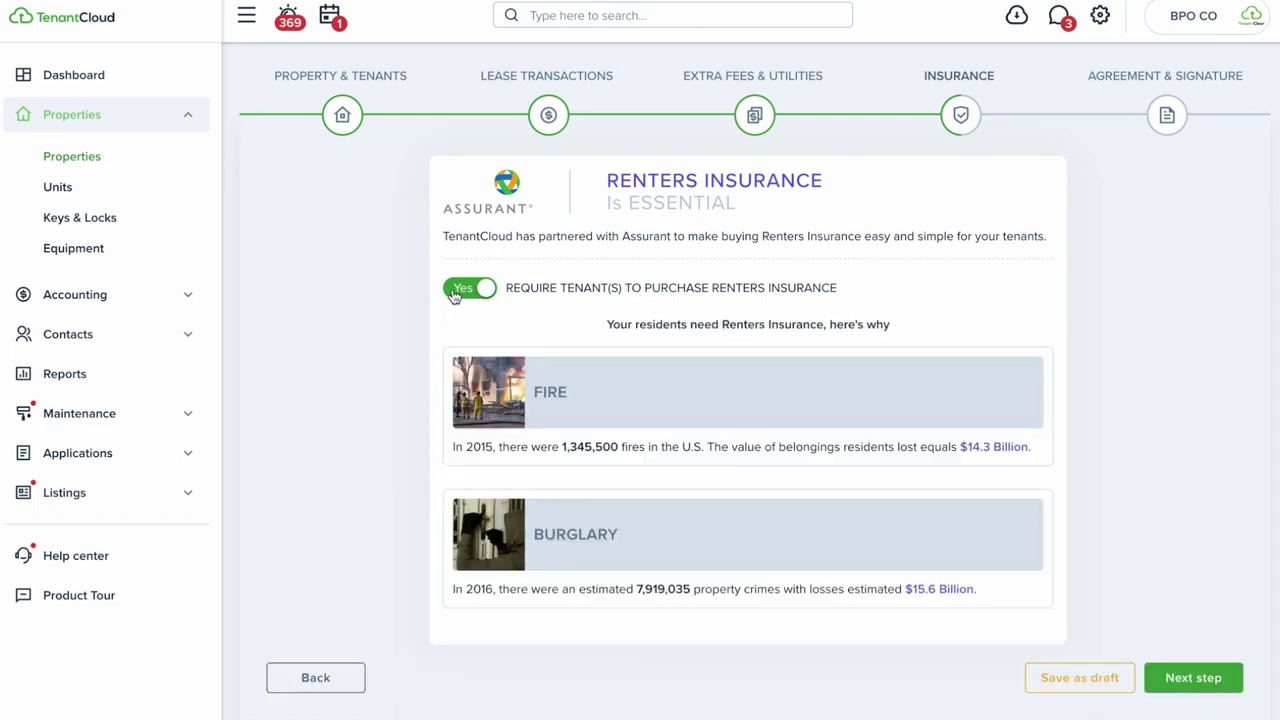
click(480, 292)
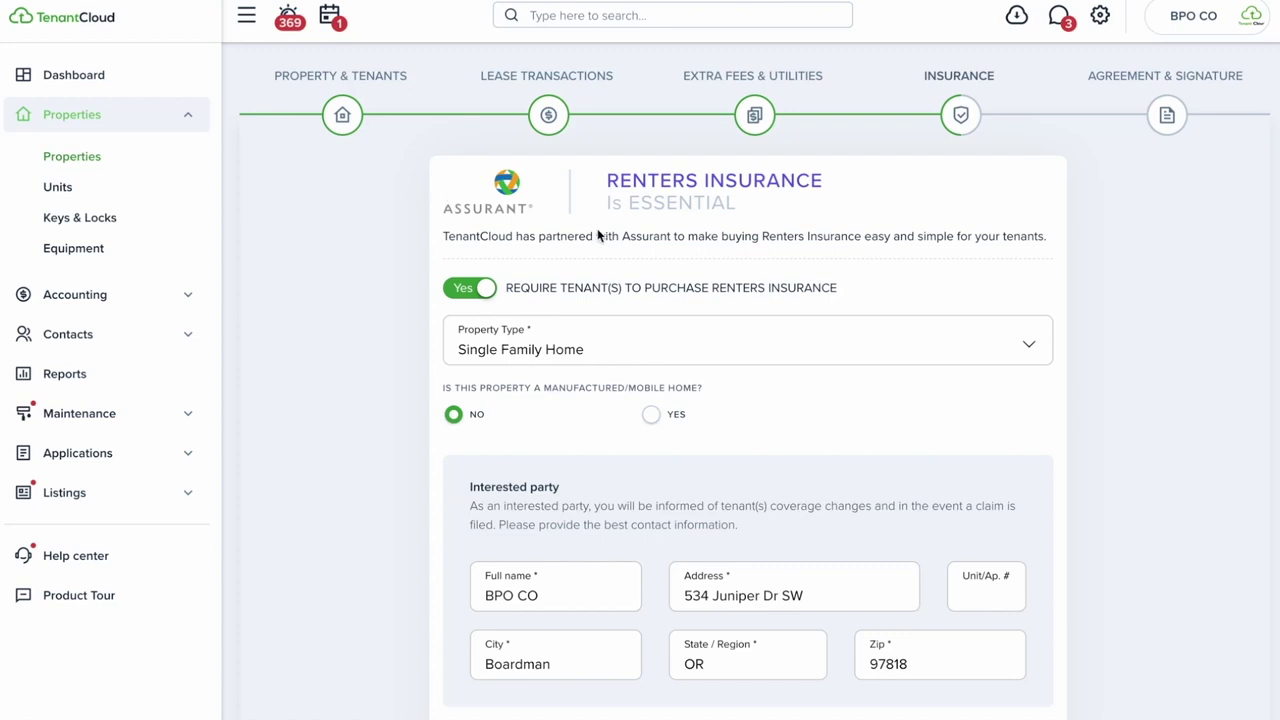
scroll(742, 271, down, 3)
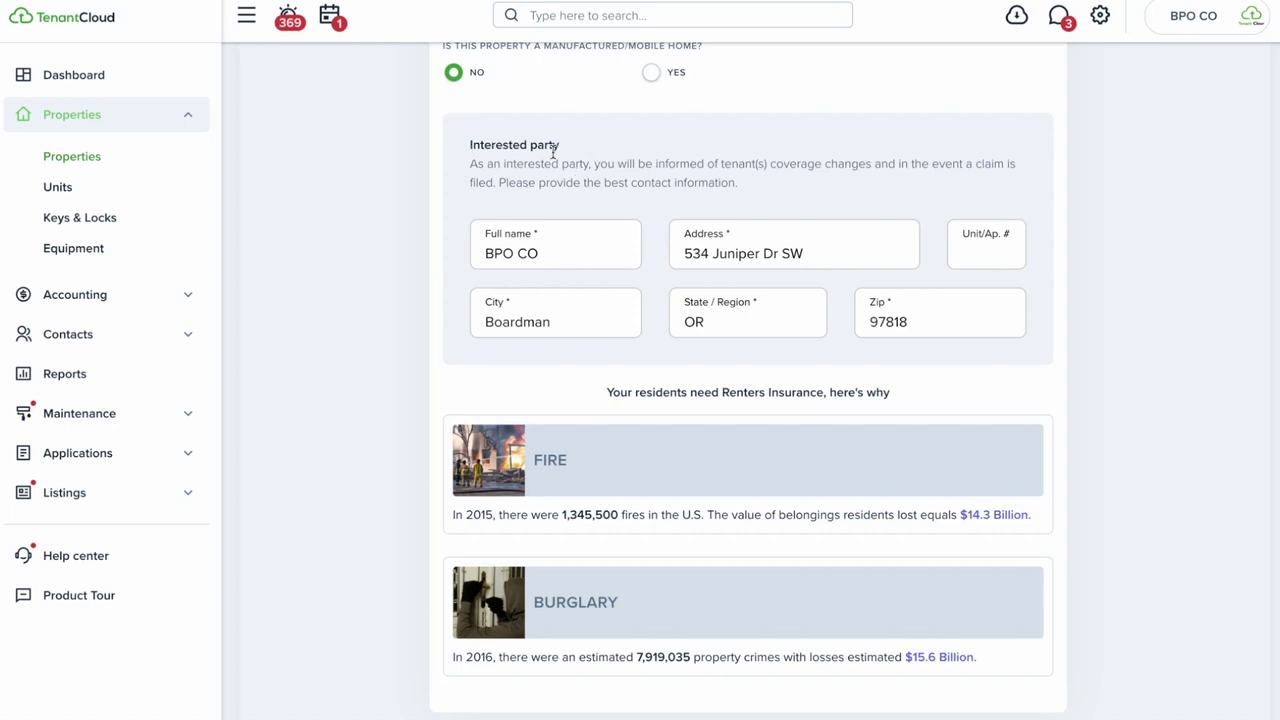
scroll(769, 187, up, 4)
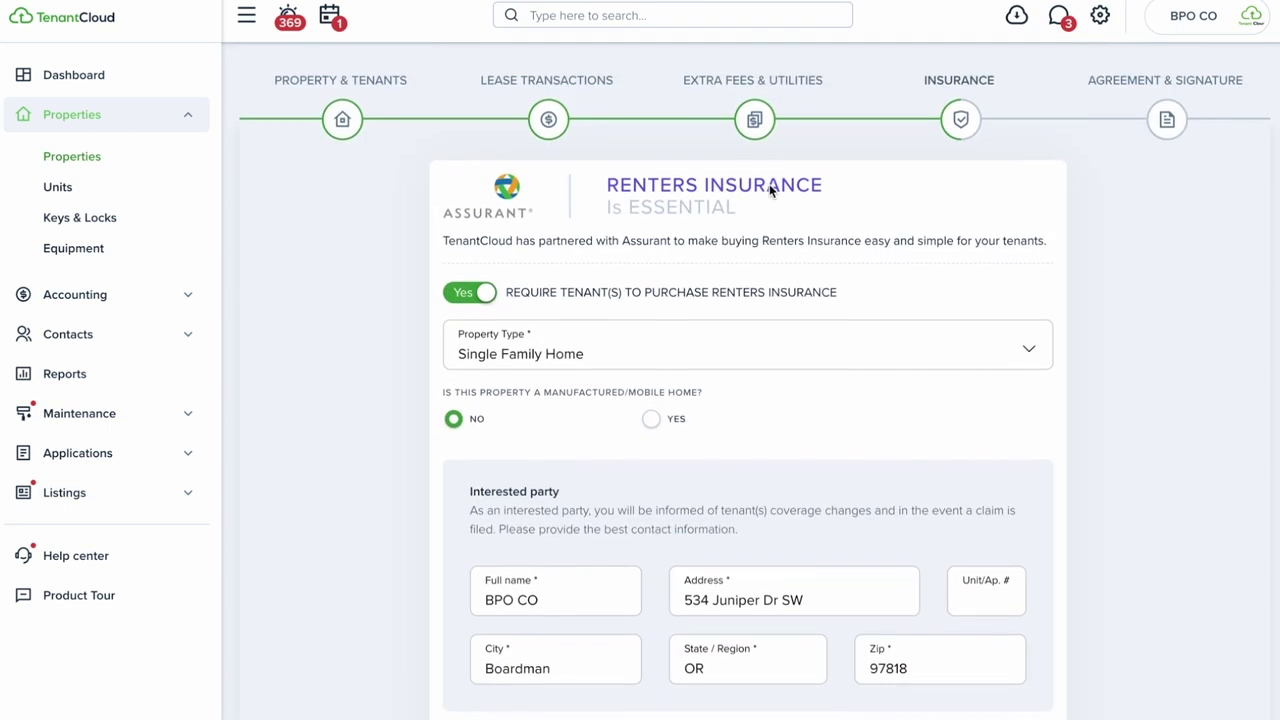
scroll(787, 251, down, 5)
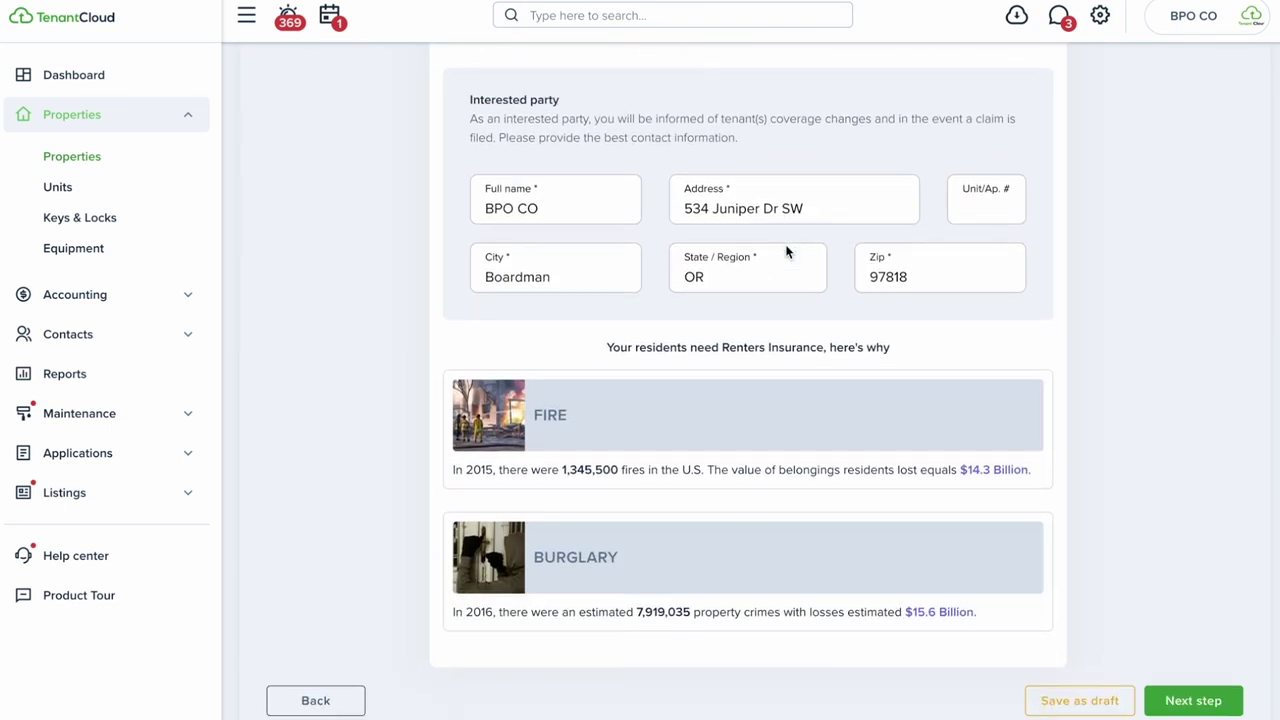
scroll(767, 177, up, 5)
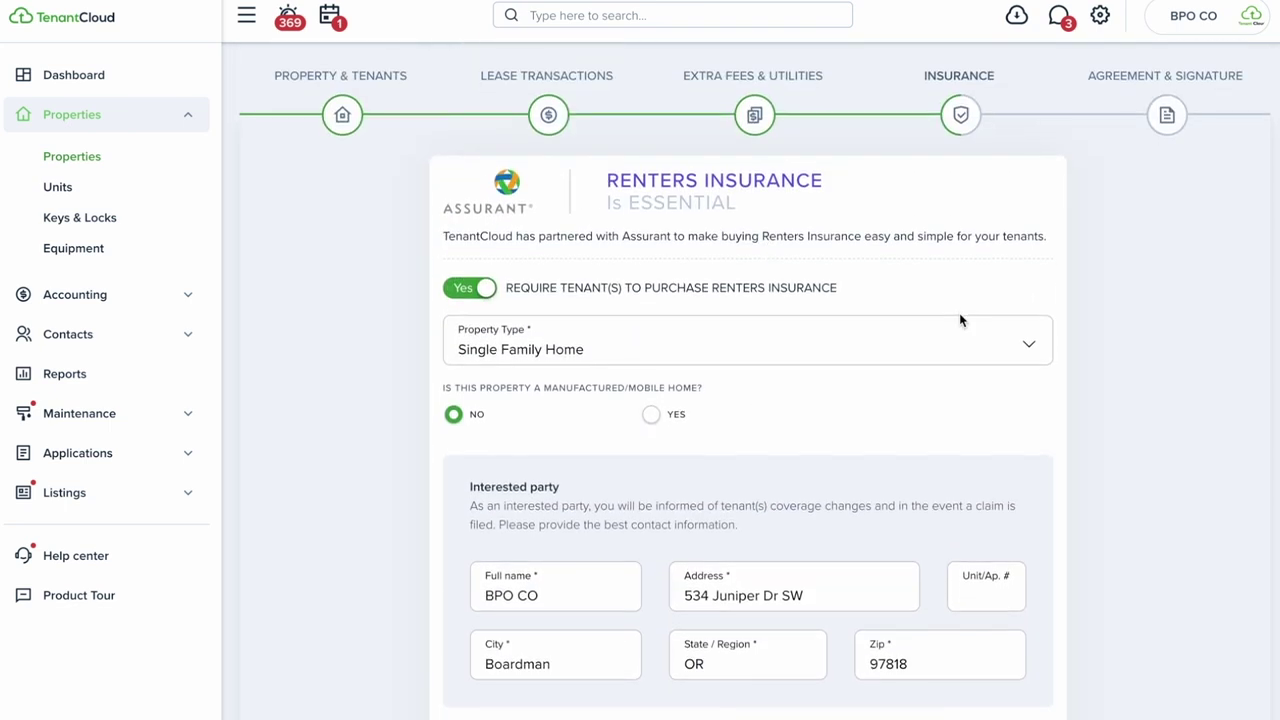
click(470, 290)
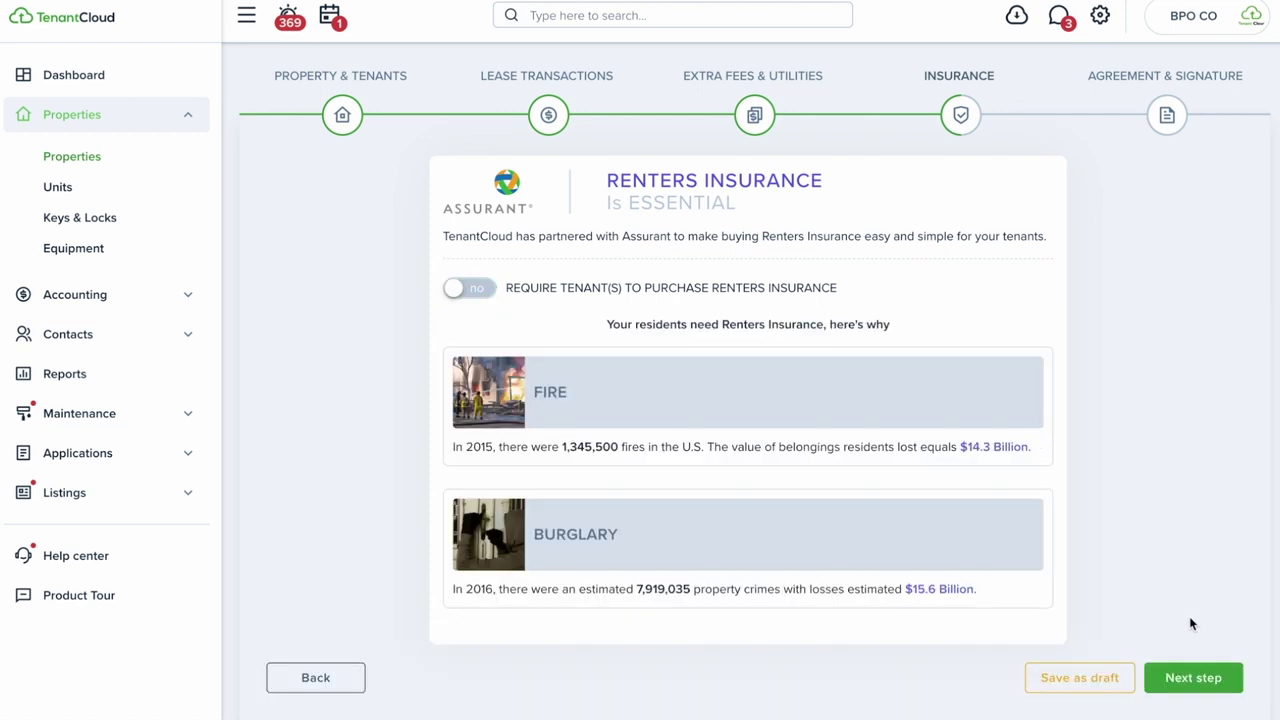
click(1193, 680)
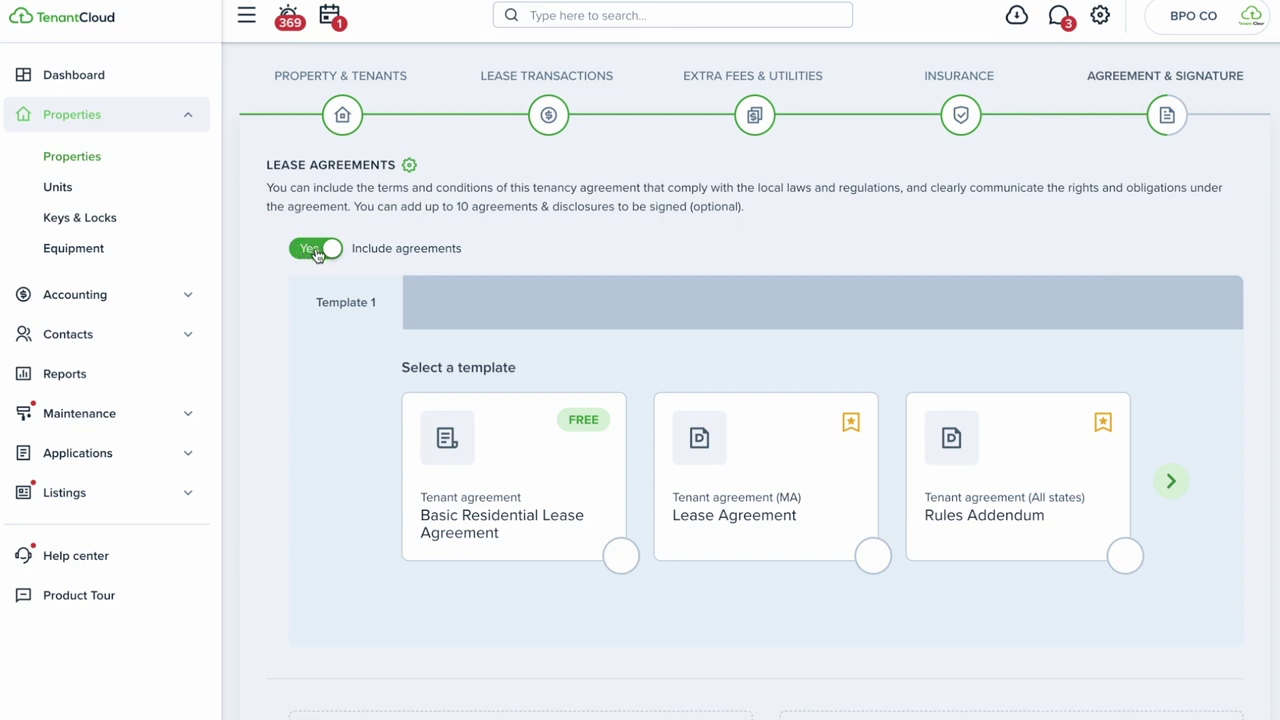
Use the free Basic Residential Lease Agreement as the first lease agreement template
scroll(314, 254, down, 3)
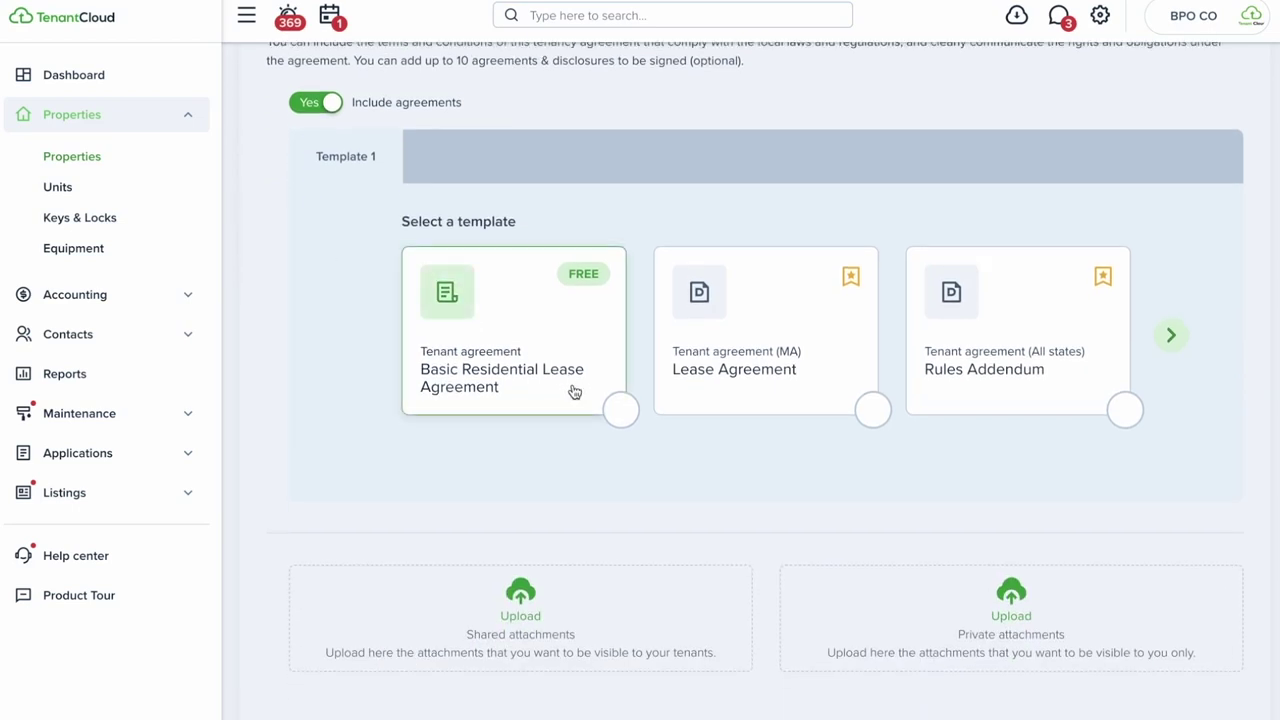
click(616, 410)
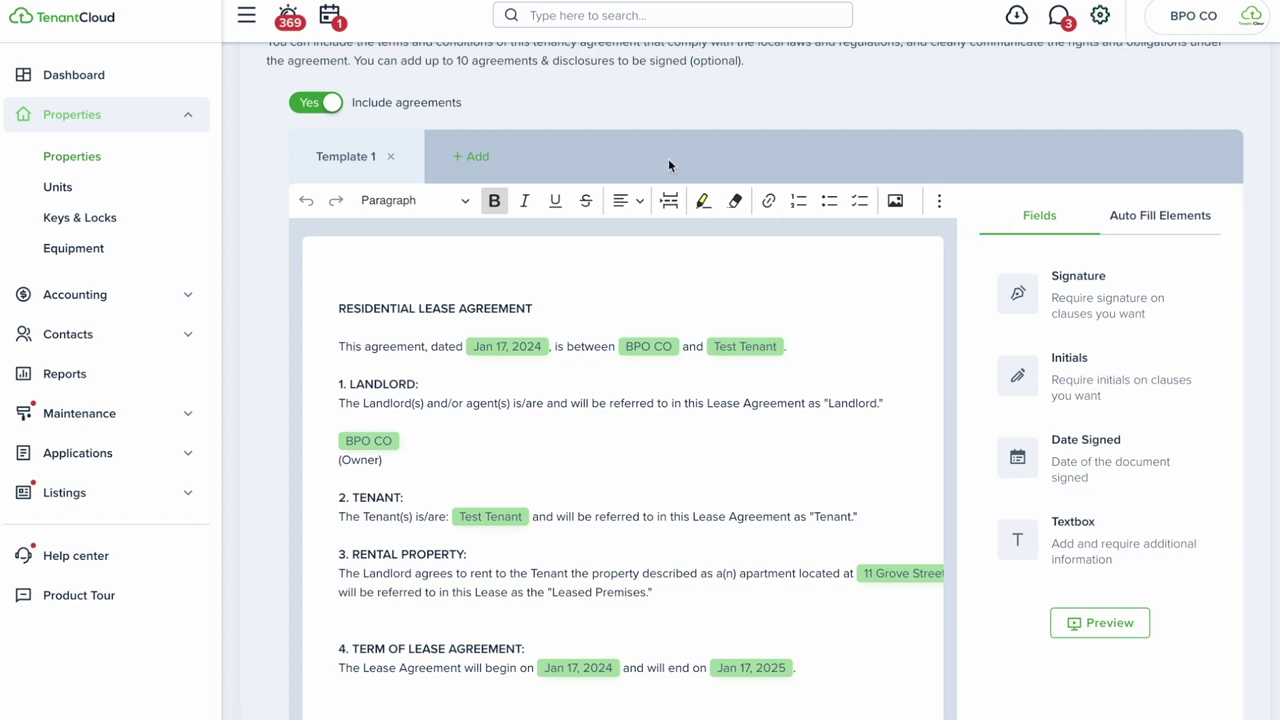
Read through the residential lease agreement's clauses and auto-filled values, from the parties and lease term to the closing notice
scroll(668, 158, down, 1)
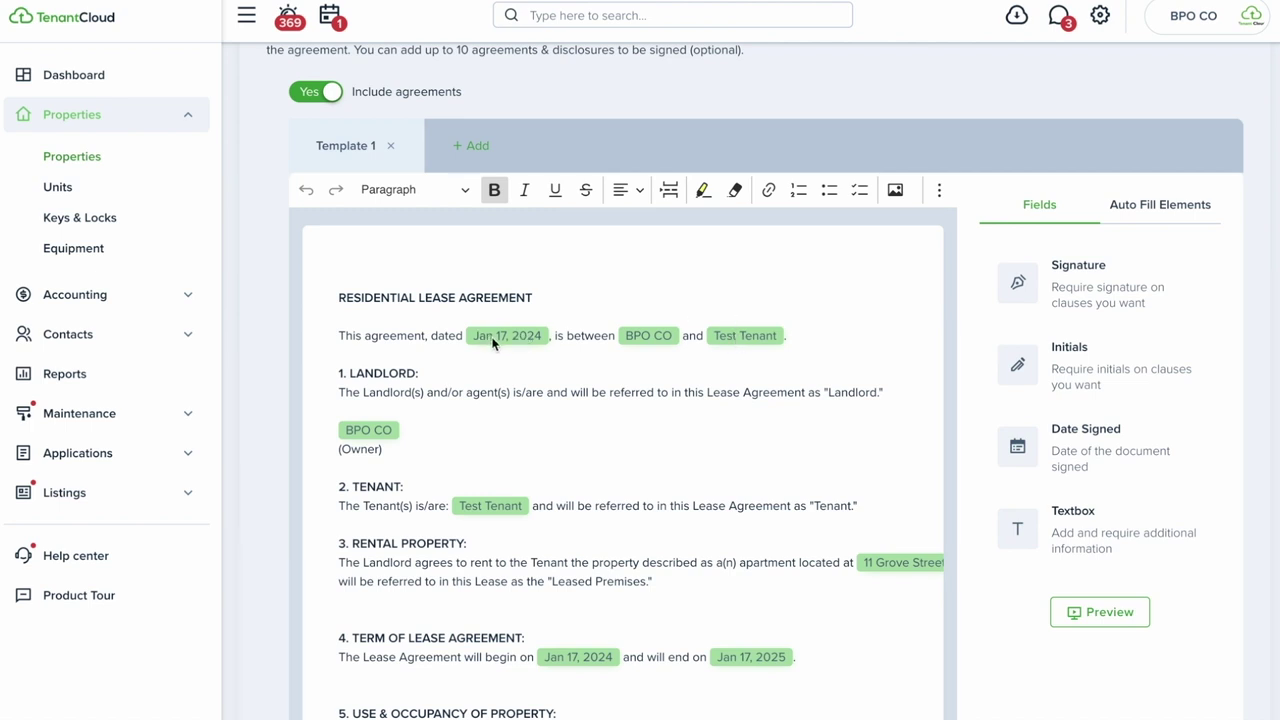
scroll(511, 440, down, 2)
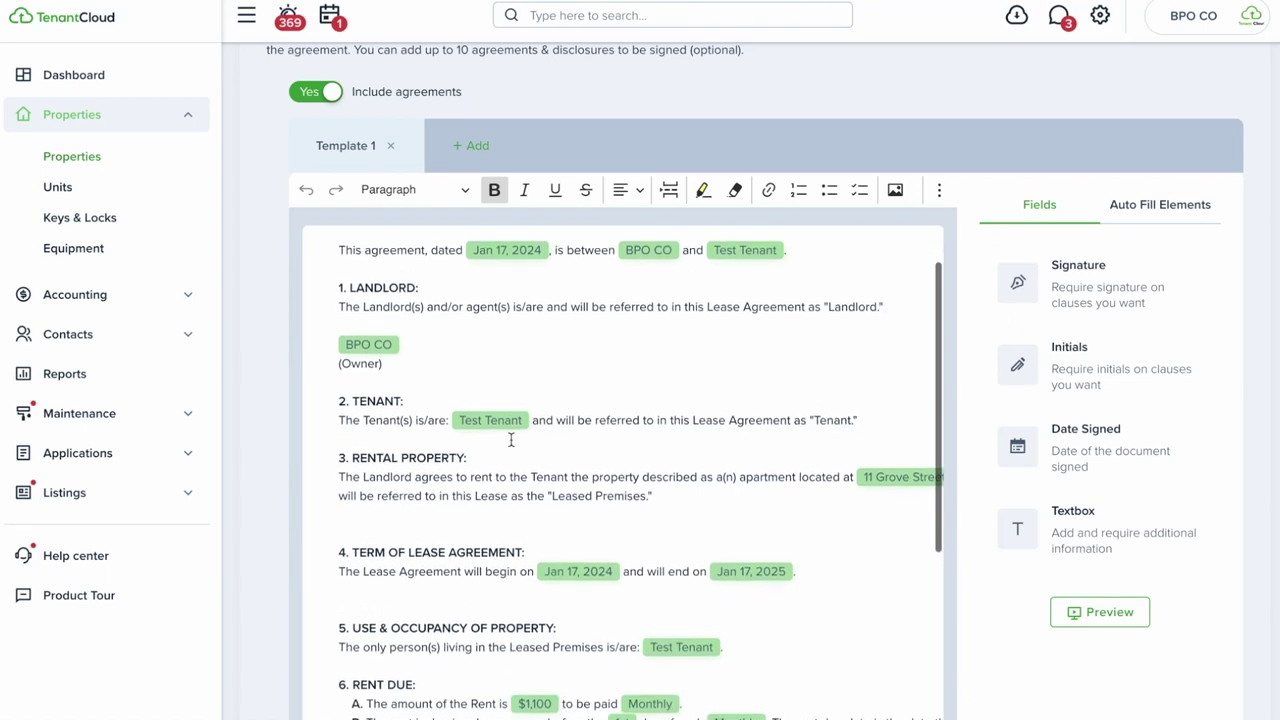
scroll(546, 417, down, 2)
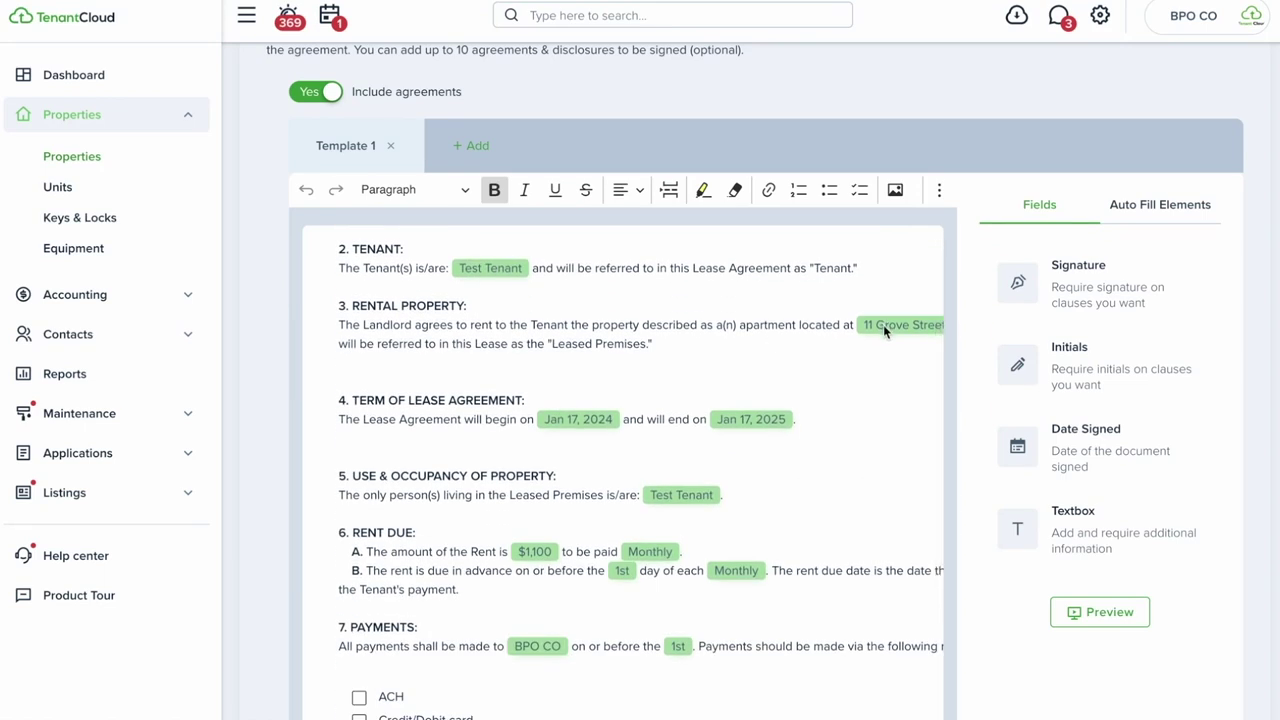
scroll(654, 360, down, 2)
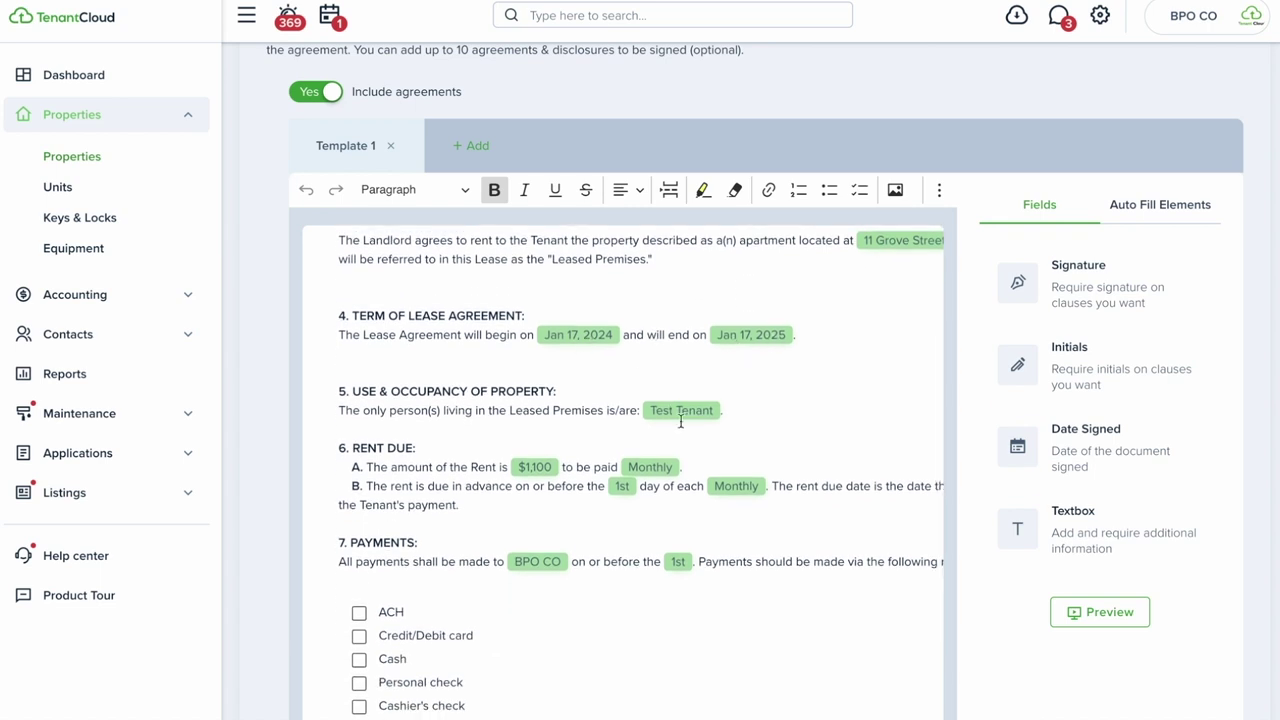
scroll(680, 421, down, 3)
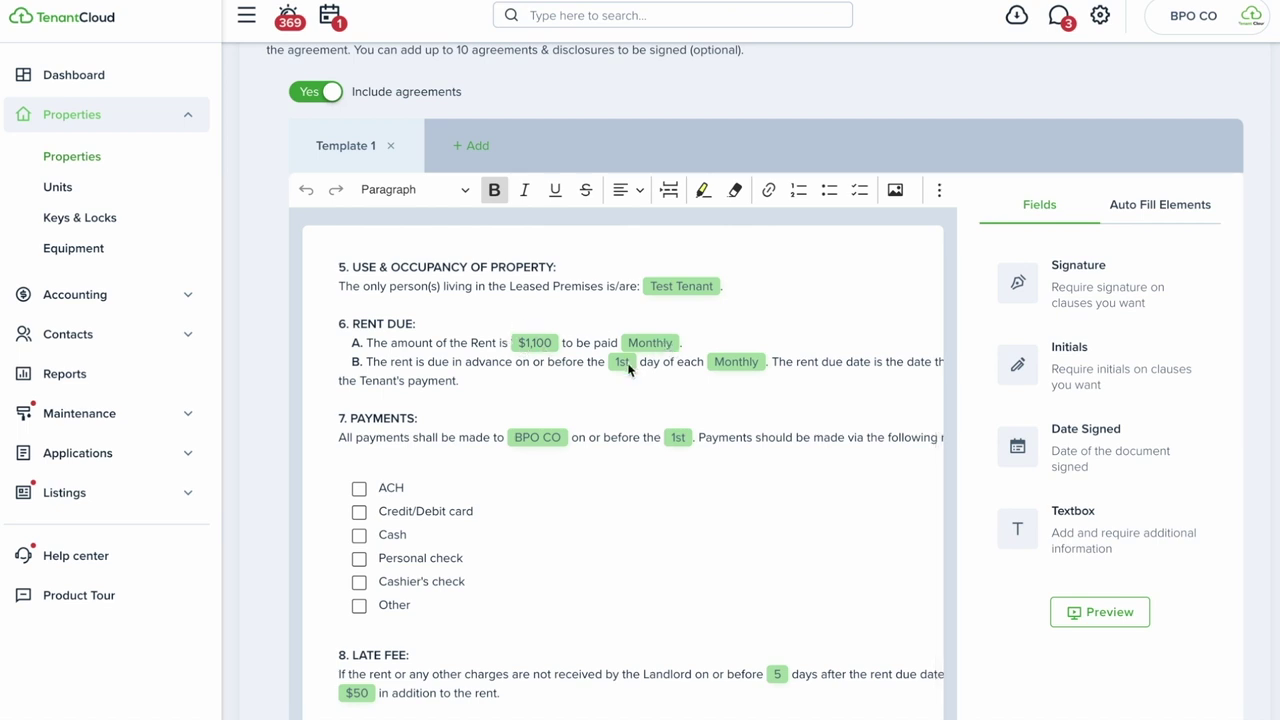
scroll(628, 368, down, 5)
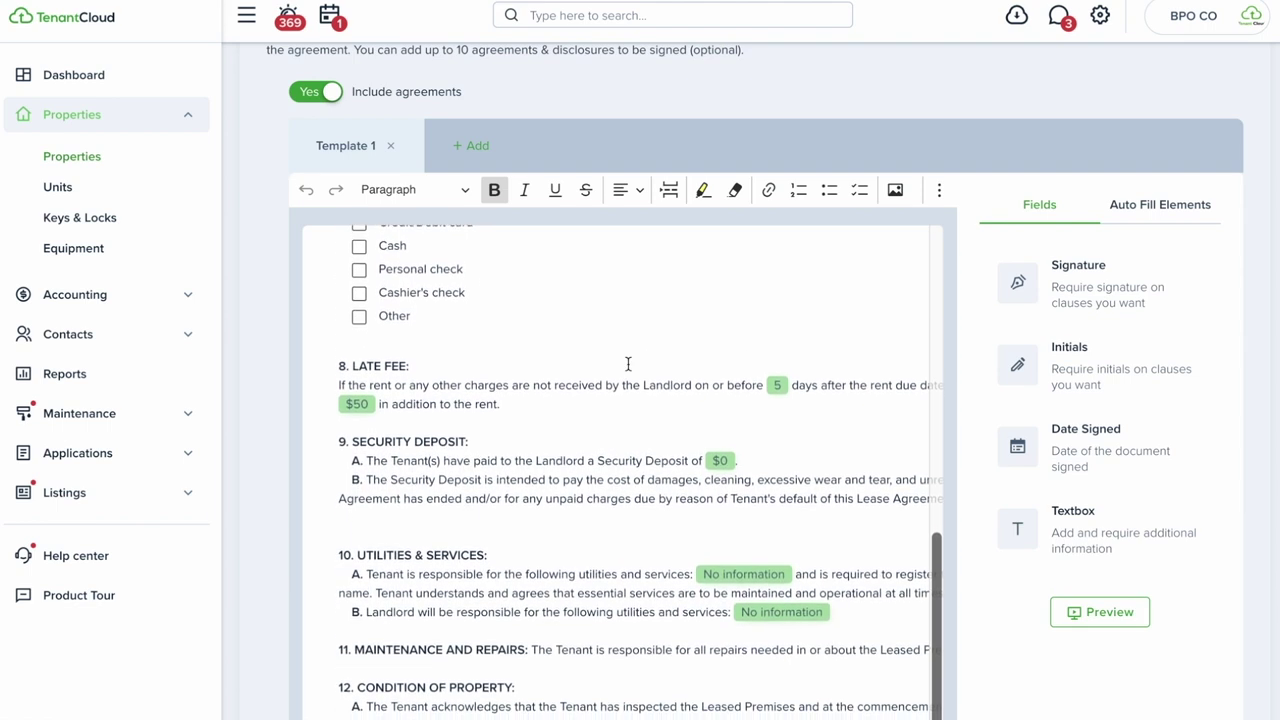
scroll(628, 364, down, 8)
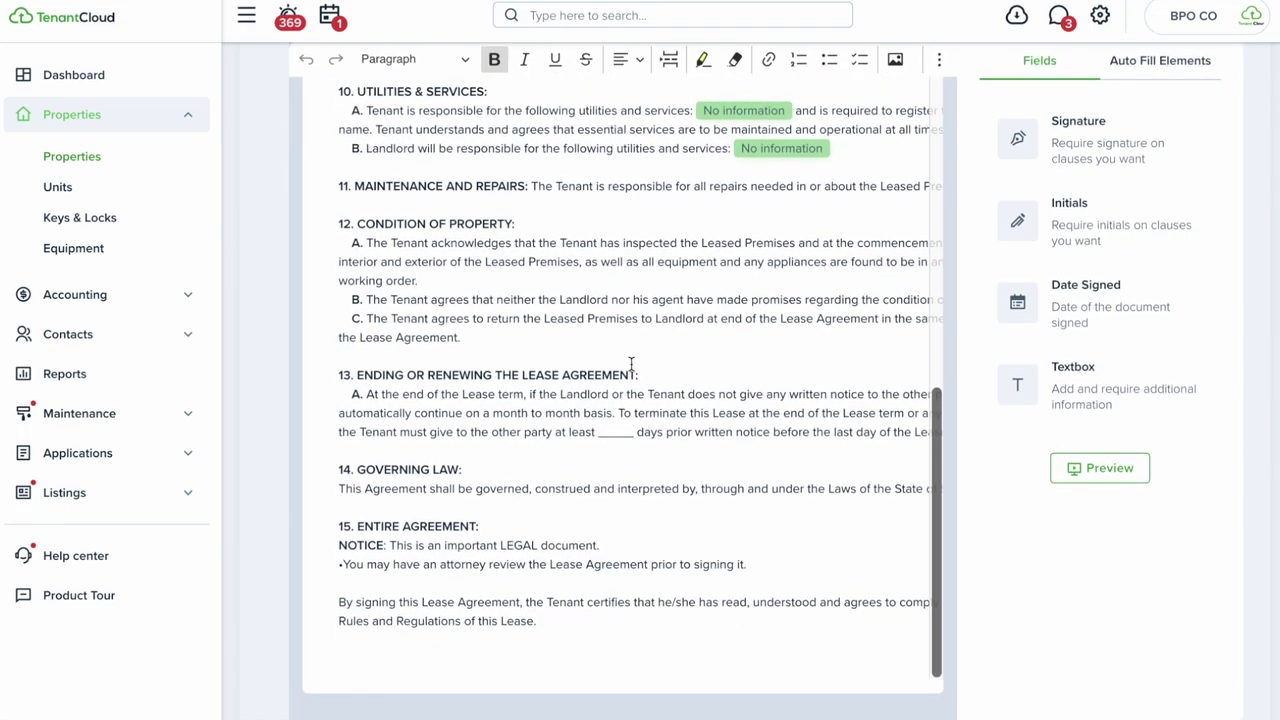
scroll(1100, 466, up, 8)
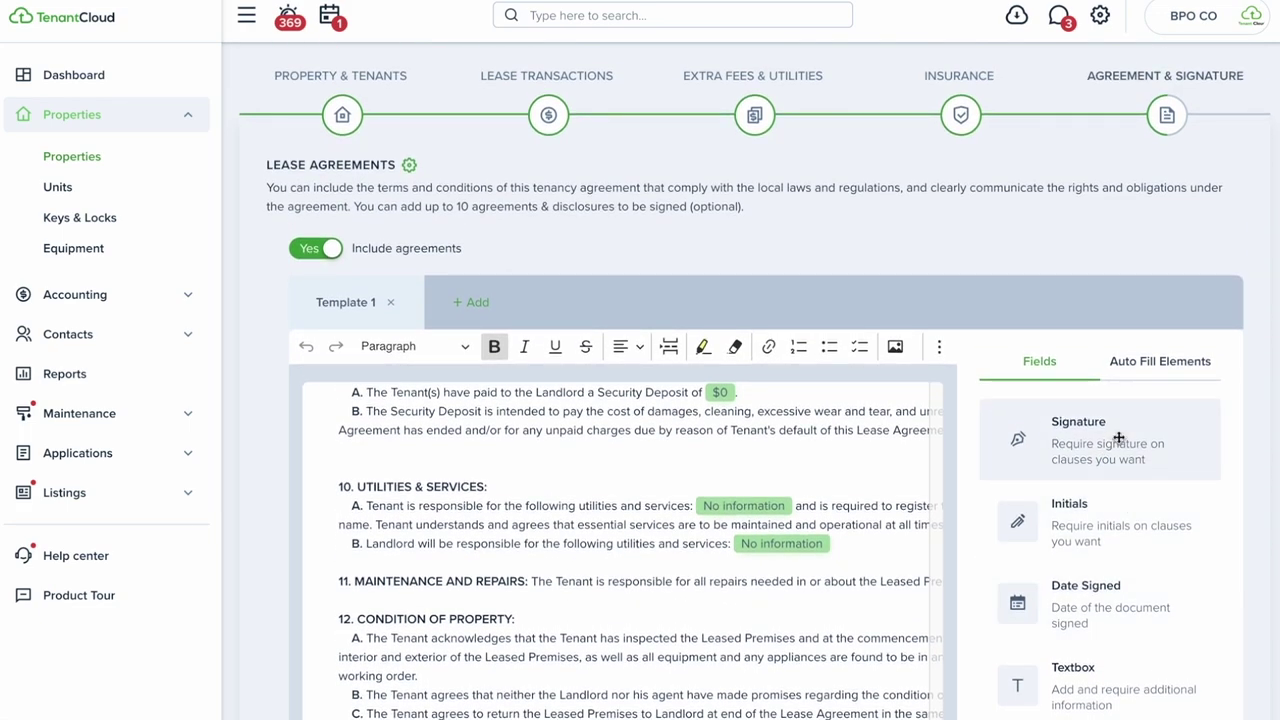
Examine the signature, initials, date and textbox fields and the list of auto fill elements available for the agreement
scroll(1120, 420, down, 5)
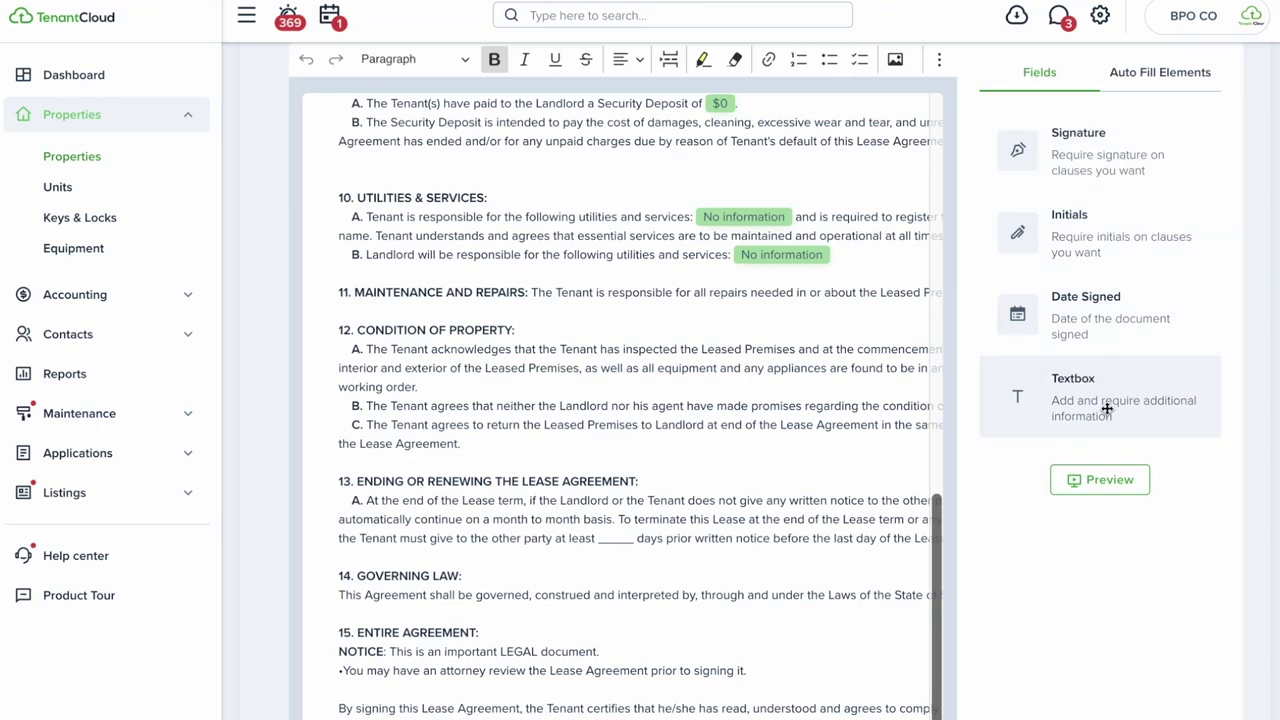
click(1166, 72)
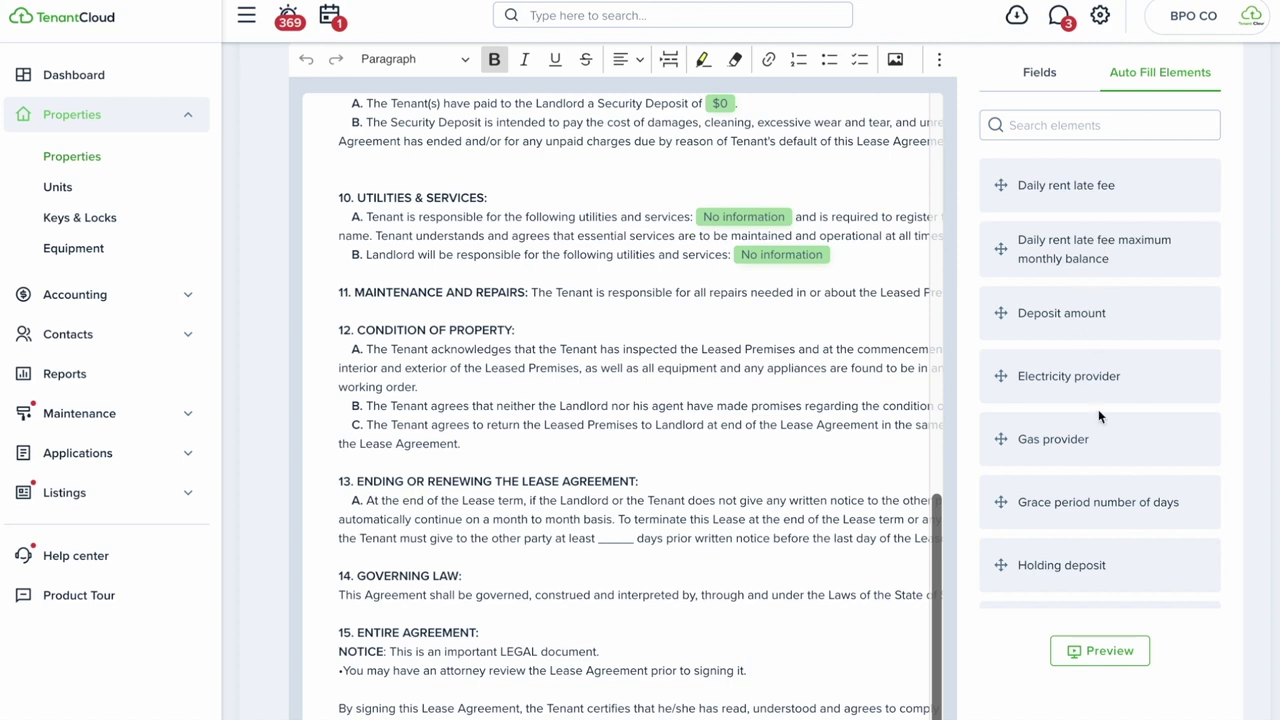
scroll(1098, 411, down, 3)
scroll(1098, 409, down, 20)
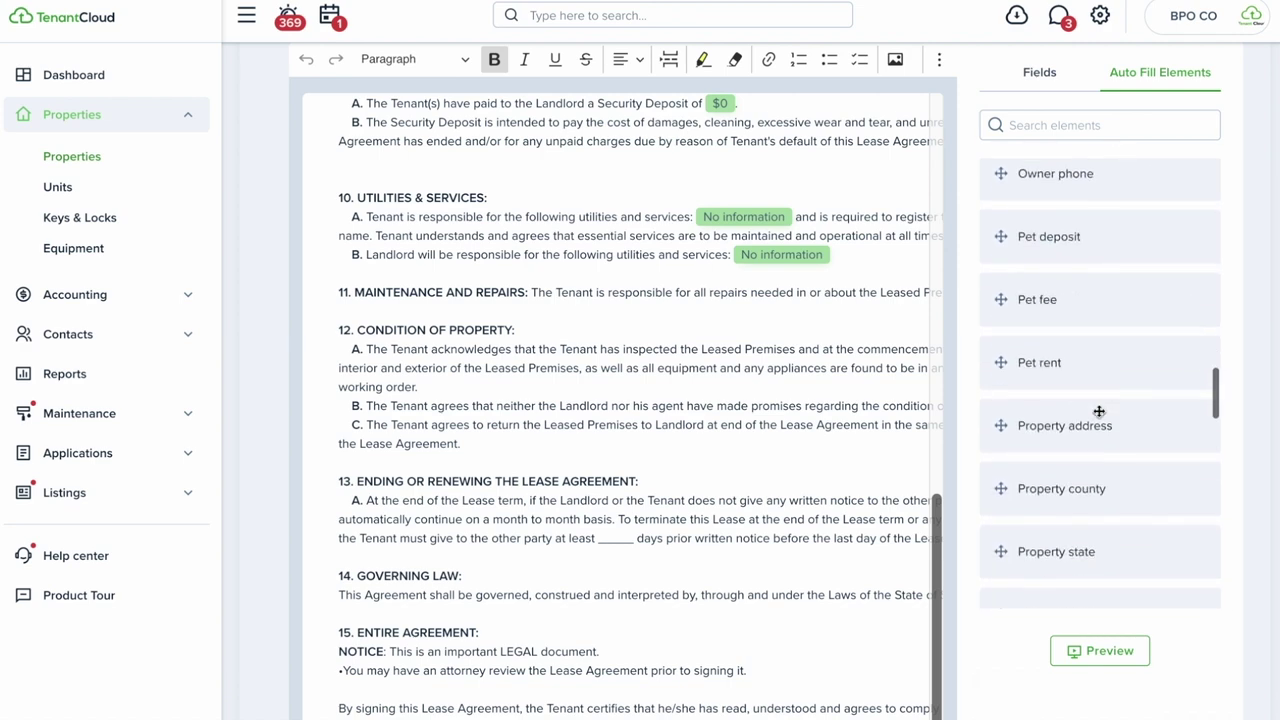
scroll(1098, 412, down, 1)
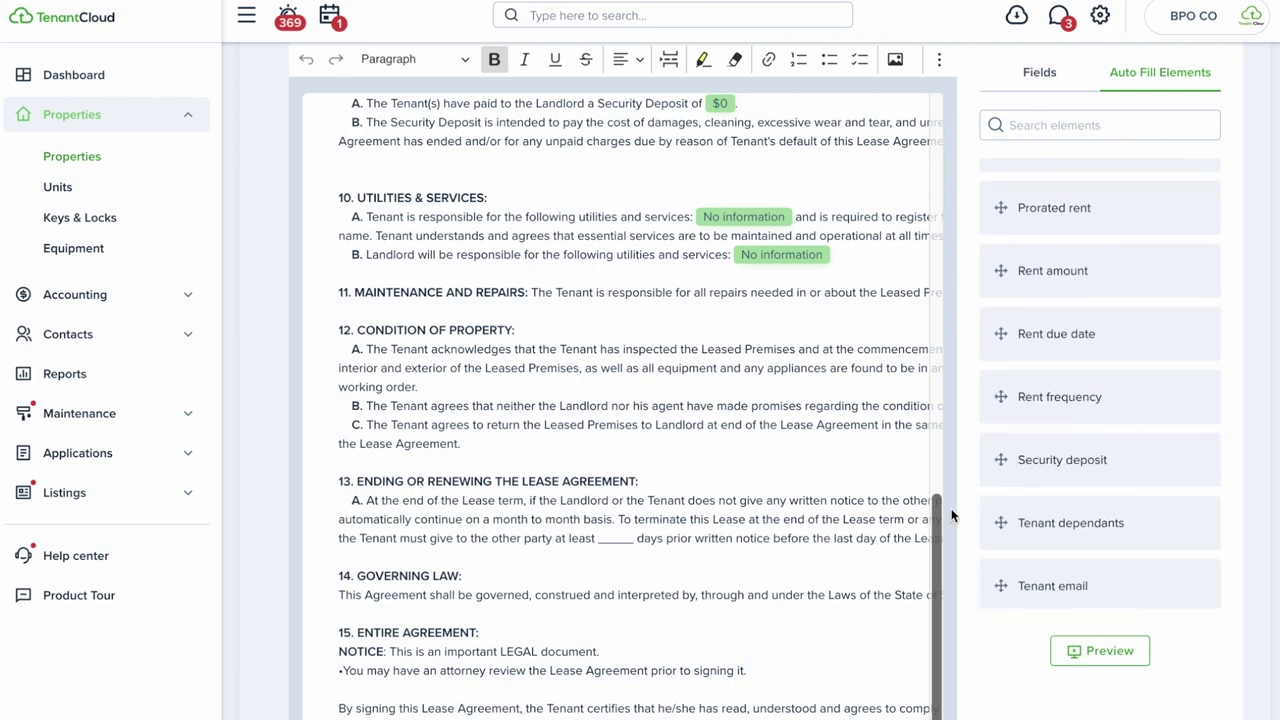
Turn on default signatures for the lease agreement and check the landlord and tenant signature blocks
scroll(967, 453, down, 5)
scroll(967, 453, down, 1)
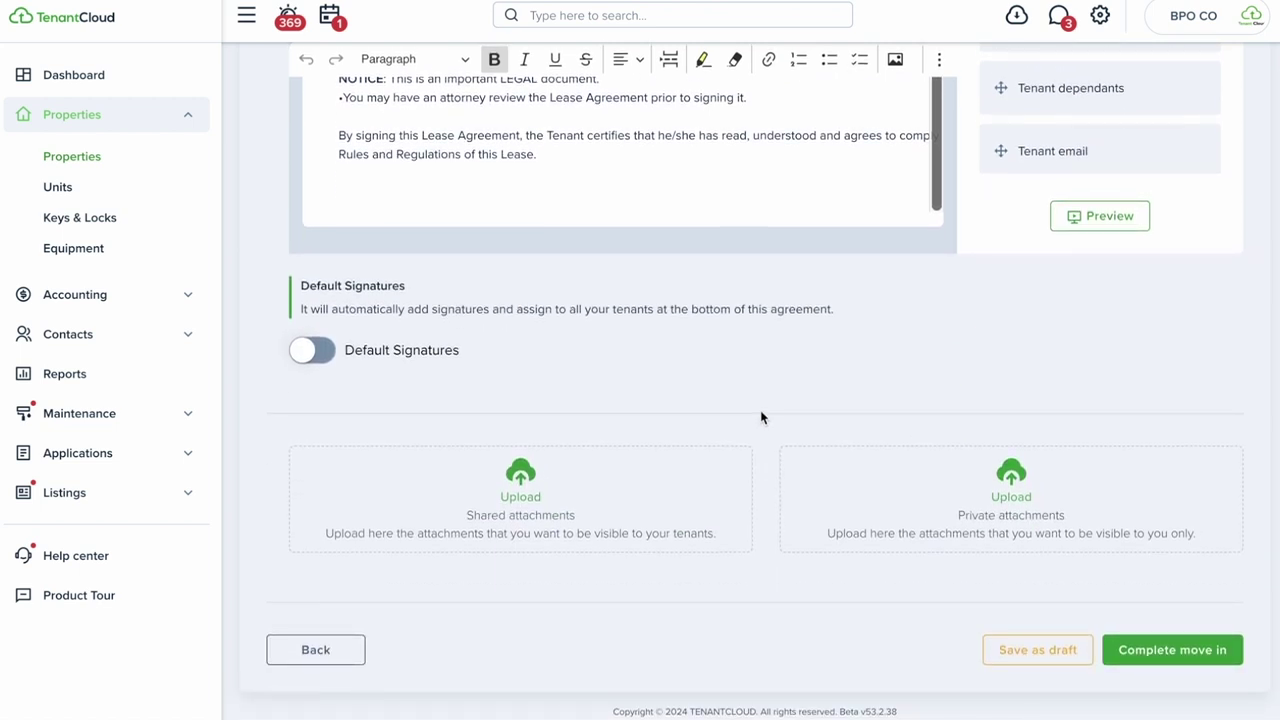
click(312, 352)
scroll(298, 298, up, 4)
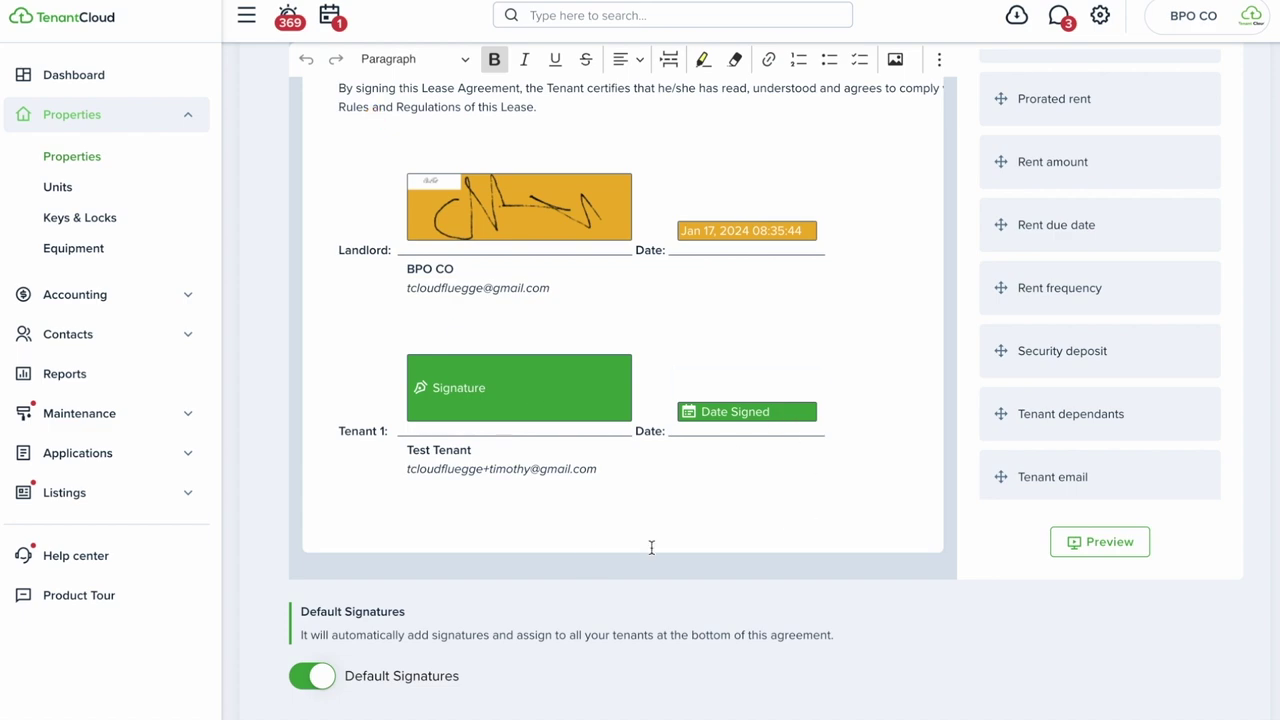
scroll(261, 344, down, 3)
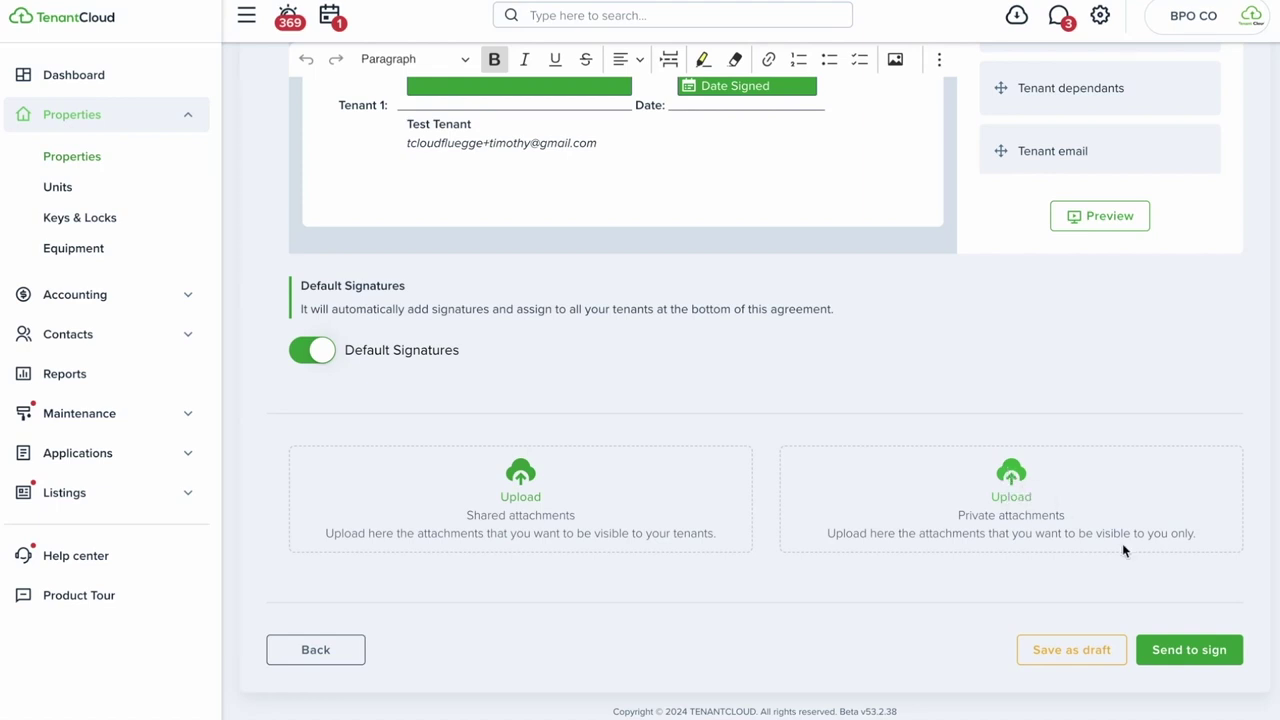
Add a second agreement to the lease using the Pet Addendum to Rental Agreement template
click(1188, 651)
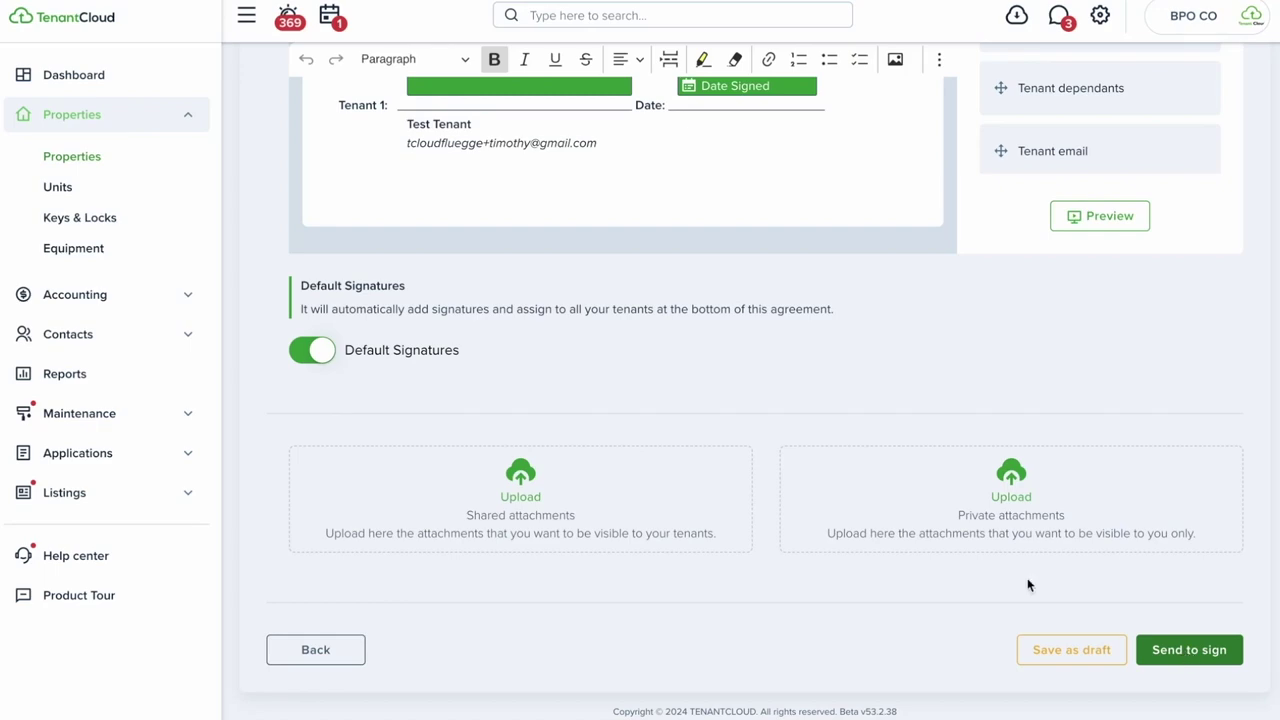
click(465, 302)
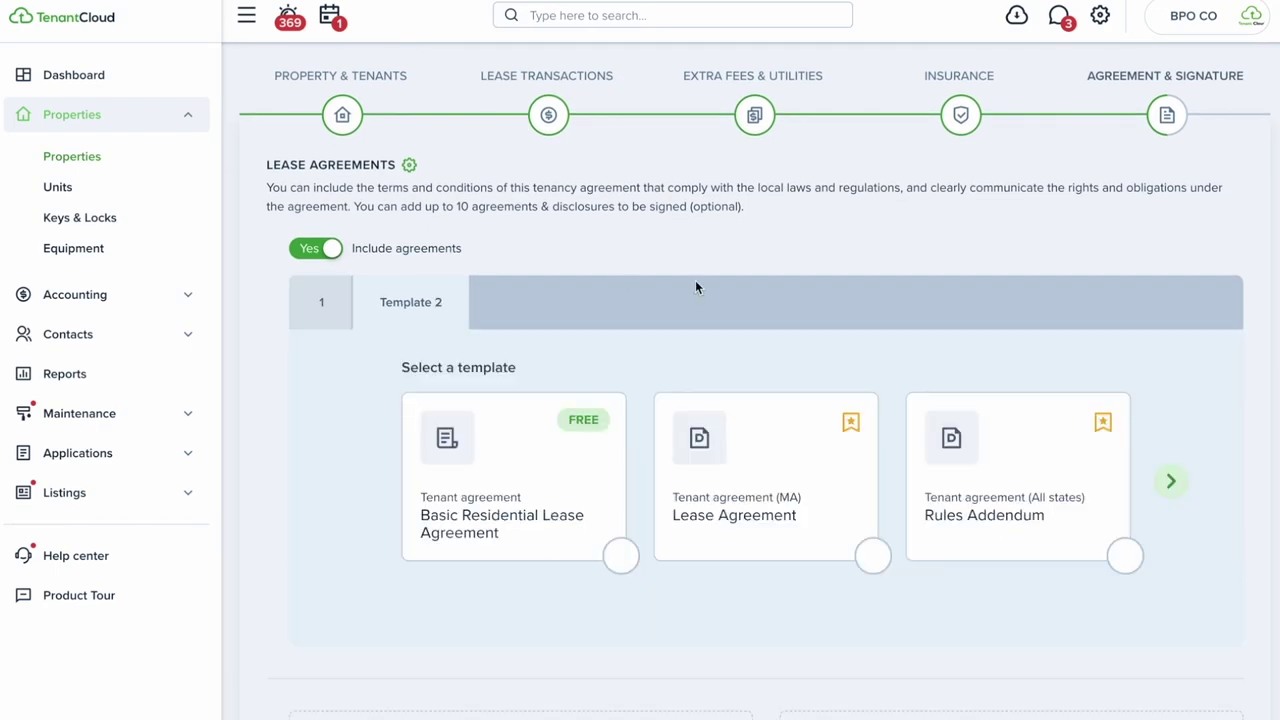
click(1169, 482)
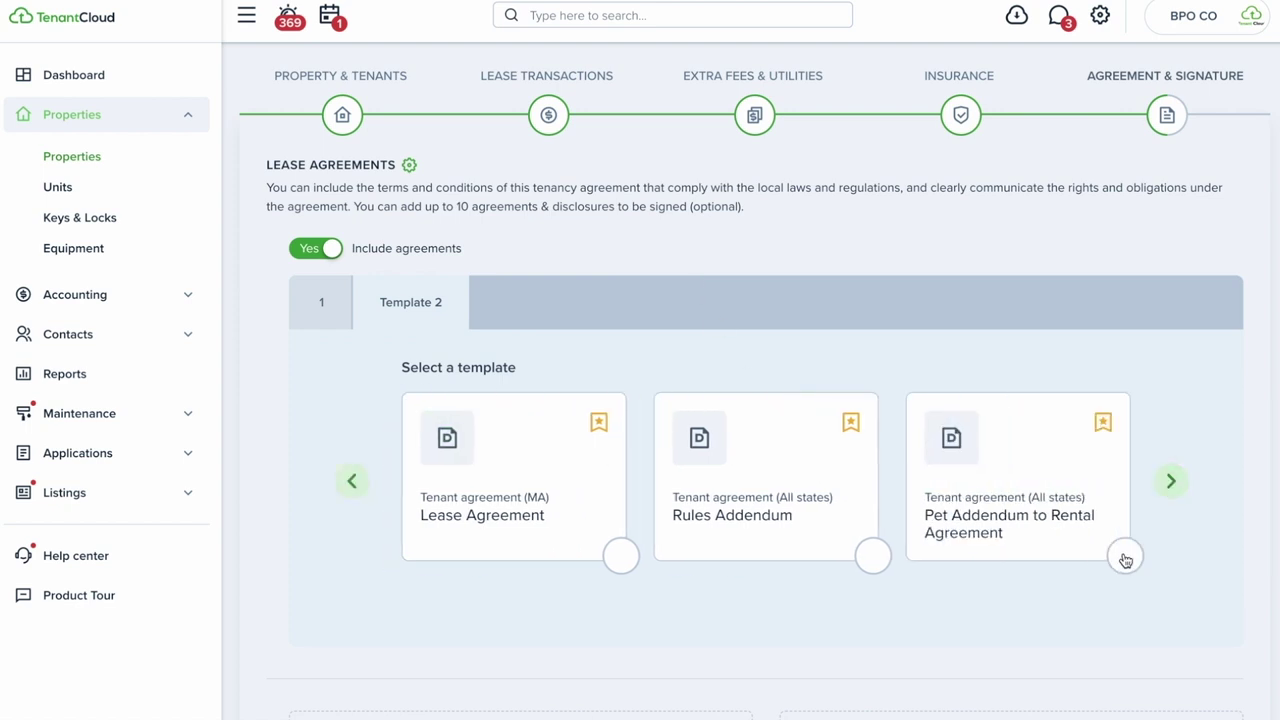
click(1124, 556)
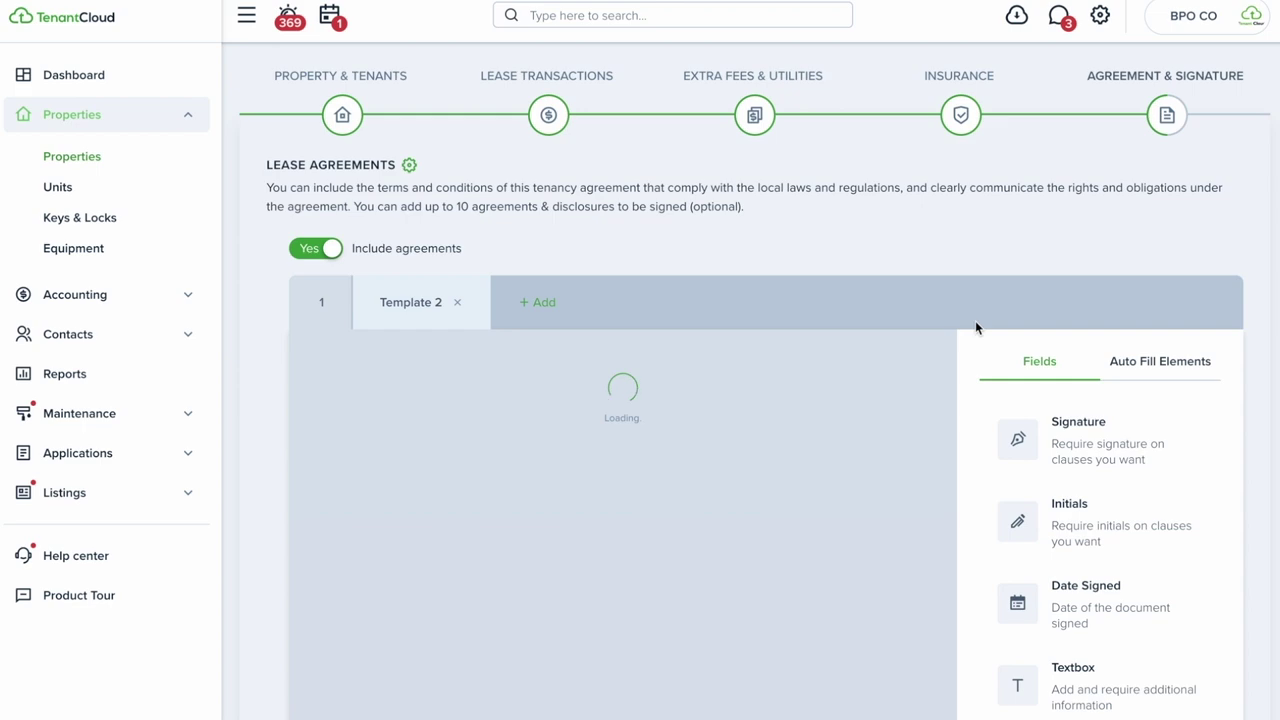
Look over the pet addendum and send the lease agreements out for signature
scroll(955, 300, down, 3)
scroll(955, 305, down, 5)
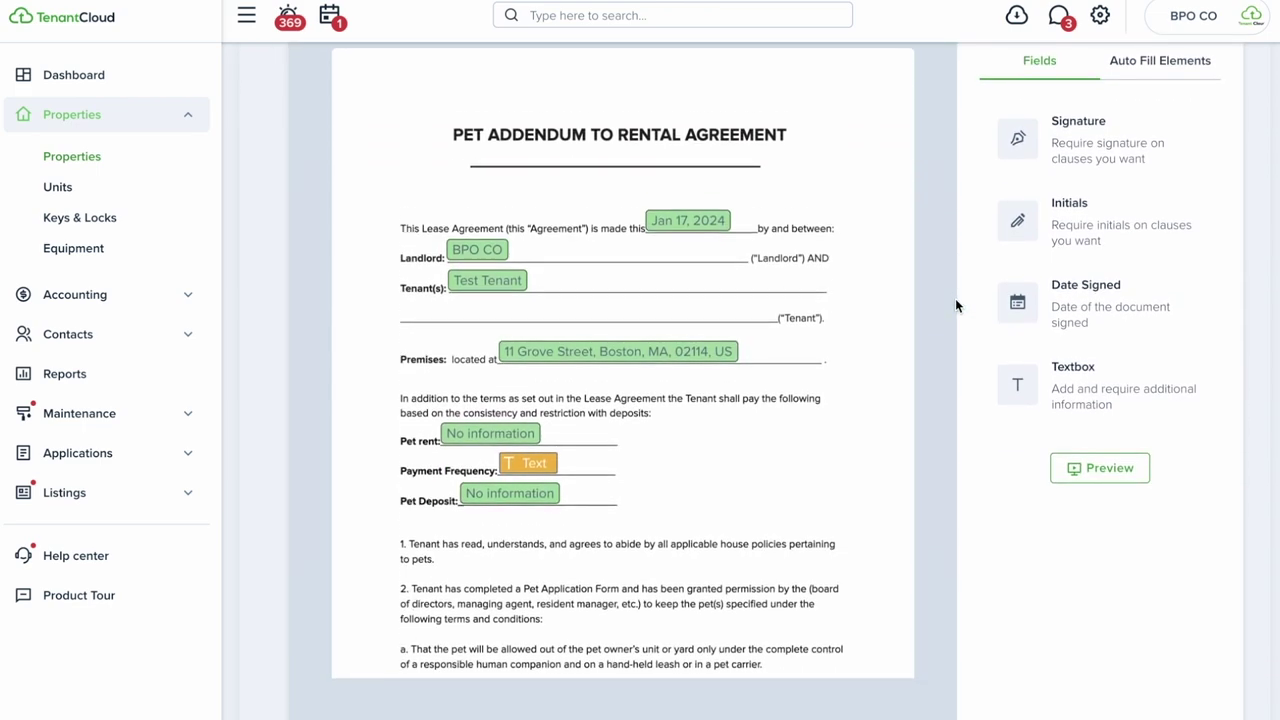
scroll(966, 380, down, 6)
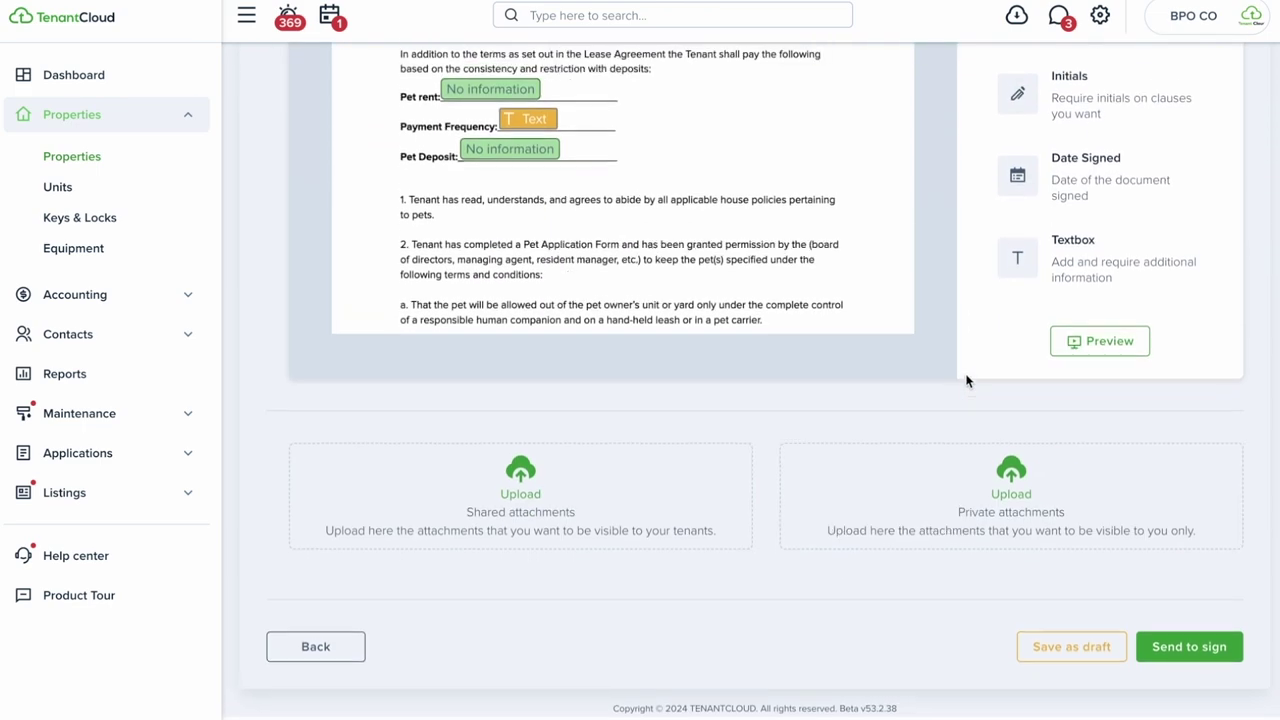
click(1186, 651)
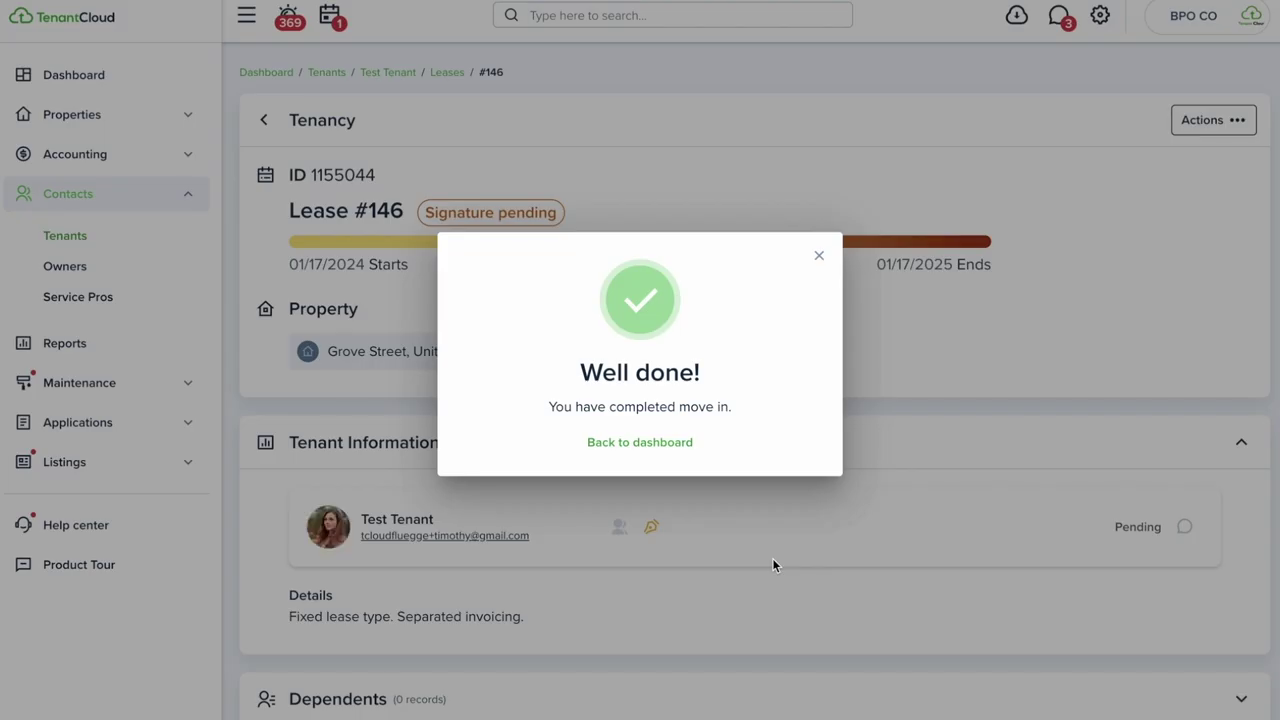
Dismiss the move-in completion message and review the tenancy's signature status, tenant information, recurring transactions and extra fees
click(819, 258)
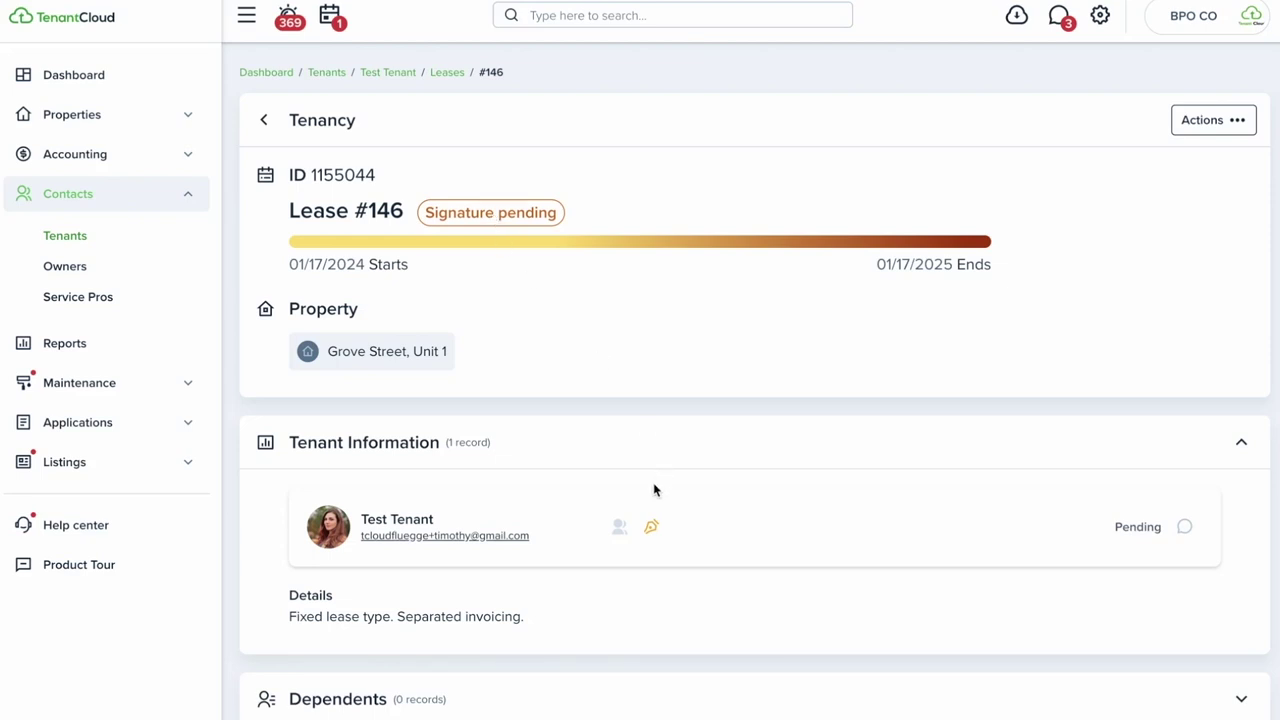
mouse_move(651, 529)
scroll(789, 506, down, 1)
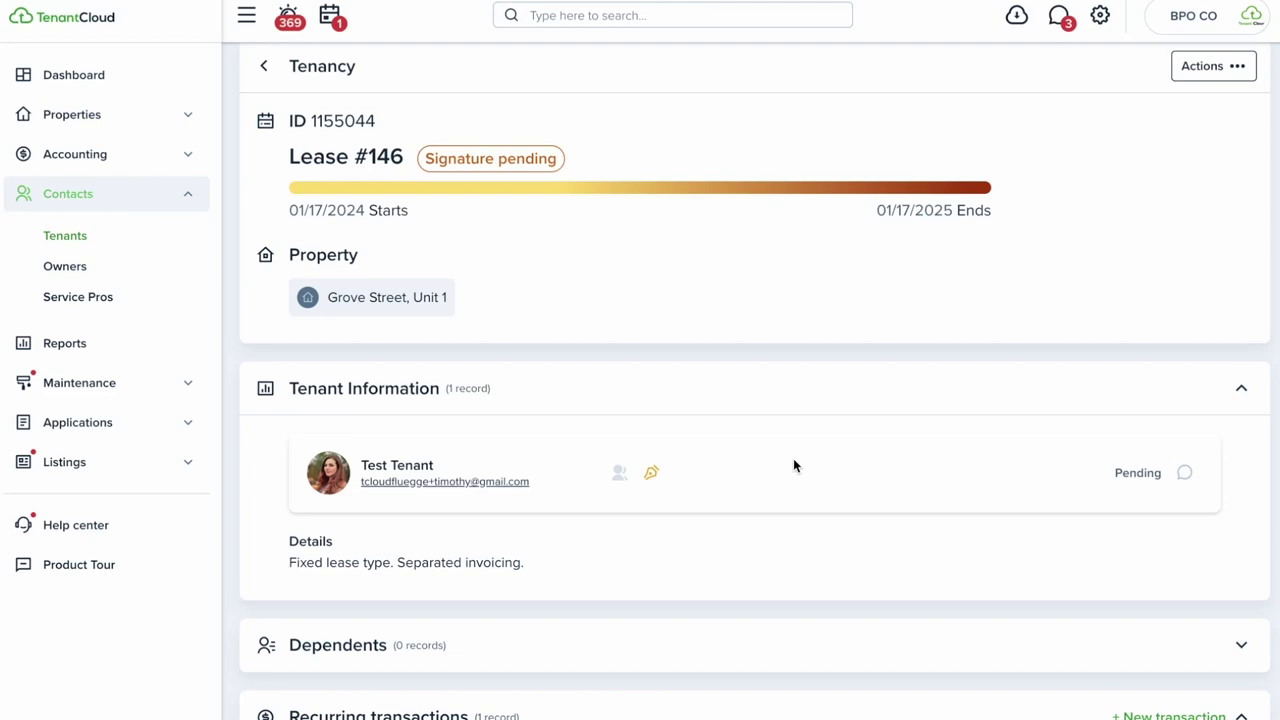
scroll(793, 458, down, 7)
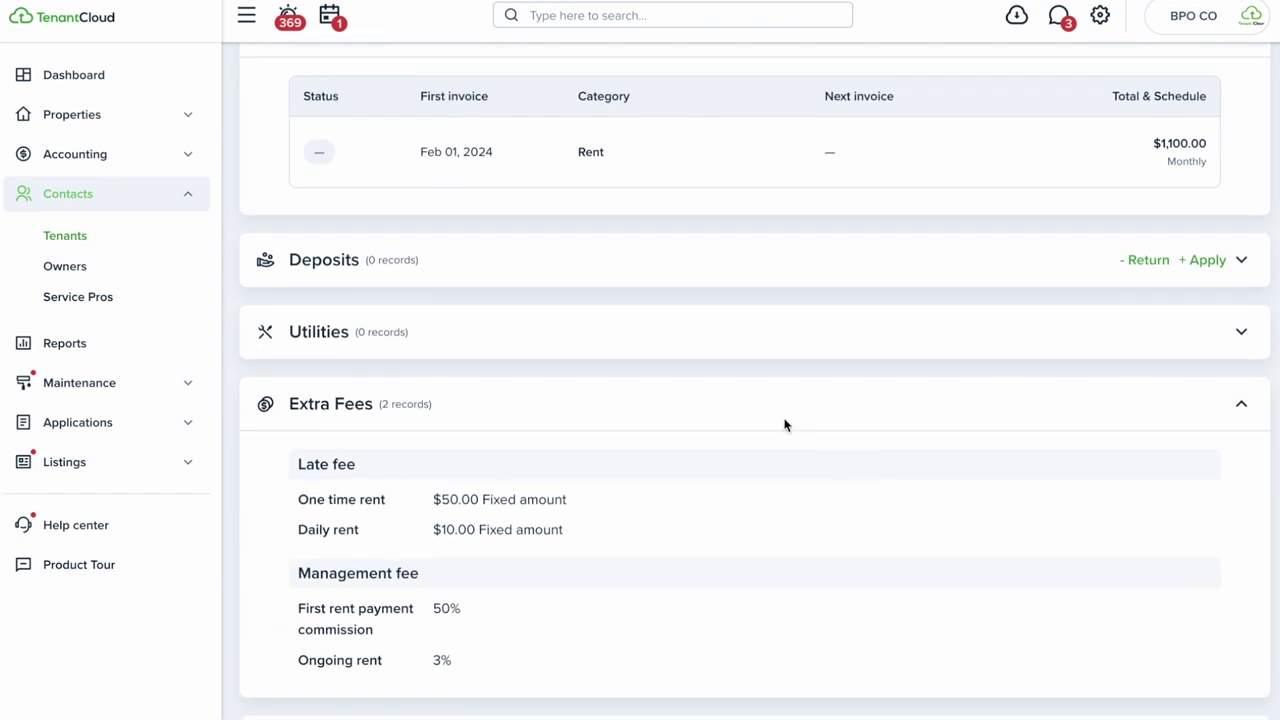
Look over the tenancy's deposits, utilities, extra fees and attachments, and recheck the lease dates and property
scroll(785, 425, down, 1)
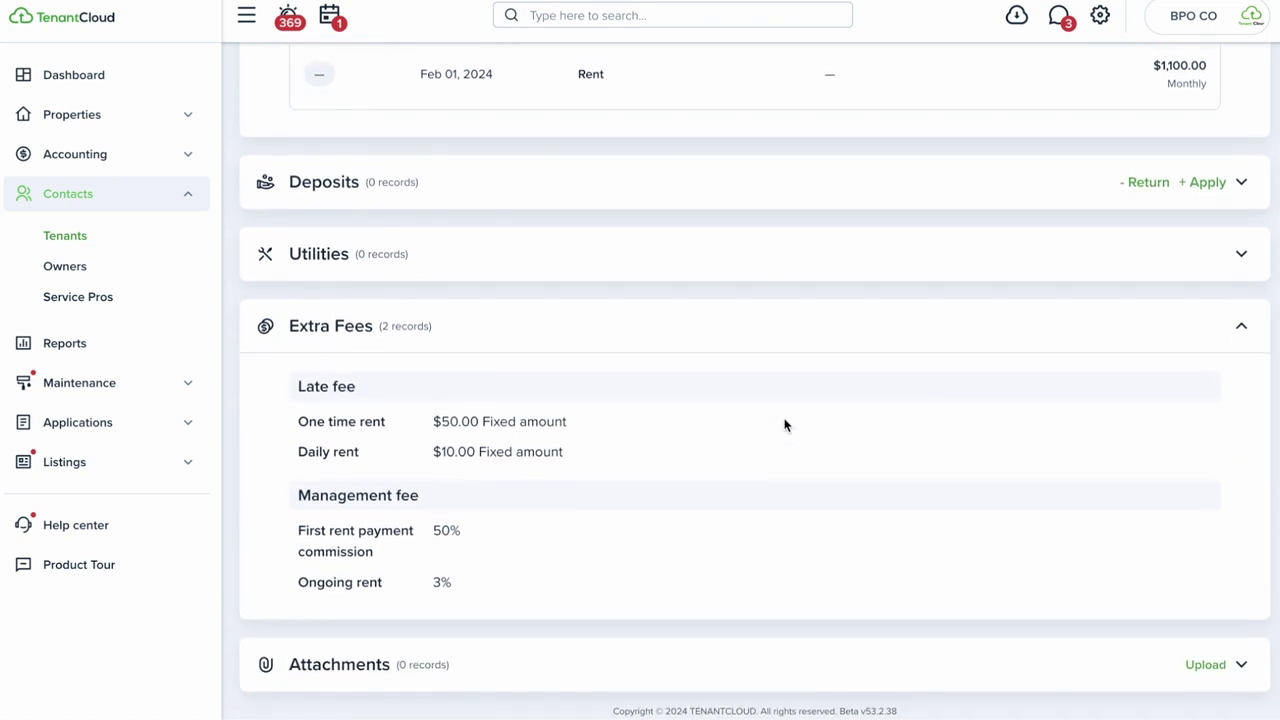
scroll(785, 425, down, 1)
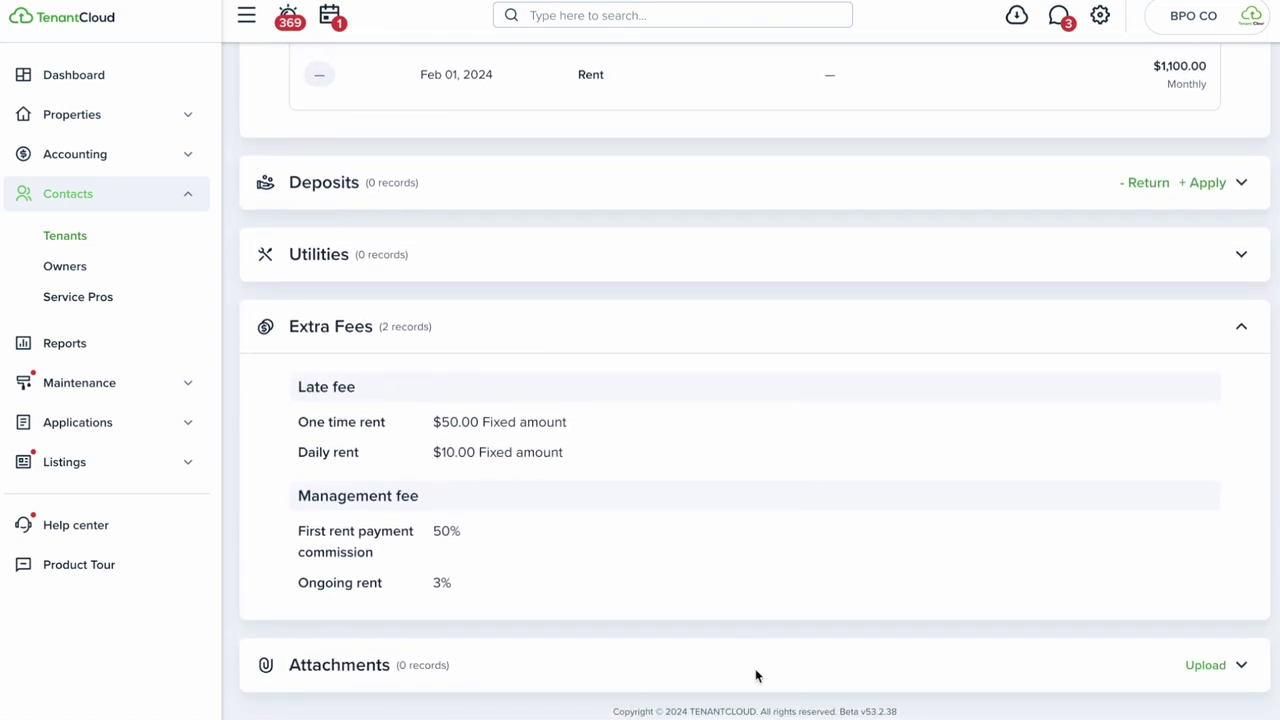
scroll(766, 541, up, 8)
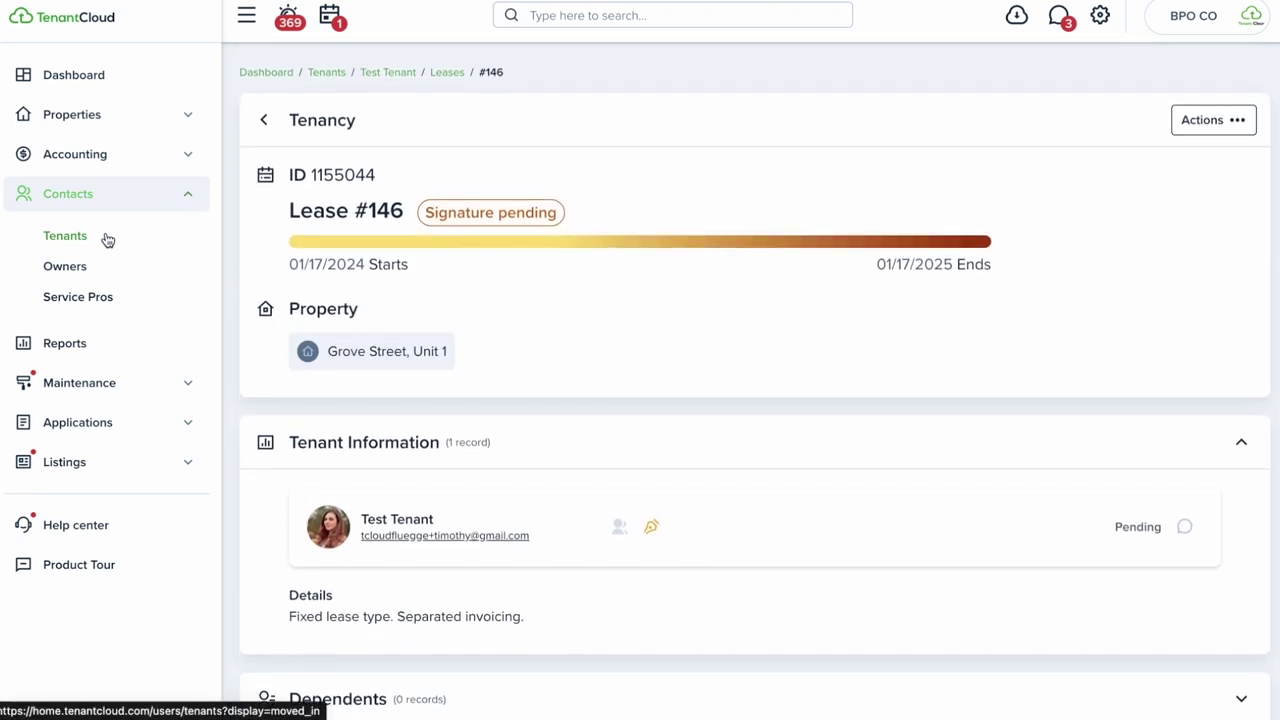
scroll(809, 397, down, 3)
scroll(809, 397, up, 3)
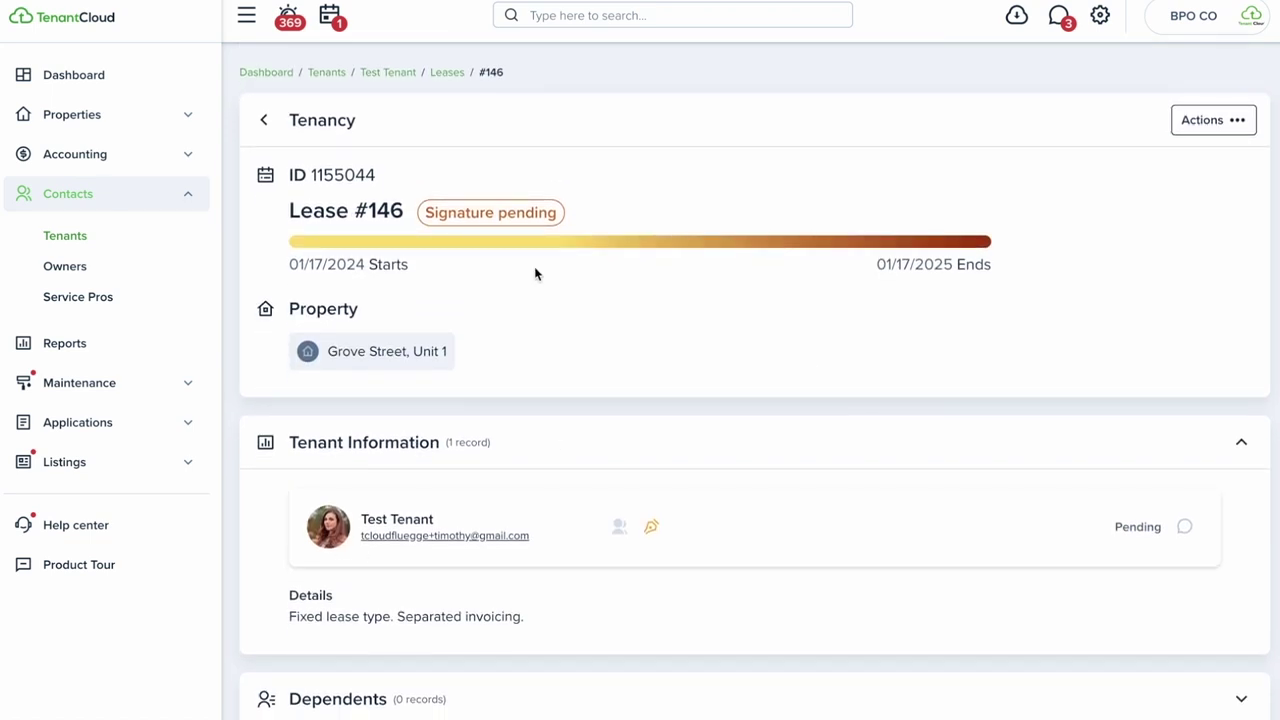
Return to the tenant's record and review the transactions, insurance, applications and requests
click(264, 119)
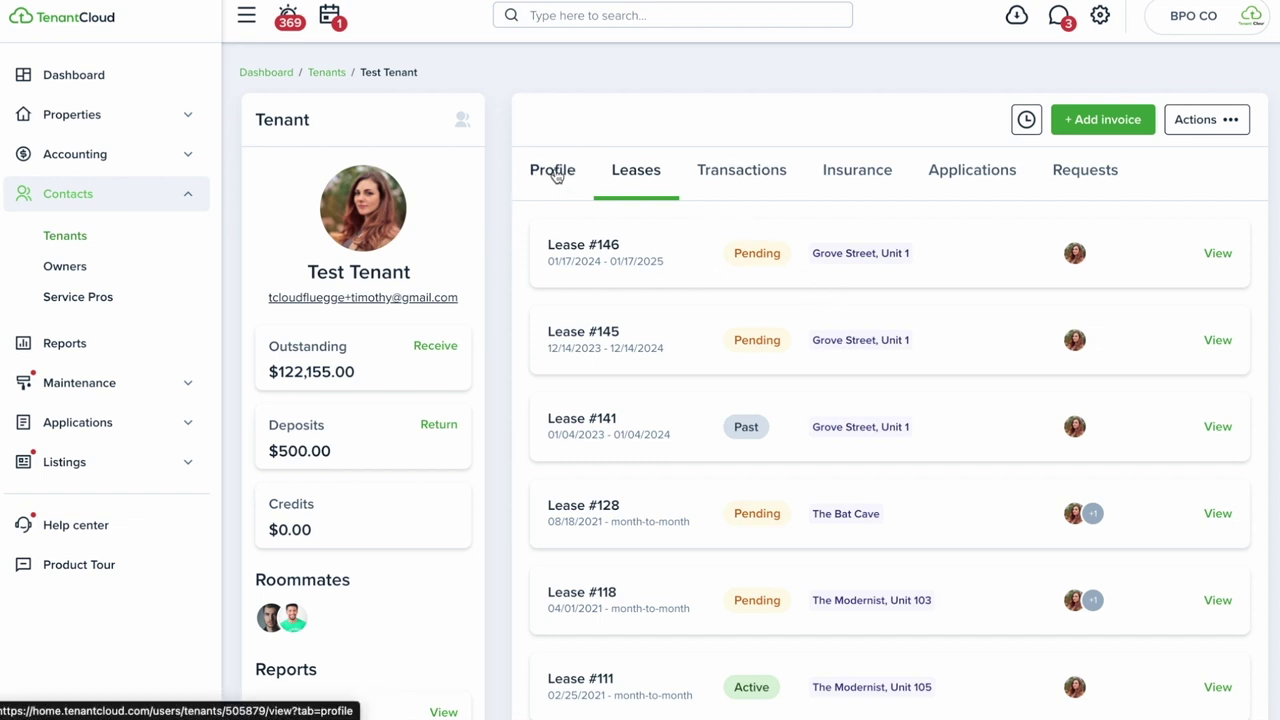
click(757, 176)
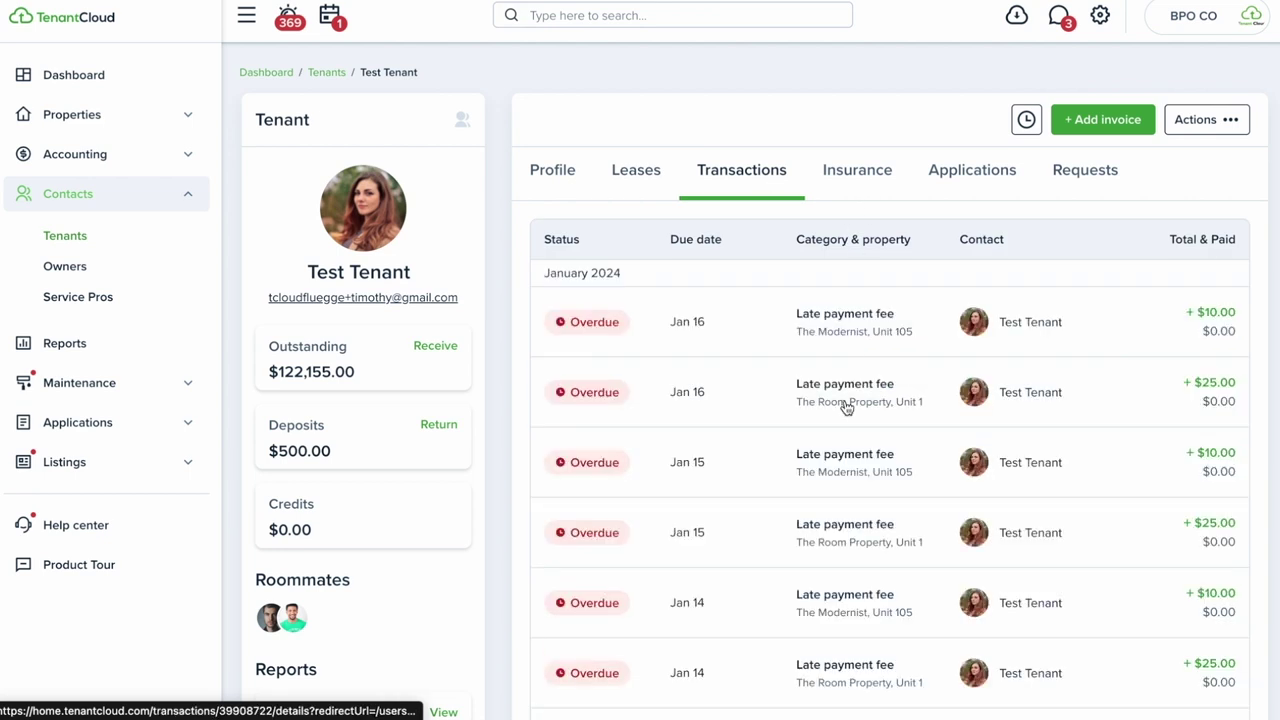
scroll(846, 406, down, 10)
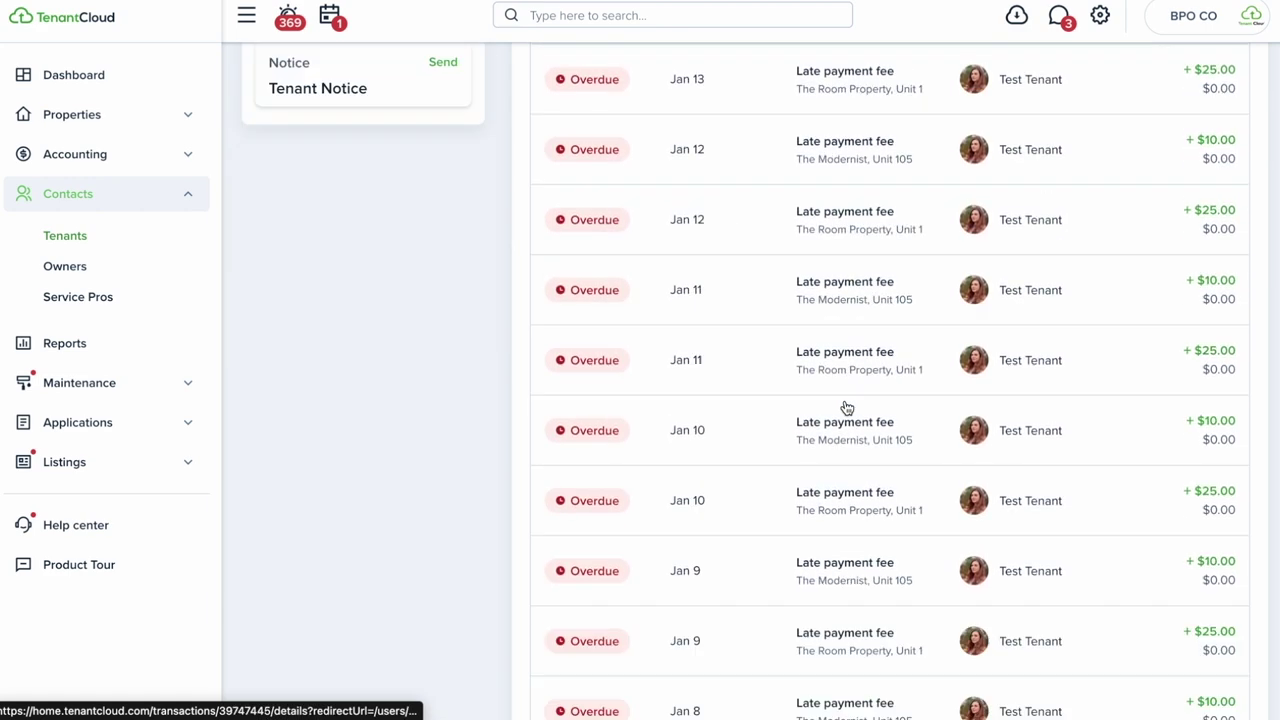
scroll(846, 406, up, 10)
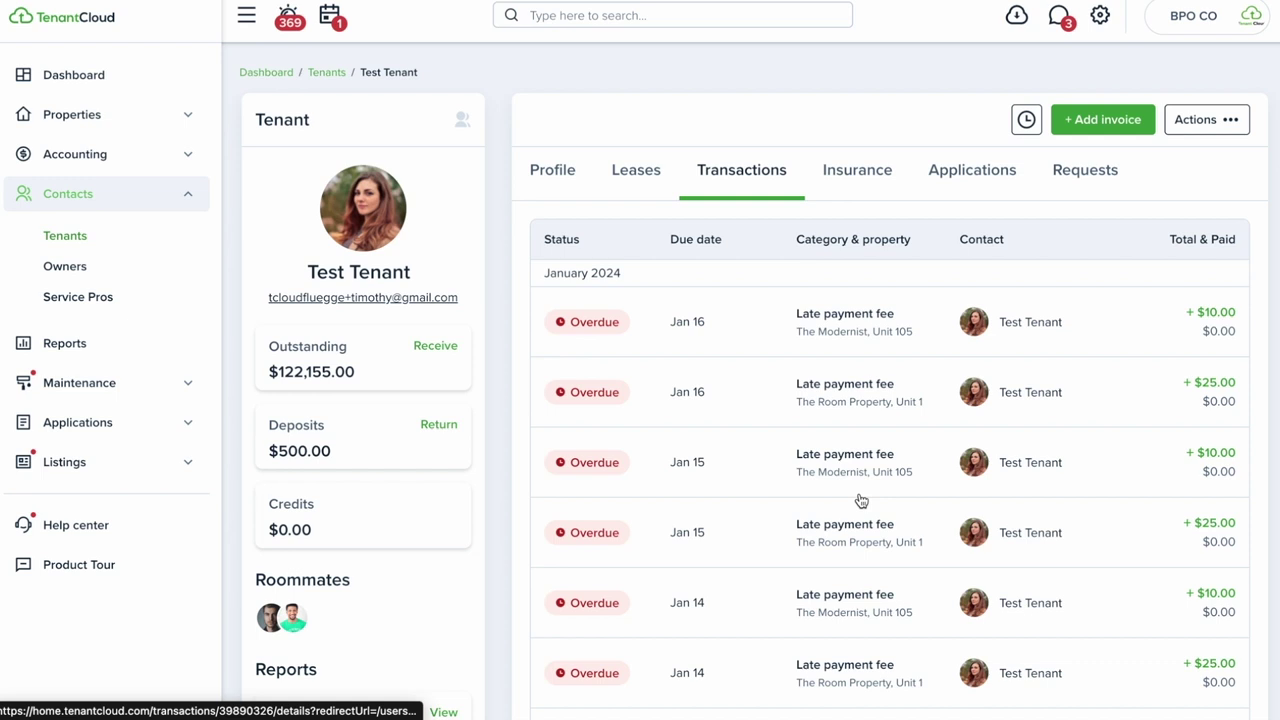
click(860, 170)
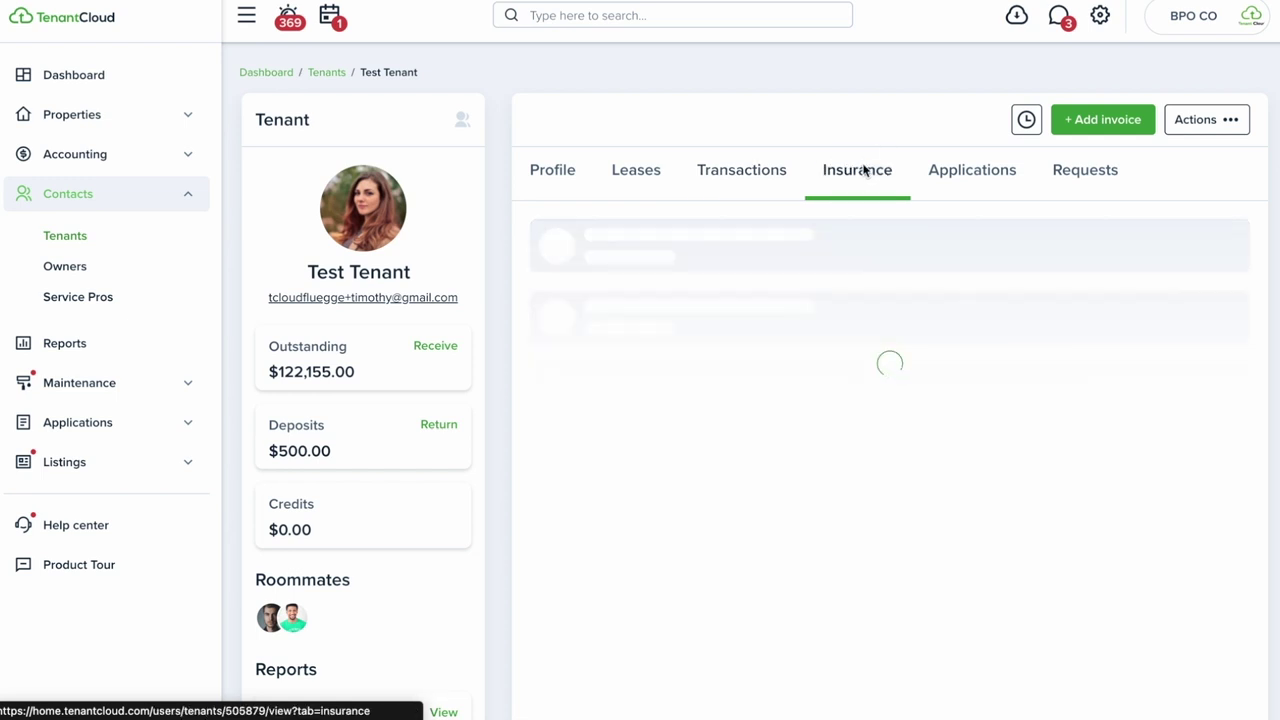
click(970, 172)
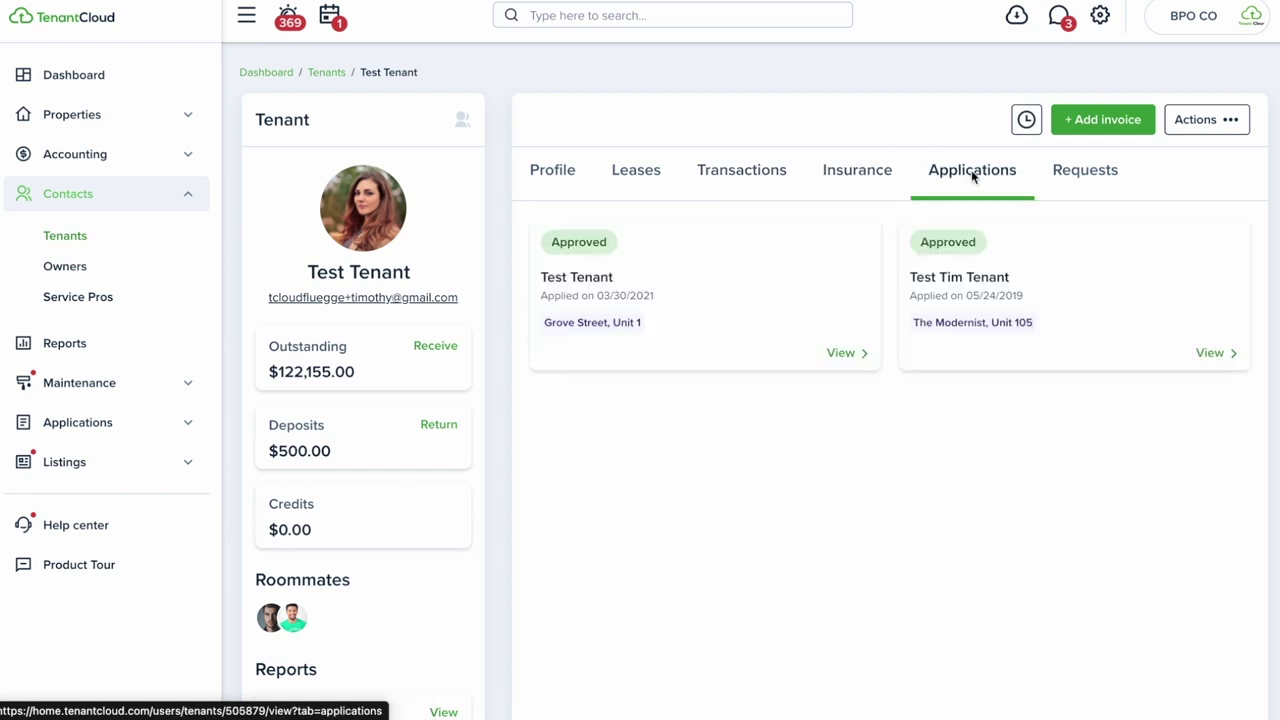
click(1094, 175)
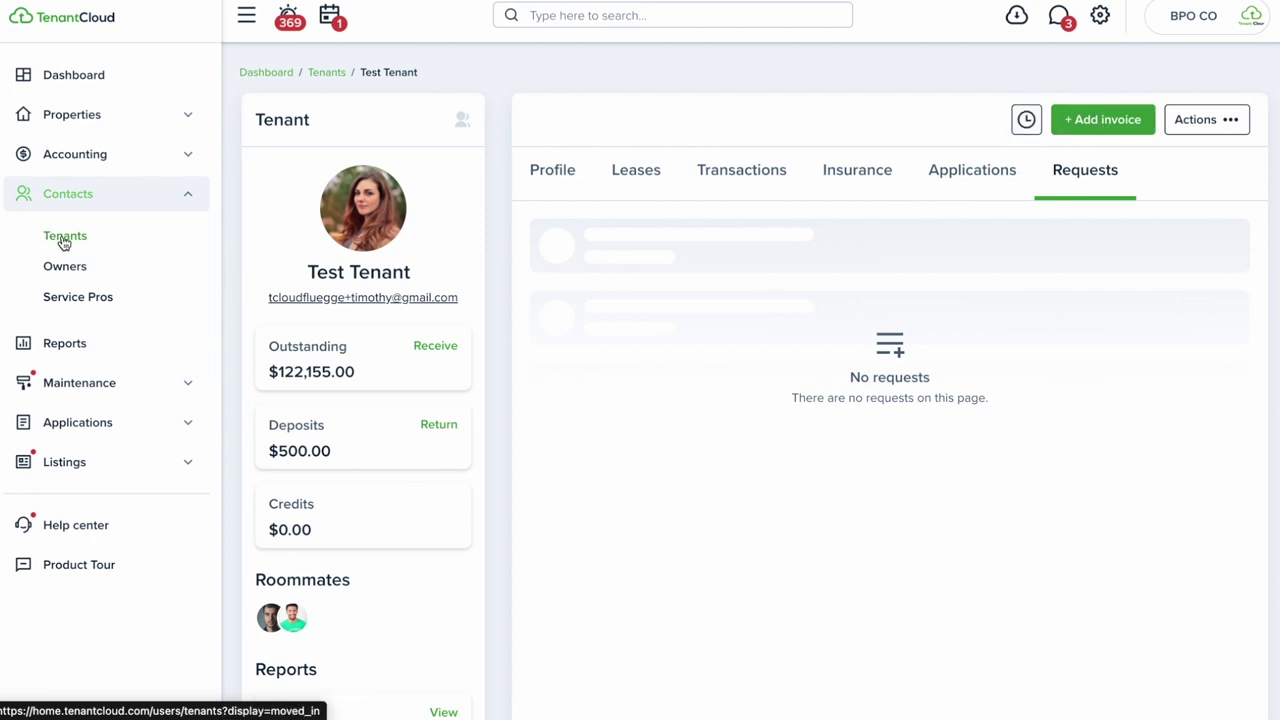
Open the tenant's timeline, examine the activity history of lease signing and late fees, and close it
click(1026, 120)
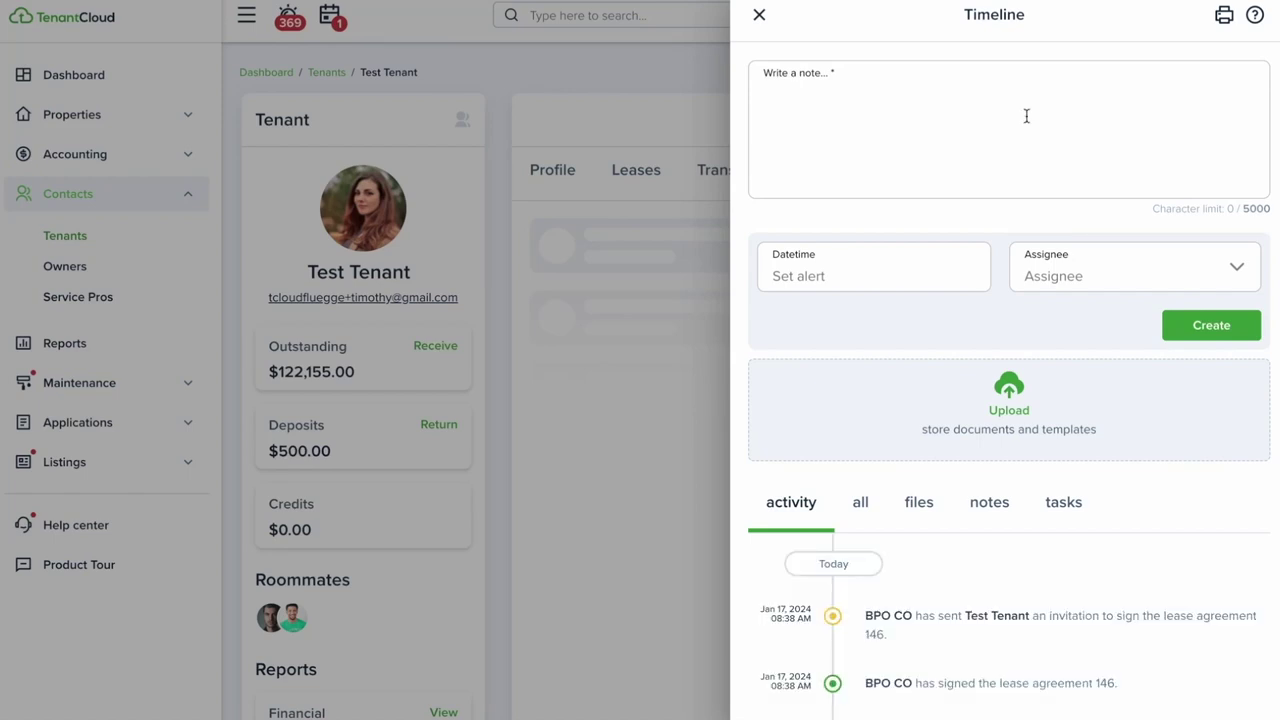
scroll(1013, 320, down, 10)
scroll(1013, 327, down, 8)
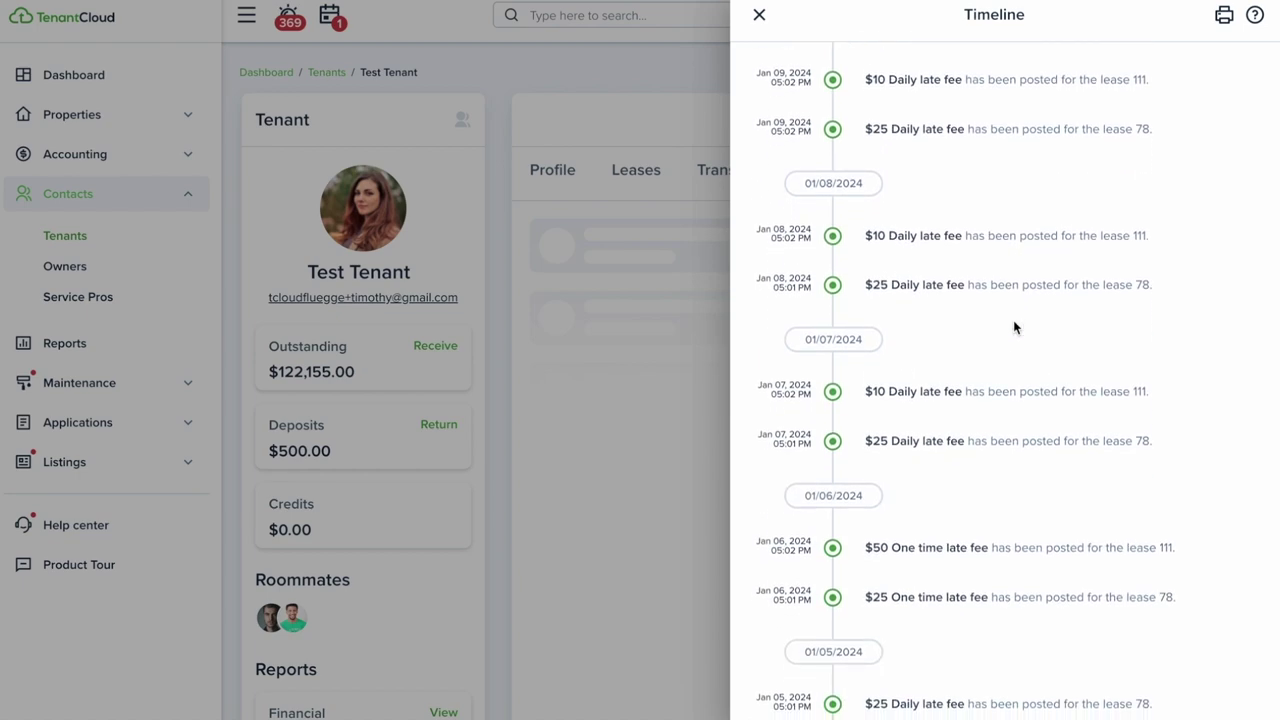
scroll(1013, 327, down, 10)
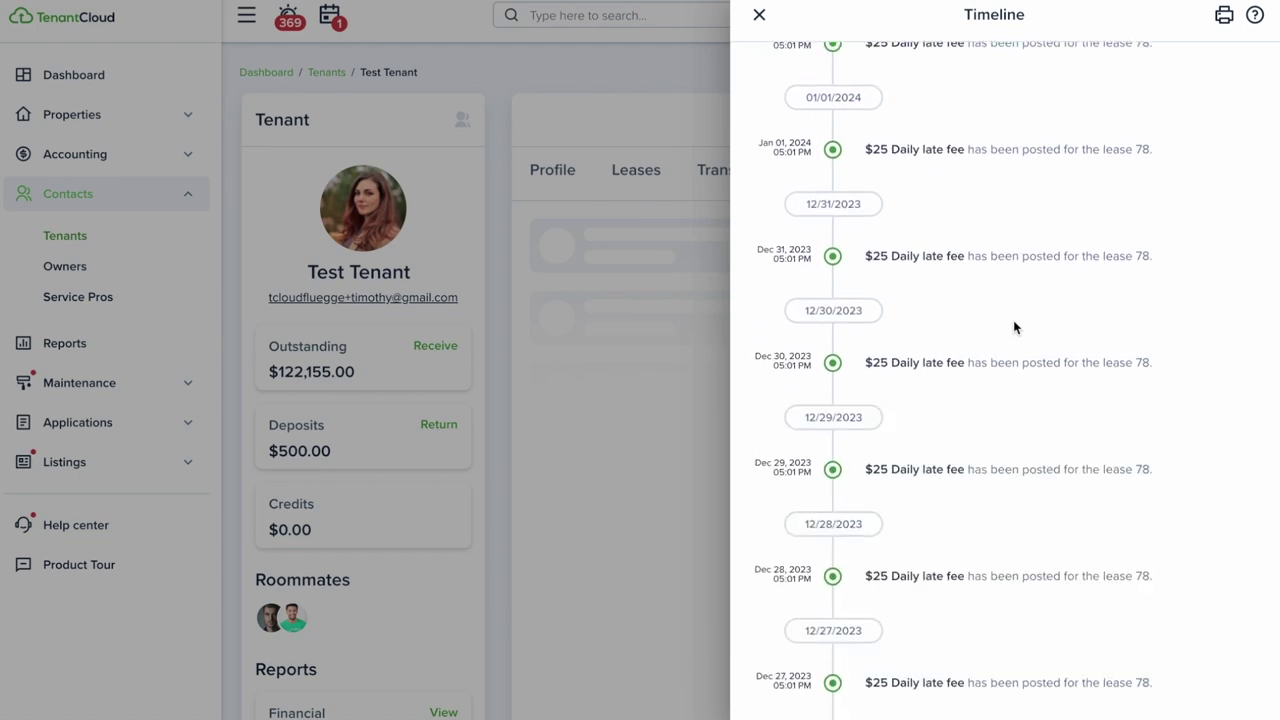
scroll(1013, 327, down, 10)
scroll(1013, 320, down, 6)
scroll(1013, 320, up, 20)
scroll(1012, 323, down, 2)
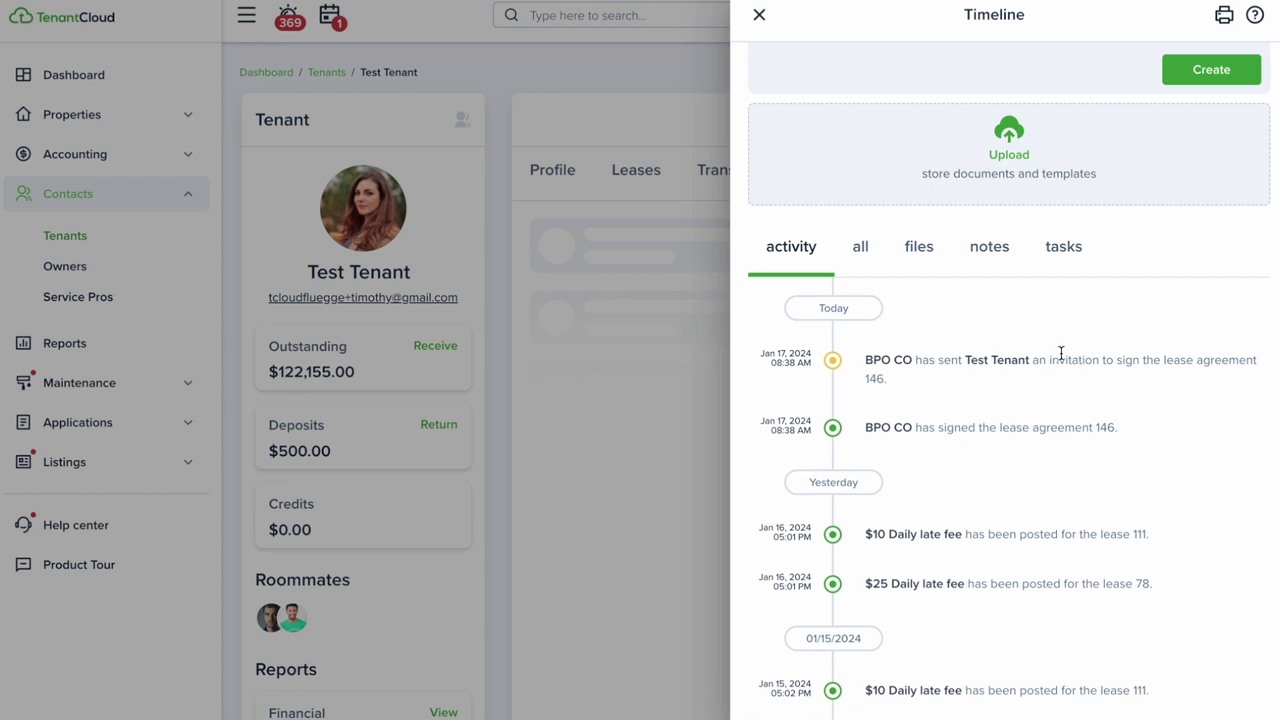
click(625, 362)
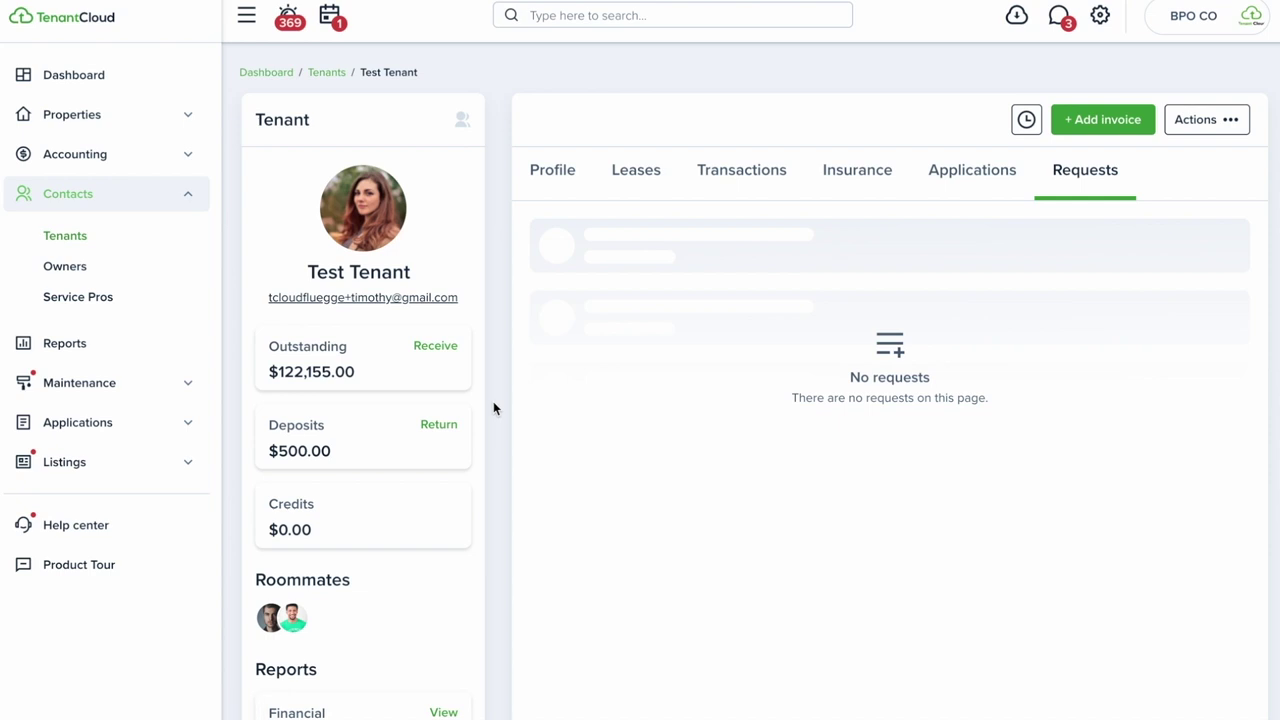
View the maintenance requests in detail and list form, and open the Requests Board
click(91, 388)
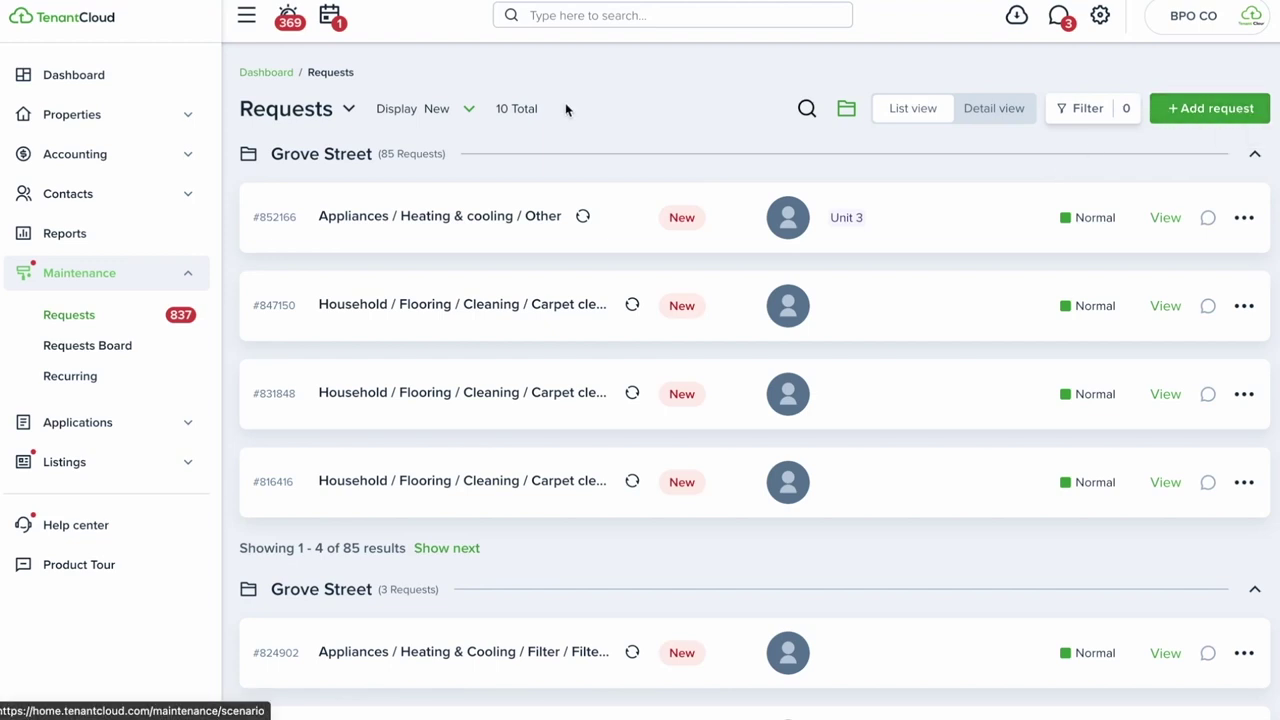
click(988, 106)
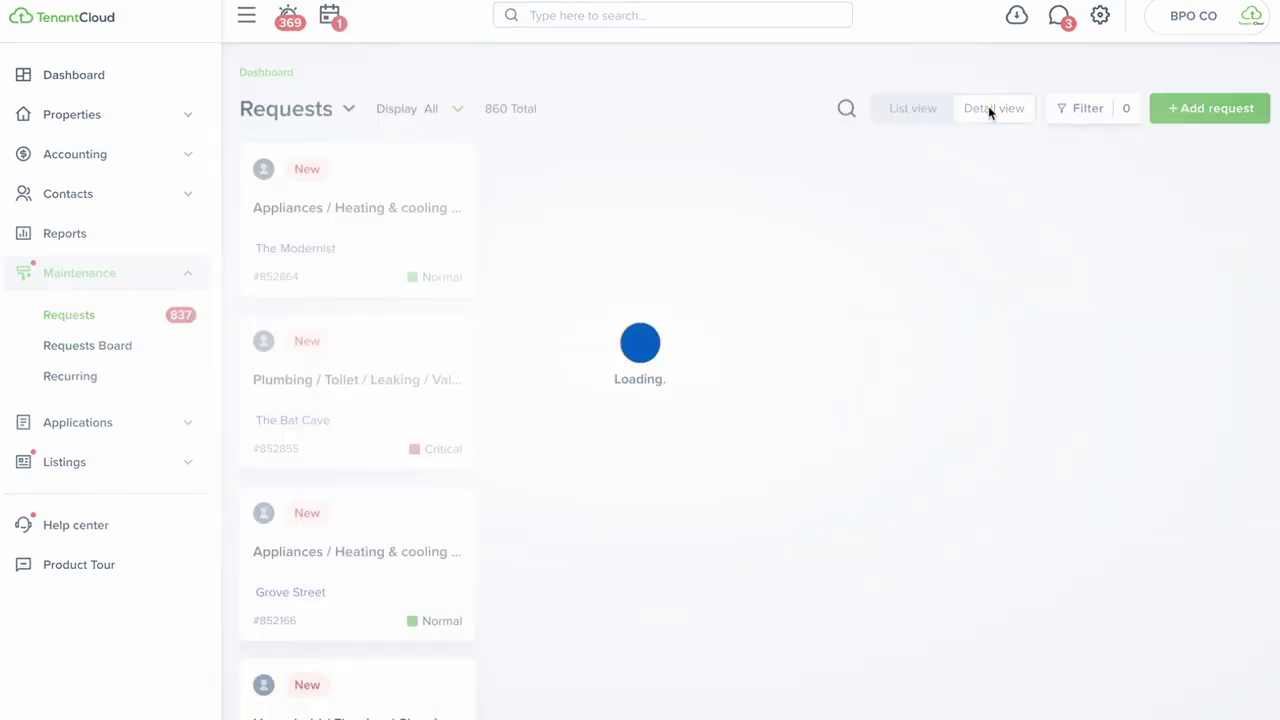
click(903, 107)
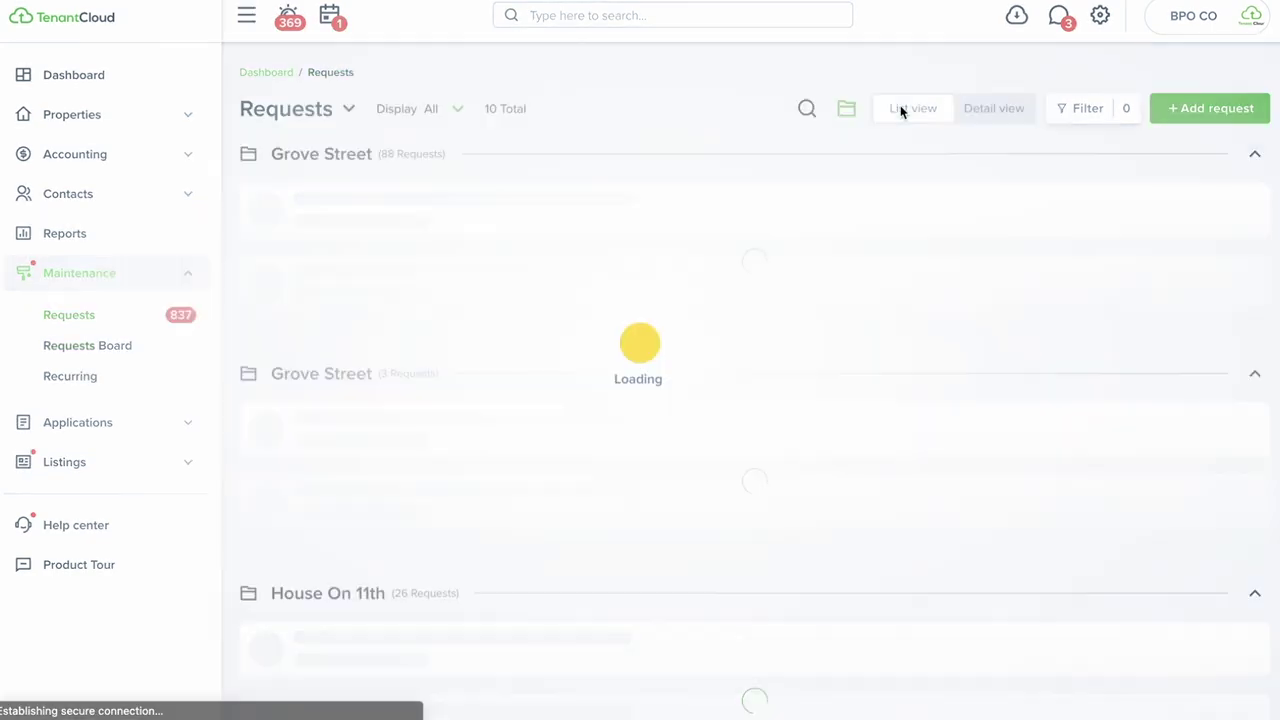
click(349, 108)
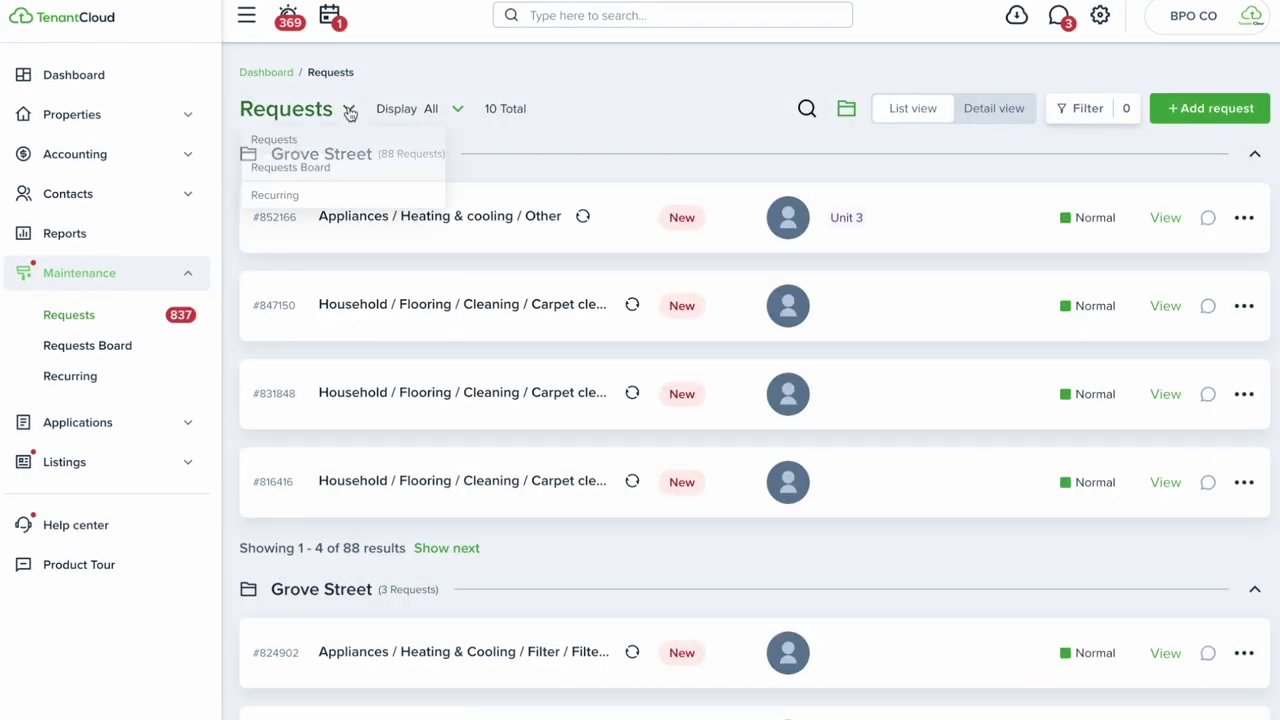
click(312, 190)
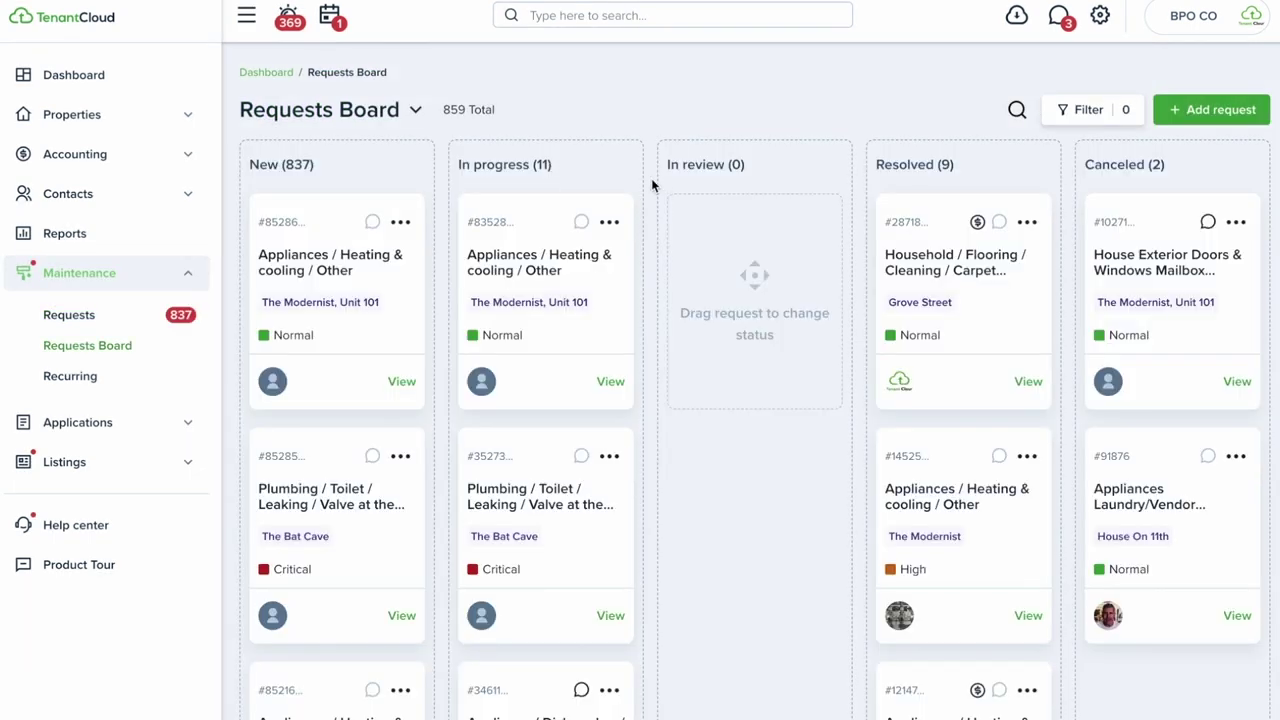
Move the new Appliances / Heating & cooling / Other request for The Modernist, Unit 101 to In progress on the board
click(415, 110)
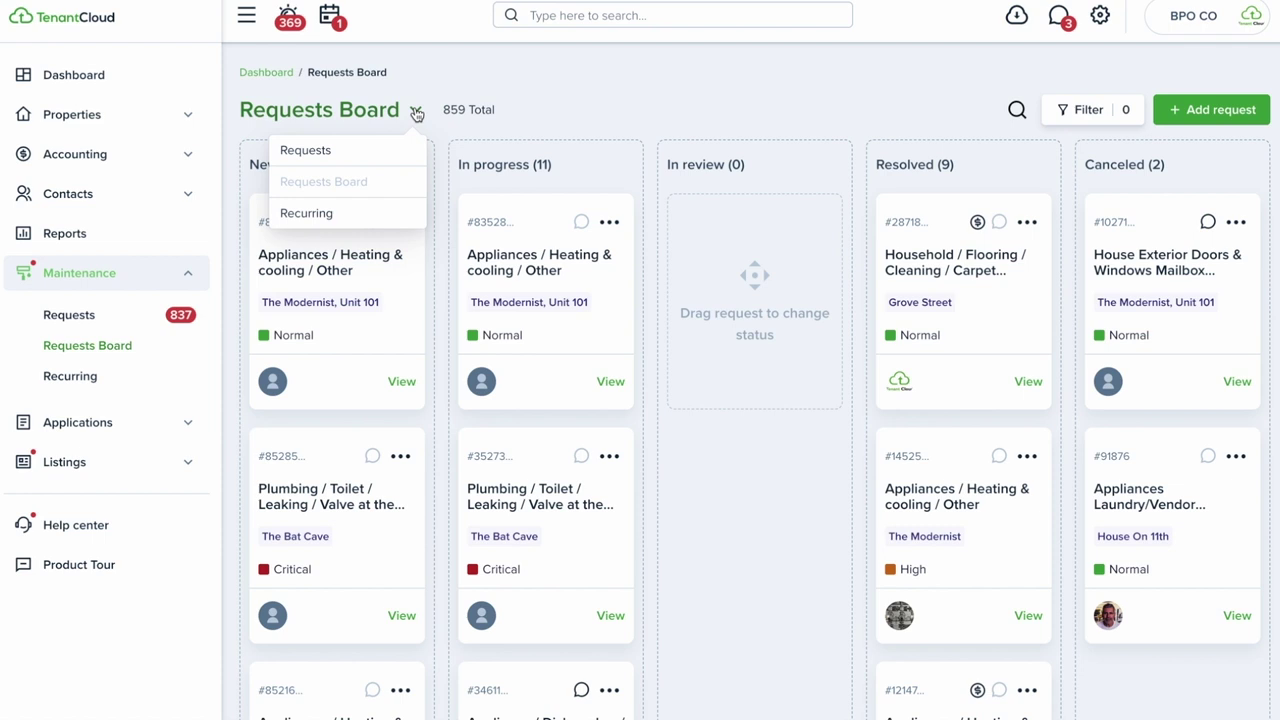
click(416, 112)
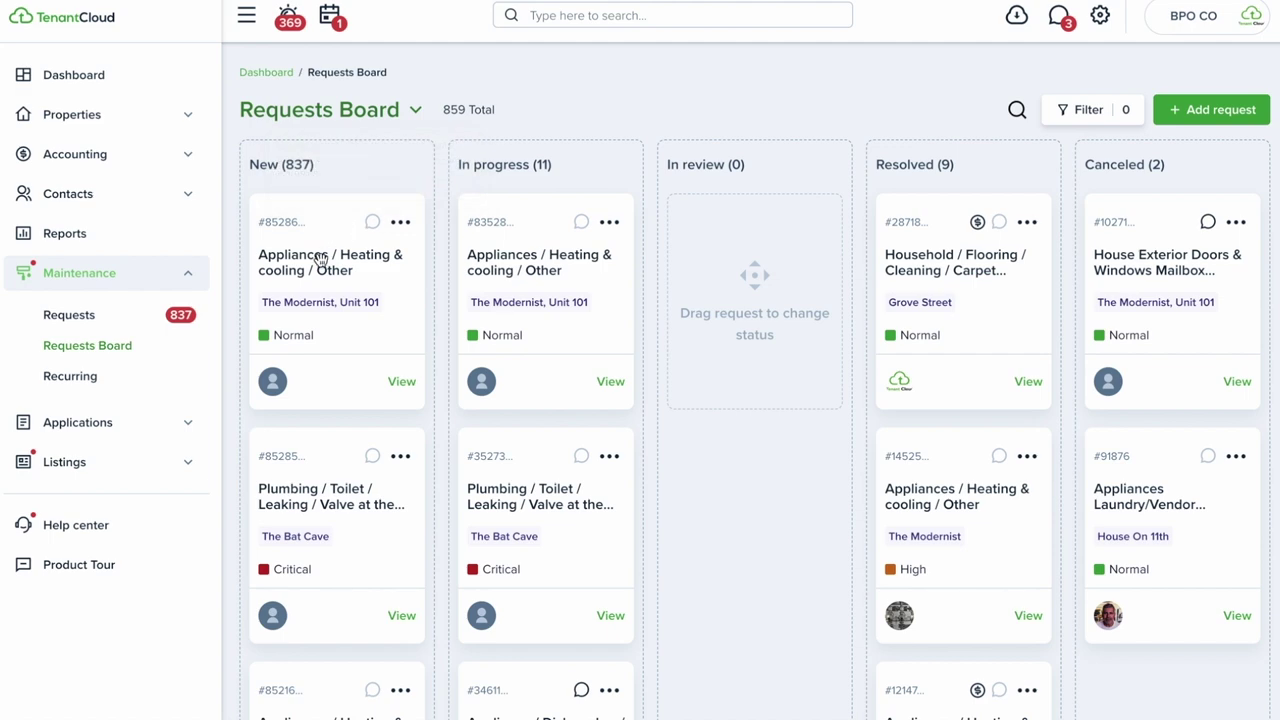
drag(372, 252, 560, 254)
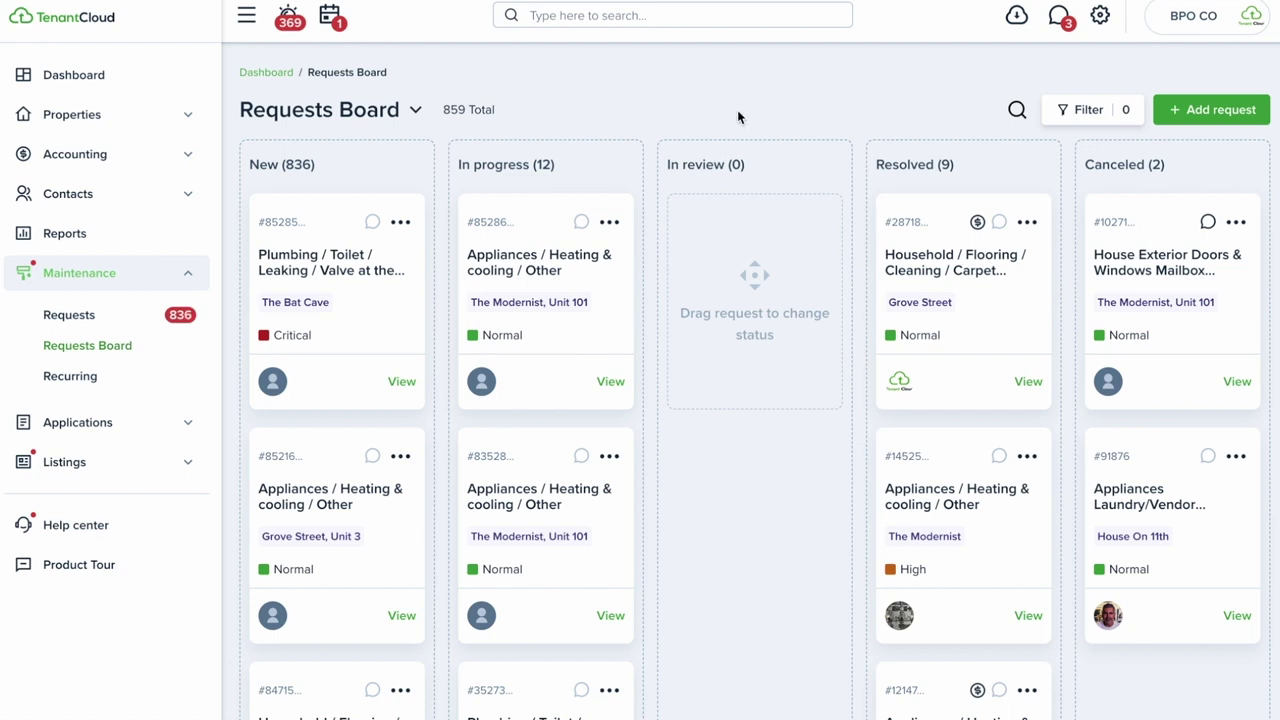
click(416, 111)
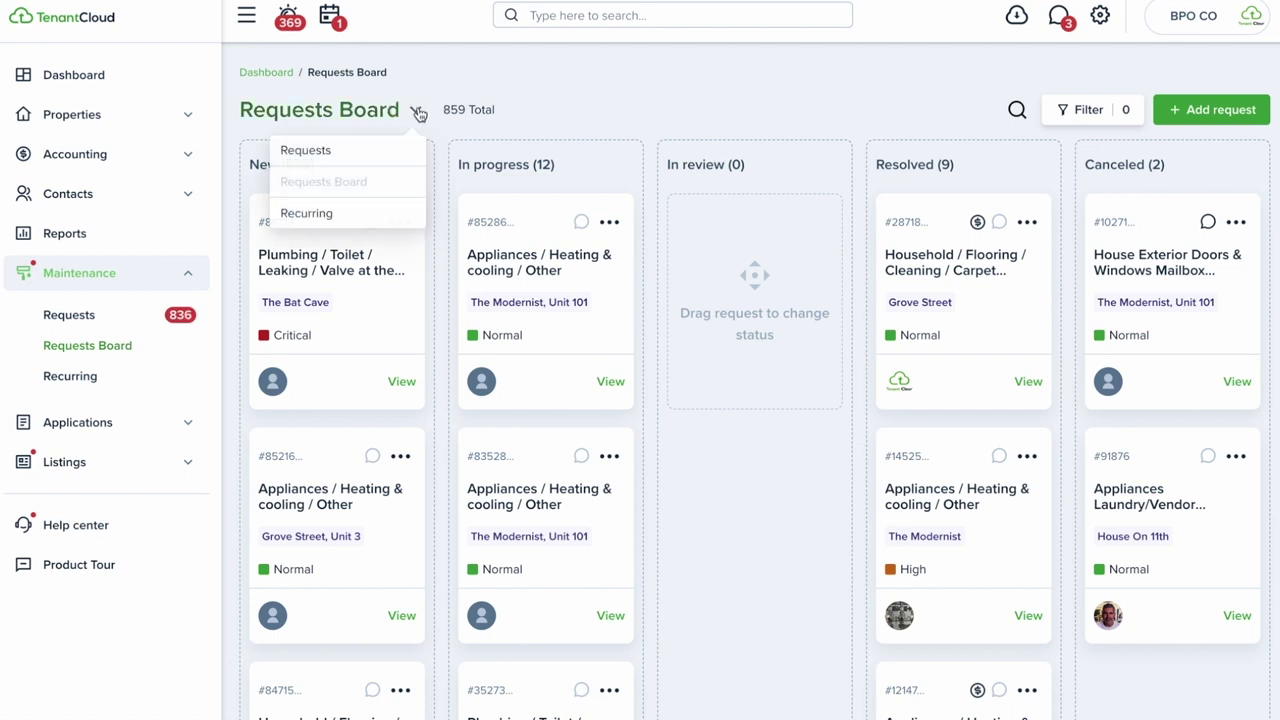
click(647, 113)
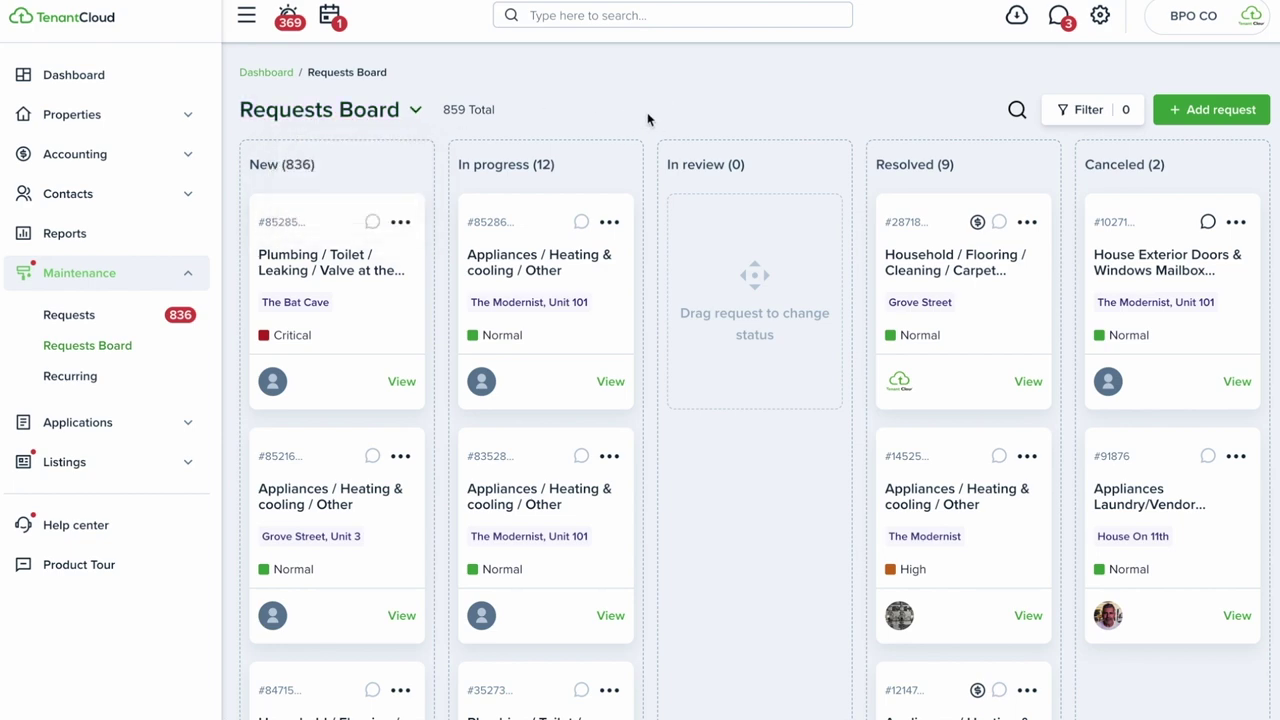
Start a new maintenance request of the Basic request type and look through the issue categories
click(1211, 110)
scroll(654, 480, down, 1)
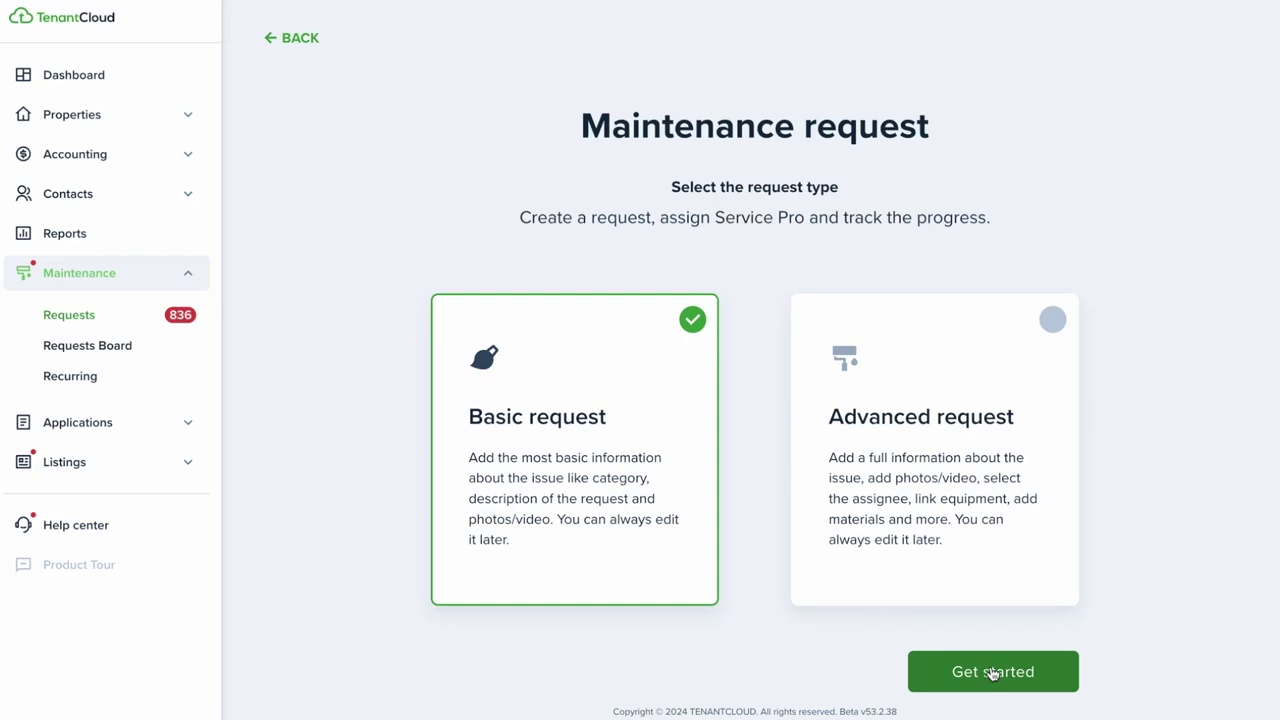
click(994, 676)
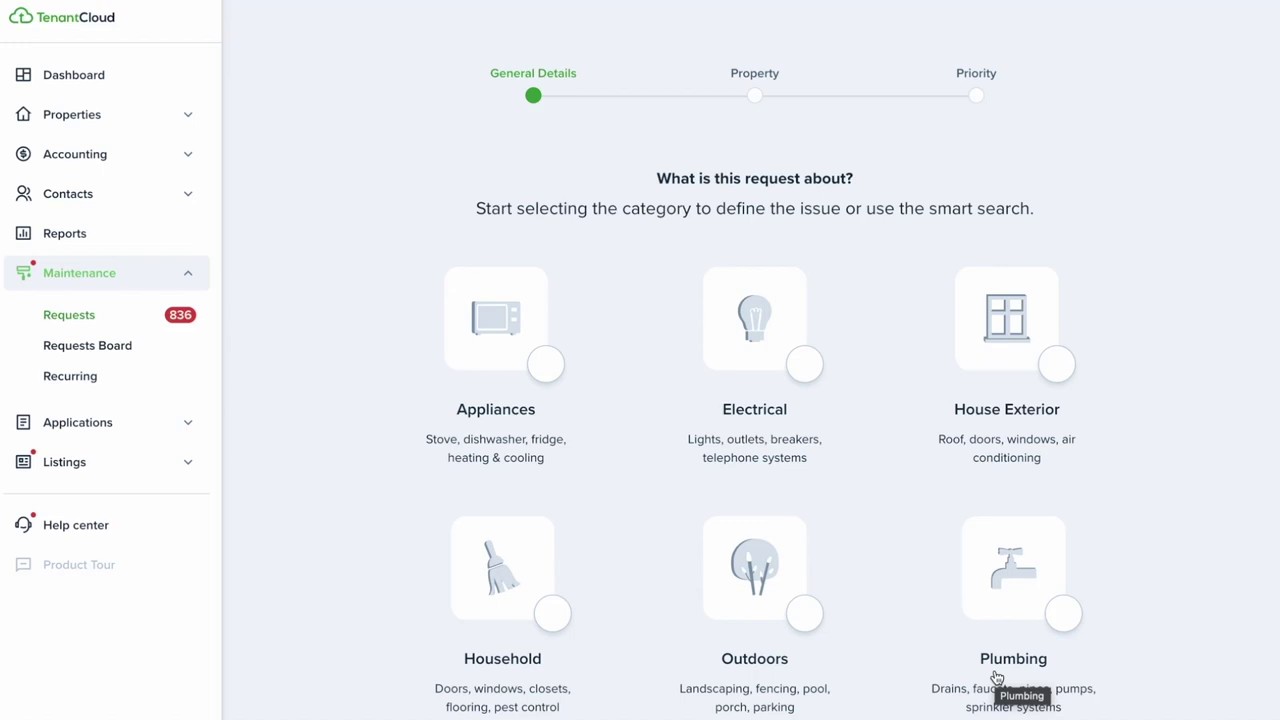
scroll(630, 339, down, 2)
scroll(630, 339, up, 2)
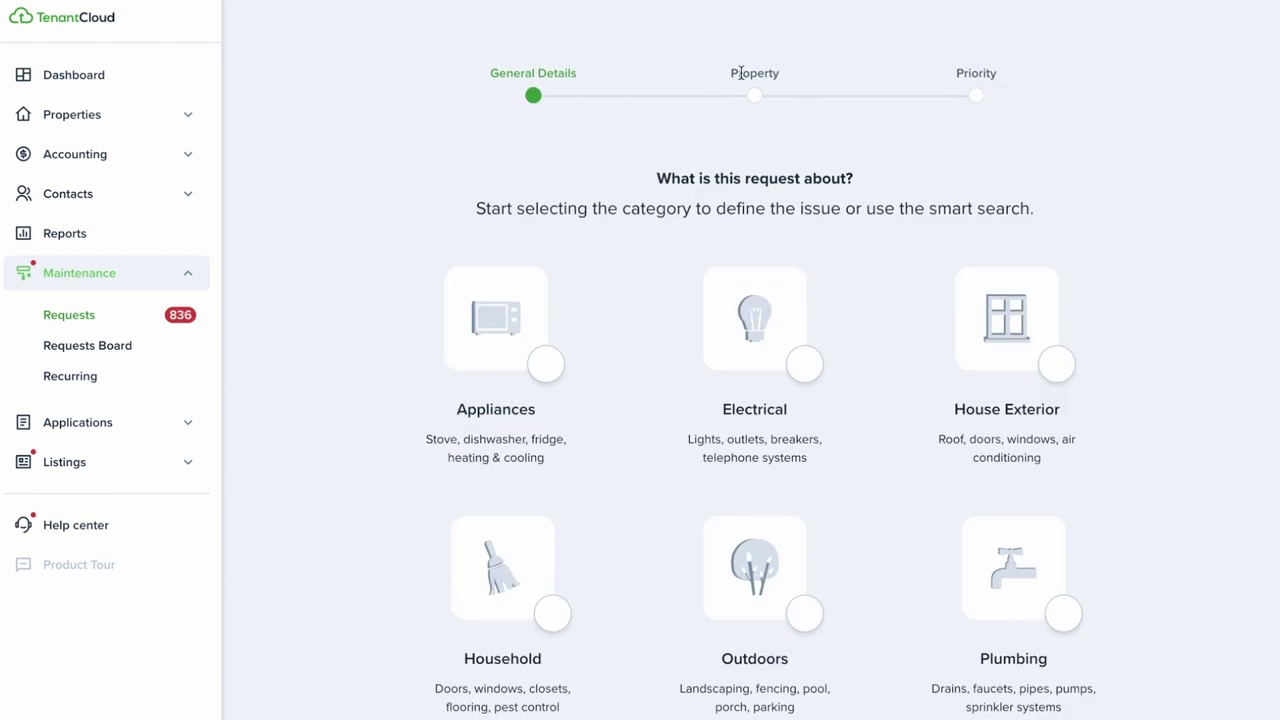
scroll(740, 380, down, 2)
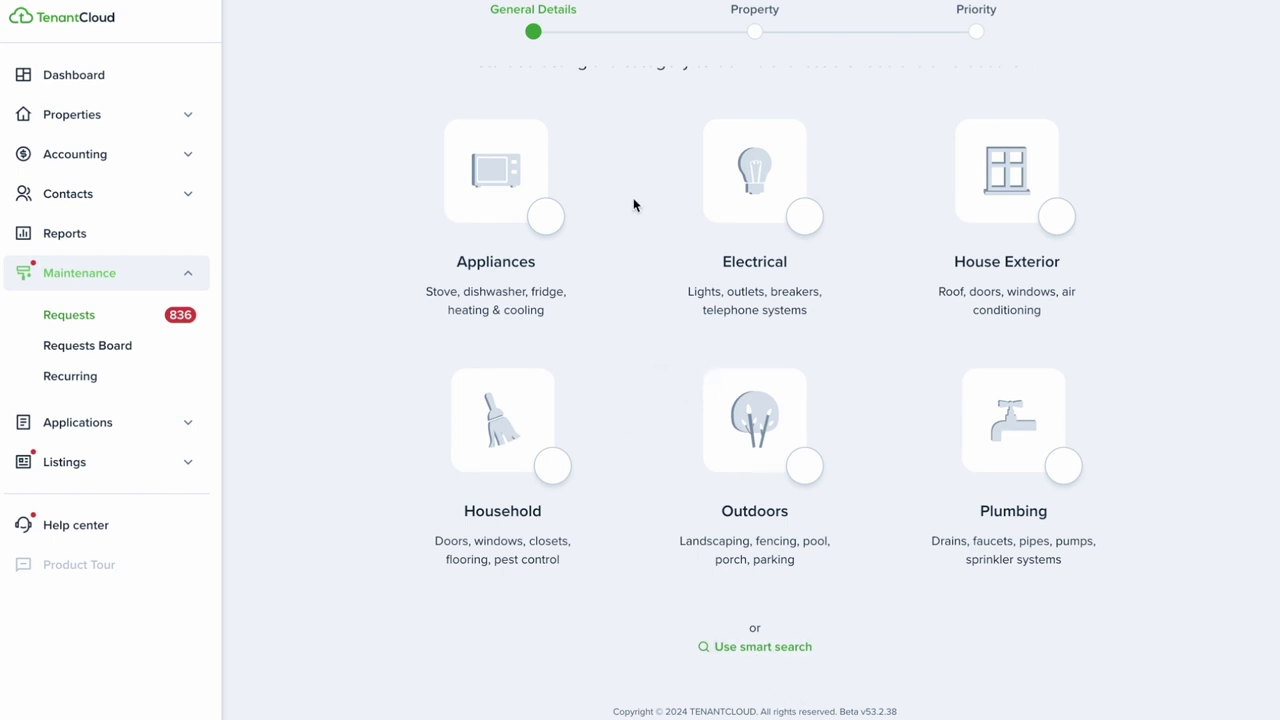
Classify the request as Appliances, Dishwasher, Power, Won't turn on, and continue to the issue description without attachments or video
click(541, 224)
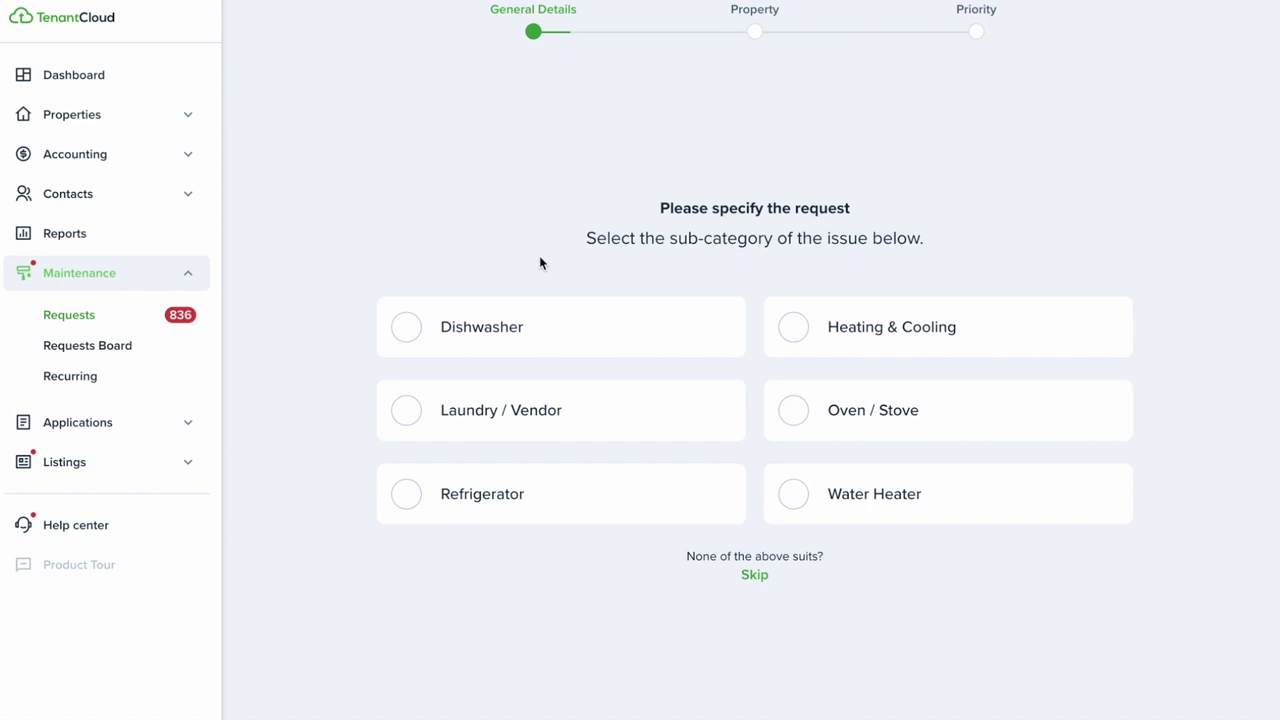
click(478, 330)
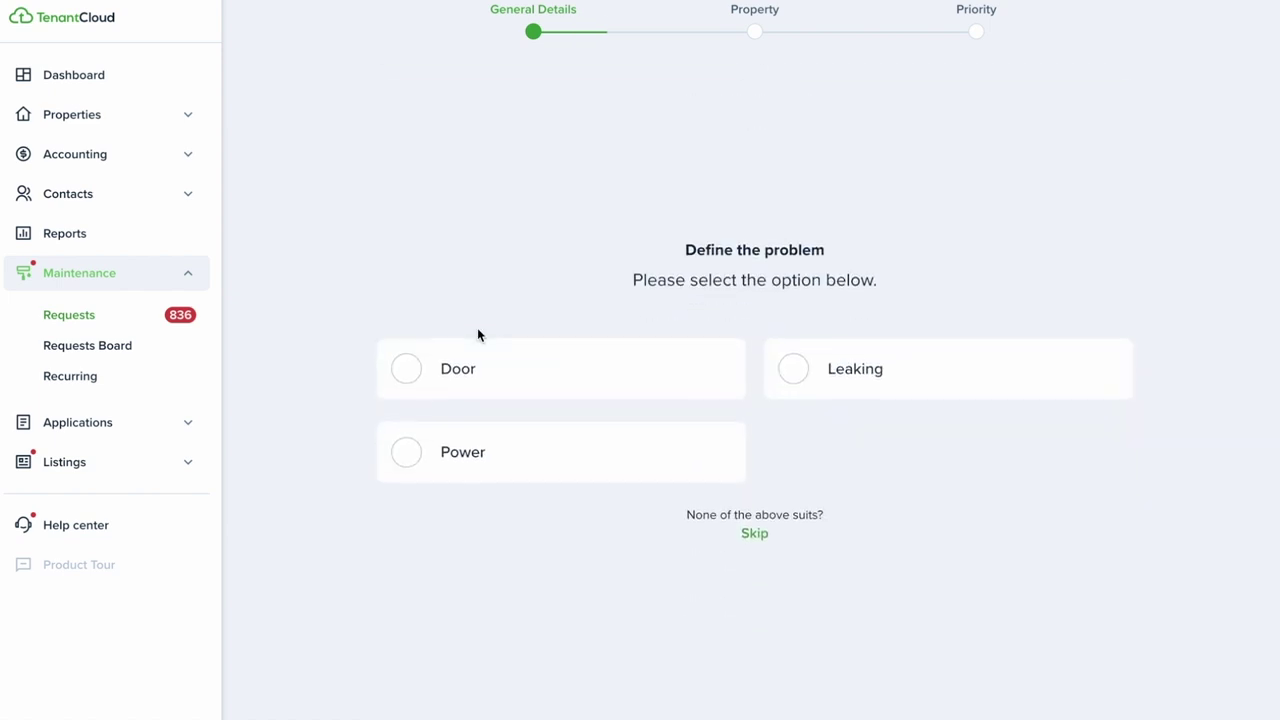
click(401, 470)
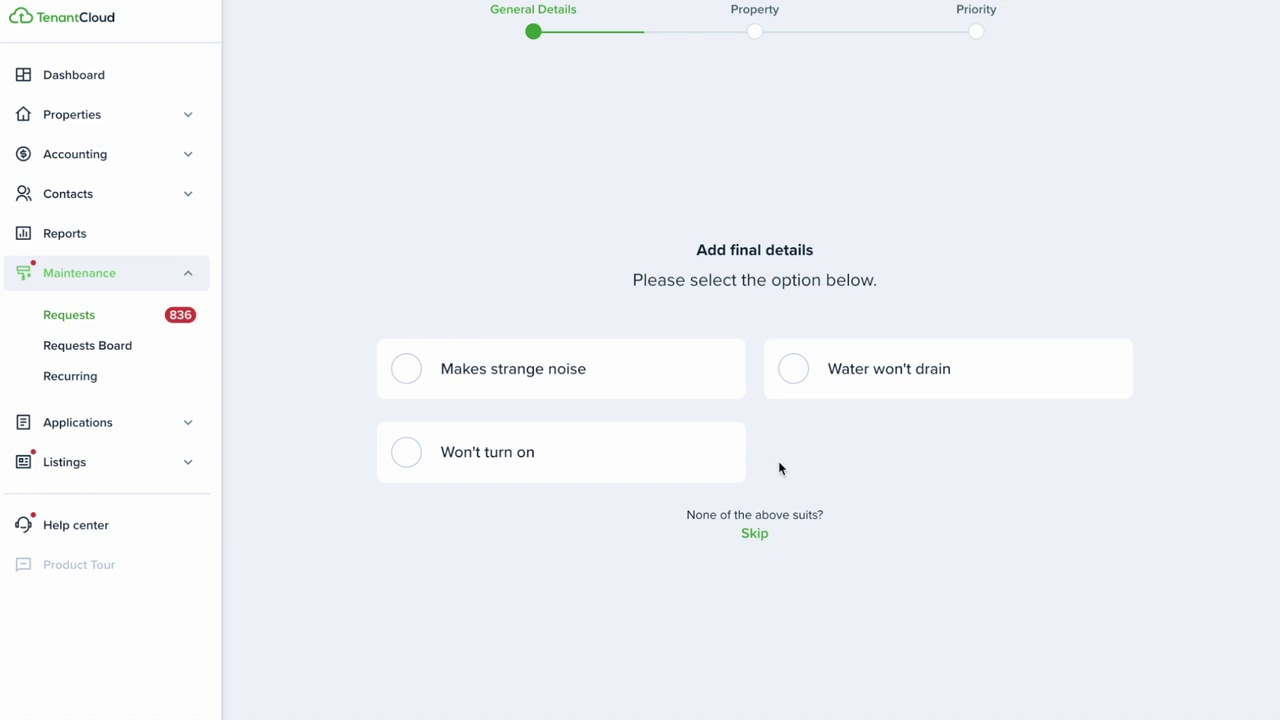
click(401, 459)
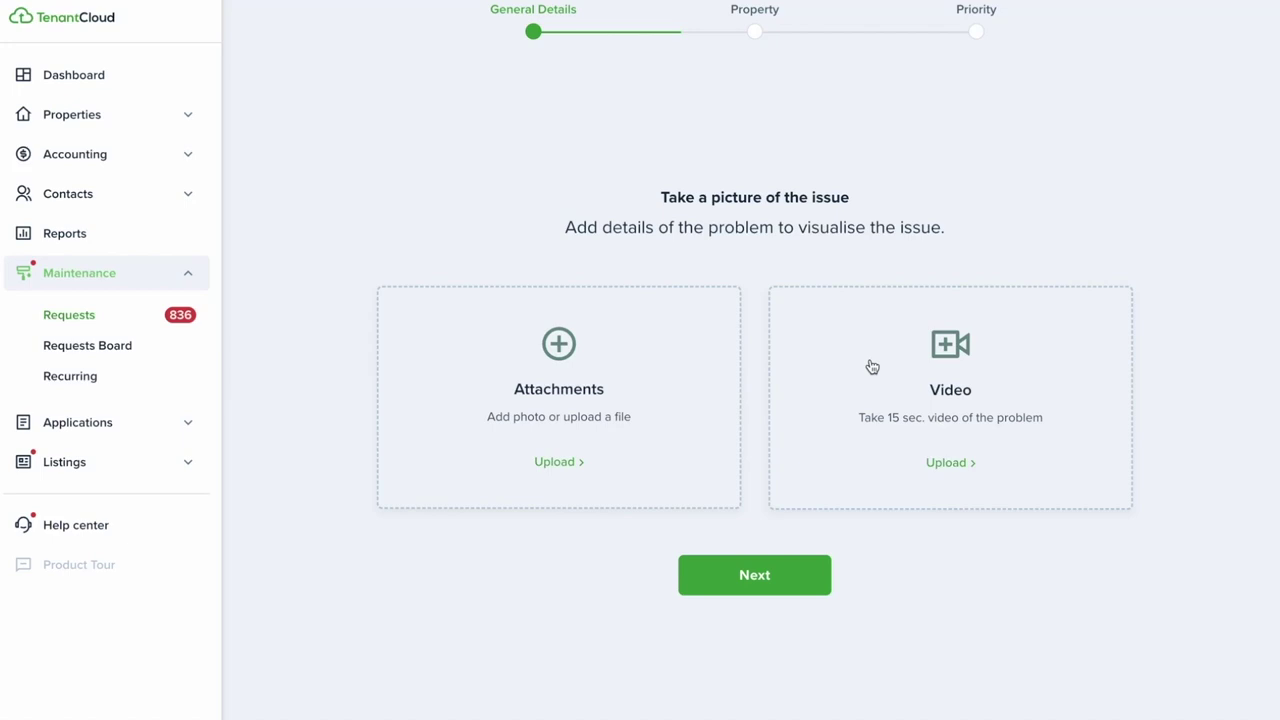
click(754, 590)
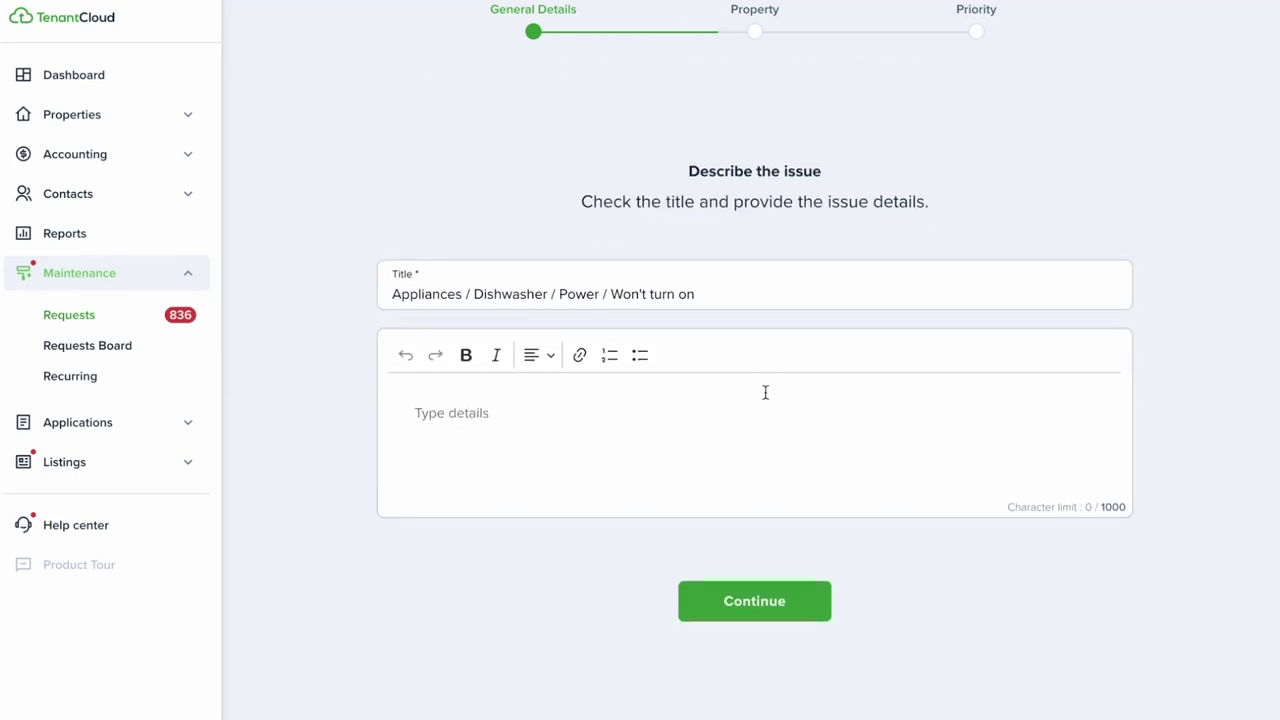
Leave the issue description blank, select the Grove Street property, keep Normal priority, create the request and dismiss the confirmation dialog
click(765, 392)
click(751, 605)
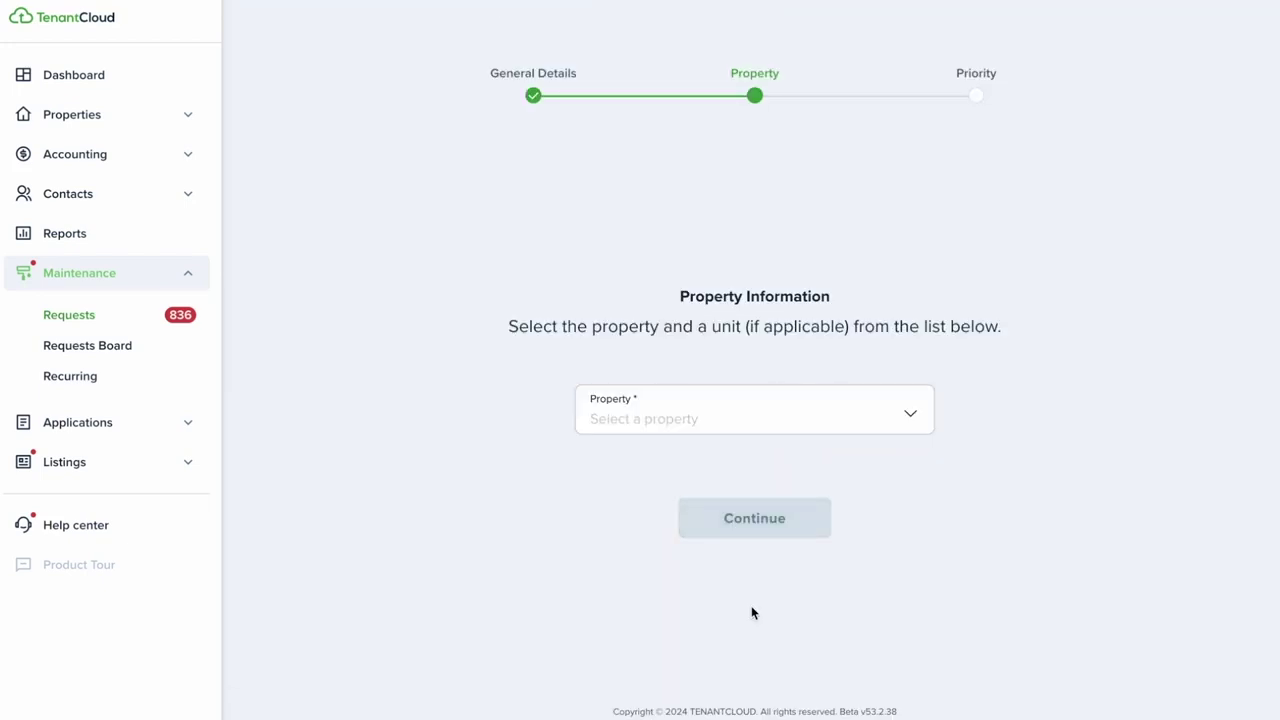
click(771, 417)
click(723, 190)
click(771, 535)
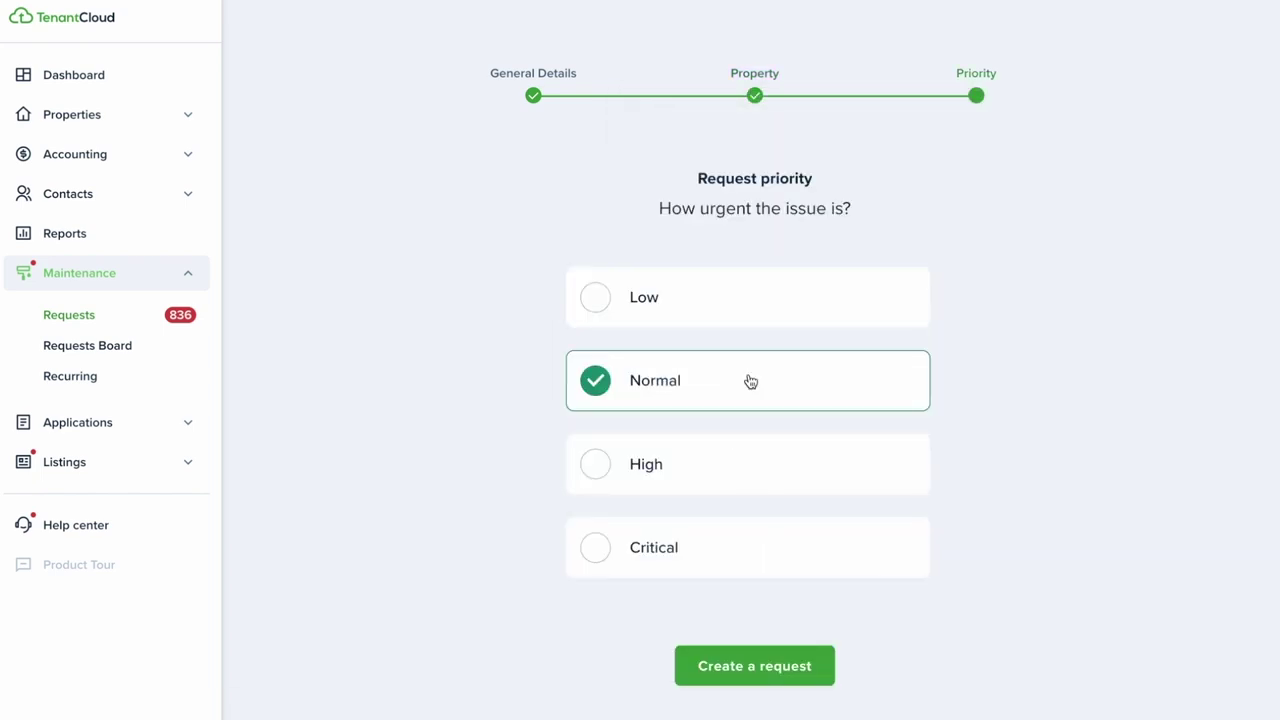
click(763, 676)
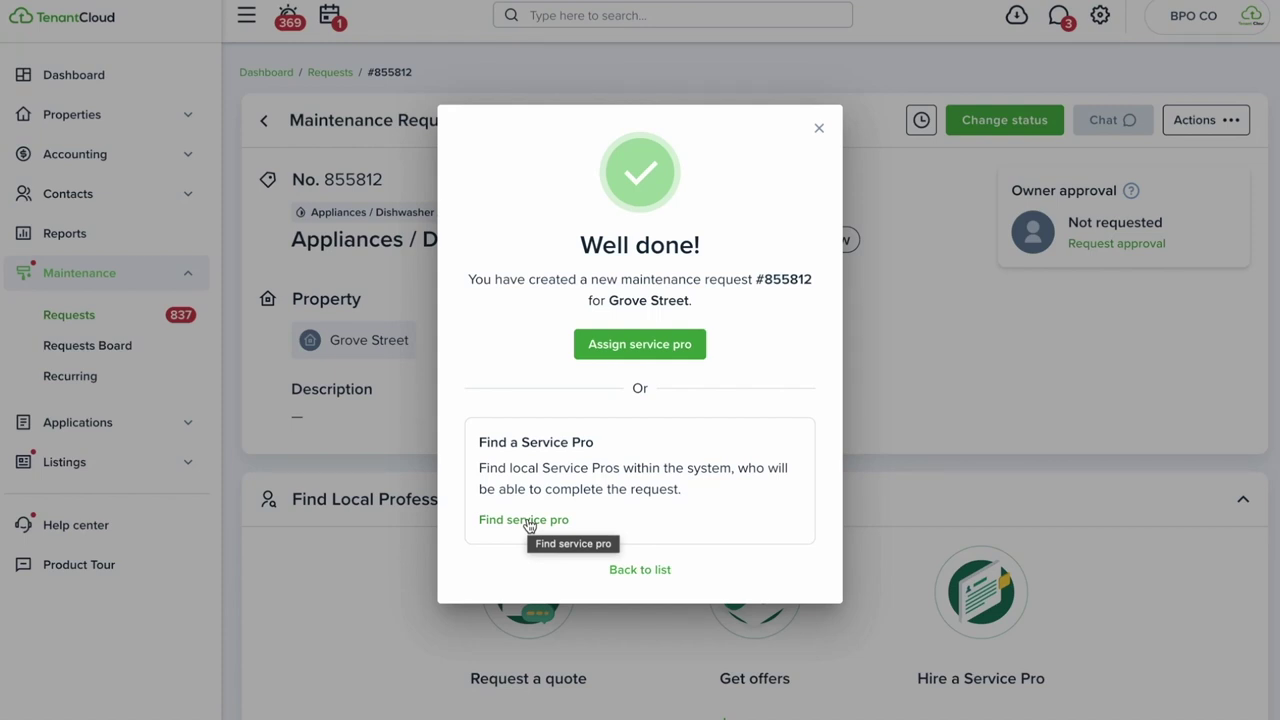
click(819, 131)
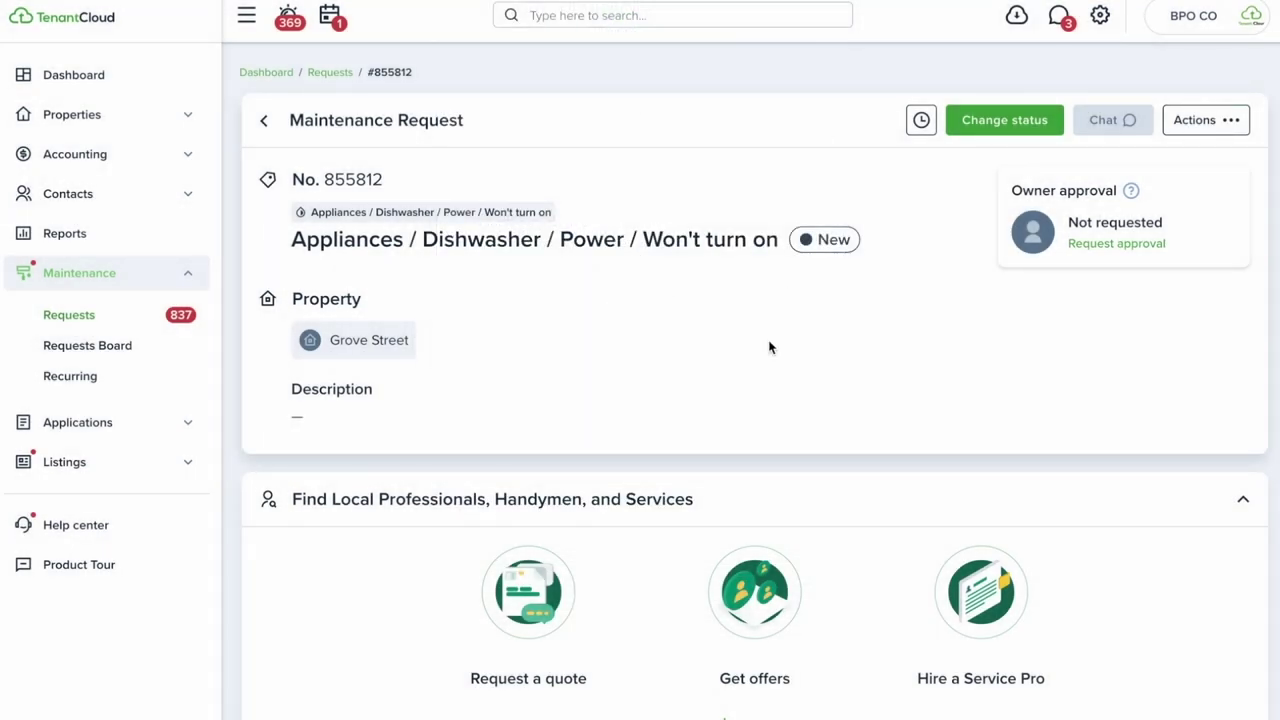
Look through the new maintenance request's sections, including the local professionals options, and view its available actions
scroll(769, 347, down, 15)
scroll(769, 347, up, 5)
scroll(769, 347, up, 9)
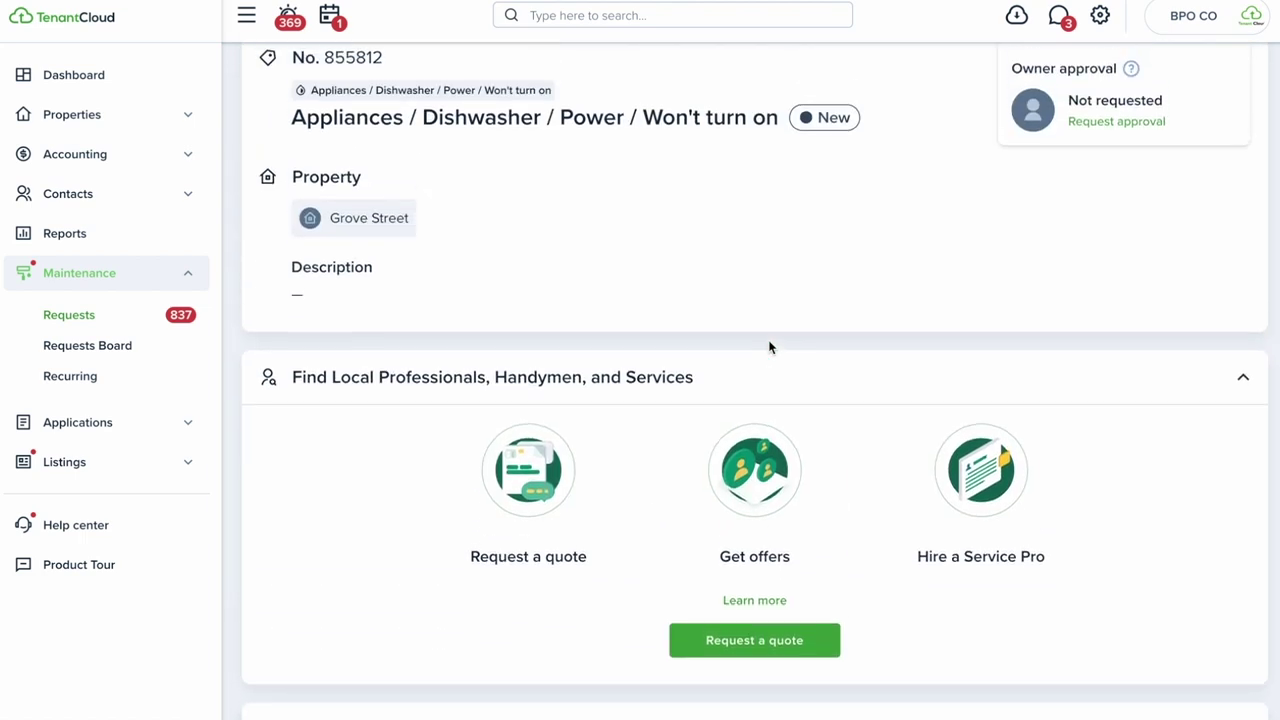
scroll(769, 347, down, 2)
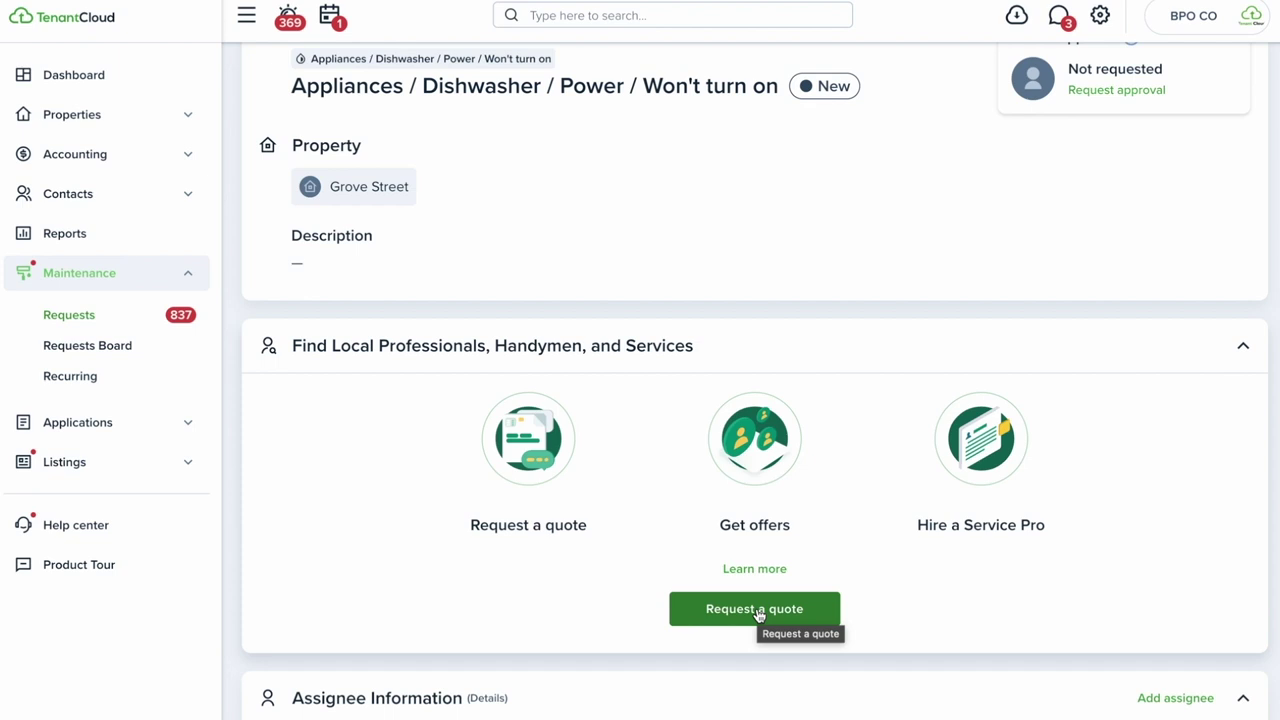
scroll(790, 560, up, 2)
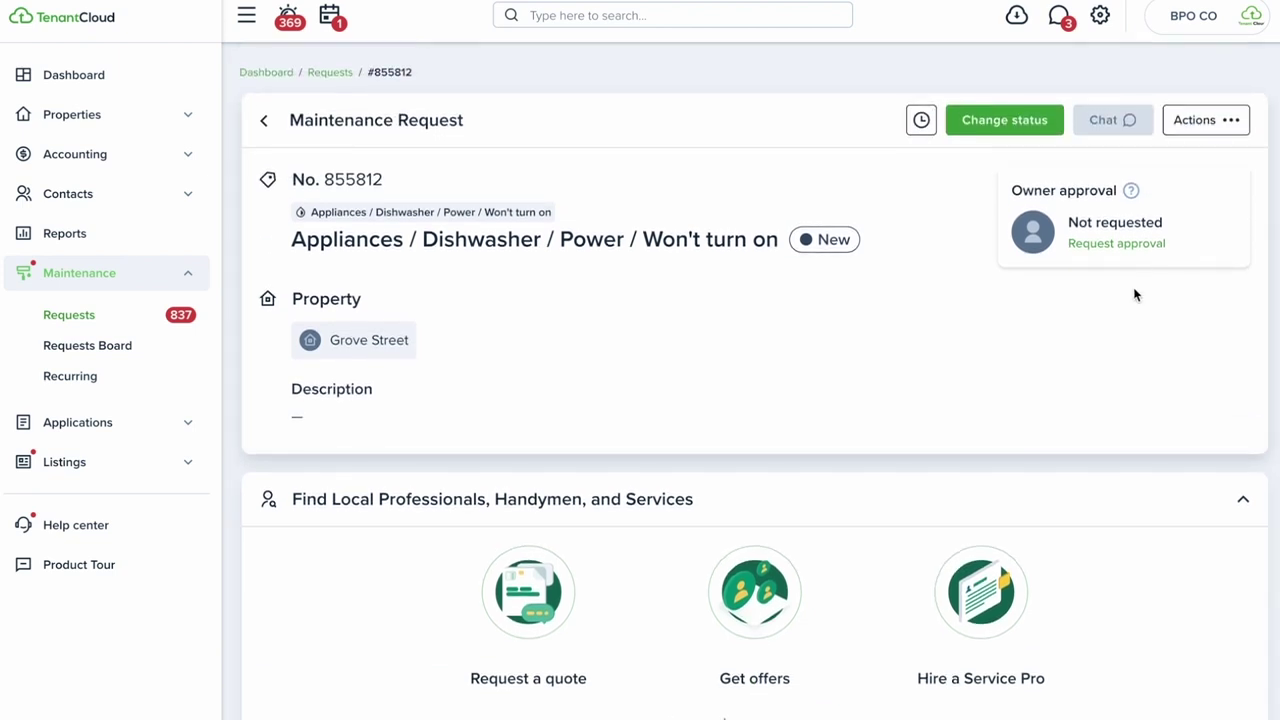
click(1193, 128)
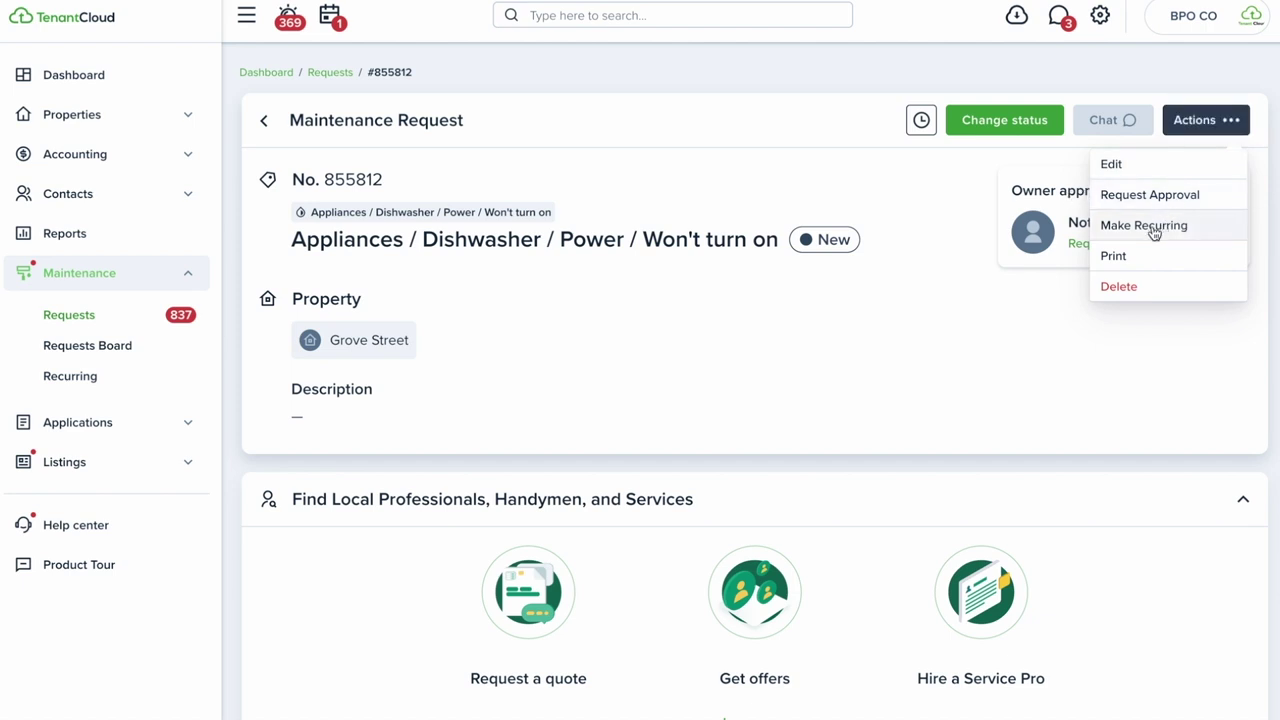
click(786, 369)
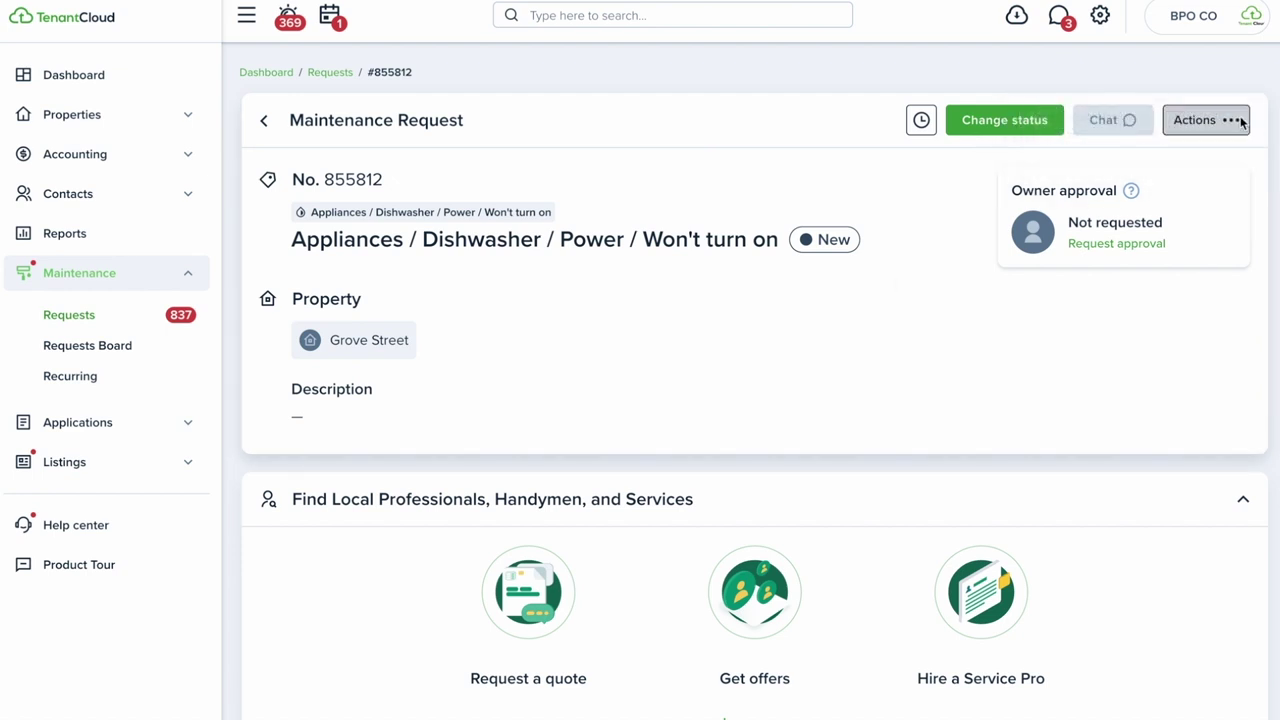
View the owner approval form for the dishwasher request and close it without sending
click(1205, 122)
click(1169, 197)
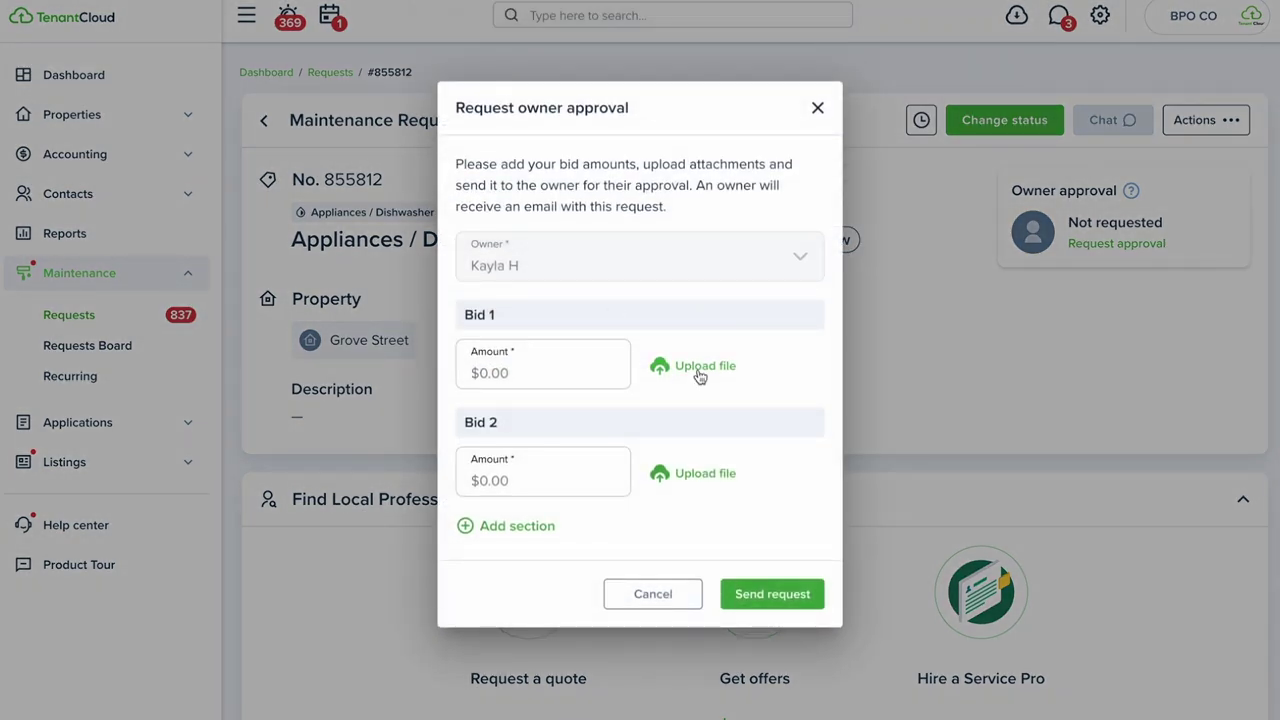
click(655, 603)
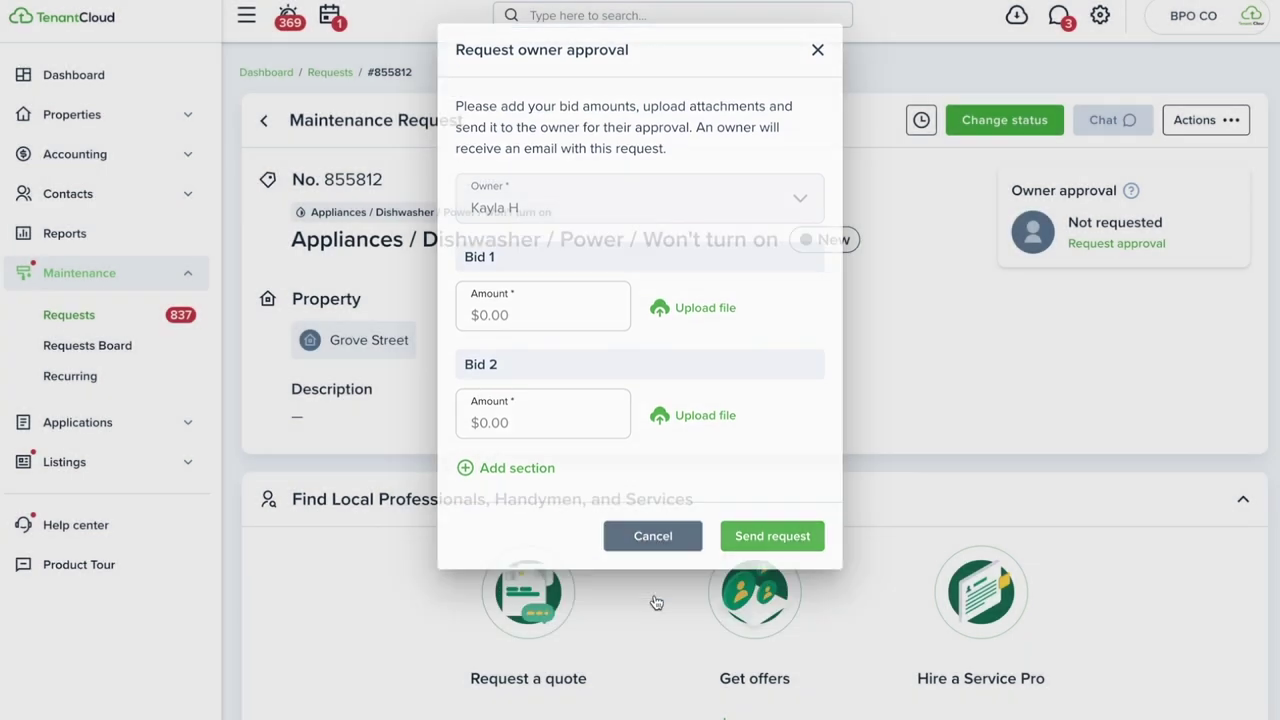
View the team members and Service Pros available as assignees for the request, and close the form without assigning anyone
scroll(790, 372, down, 5)
scroll(790, 370, down, 2)
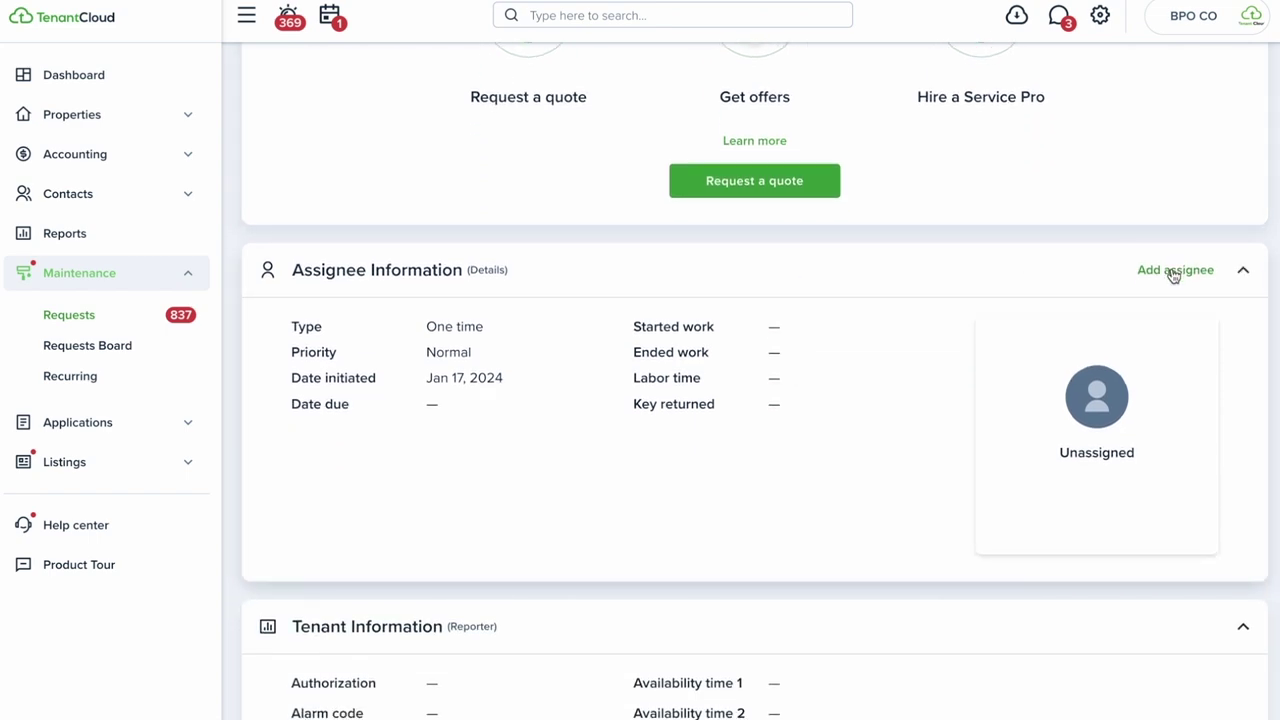
click(1174, 272)
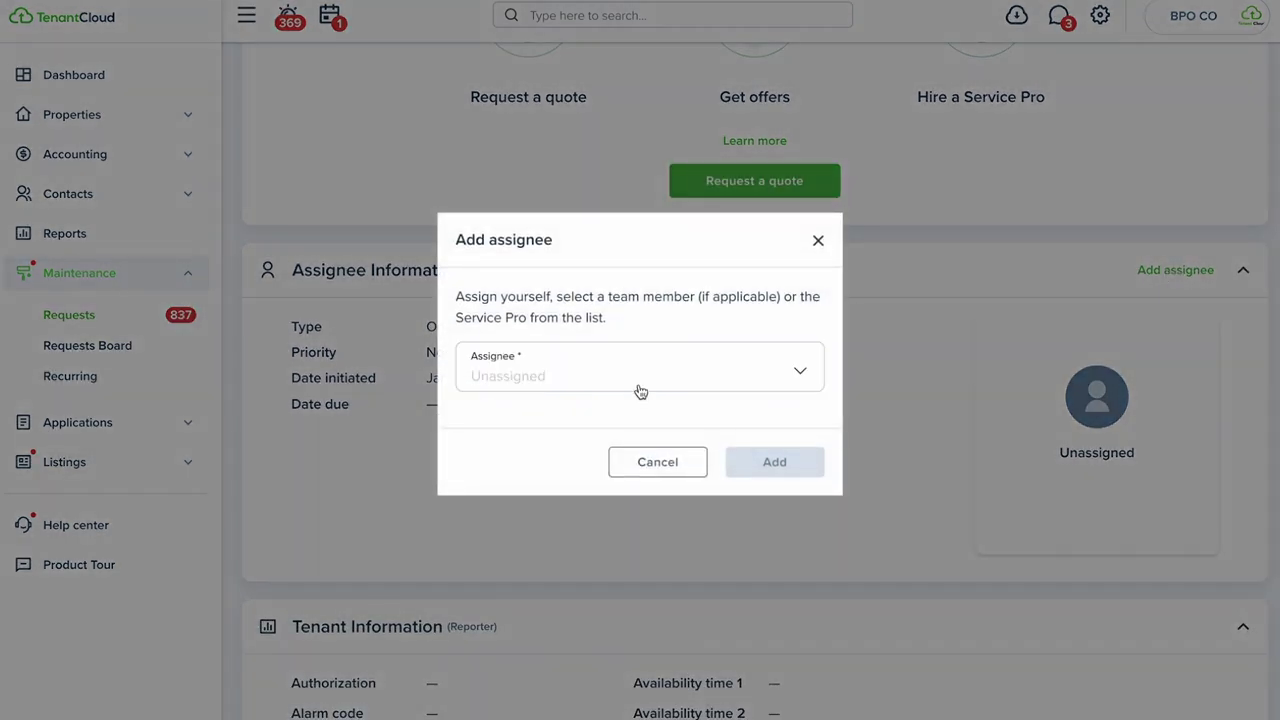
click(638, 390)
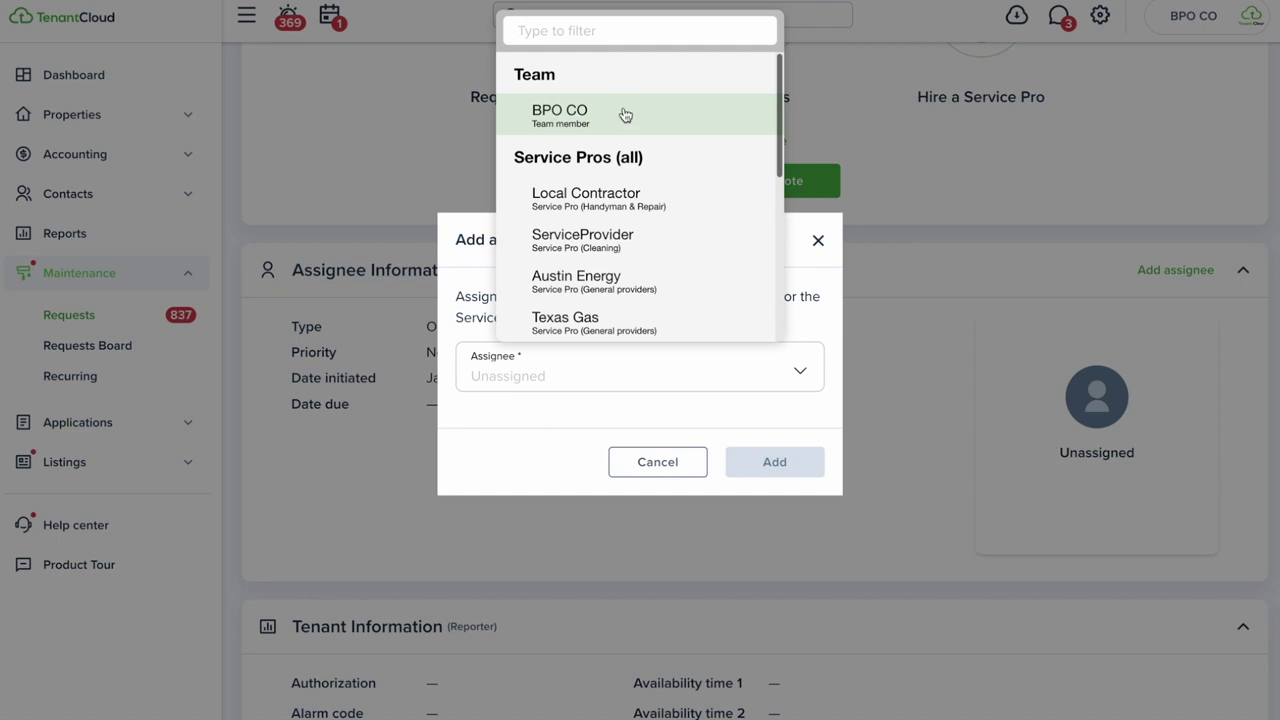
scroll(640, 197, down, 2)
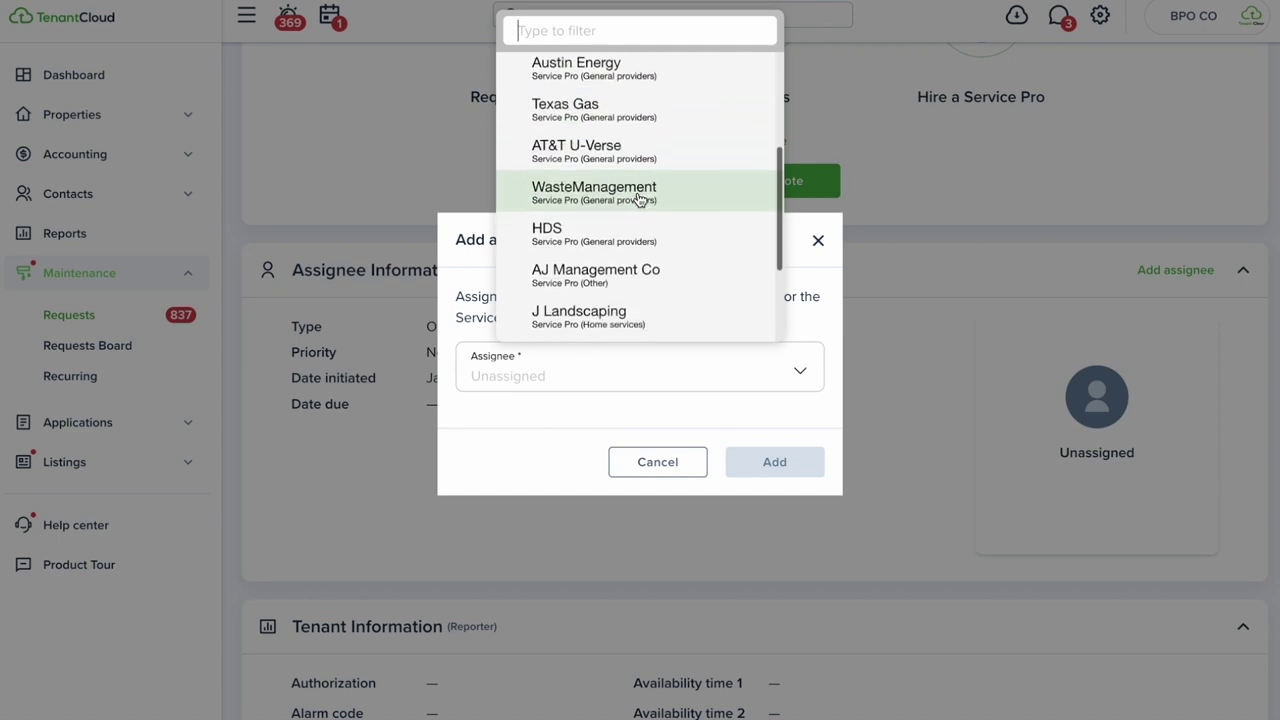
click(789, 252)
click(817, 241)
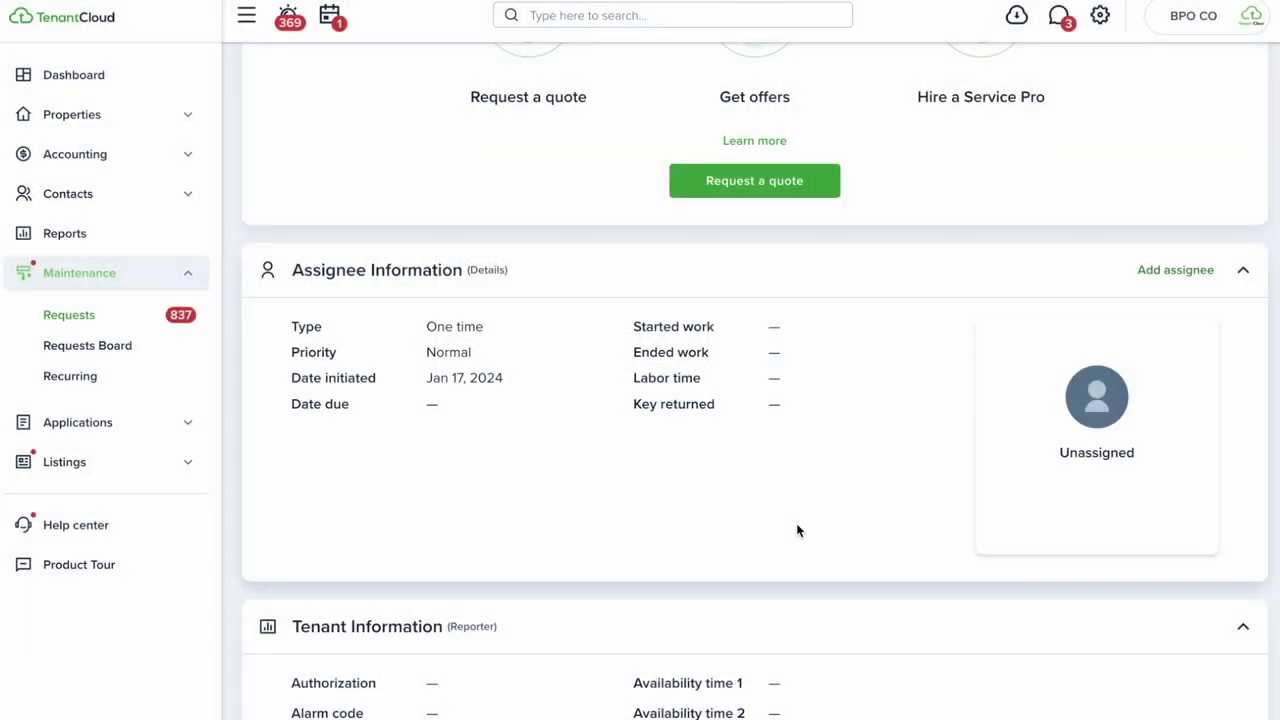
Review the request's tenant, materials, equipment, transactions and attachments sections, and check its available actions again
scroll(797, 529, down, 5)
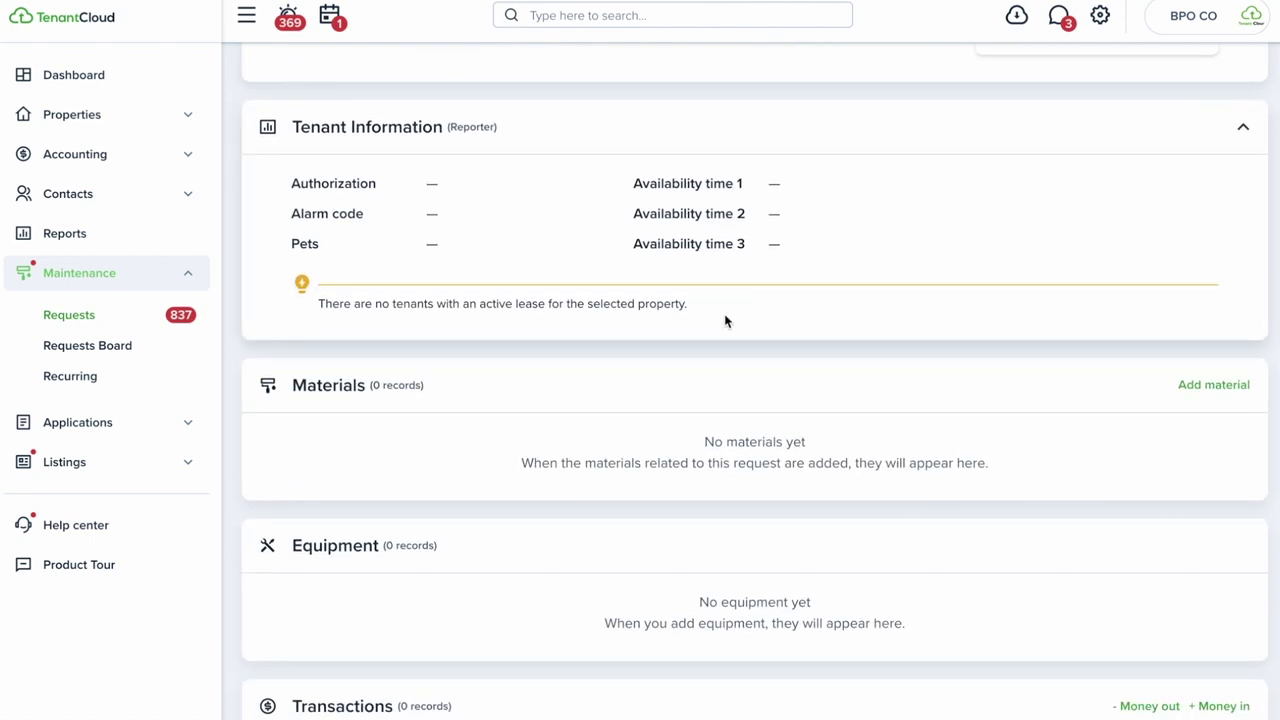
scroll(726, 320, down, 3)
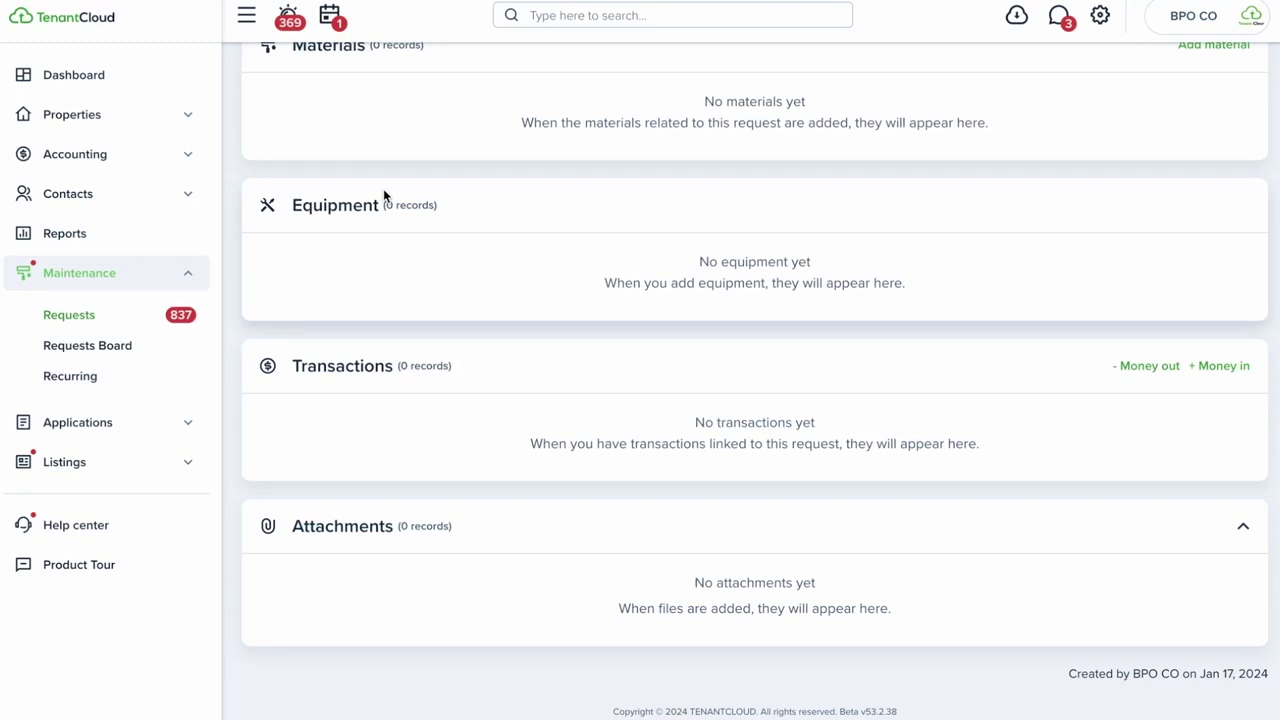
scroll(536, 237, up, 15)
click(1220, 121)
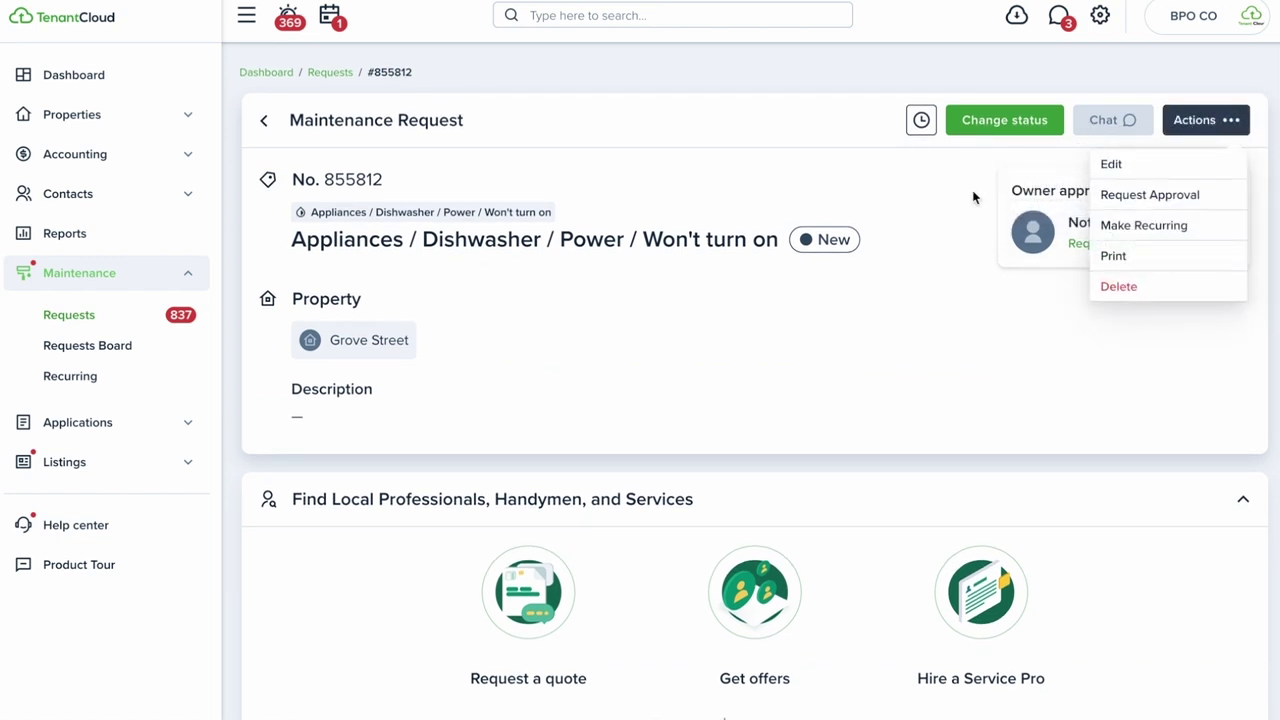
click(495, 172)
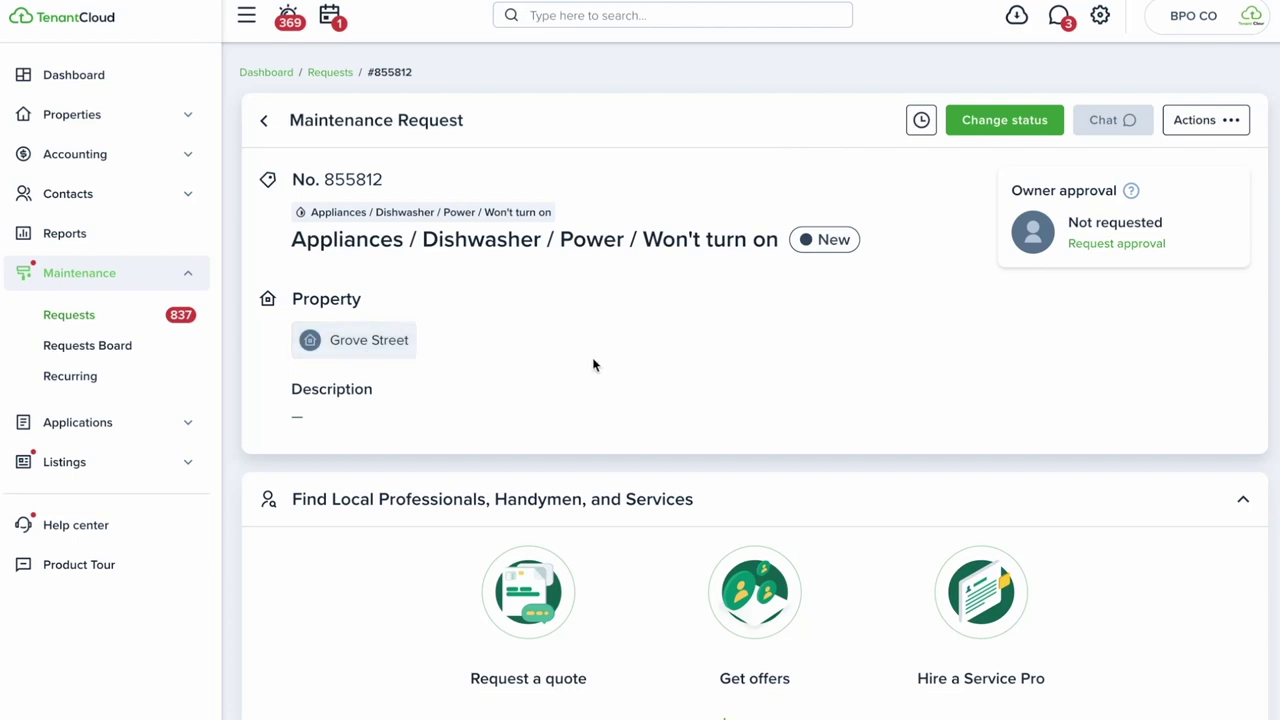
Open the Grove Street property's profile from the maintenance request and look through its details
click(365, 341)
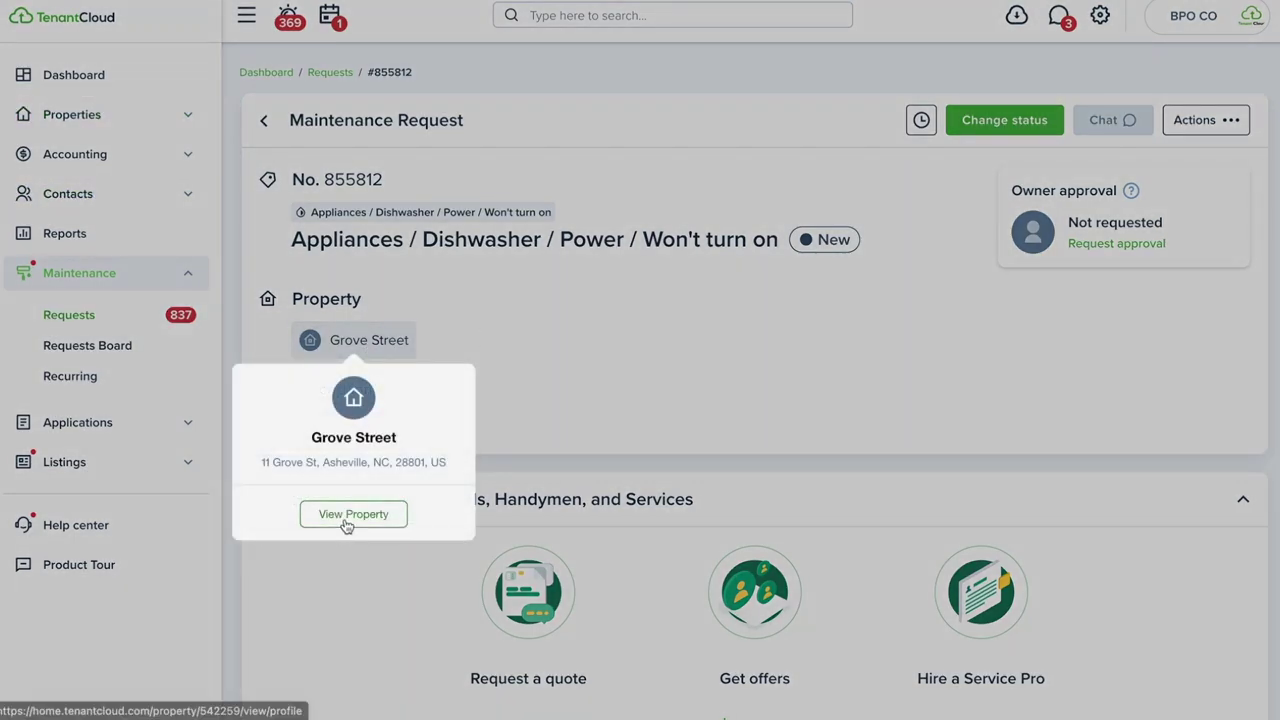
click(344, 516)
scroll(368, 391, down, 3)
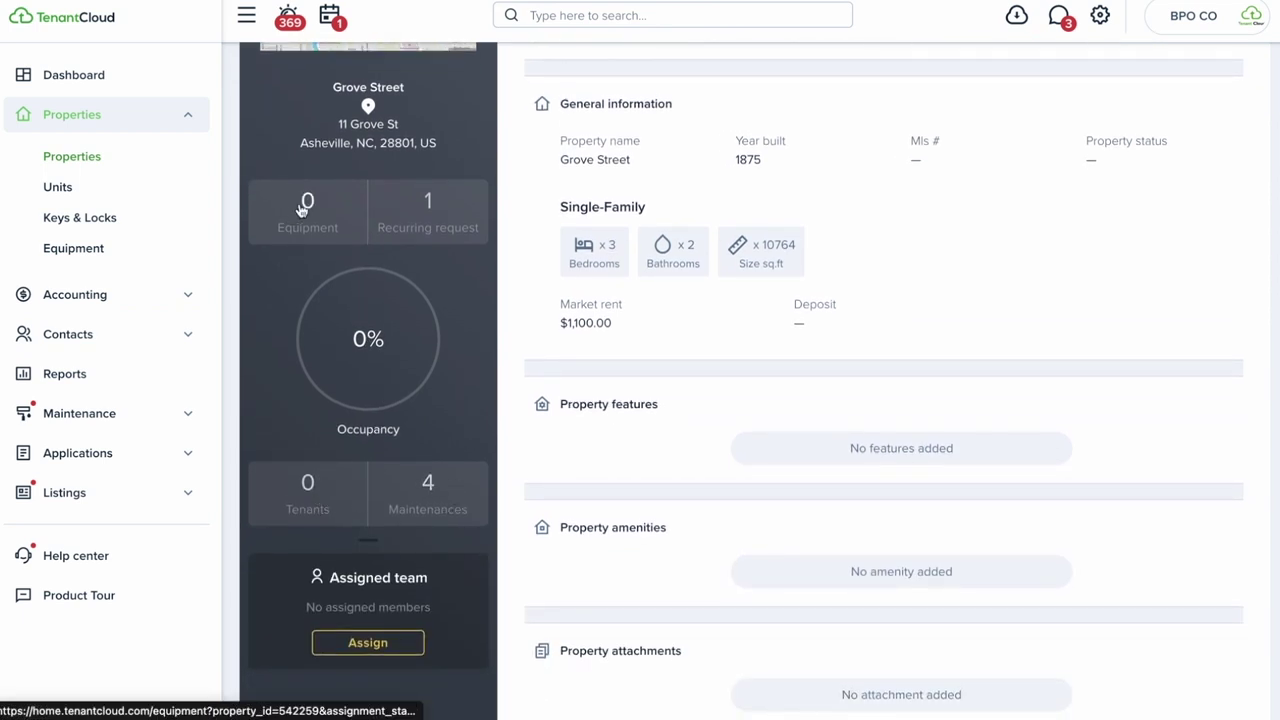
From the properties list, view the equipment of the Asheville Grove Street property and of the two-unit Grove Street property in Boston
click(80, 163)
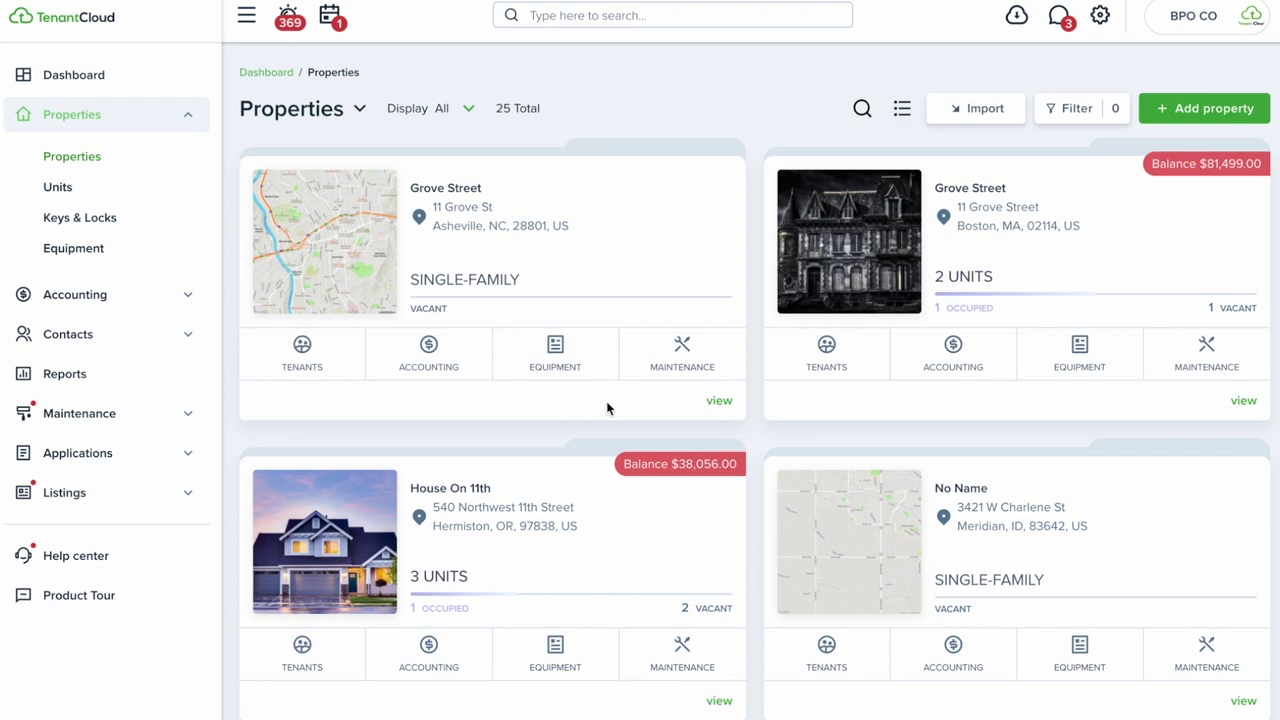
click(553, 352)
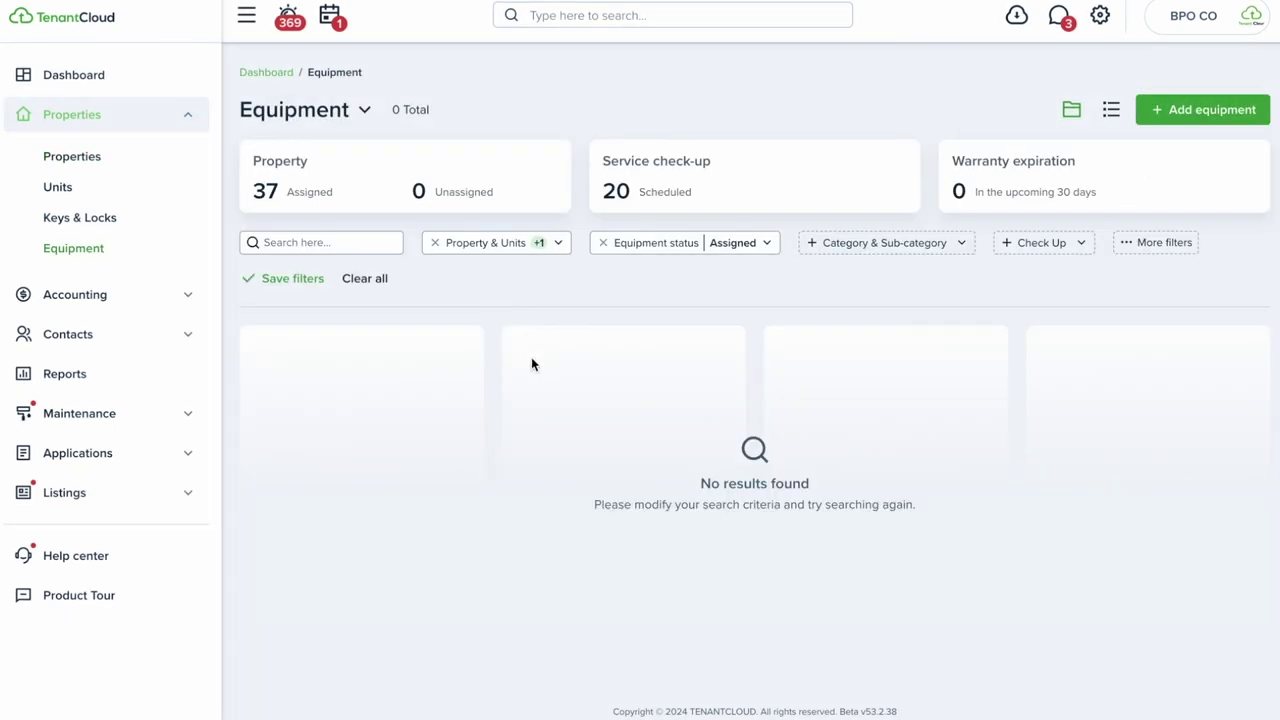
click(64, 156)
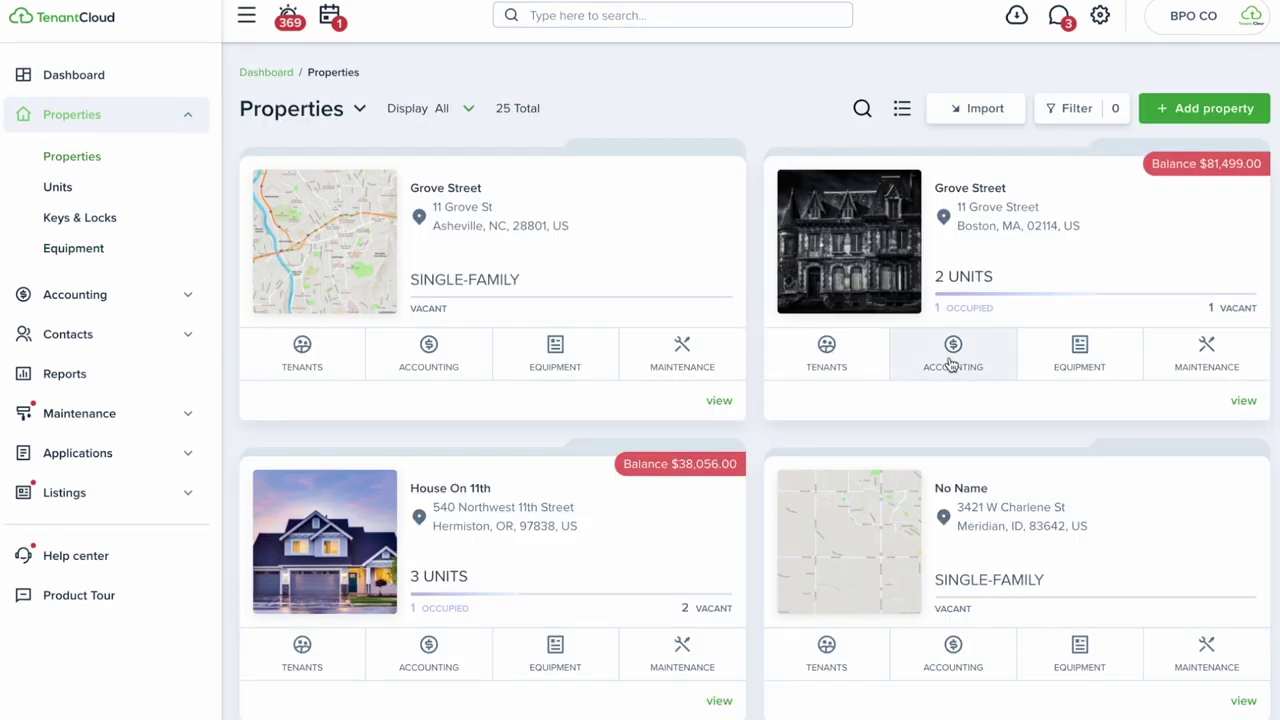
click(1085, 355)
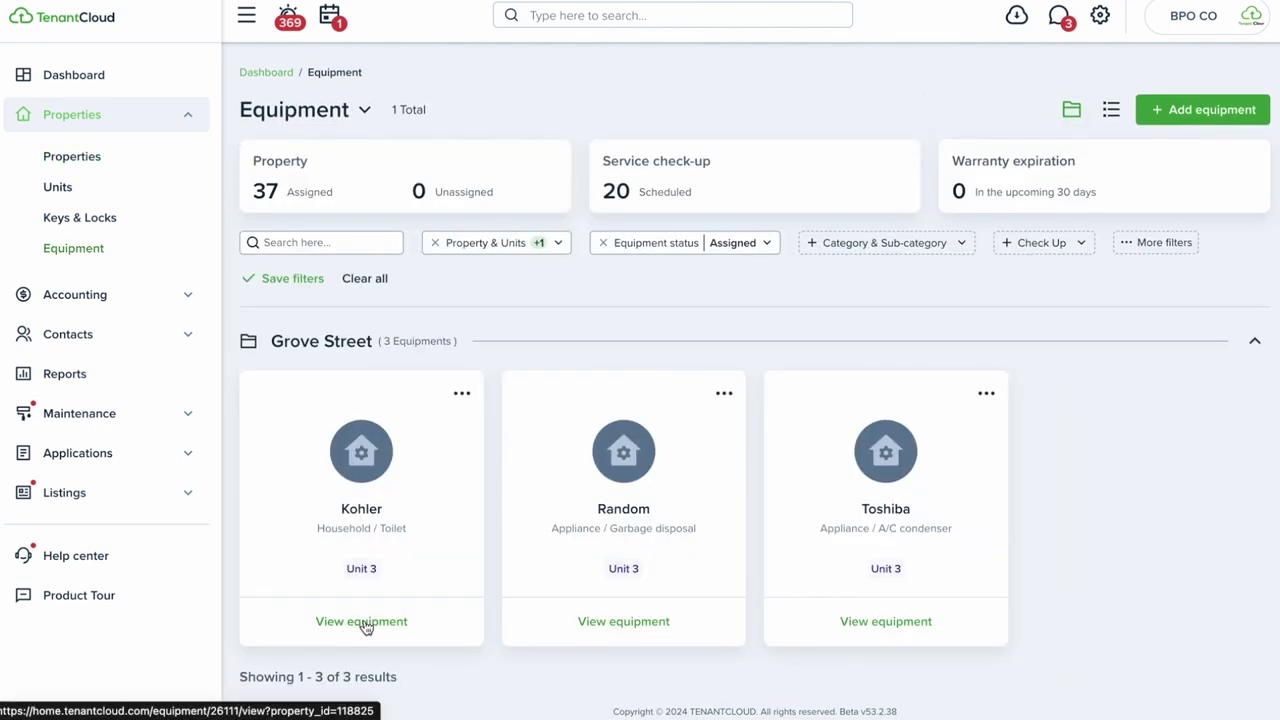
Open the Toshiba A/C condenser's equipment record and examine its details, general information, check-up and related requests
click(870, 622)
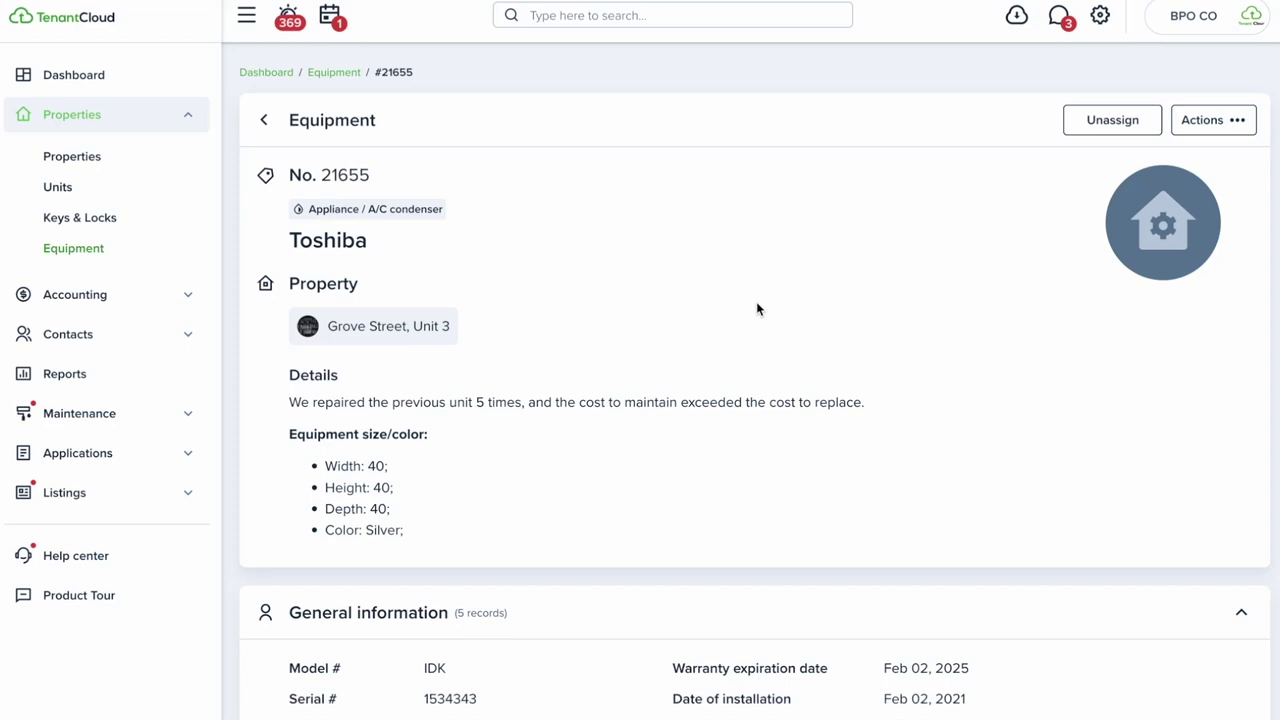
scroll(756, 309, down, 2)
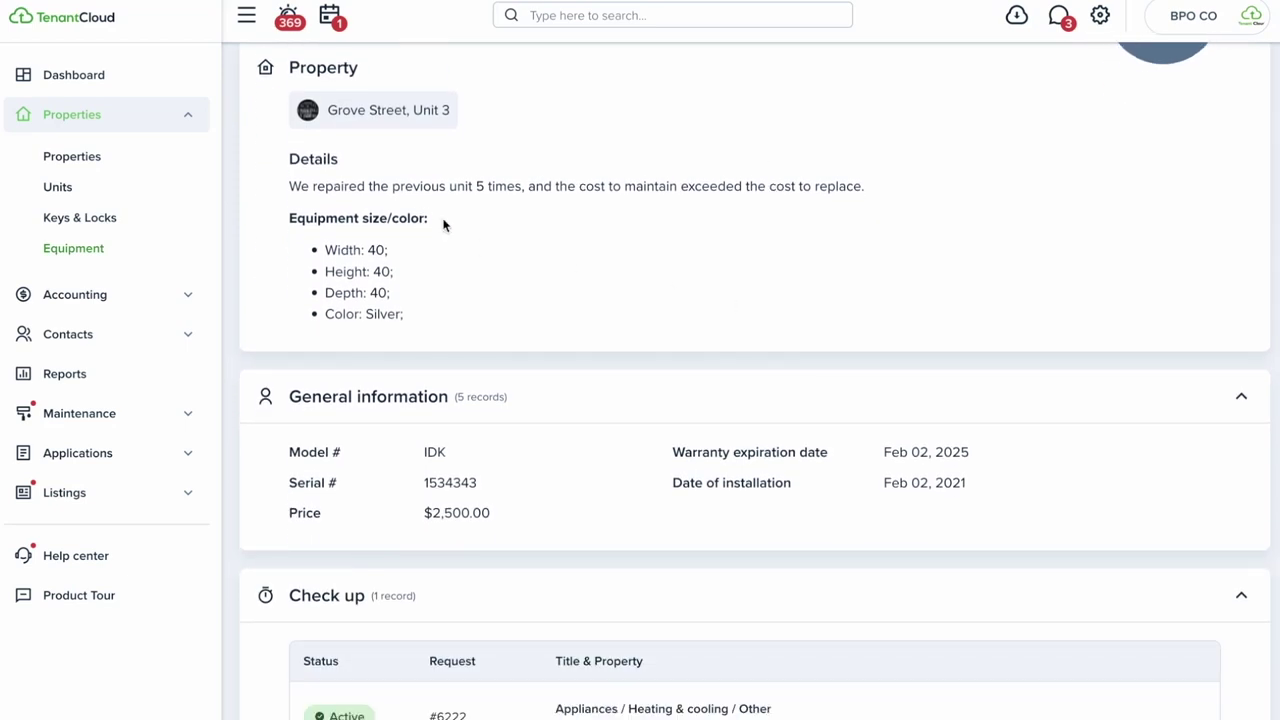
scroll(640, 218, down, 1)
scroll(640, 218, down, 2)
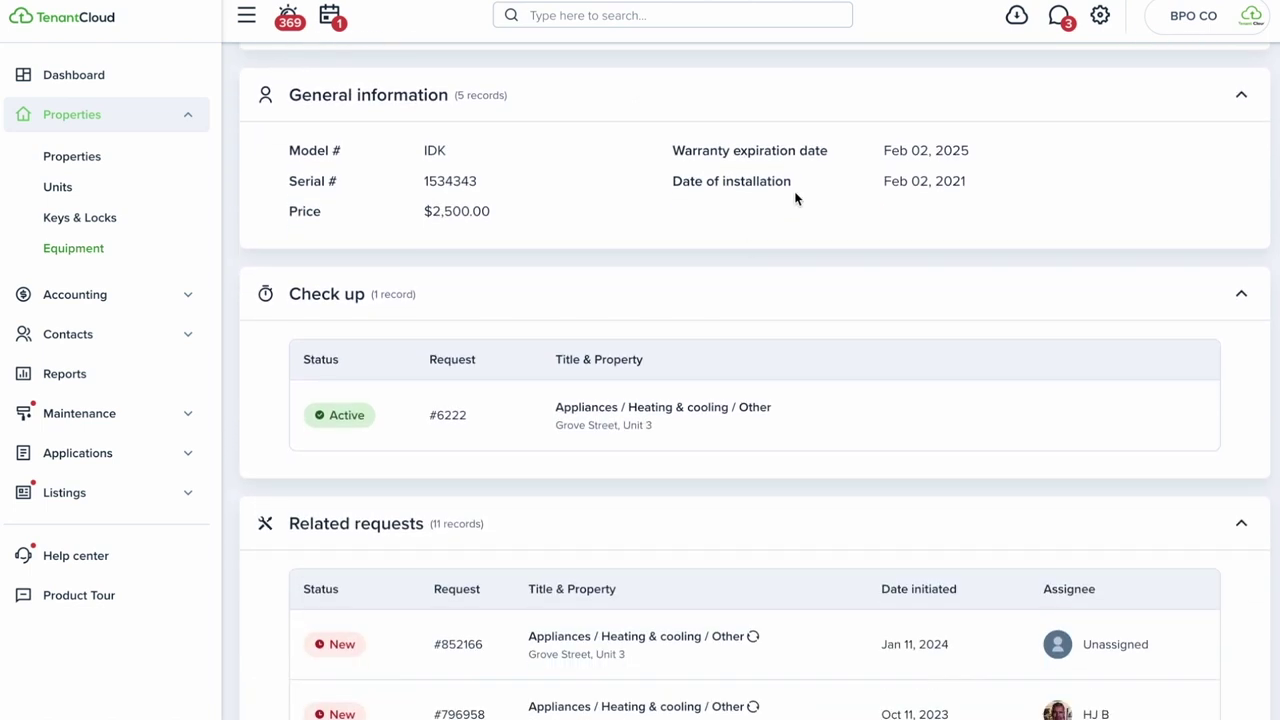
scroll(794, 197, down, 2)
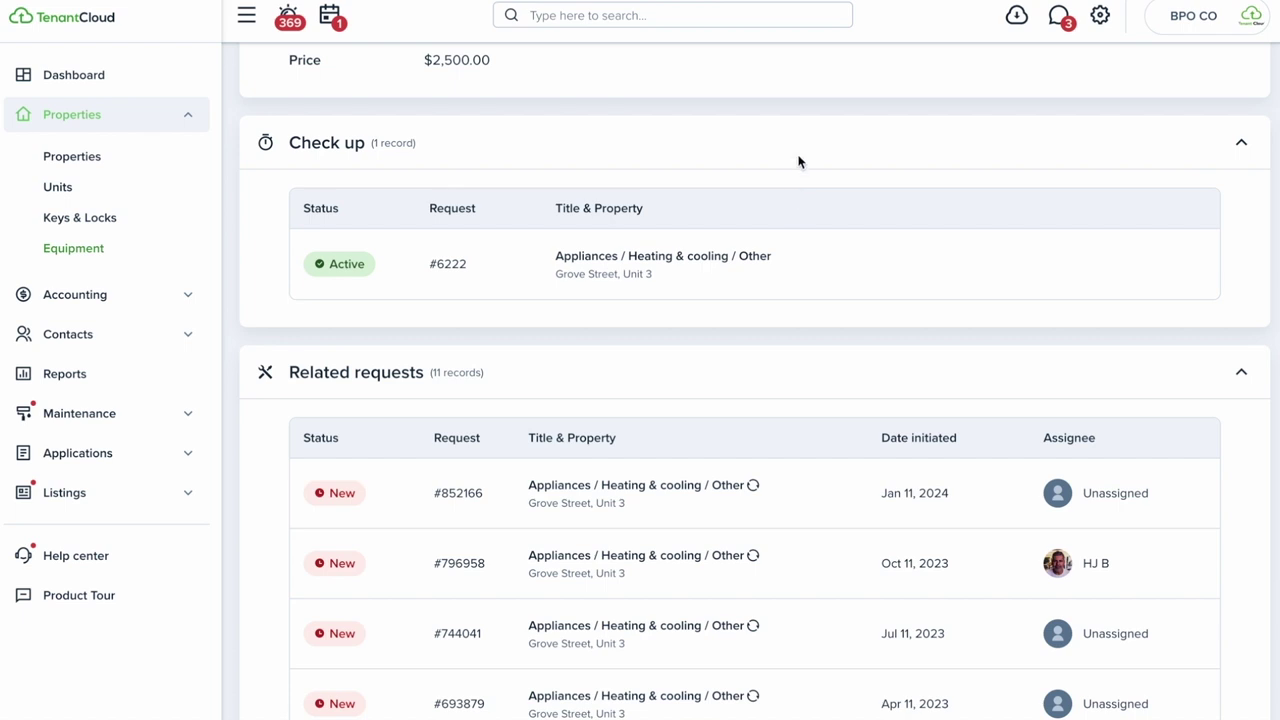
scroll(789, 156, down, 1)
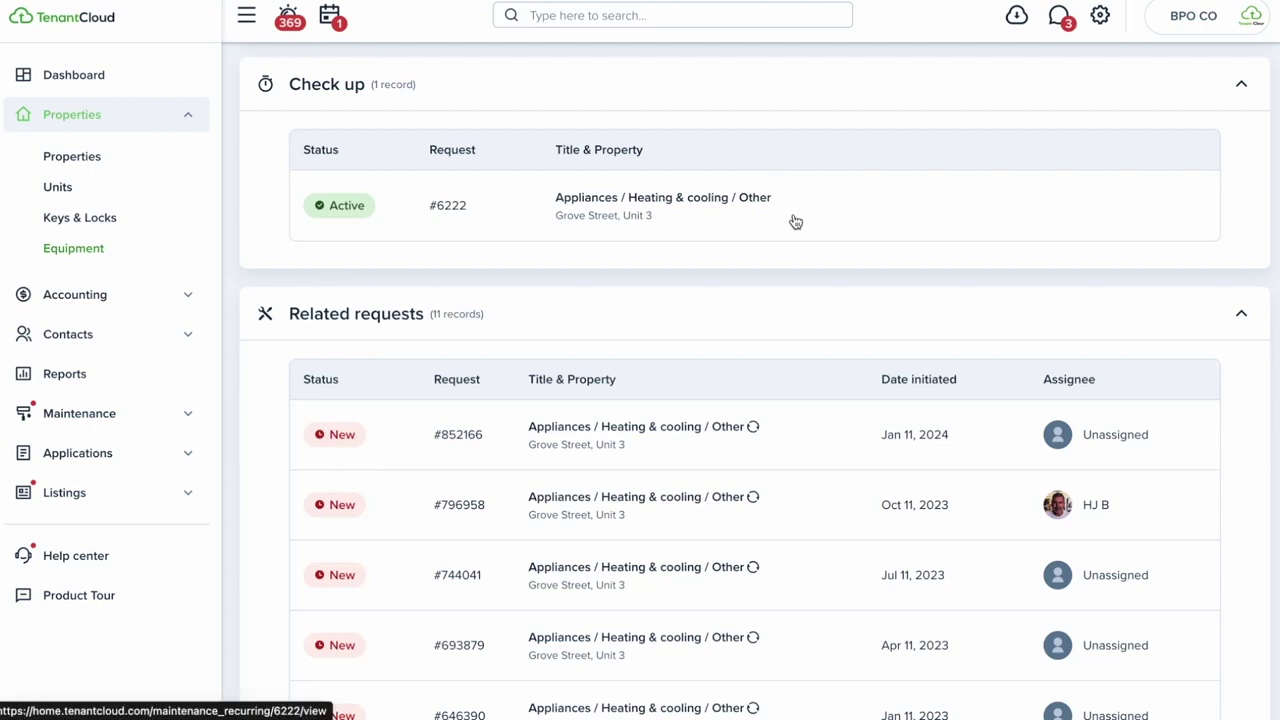
scroll(794, 230, down, 2)
scroll(806, 352, down, 1)
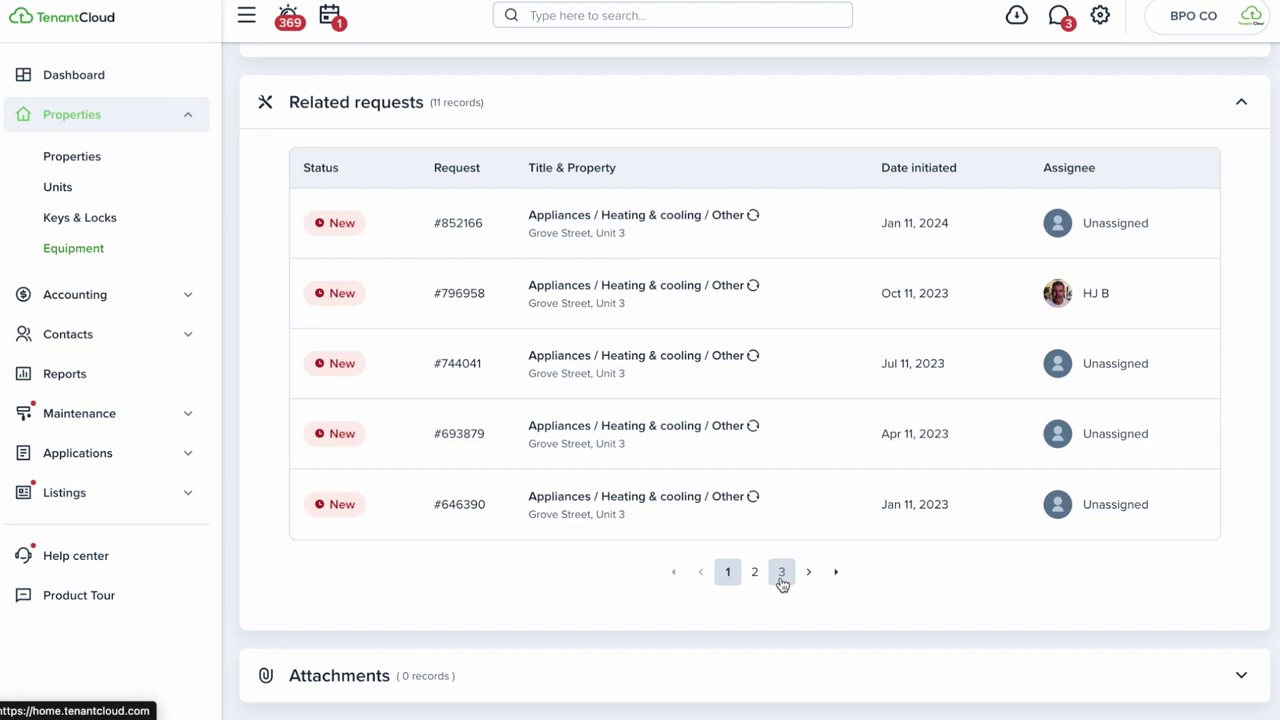
scroll(782, 583, up, 7)
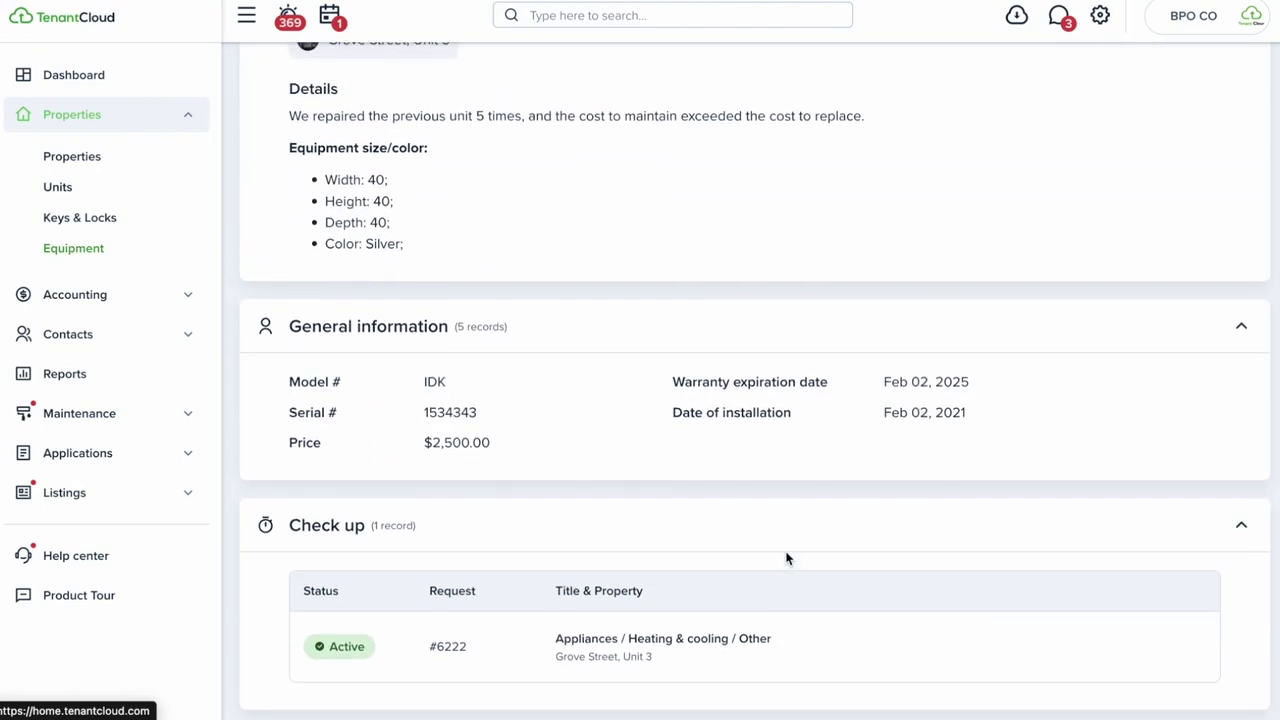
scroll(690, 384, up, 2)
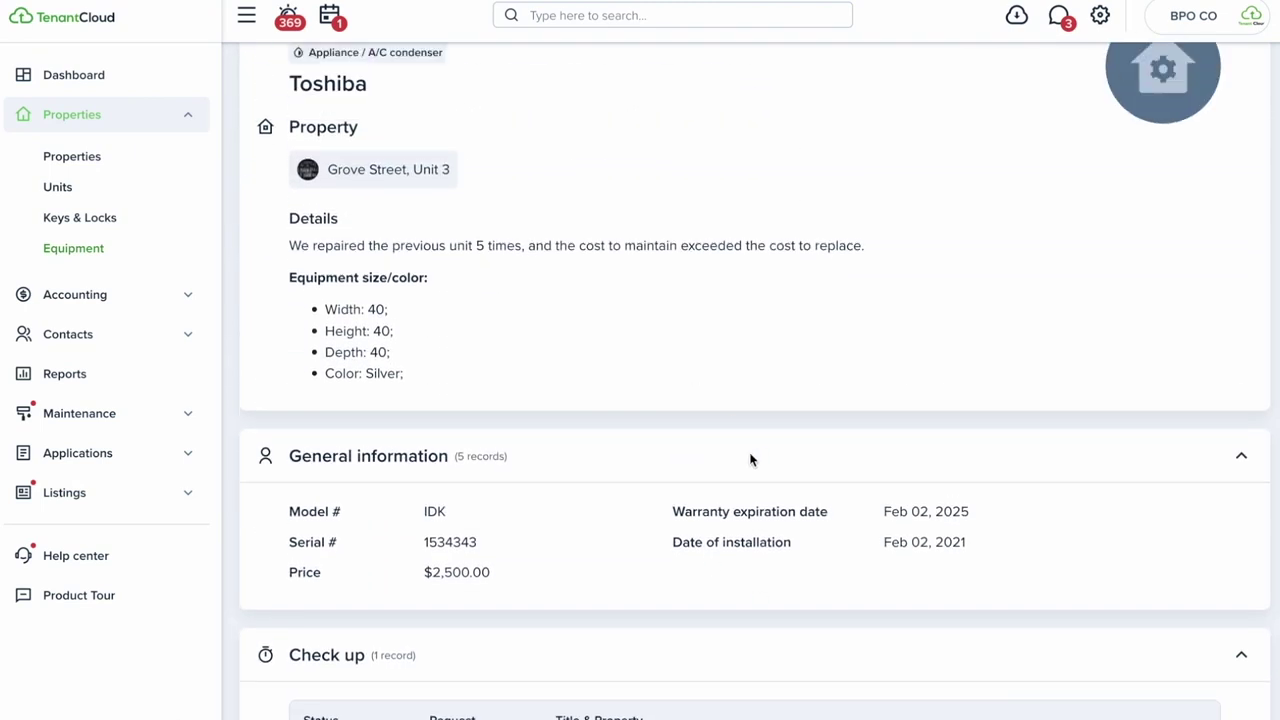
scroll(751, 459, down, 2)
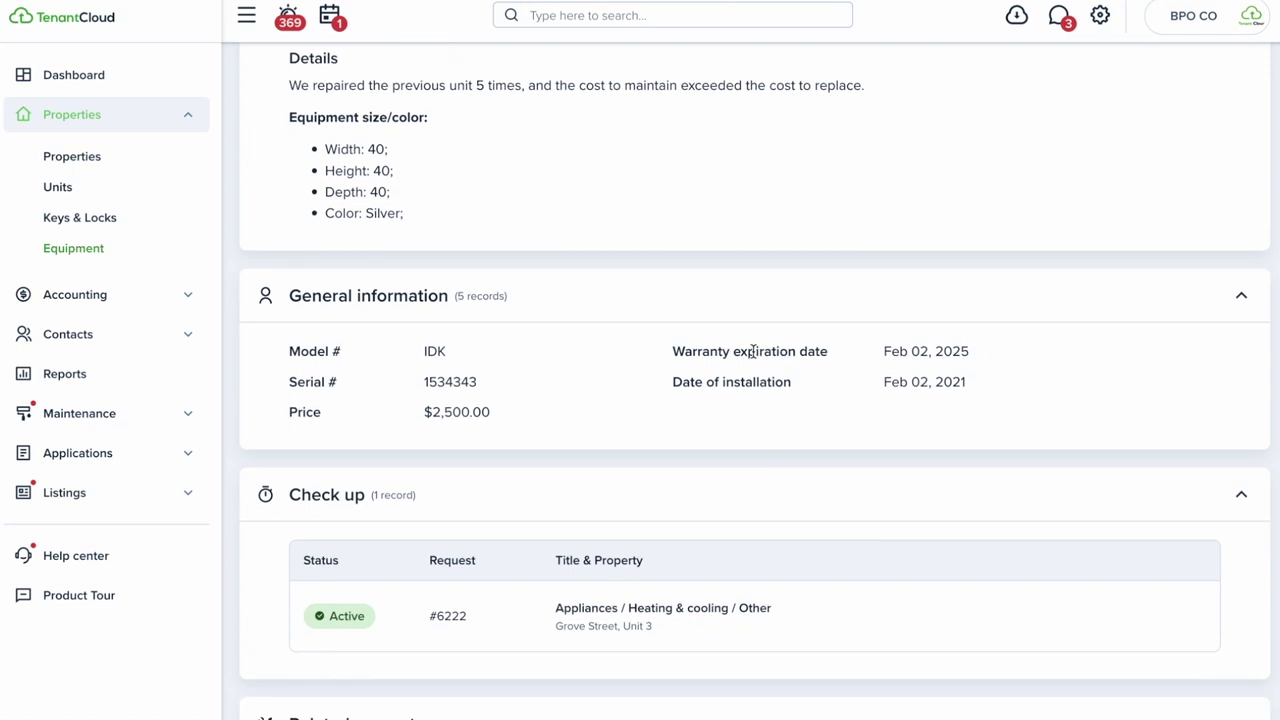
Go over the A/C condenser's equipment record once more, from its size details and warranty dates to its related requests and attachments
scroll(752, 351, down, 8)
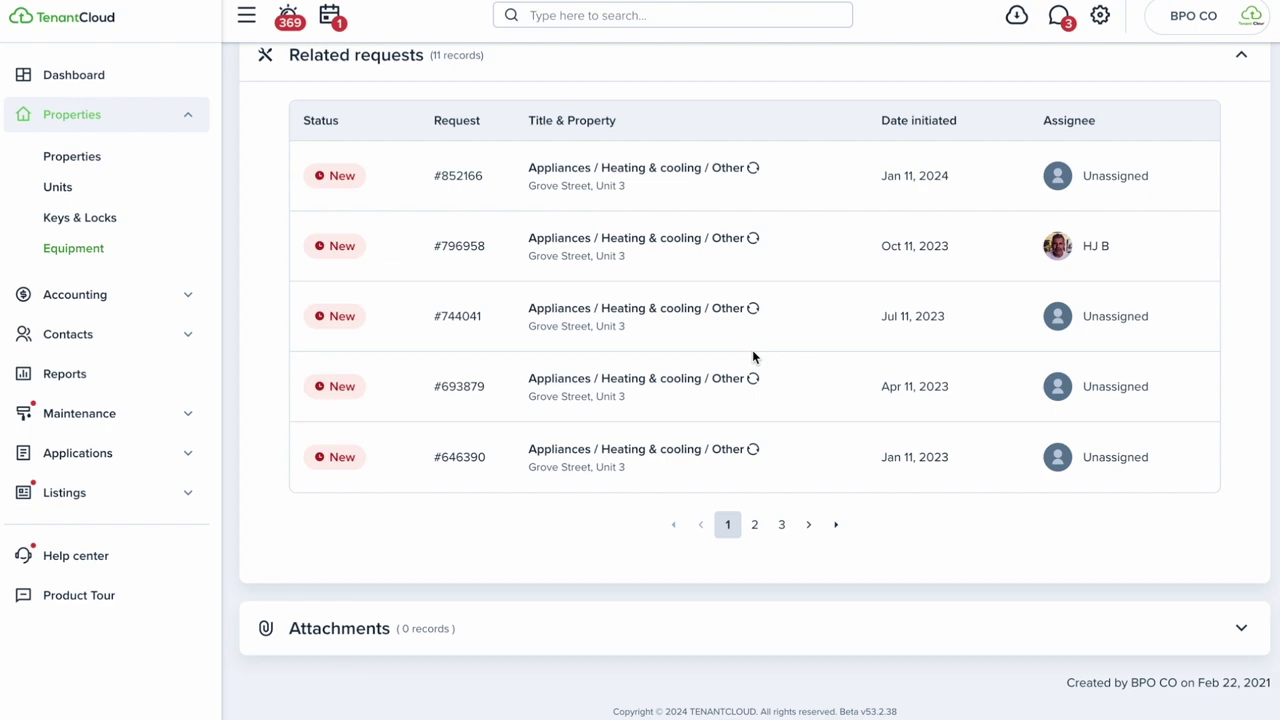
scroll(752, 357, up, 15)
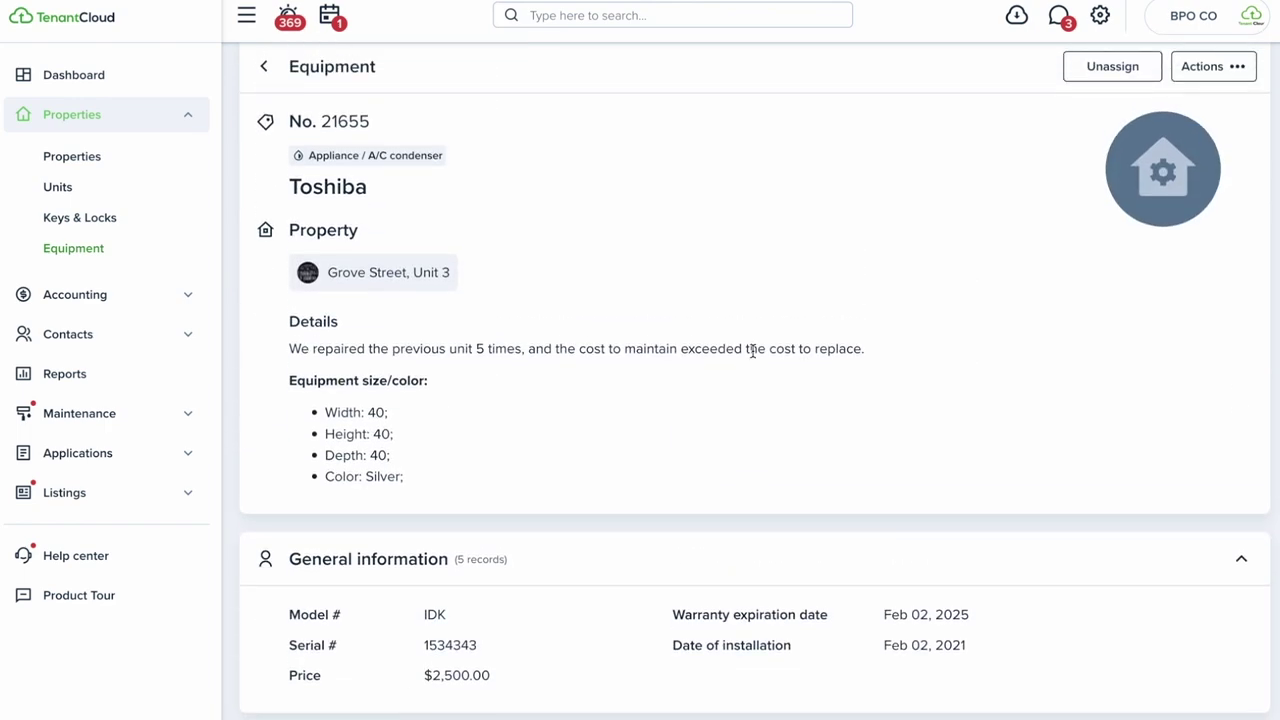
scroll(752, 350, down, 1)
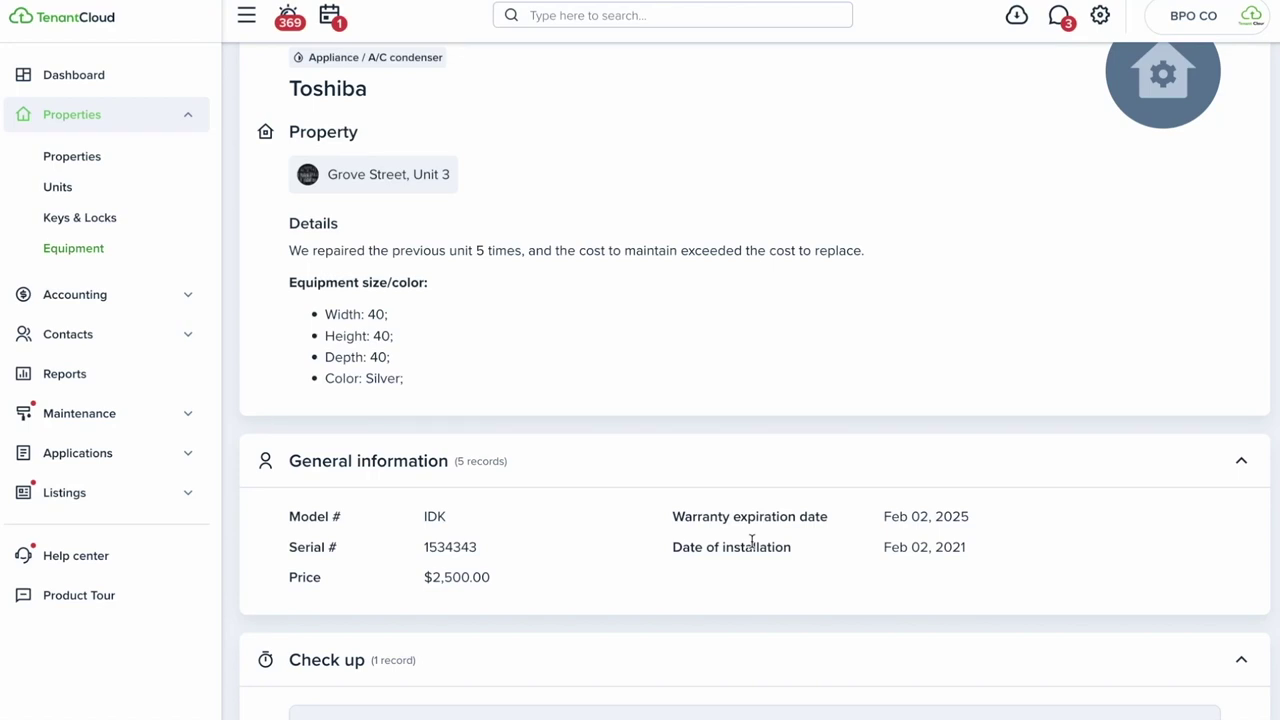
scroll(717, 440, down, 8)
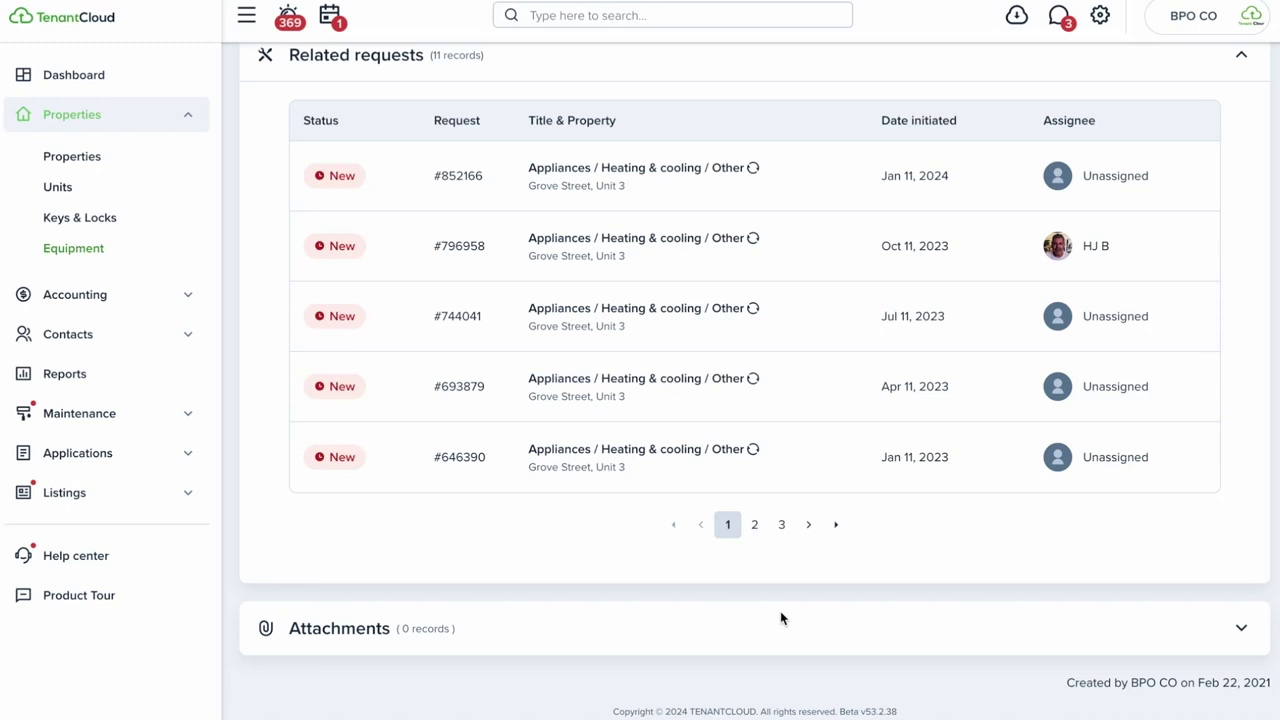
View the maintenance requests and the tenants list, and check which contacts in the owners list are connected
click(104, 419)
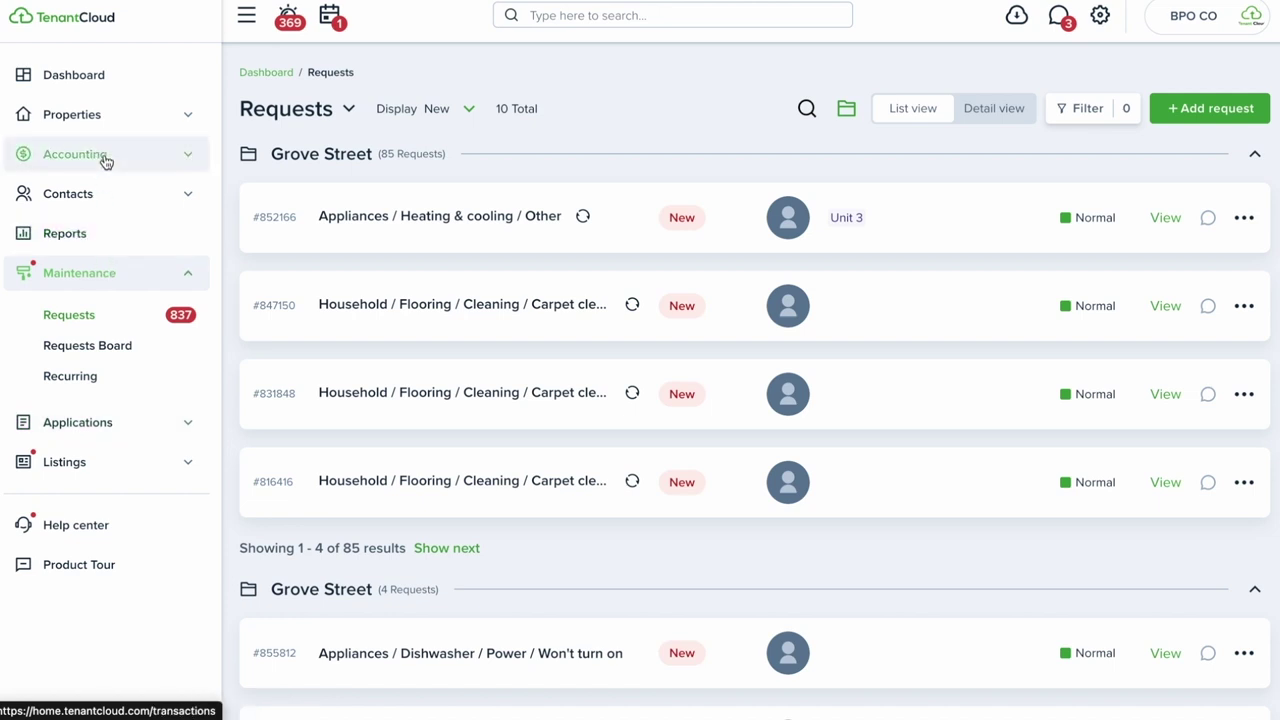
click(192, 198)
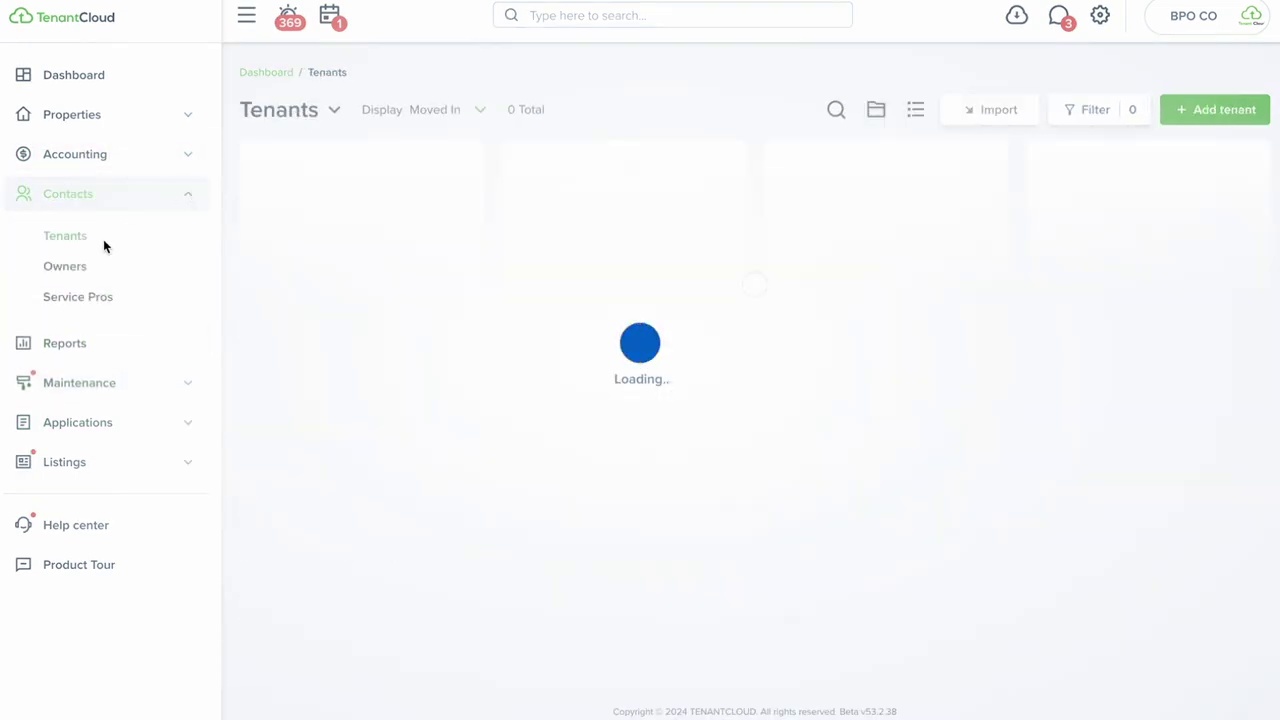
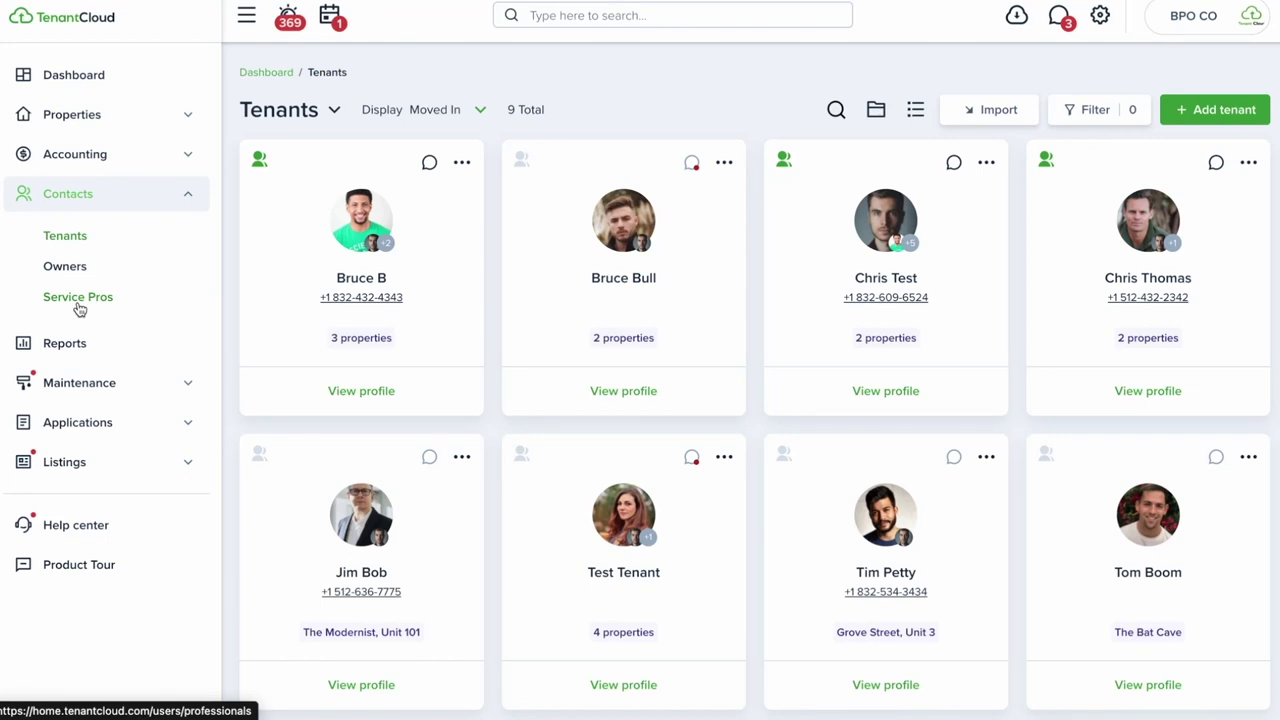
click(65, 266)
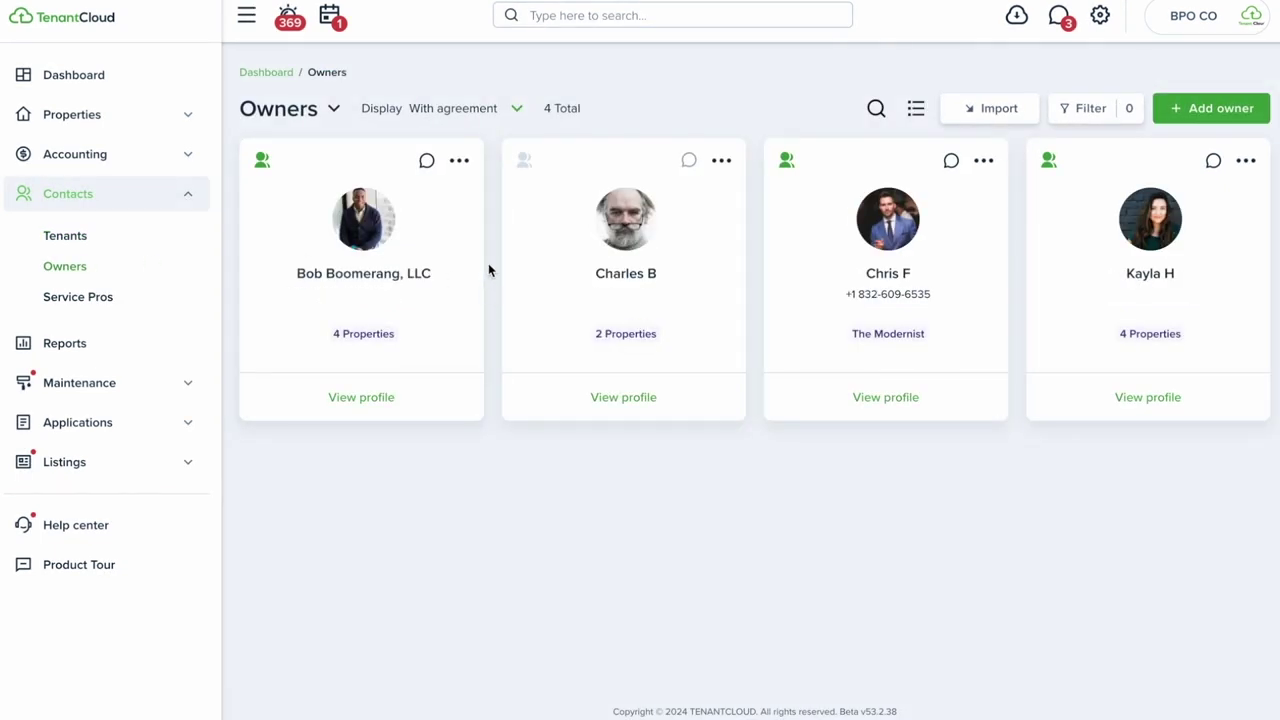
mouse_move(786, 163)
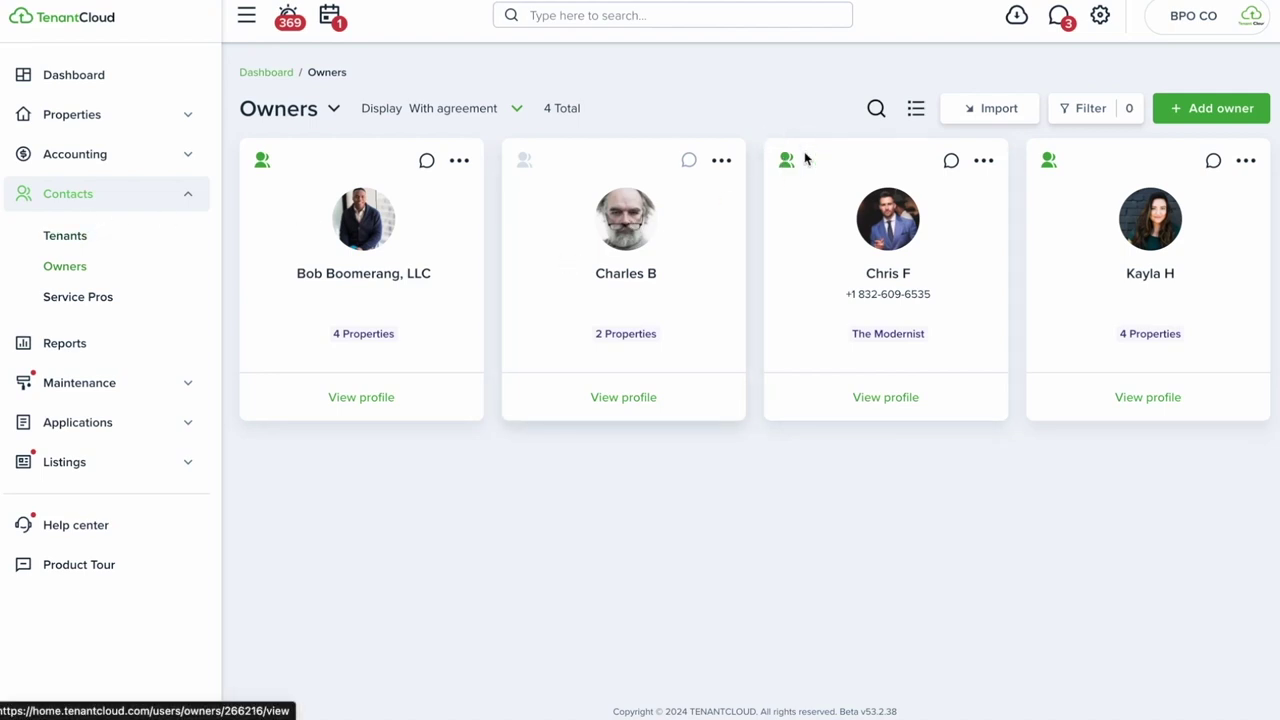
mouse_move(530, 167)
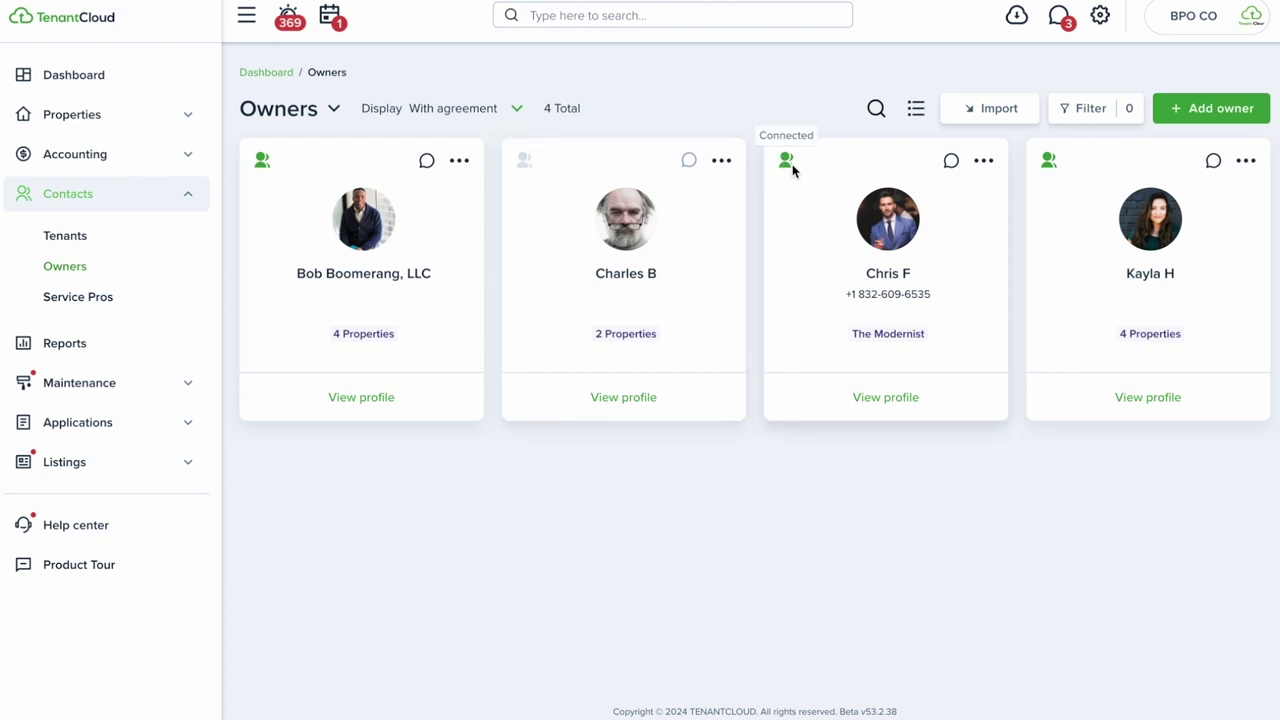
Open the profile of The Modernist's owner and view the assigned properties, balances and available reports
click(886, 403)
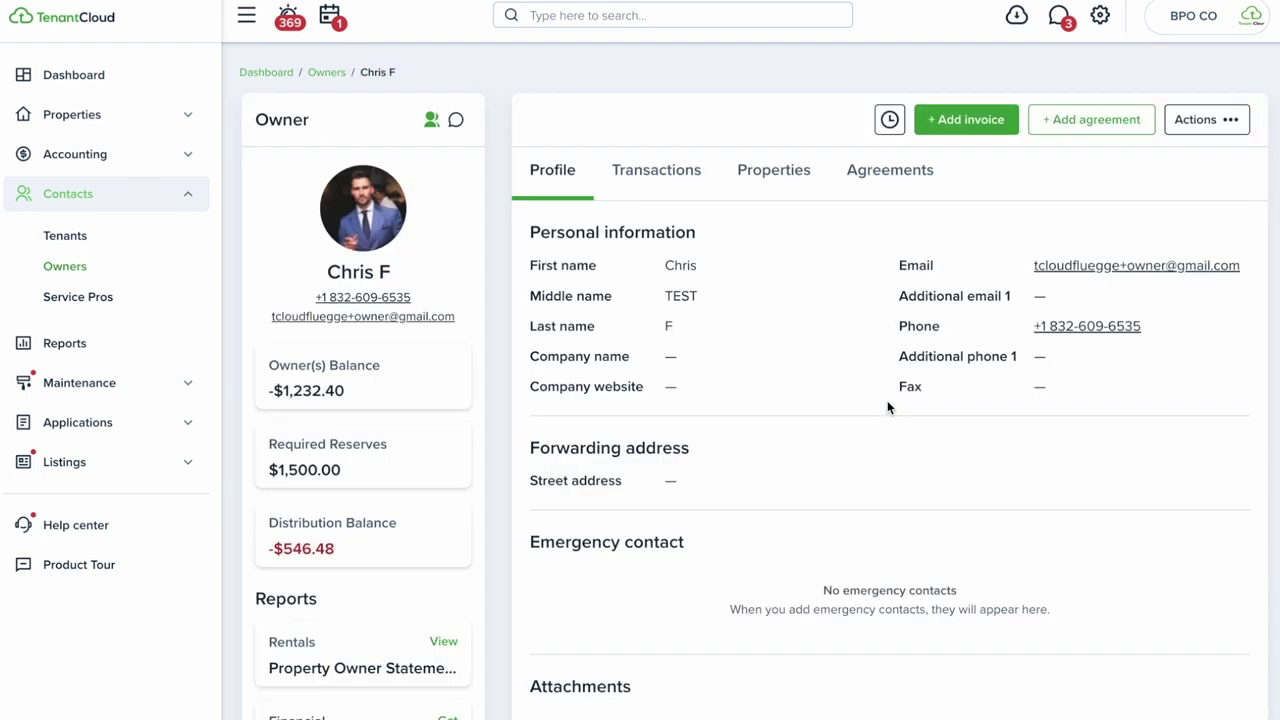
click(772, 168)
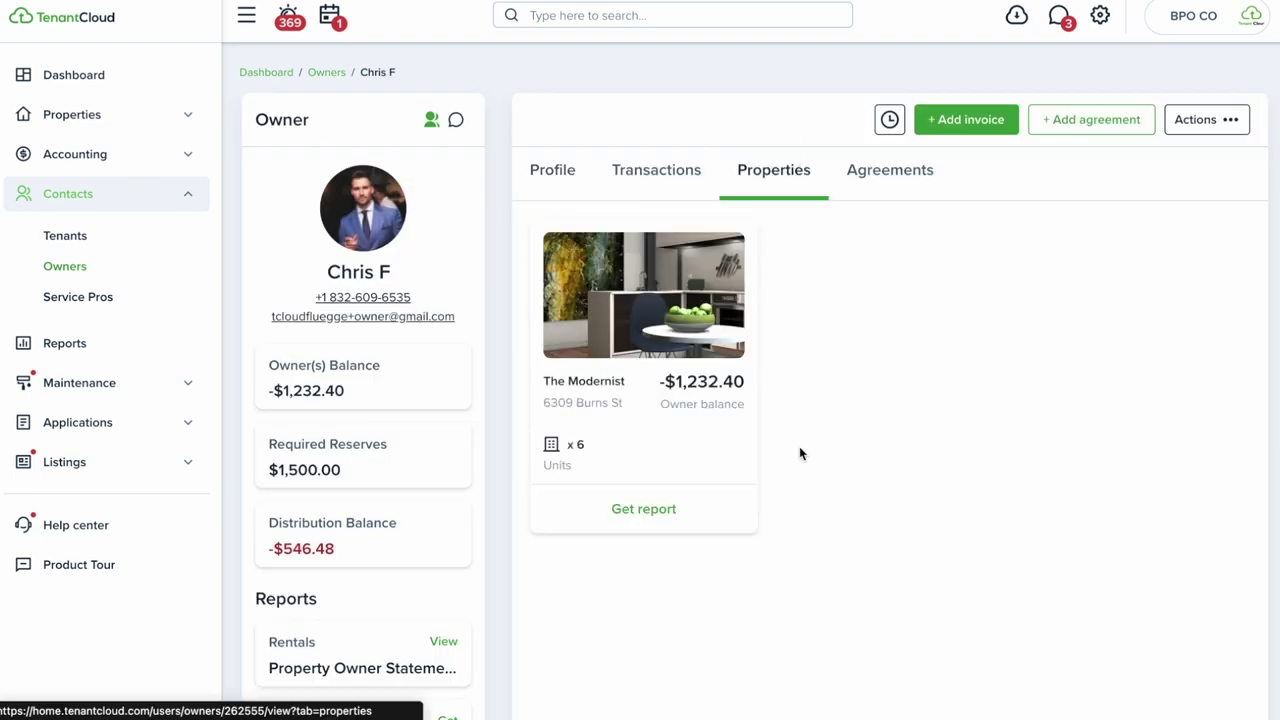
scroll(799, 453, down, 3)
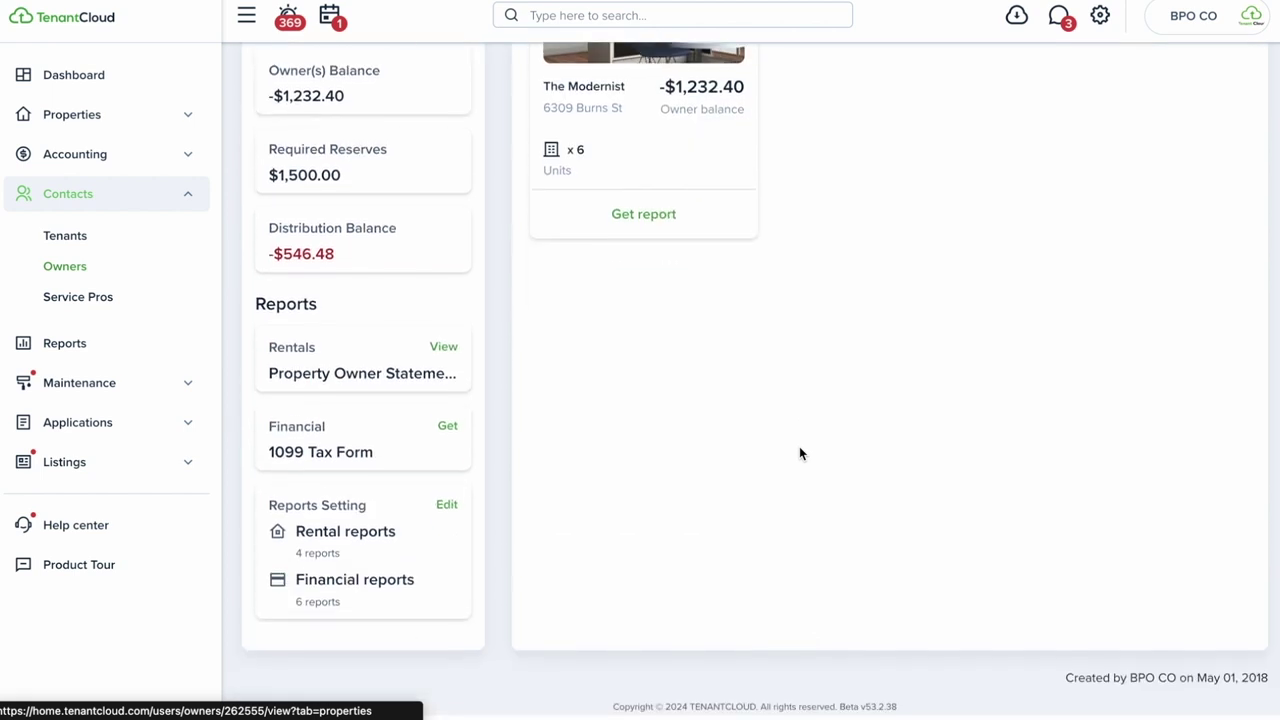
Examine the owner's report permissions, try switching Rent Roll and Maintenance Requests off and on, and cancel without updating
click(447, 509)
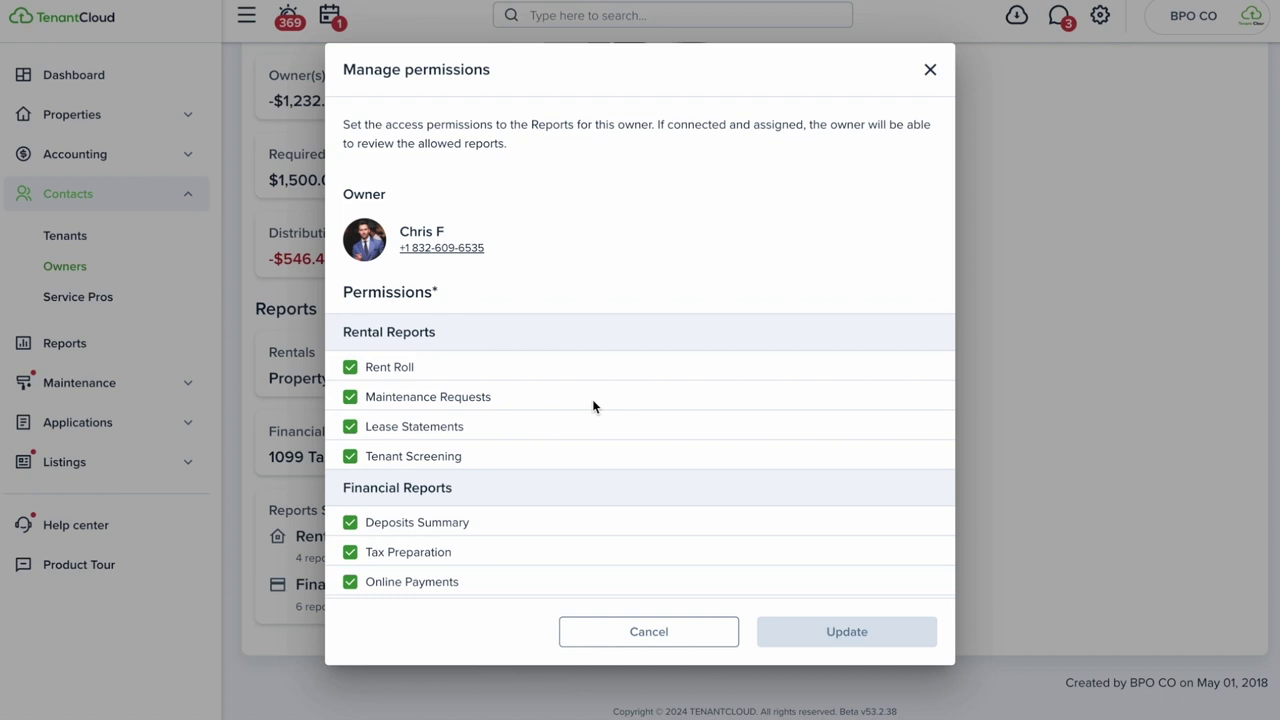
scroll(592, 406, down, 2)
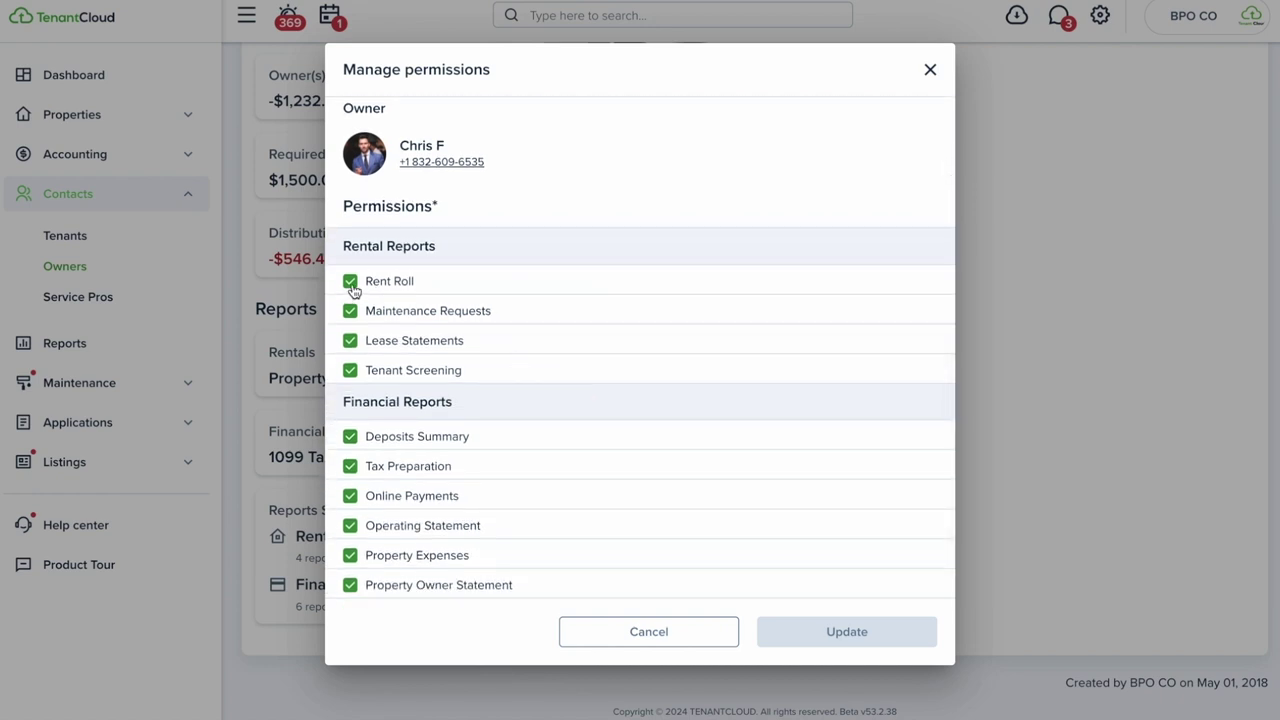
click(352, 289)
click(351, 314)
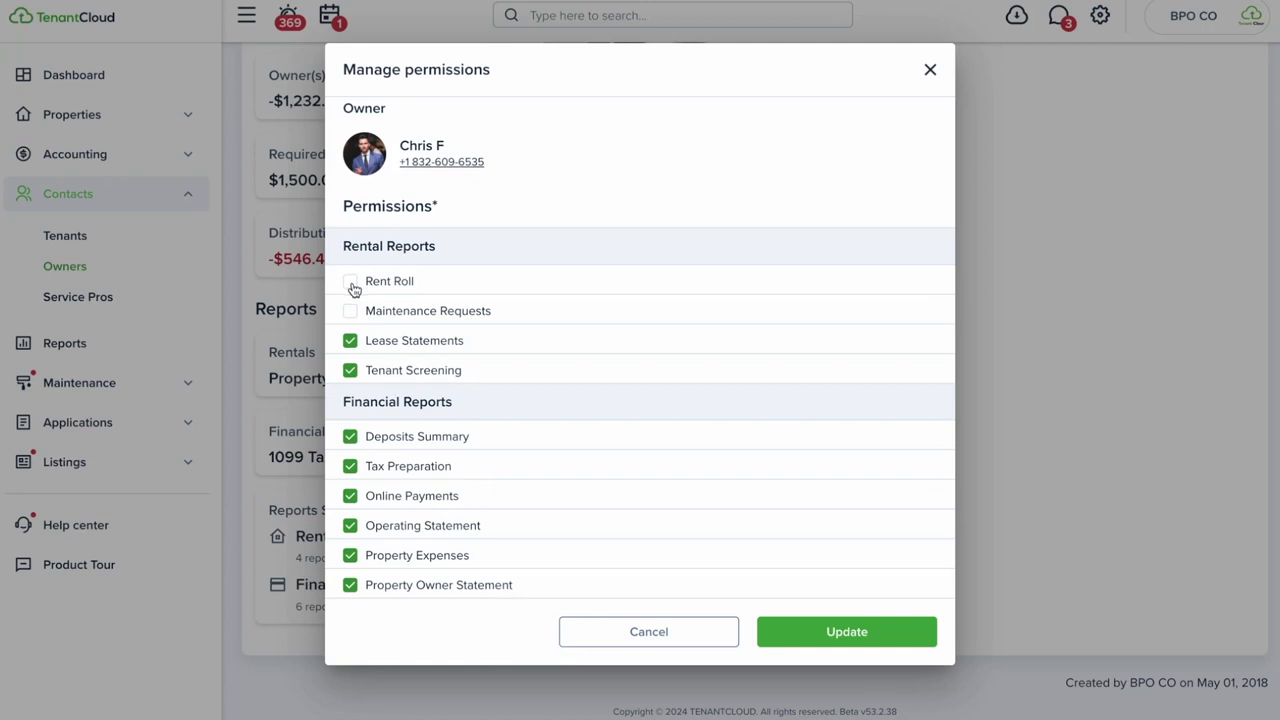
click(352, 288)
click(351, 314)
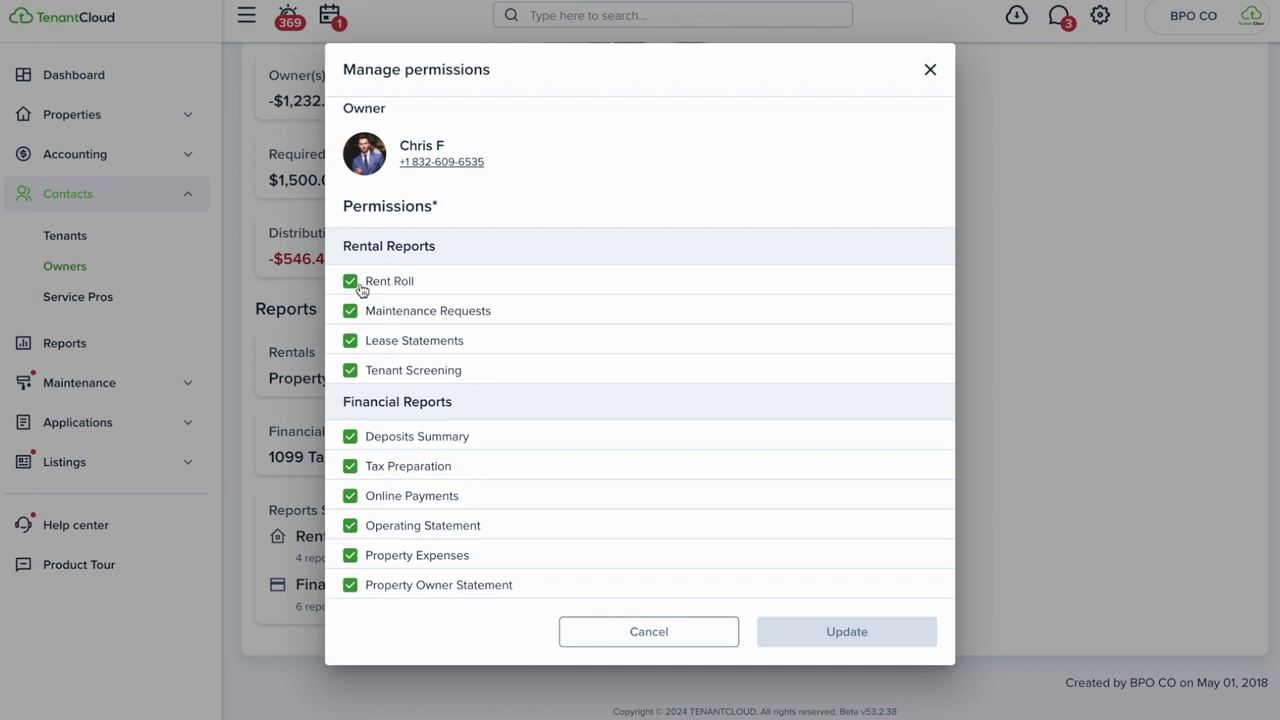
click(649, 632)
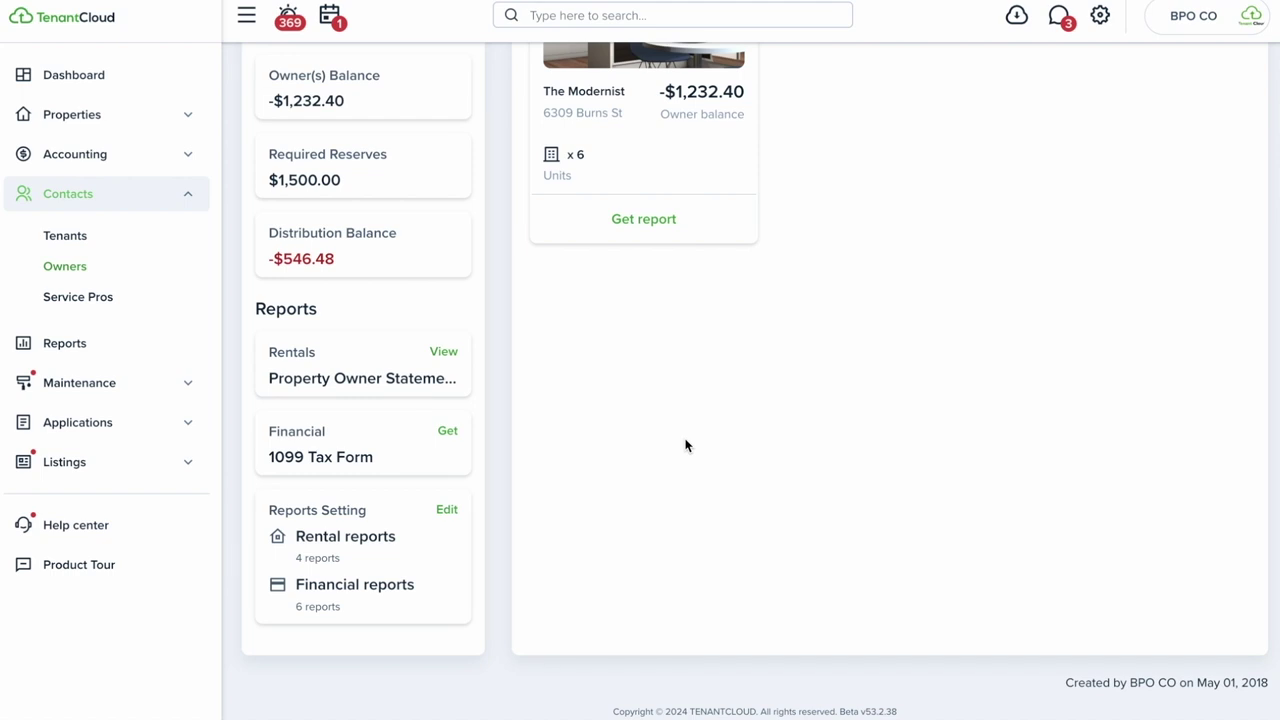
Open the Property Owner Statement report from the owner's profile and return to the profile
scroll(685, 445, up, 3)
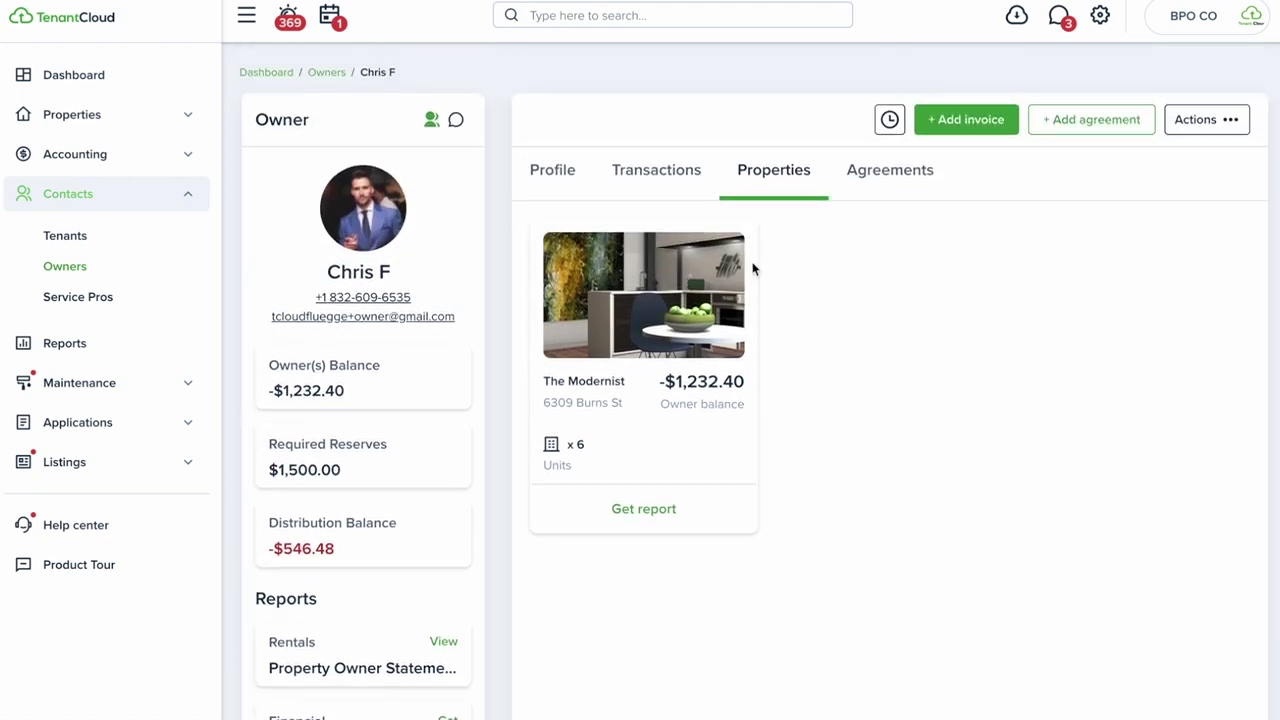
scroll(583, 337, down, 3)
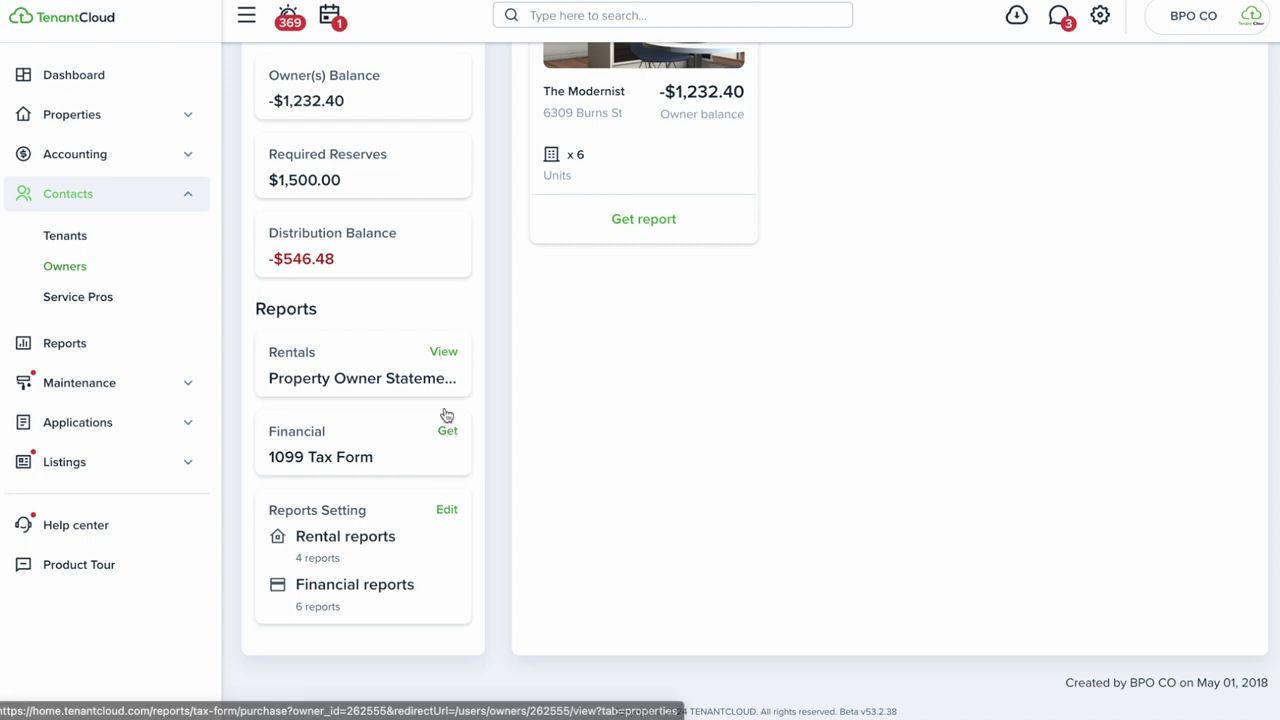
click(444, 352)
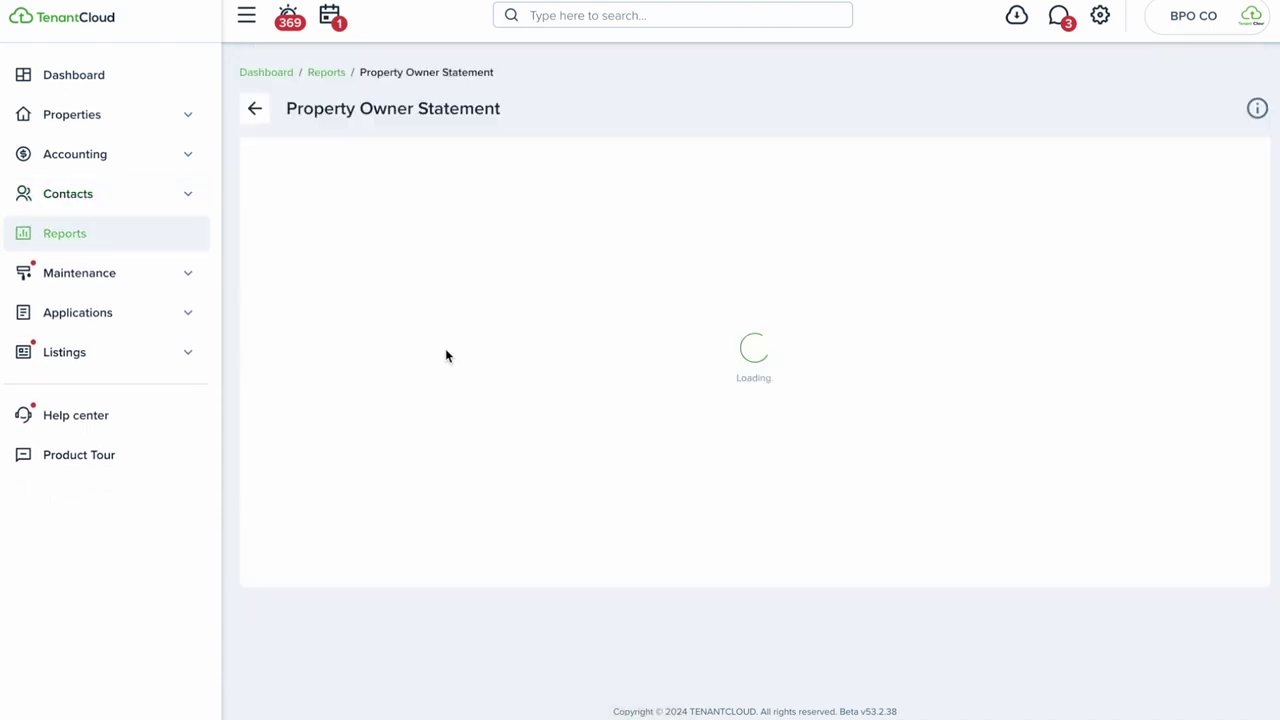
click(256, 108)
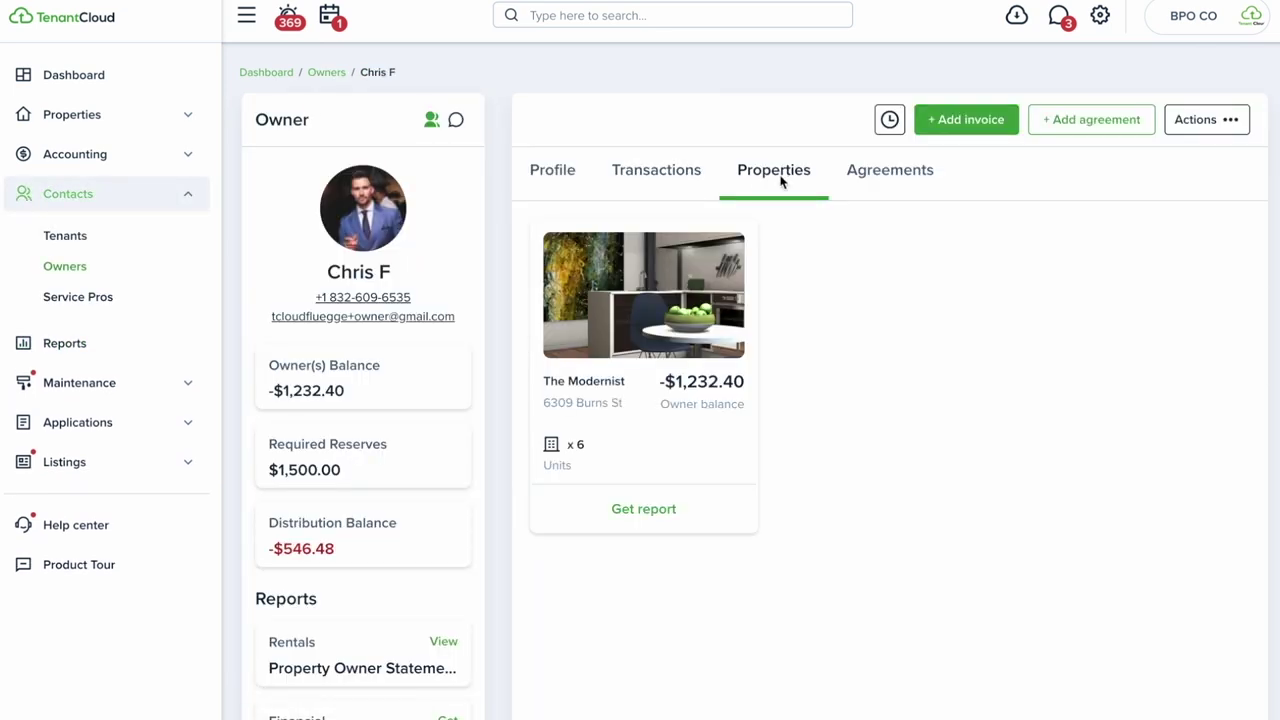
View the owner's agreements, look through the owner's activity timeline, and close the timeline
click(884, 182)
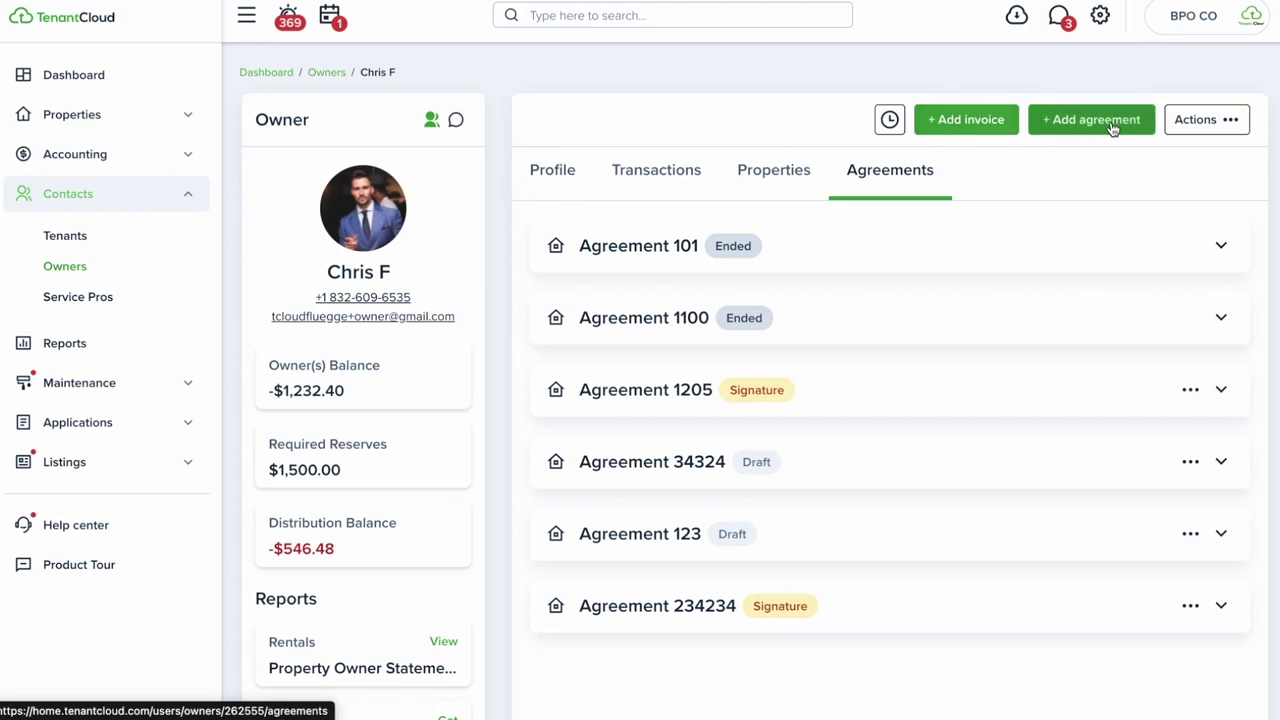
click(892, 121)
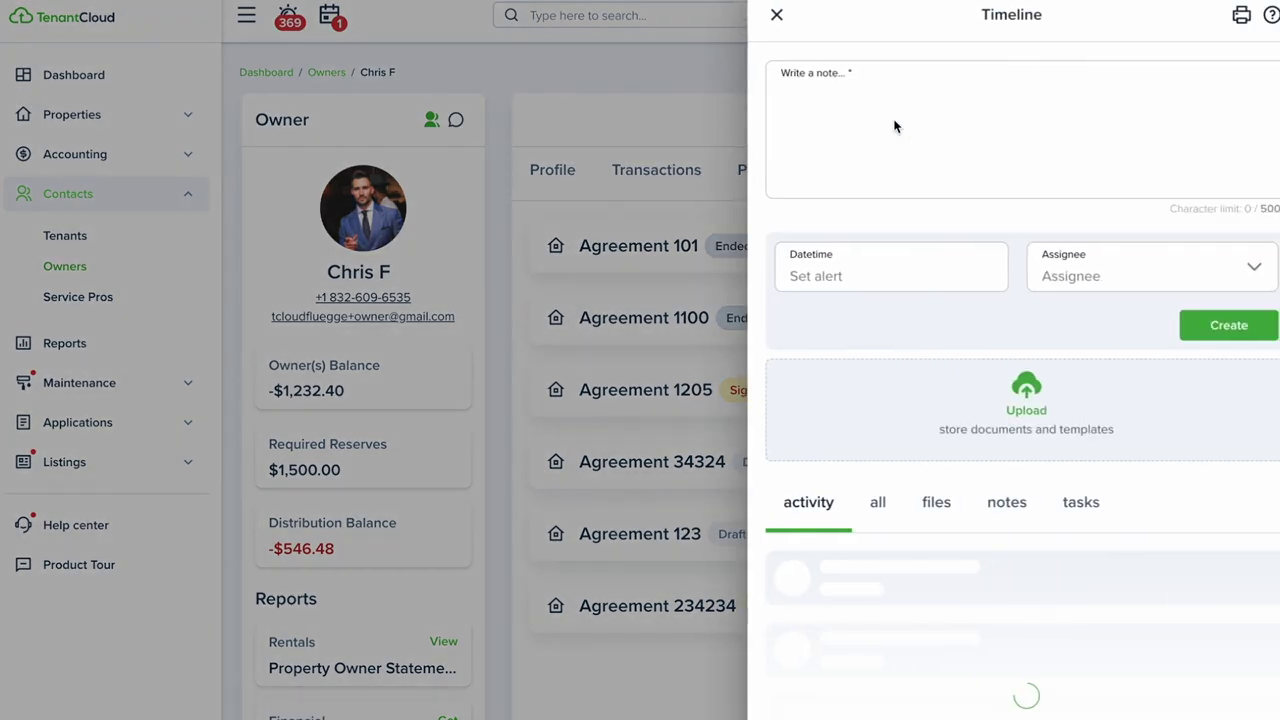
scroll(1008, 337, down, 15)
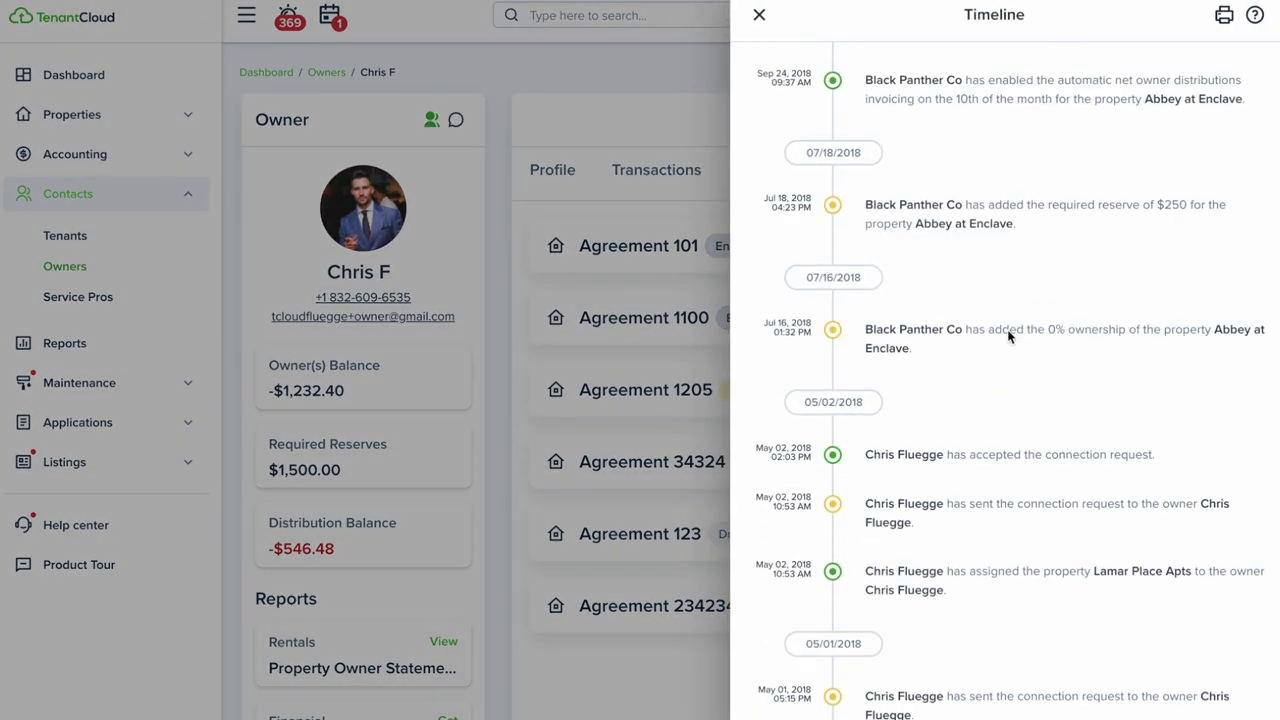
scroll(1007, 329, up, 15)
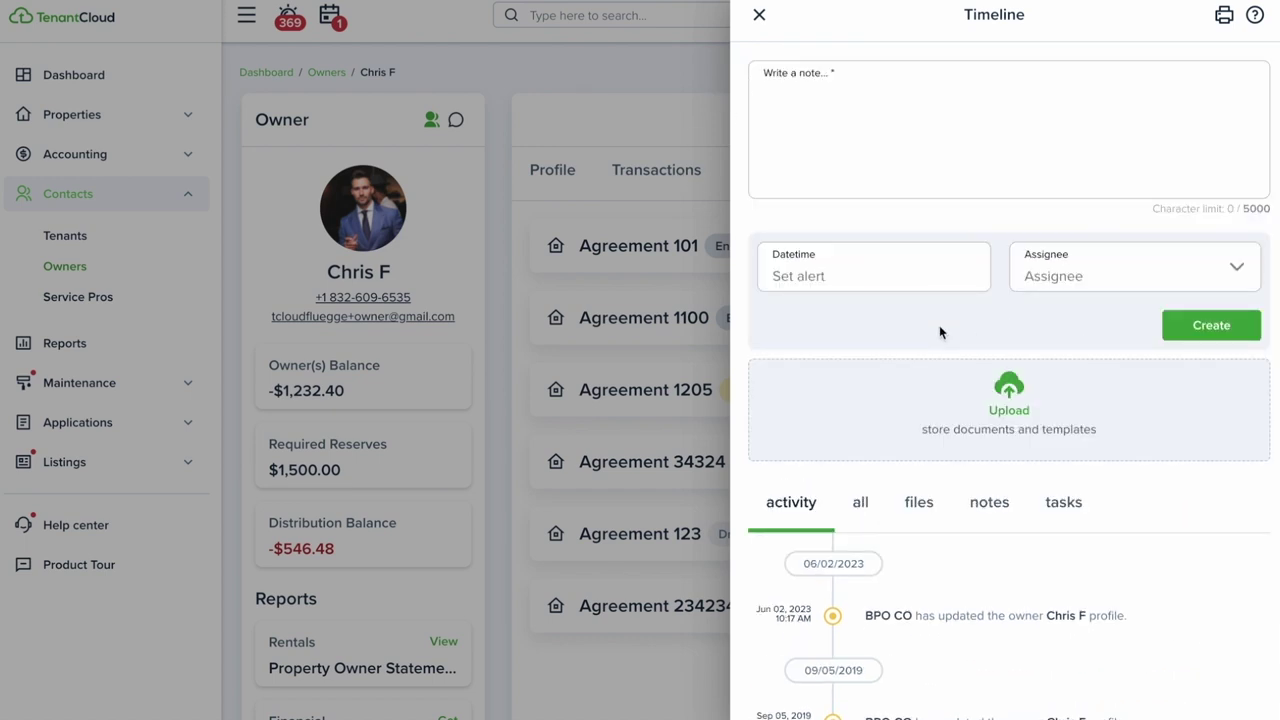
click(568, 117)
click(76, 303)
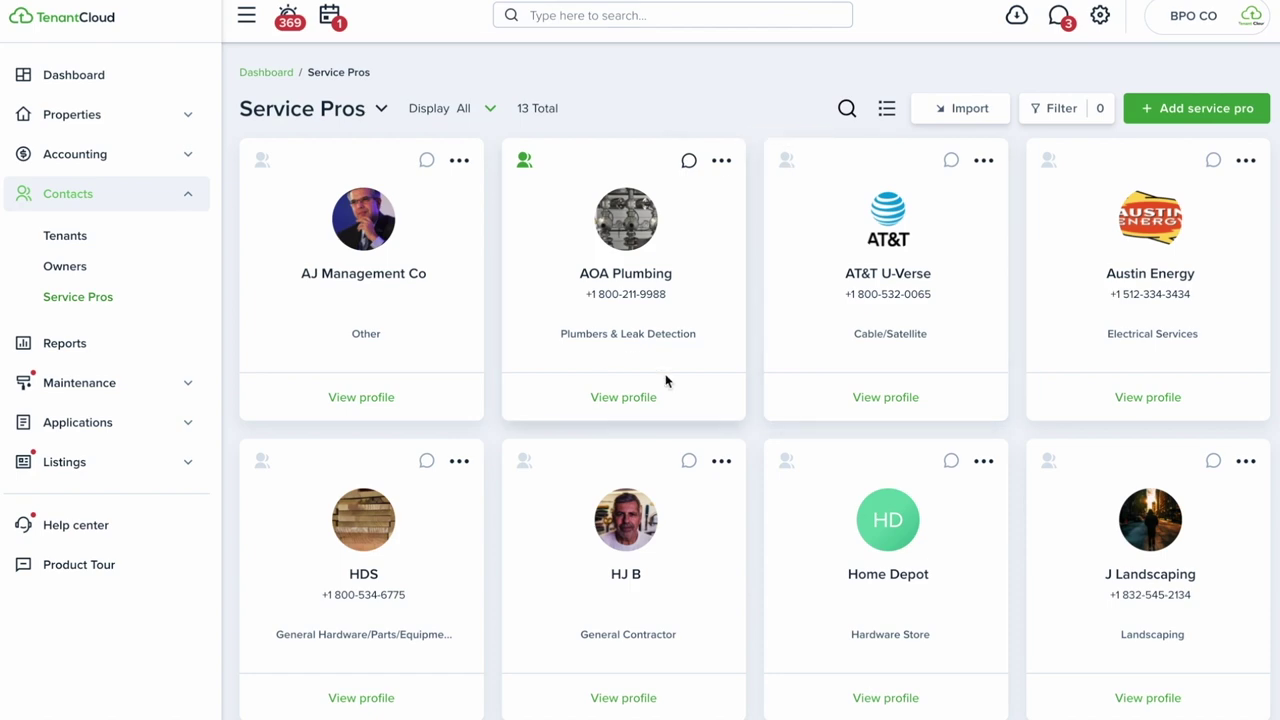
click(635, 402)
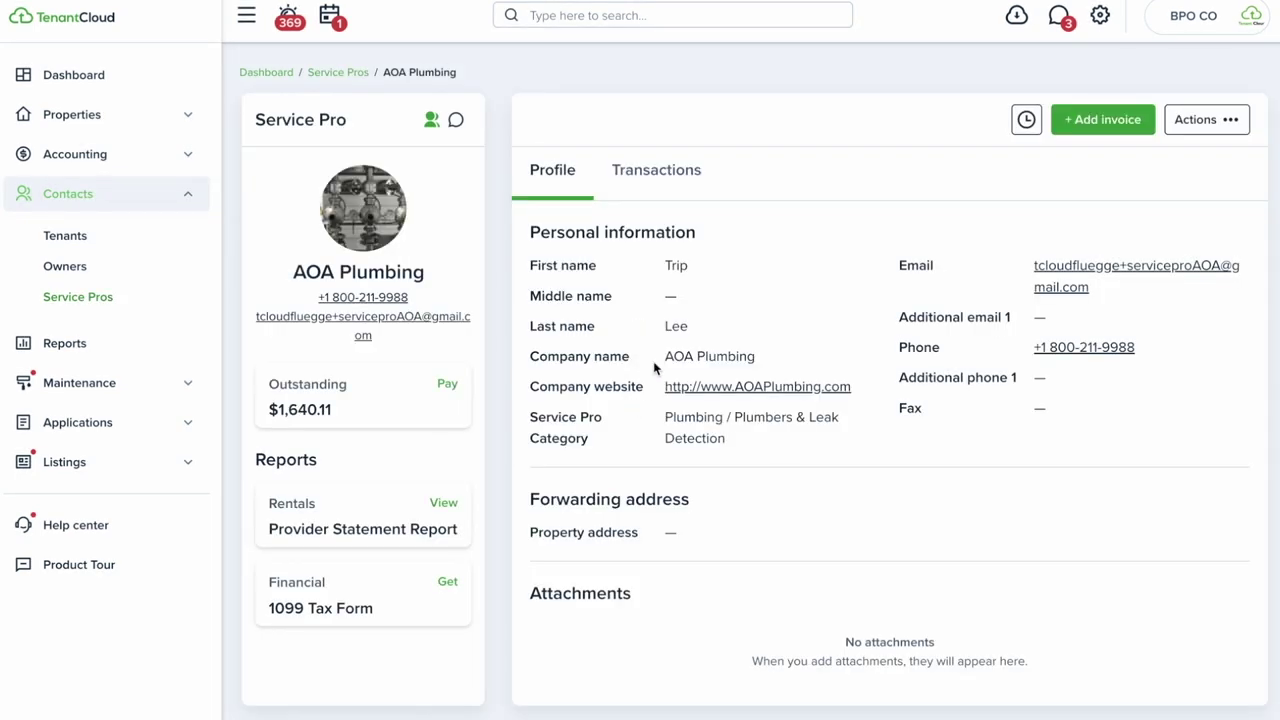
scroll(793, 197, down, 1)
scroll(793, 197, up, 1)
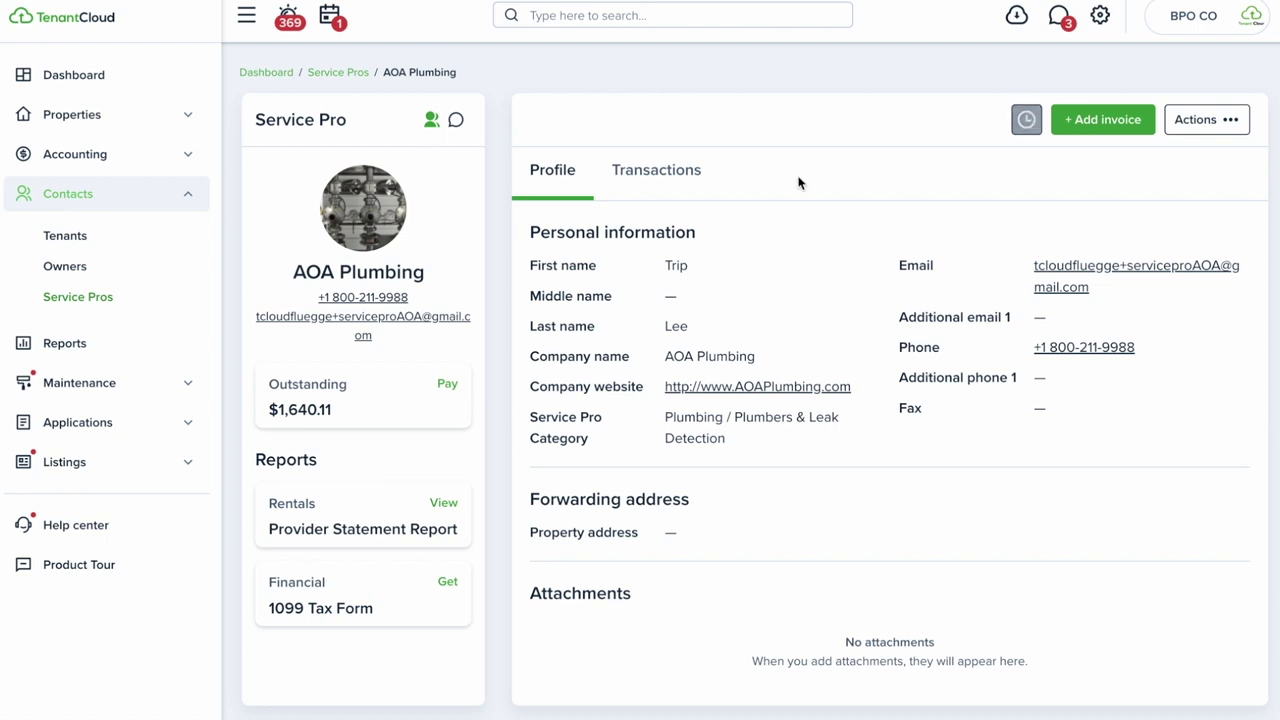
click(657, 168)
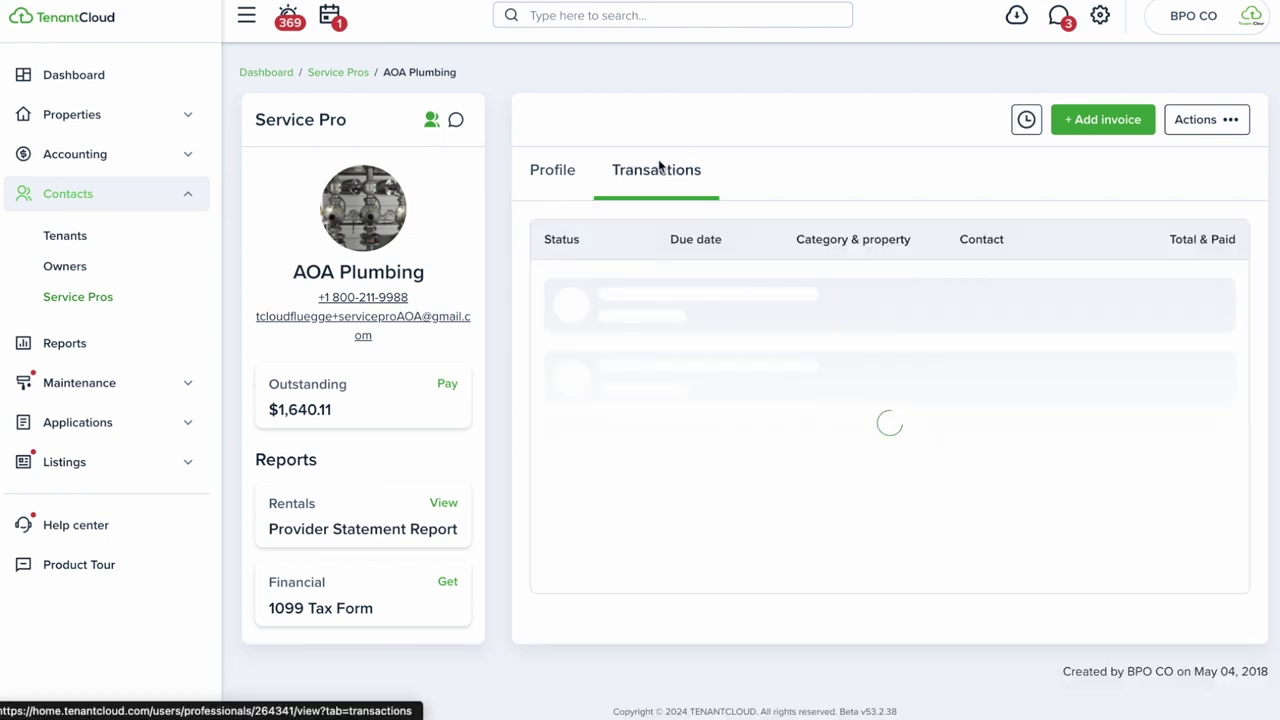
click(562, 174)
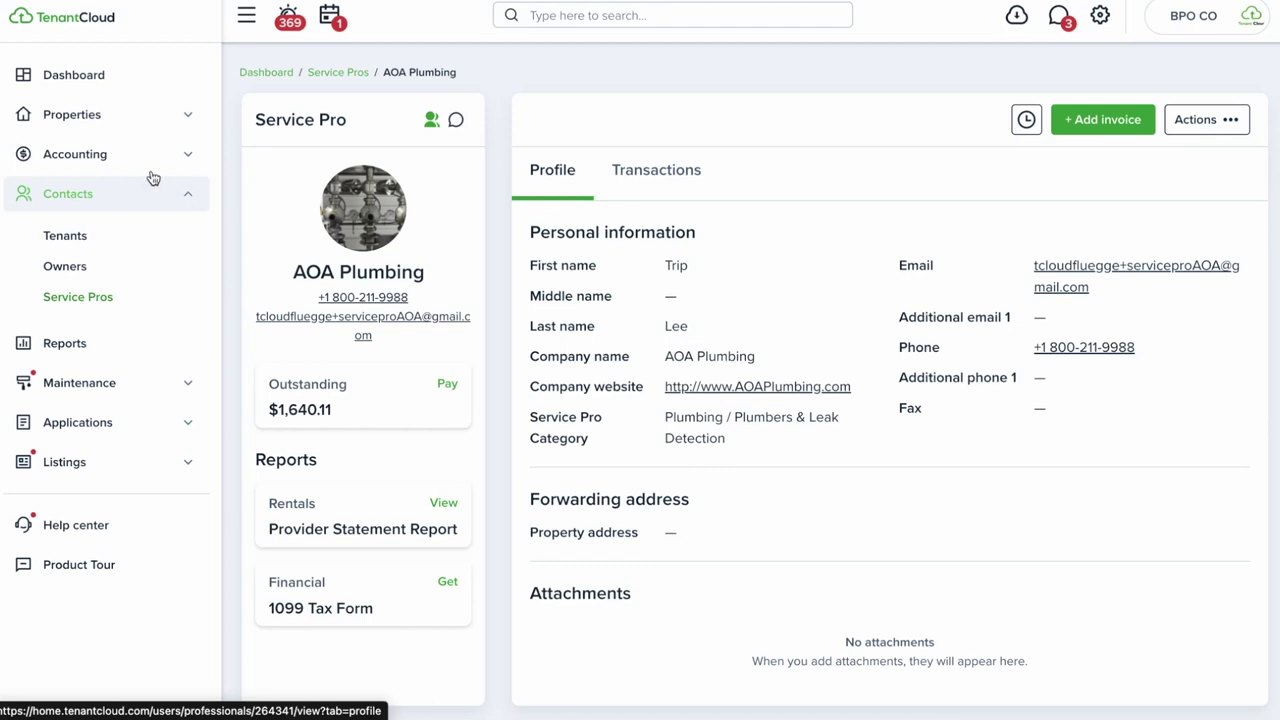
Review the money out and money in options for accounting transactions, and view the list of recurring transactions
click(104, 155)
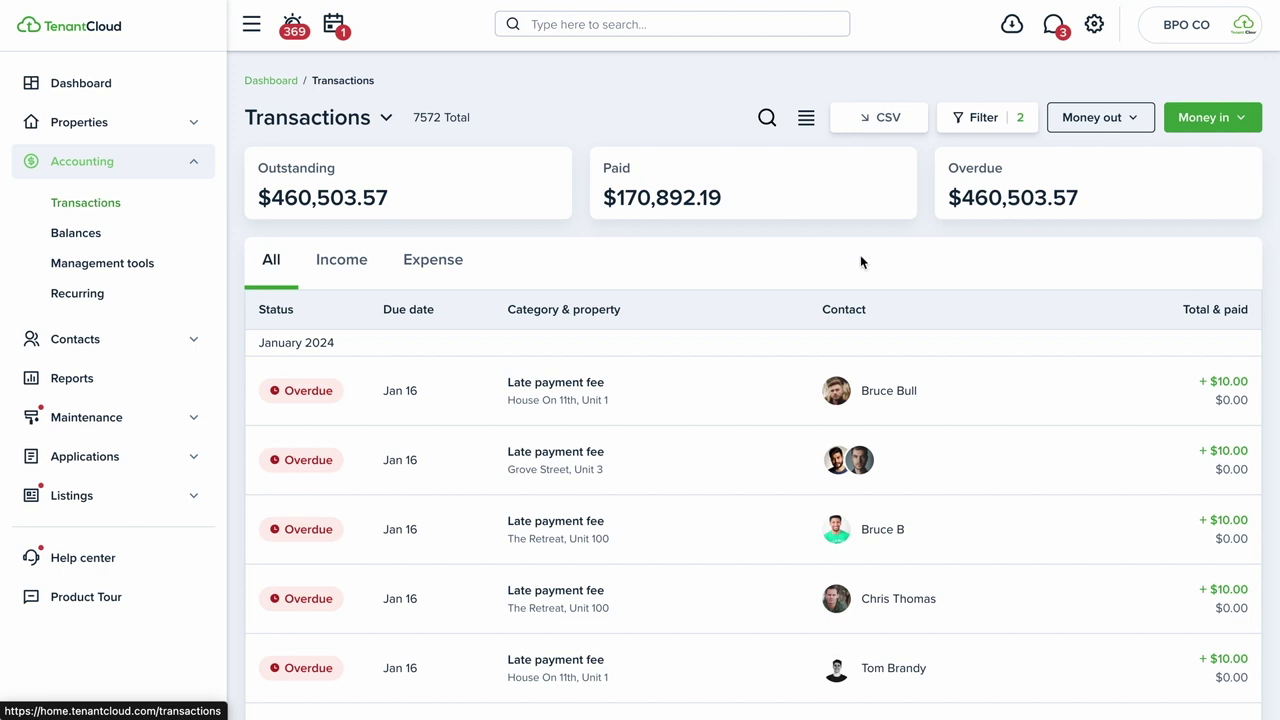
click(1129, 127)
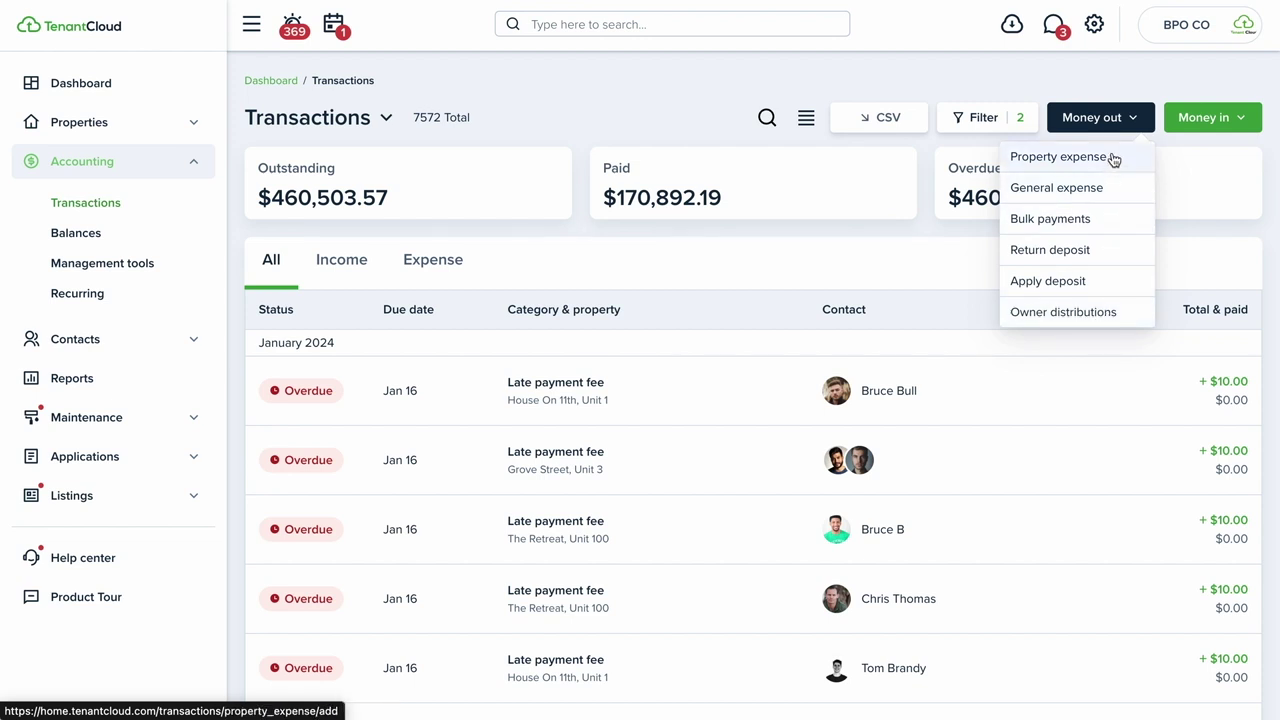
click(1216, 130)
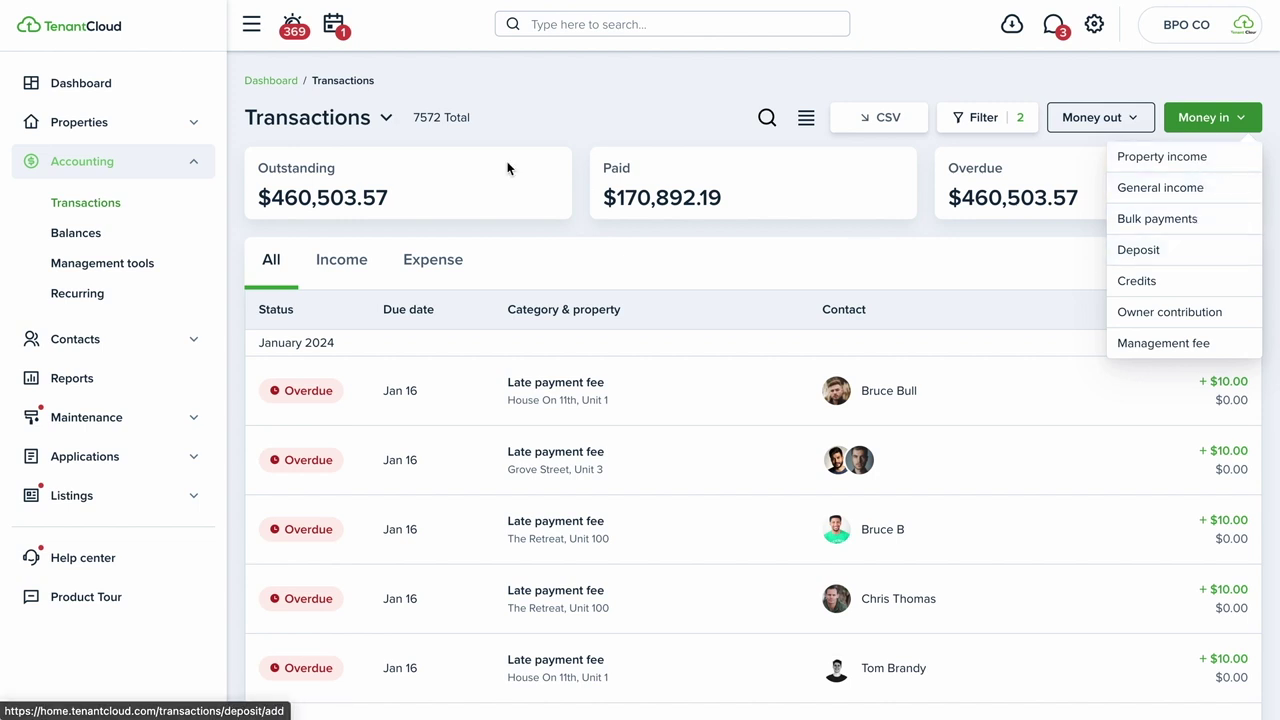
click(91, 296)
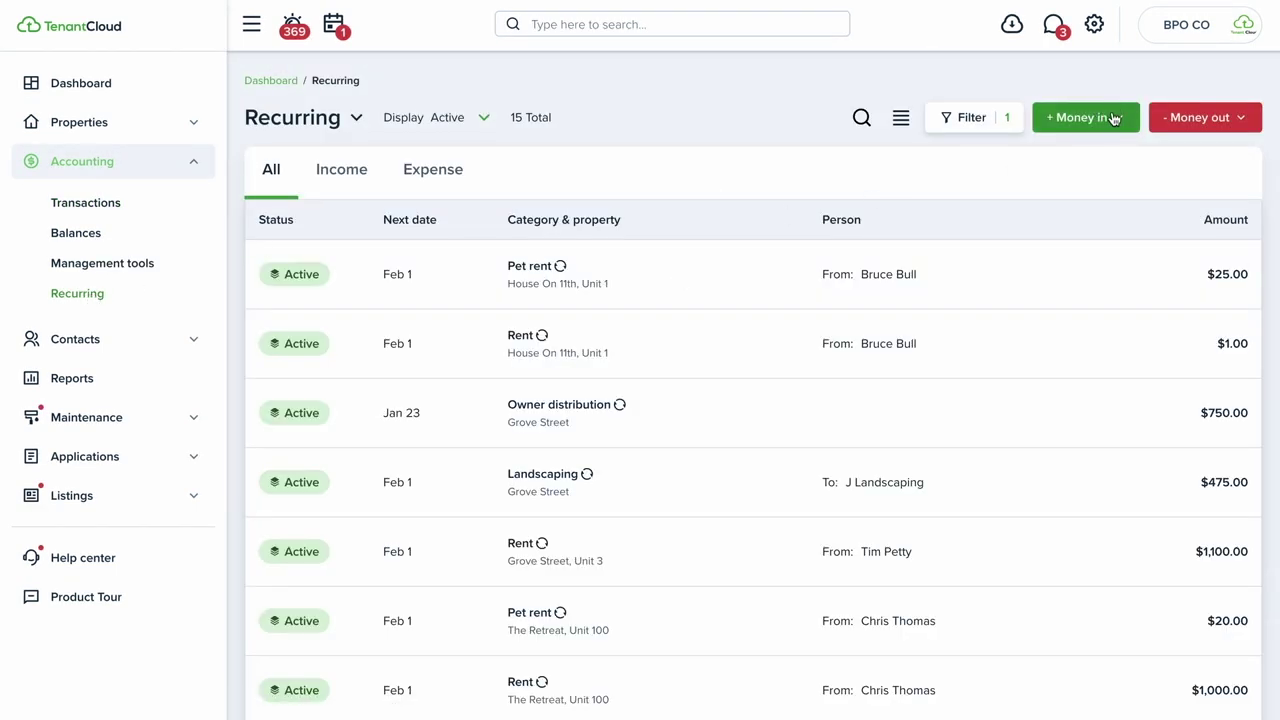
View the management fees and owner distributions in the management tools, filtering the distributions by the Grove Street property
mouse_move(1203, 120)
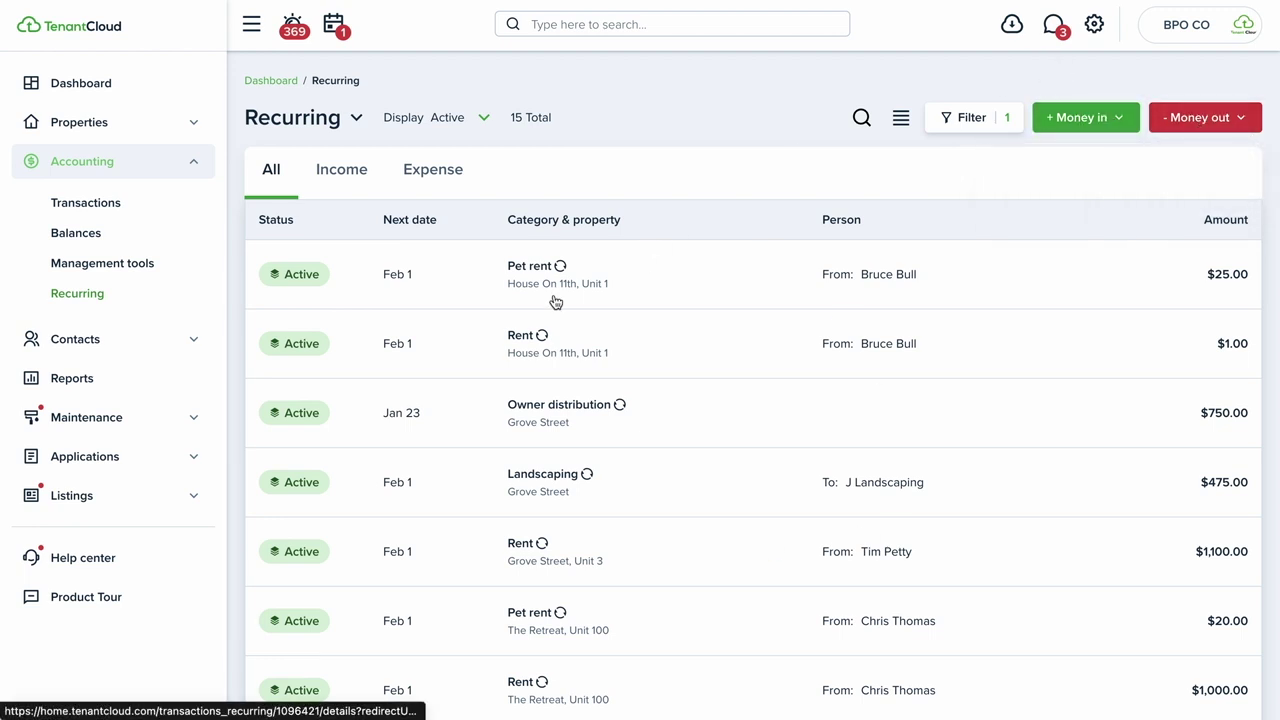
click(95, 266)
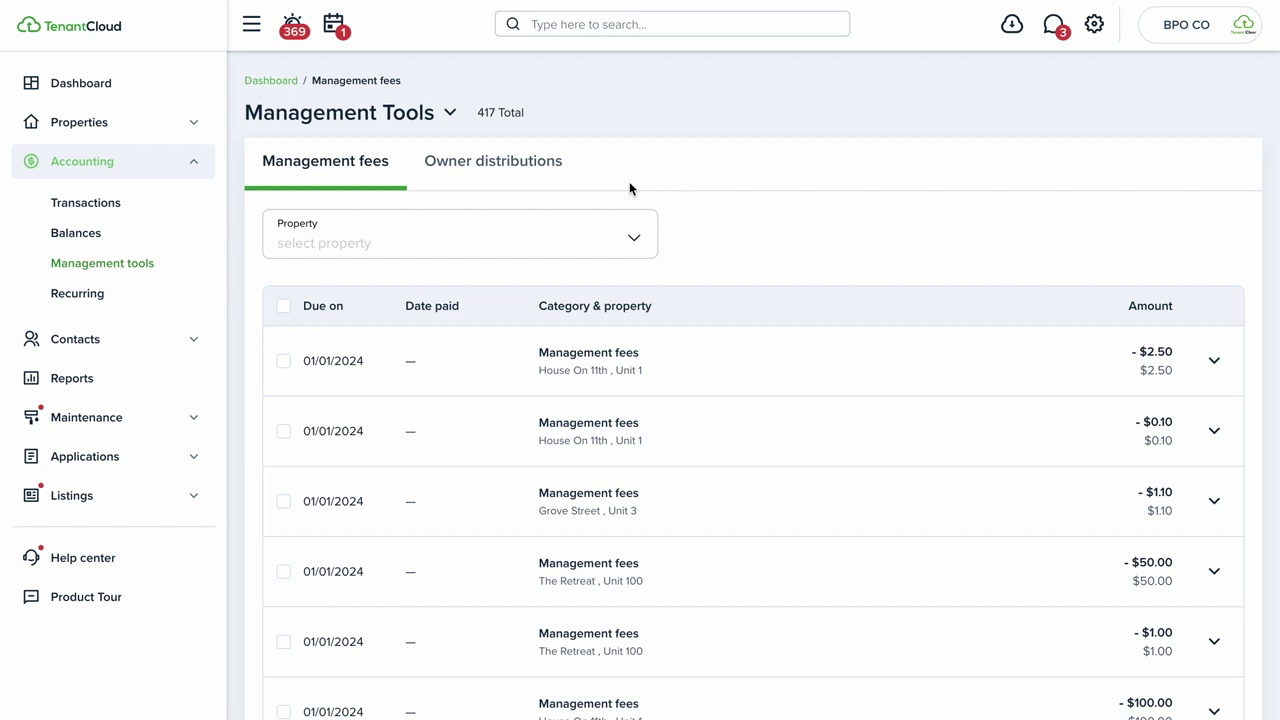
click(466, 161)
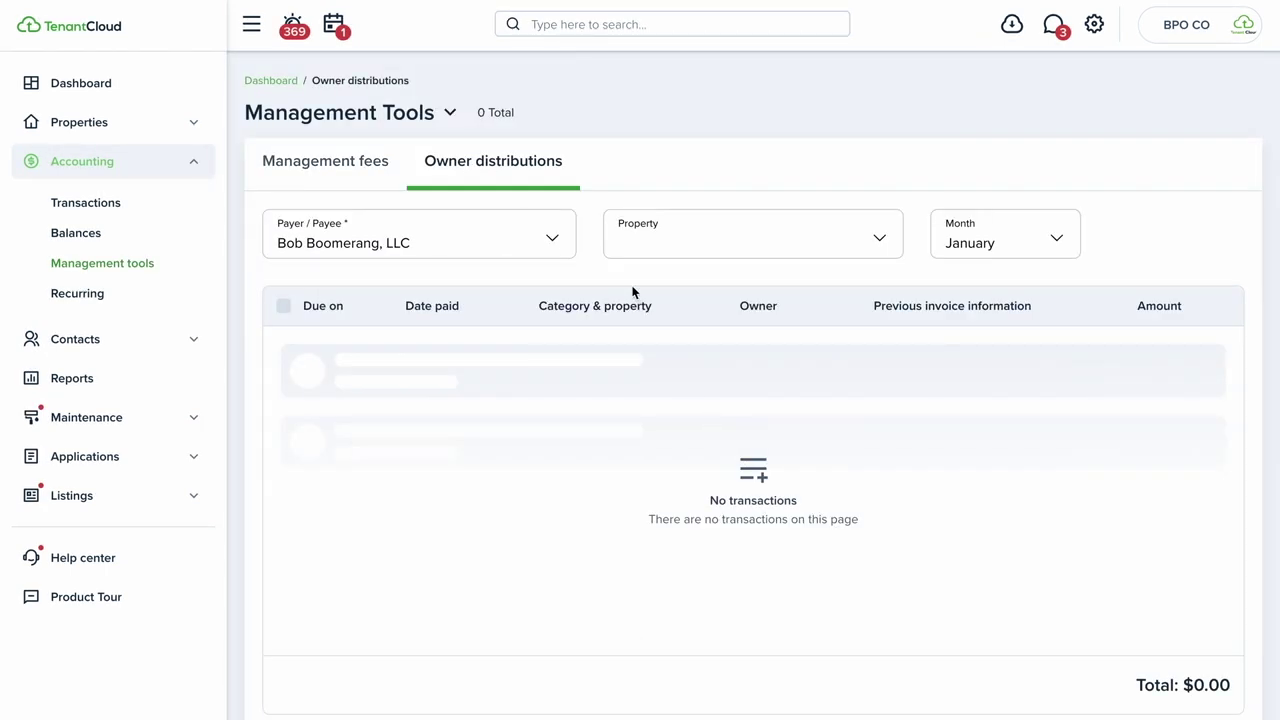
click(746, 245)
click(745, 314)
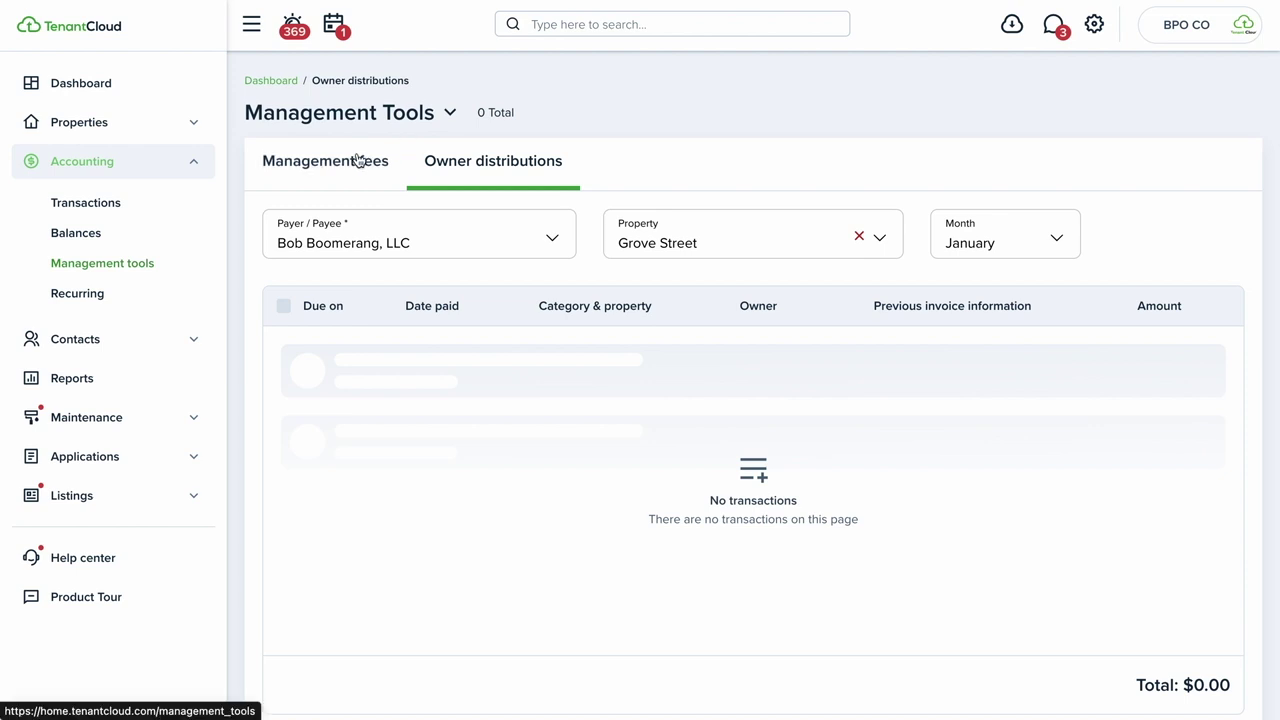
From the balances list, start a notice for the first tenant and select the lease The Modernist, 105. Lease #1
click(85, 236)
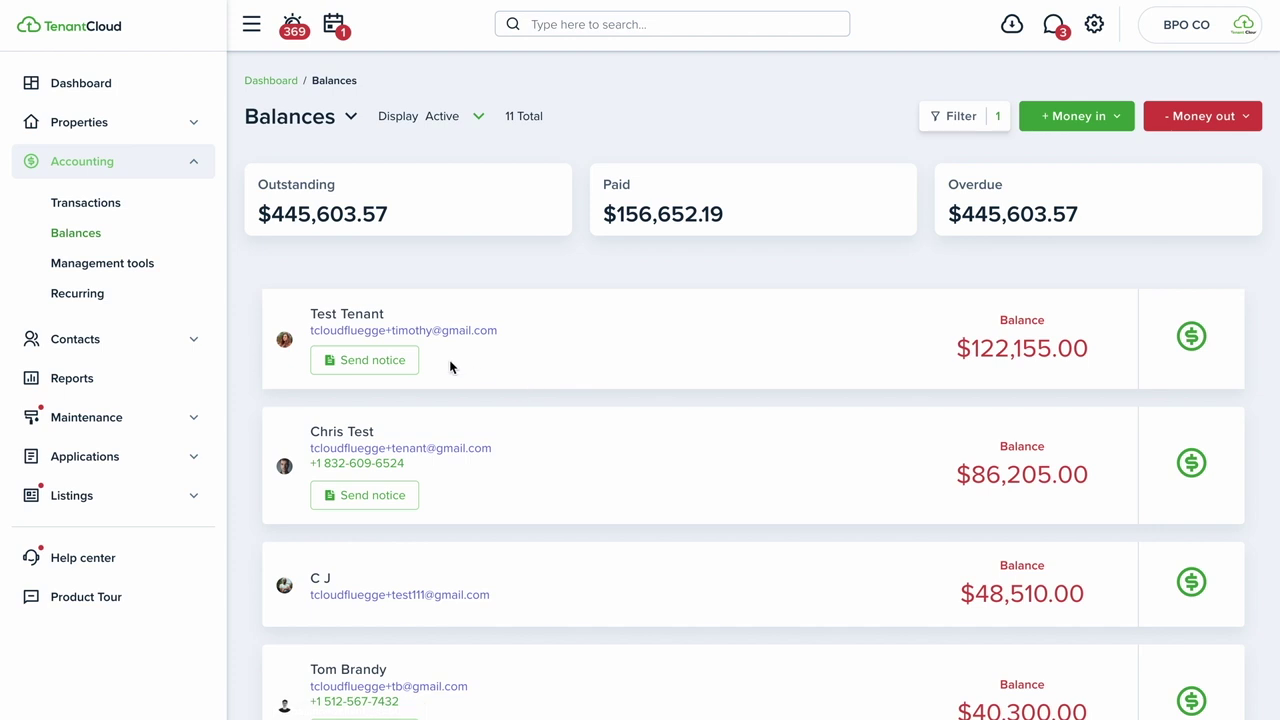
click(365, 363)
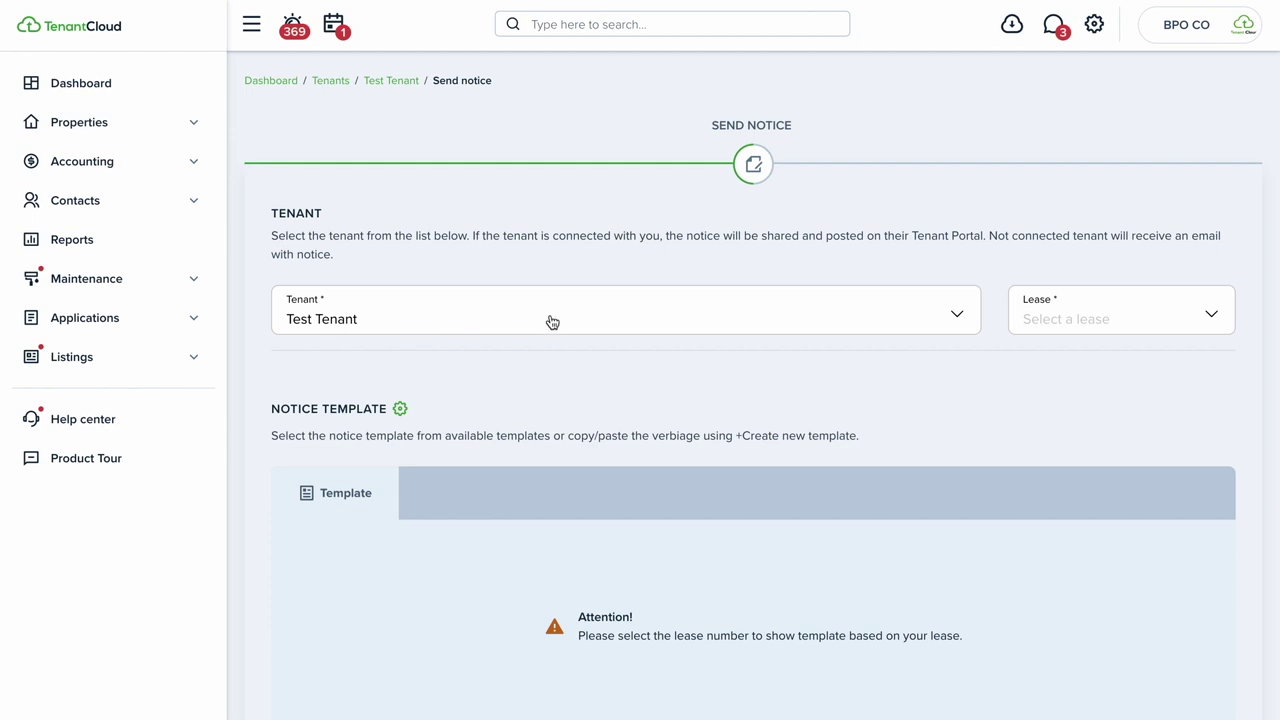
click(1122, 328)
click(1100, 388)
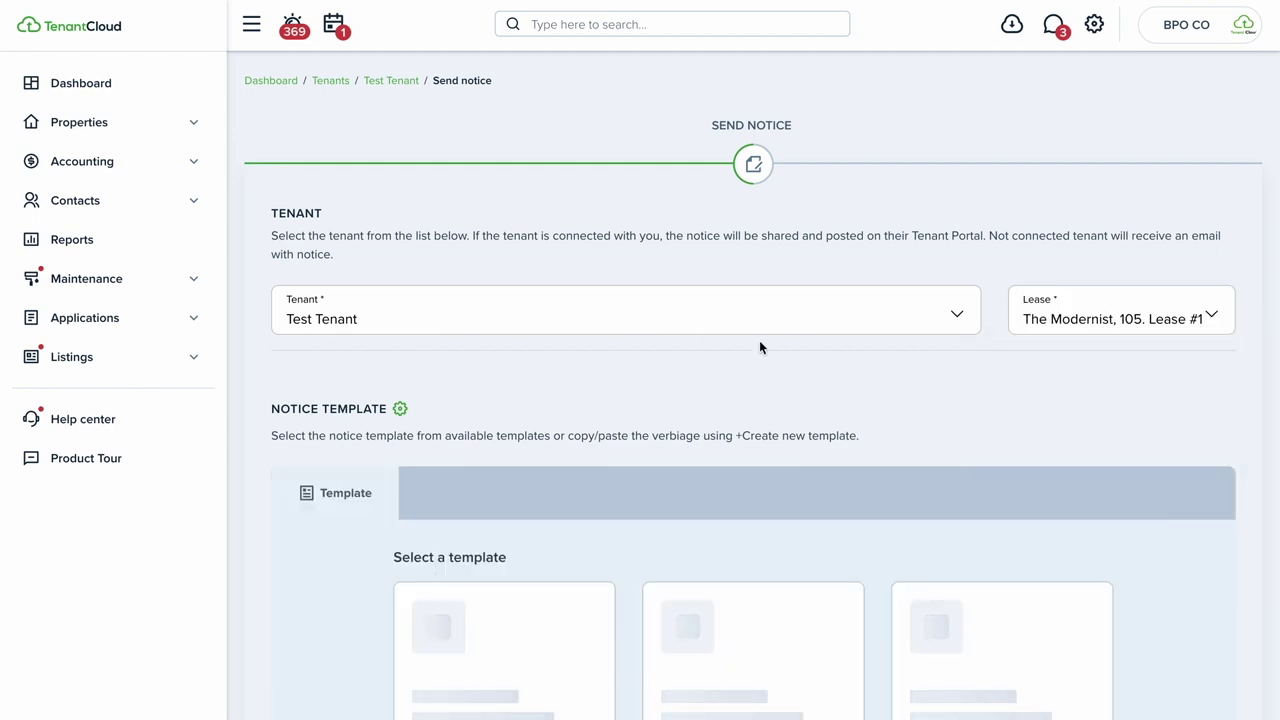
Browse the available notice templates and choose the April 12th Notice template
scroll(872, 251, down, 3)
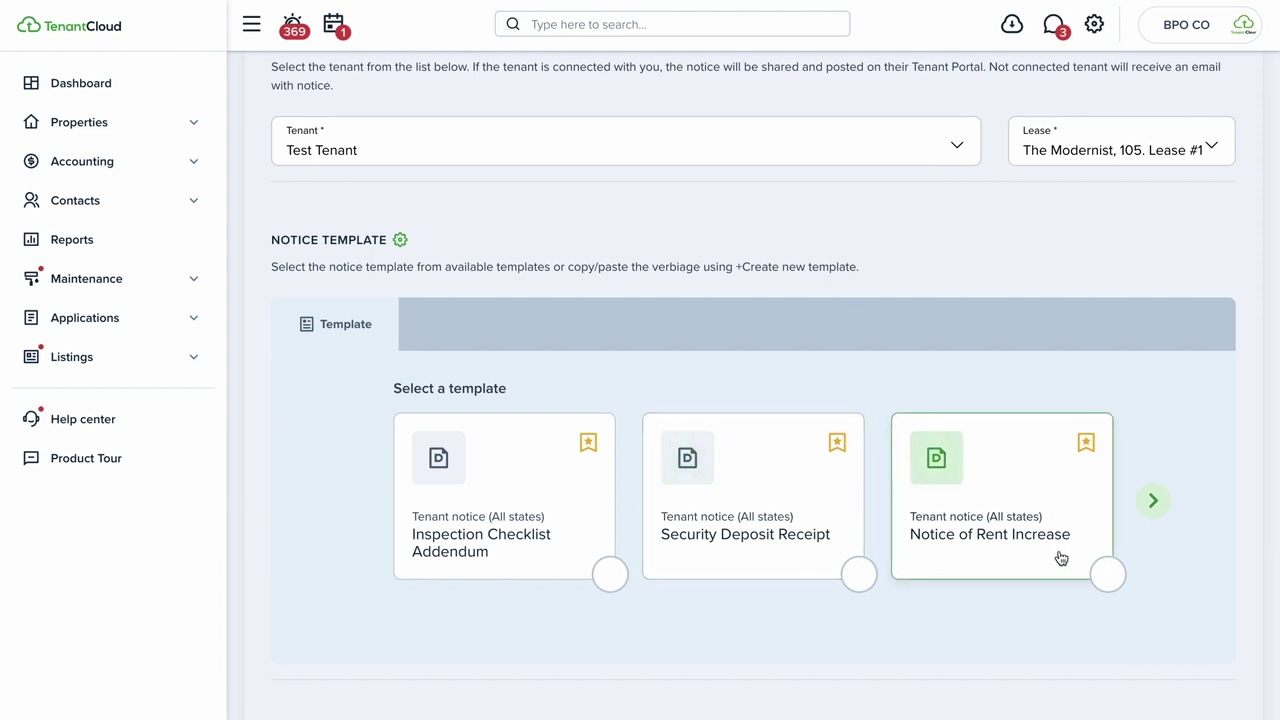
click(1153, 500)
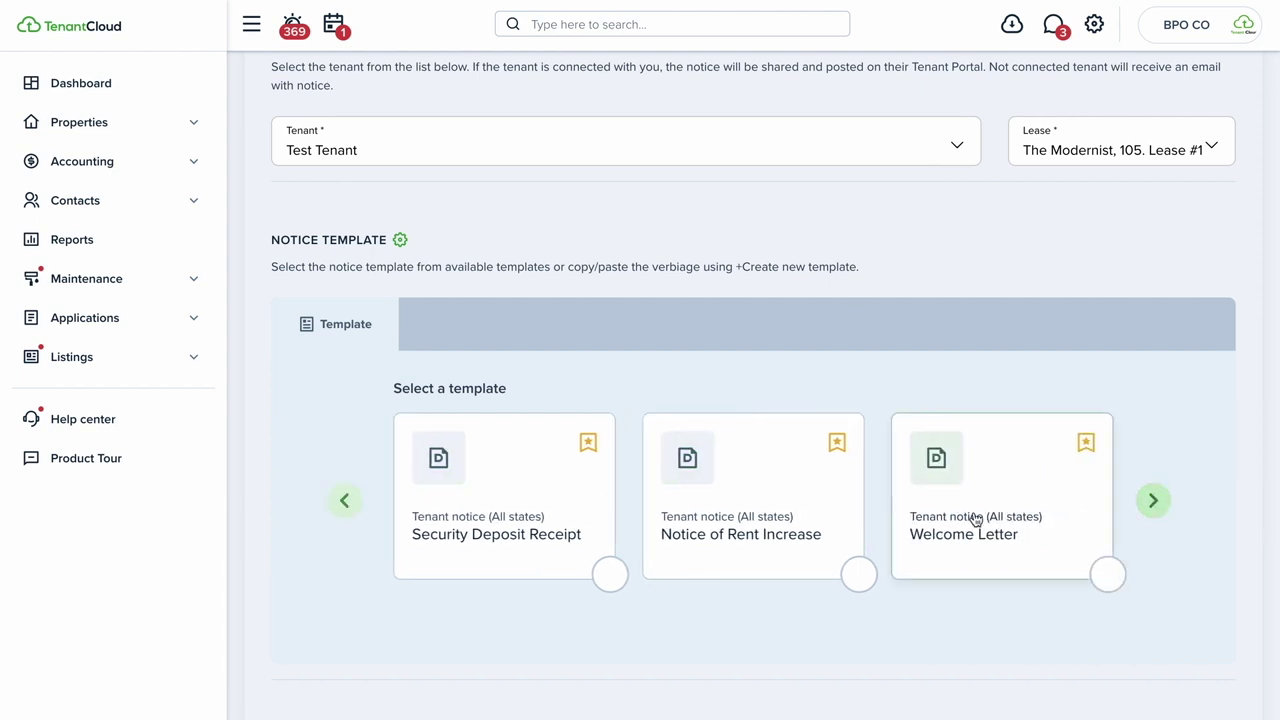
click(1153, 500)
click(1163, 503)
click(1162, 503)
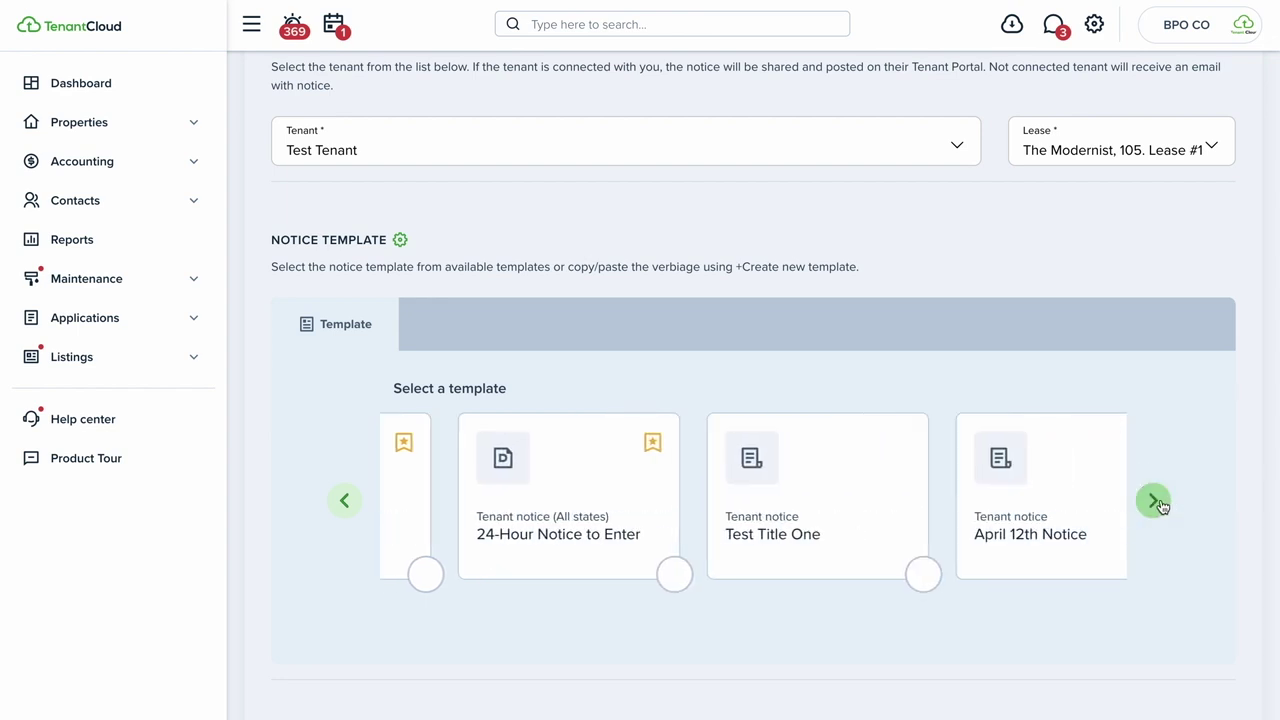
click(1161, 504)
click(777, 536)
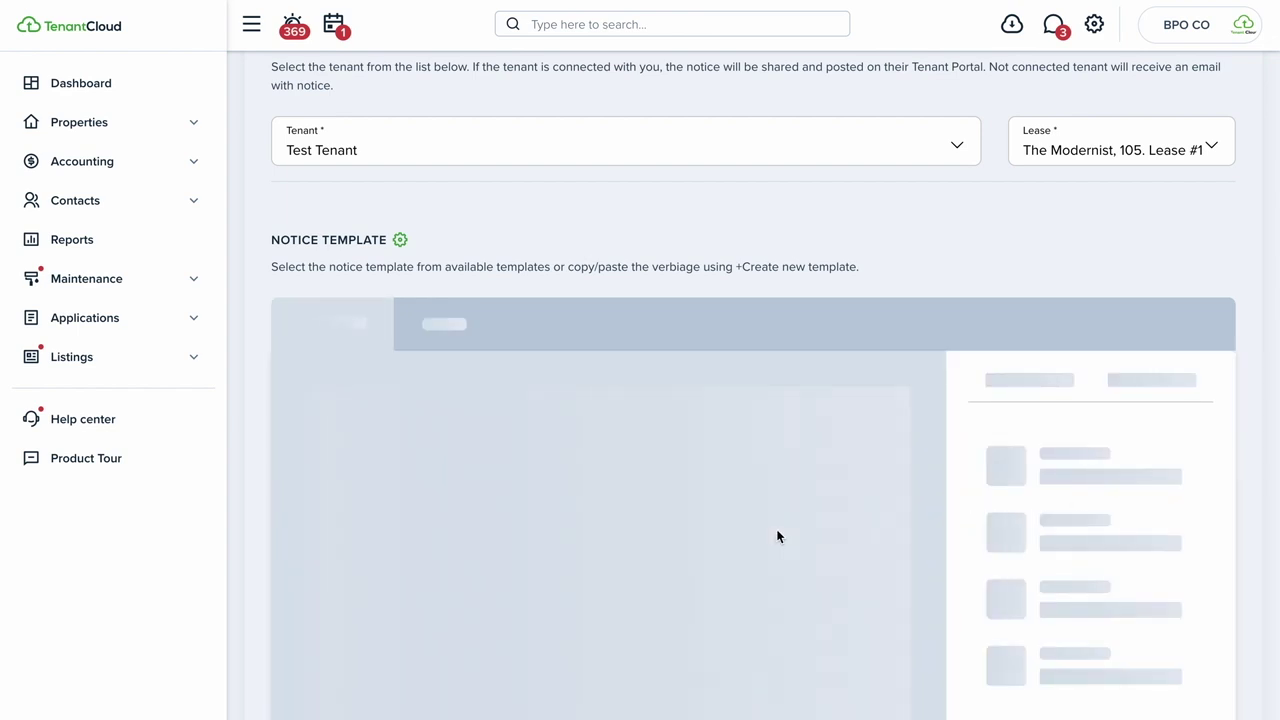
Review the notice template's content, auto fill elements, default signatures setting and attachments section
scroll(630, 300, down, 2)
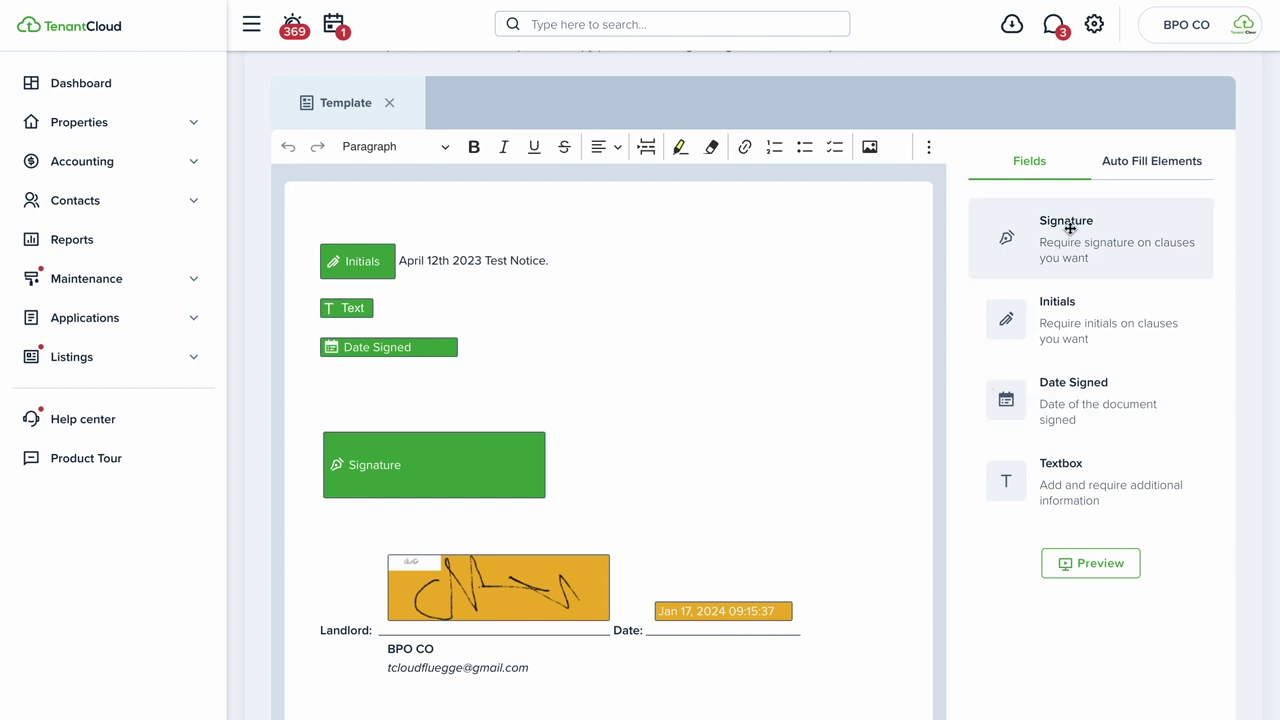
click(1145, 161)
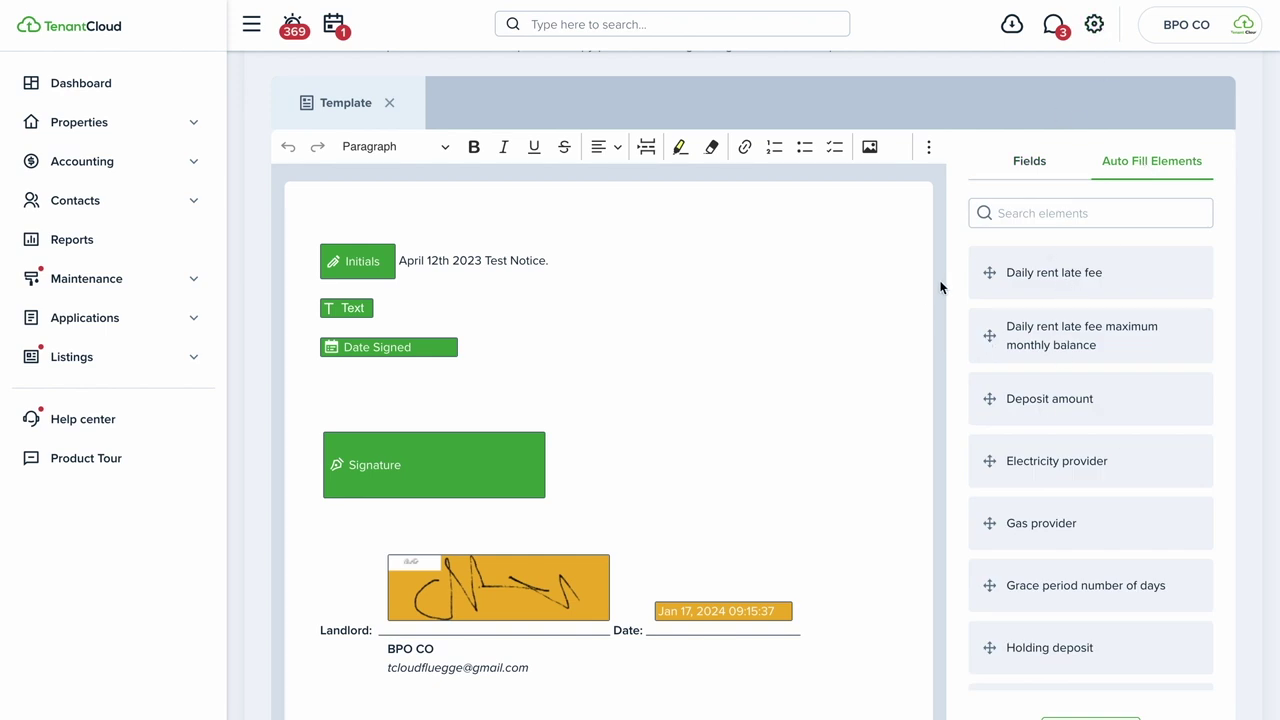
scroll(940, 287, up, 4)
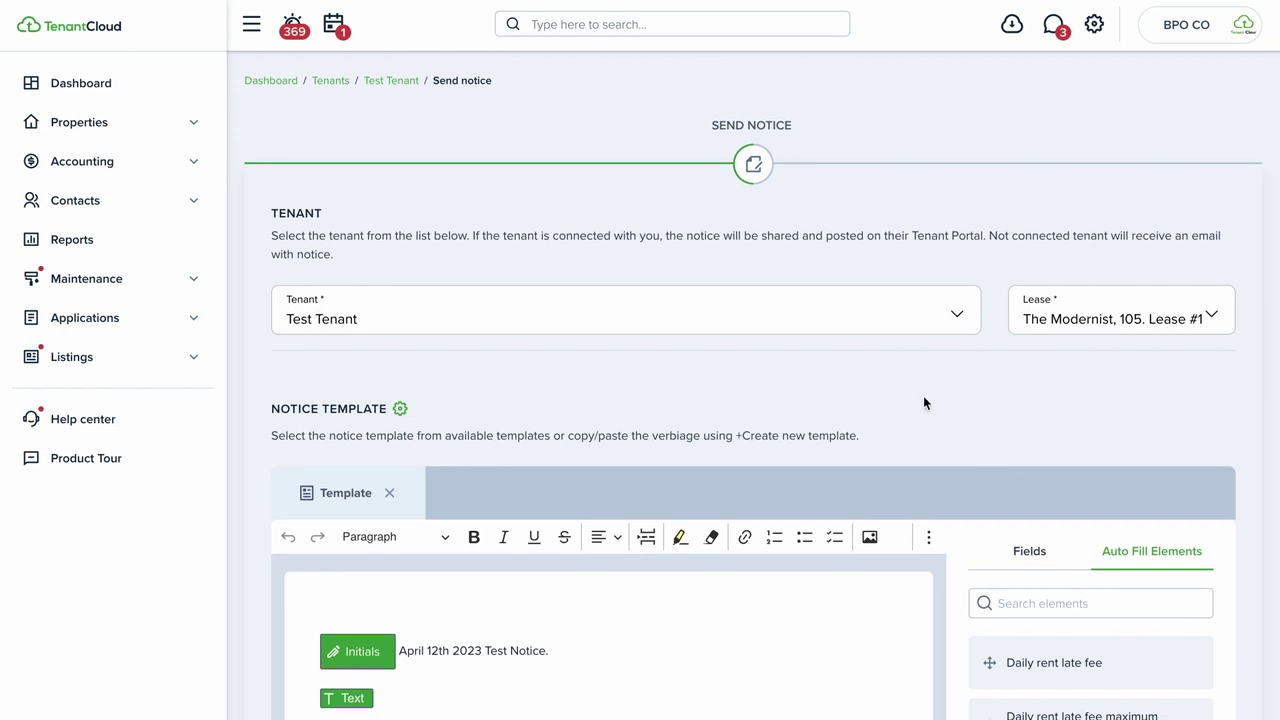
scroll(923, 403, down, 3)
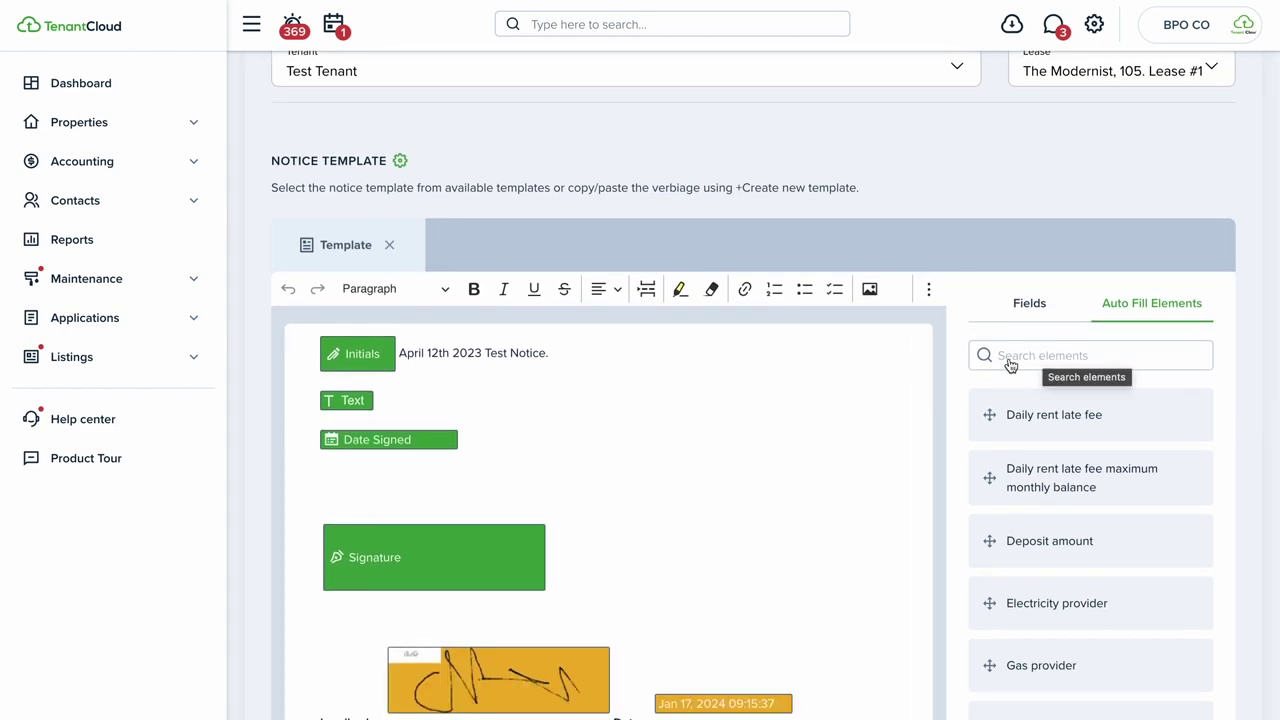
scroll(957, 437, down, 5)
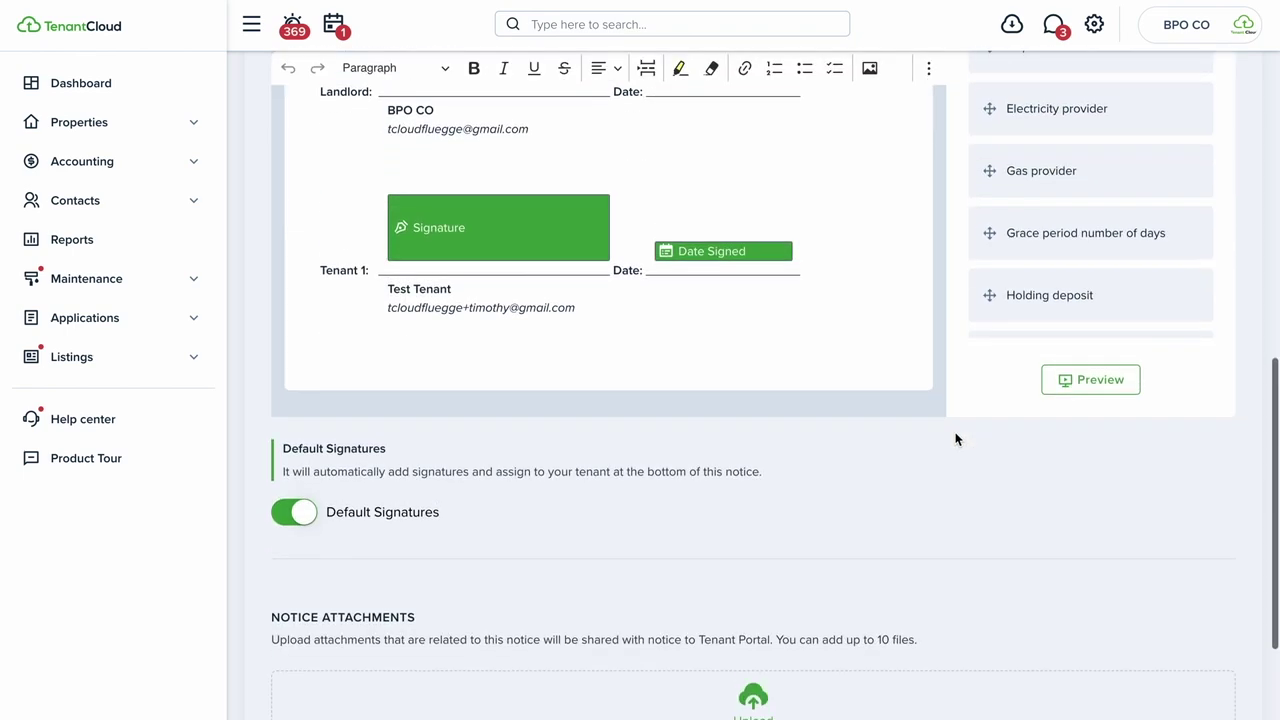
scroll(955, 439, down, 3)
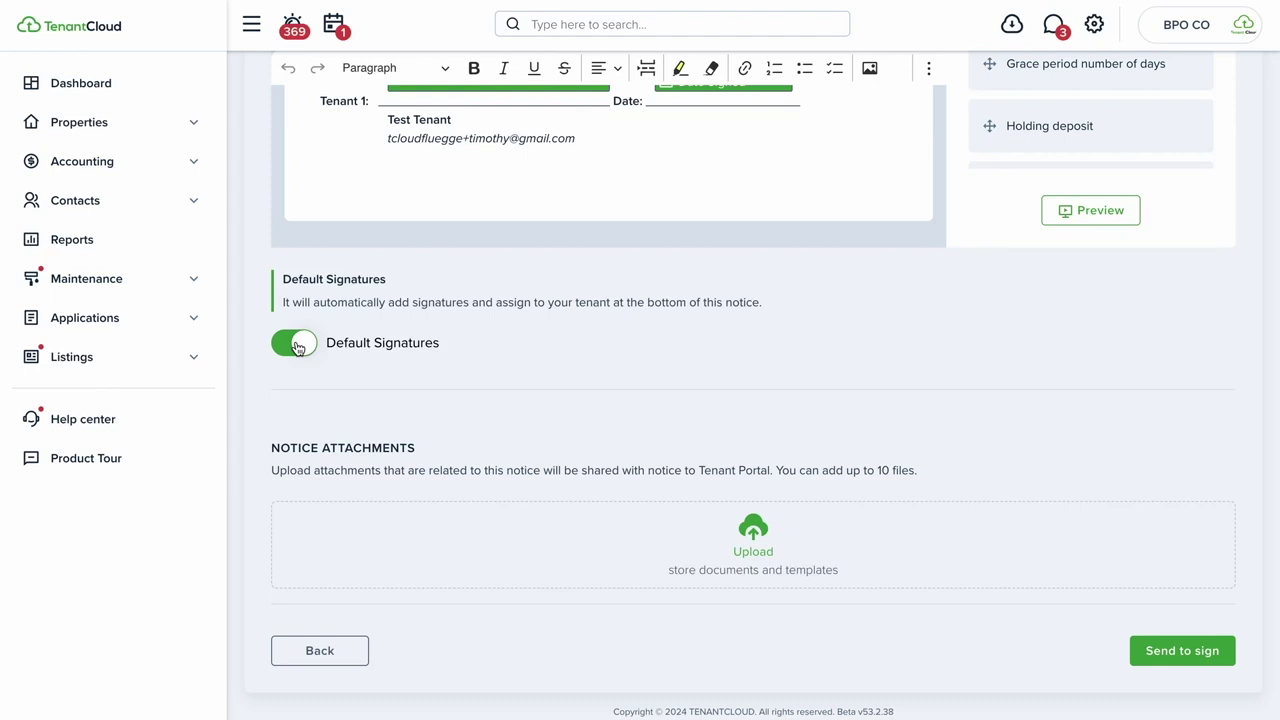
scroll(786, 446, up, 10)
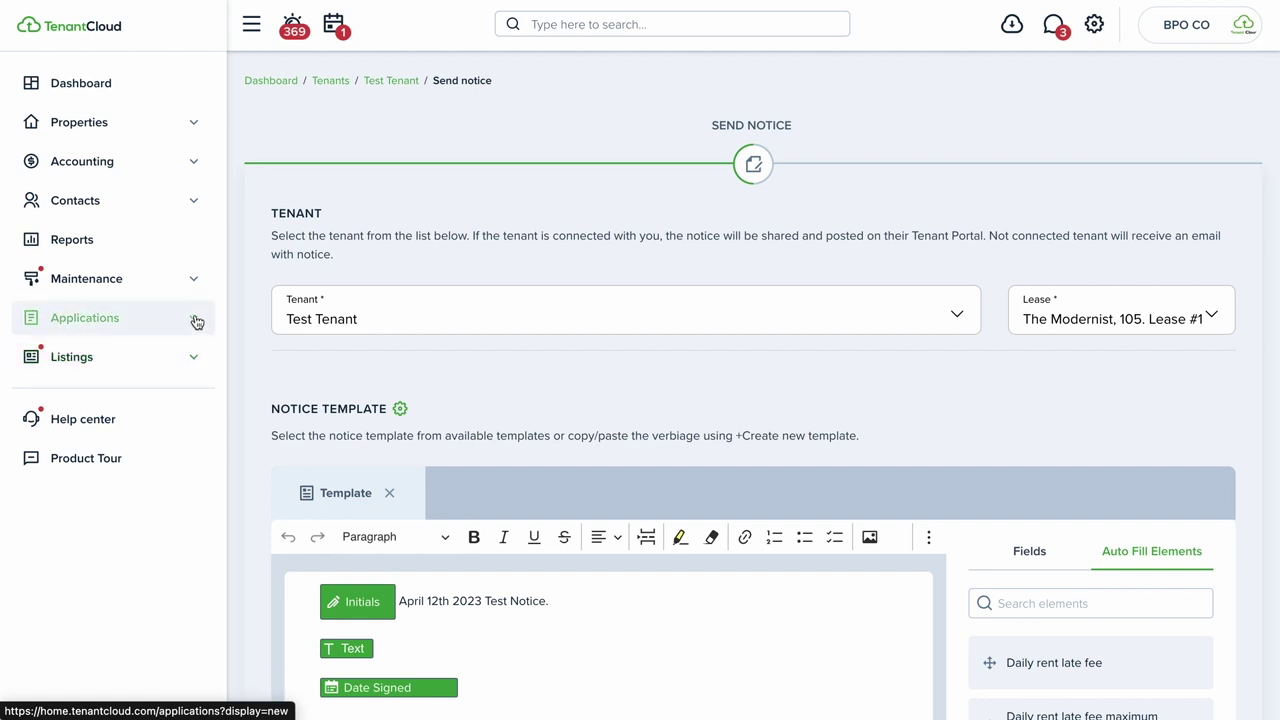
Open the reports overview and look through the available report types
click(94, 237)
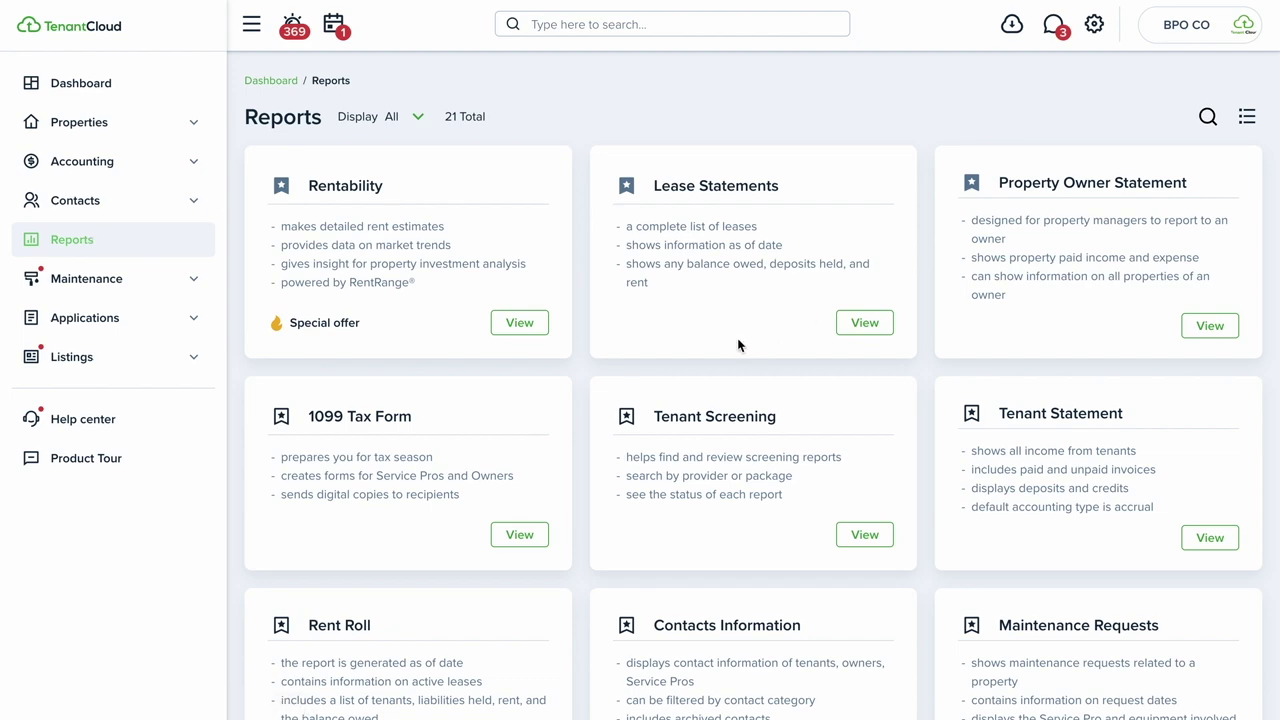
scroll(740, 310, down, 10)
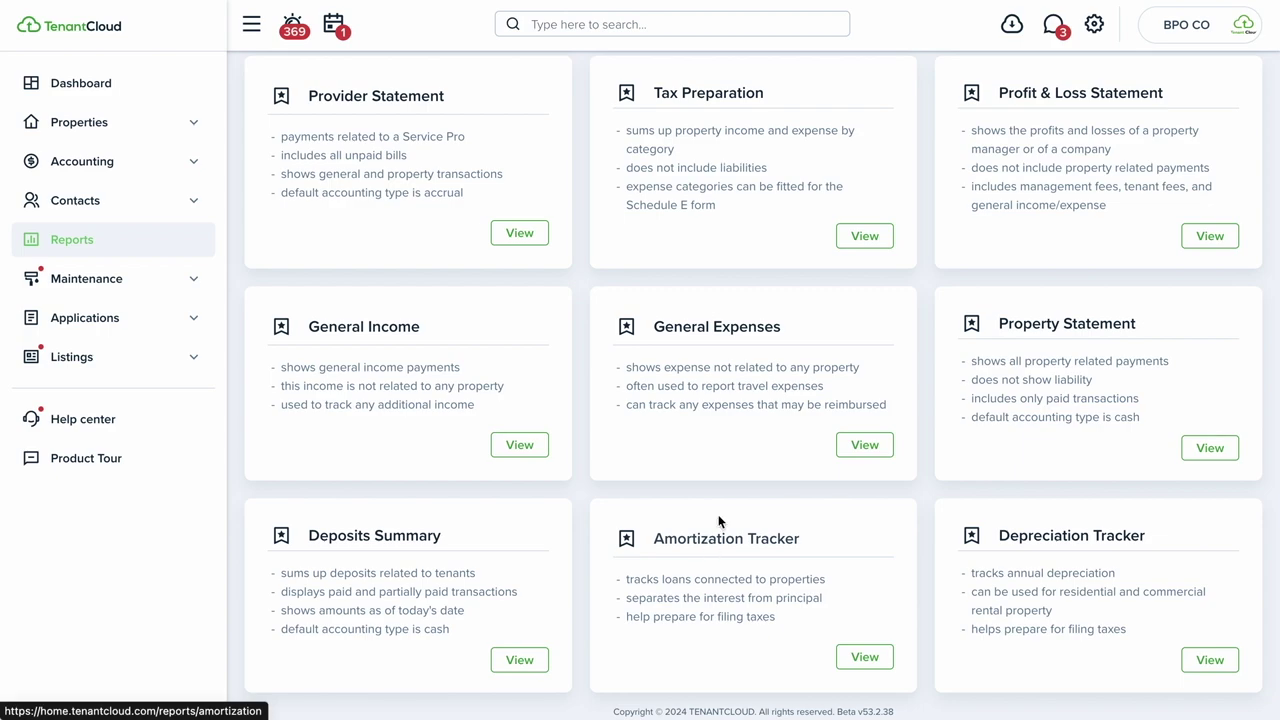
scroll(729, 497, up, 10)
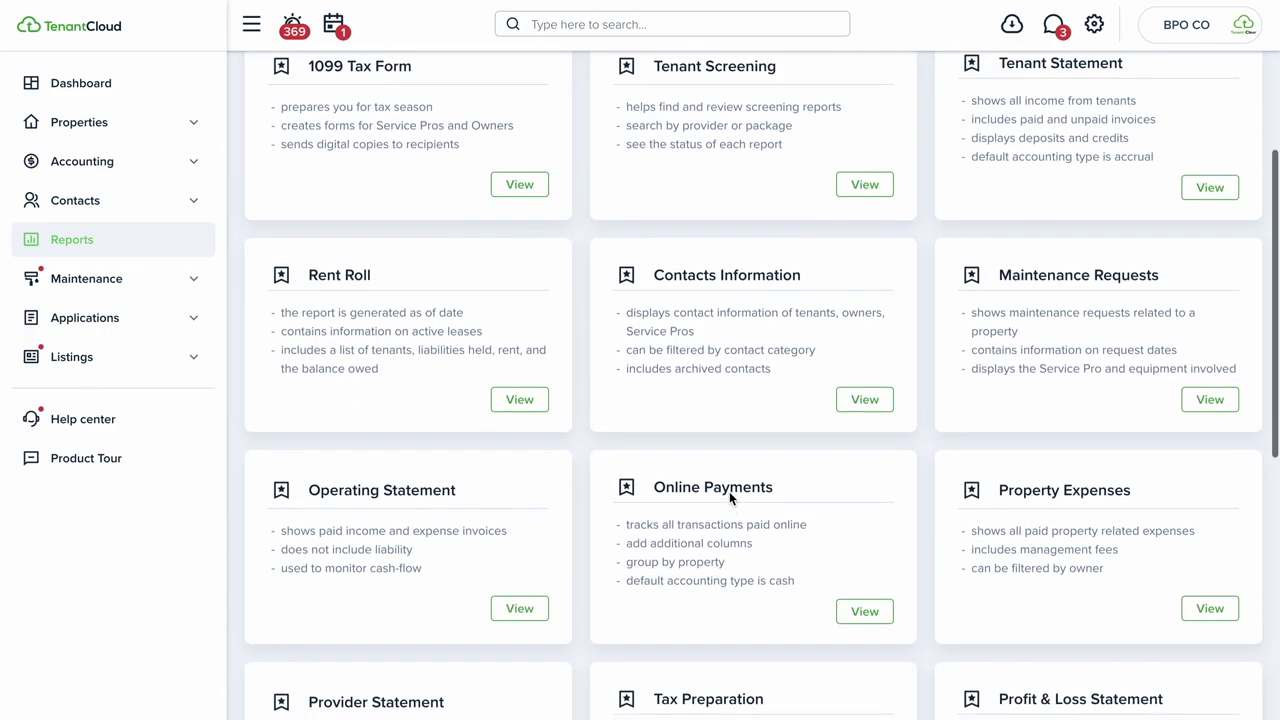
scroll(729, 494, down, 1)
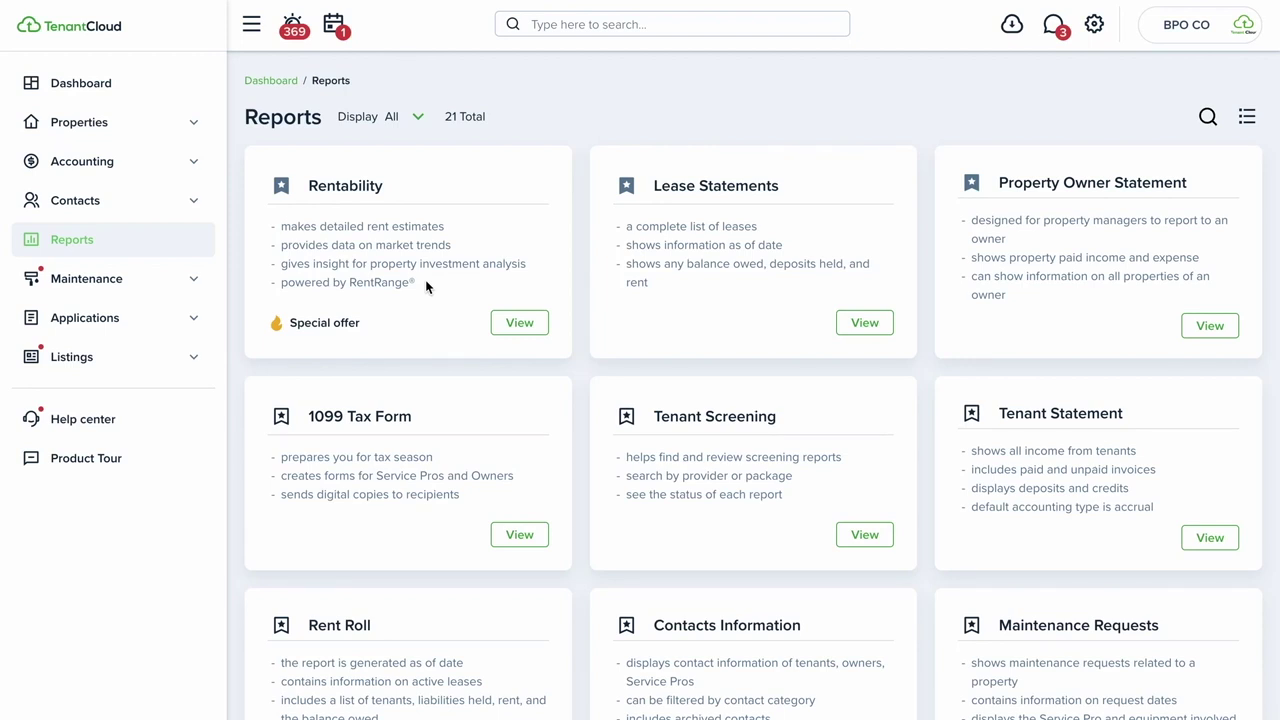
Open the Rentability report, check its property selection, and return to the reports overview
click(517, 321)
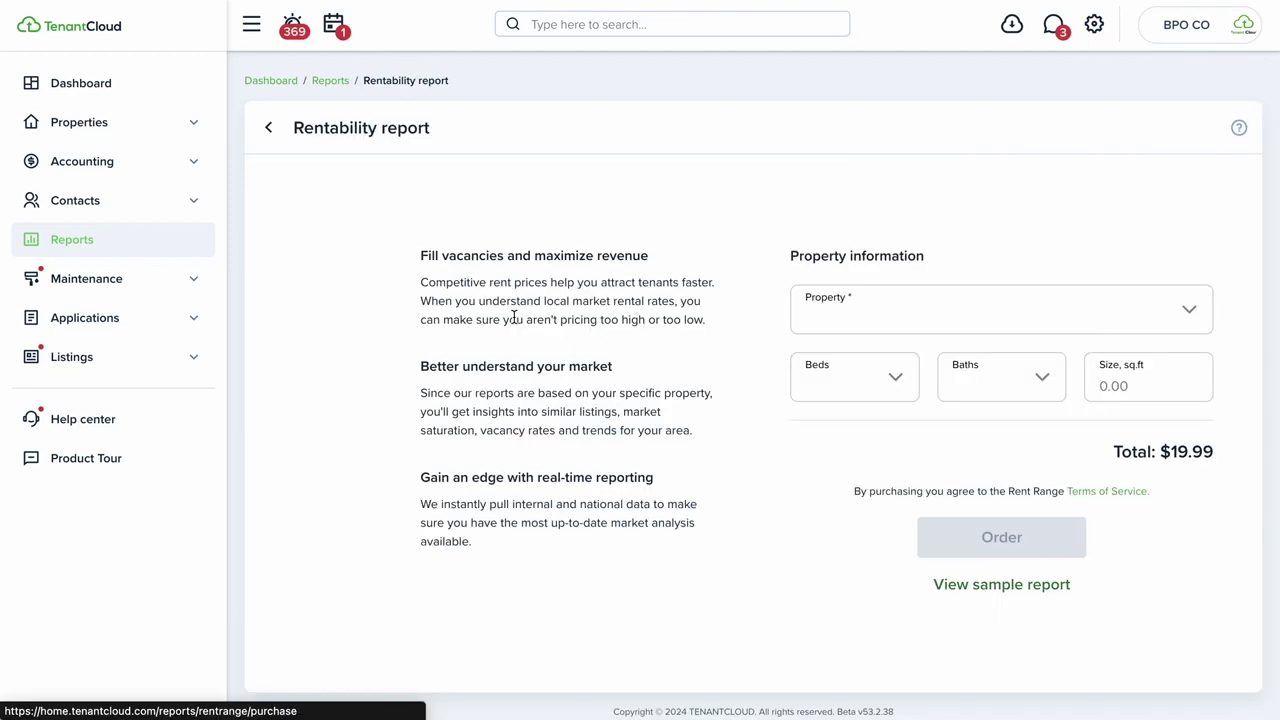
click(922, 315)
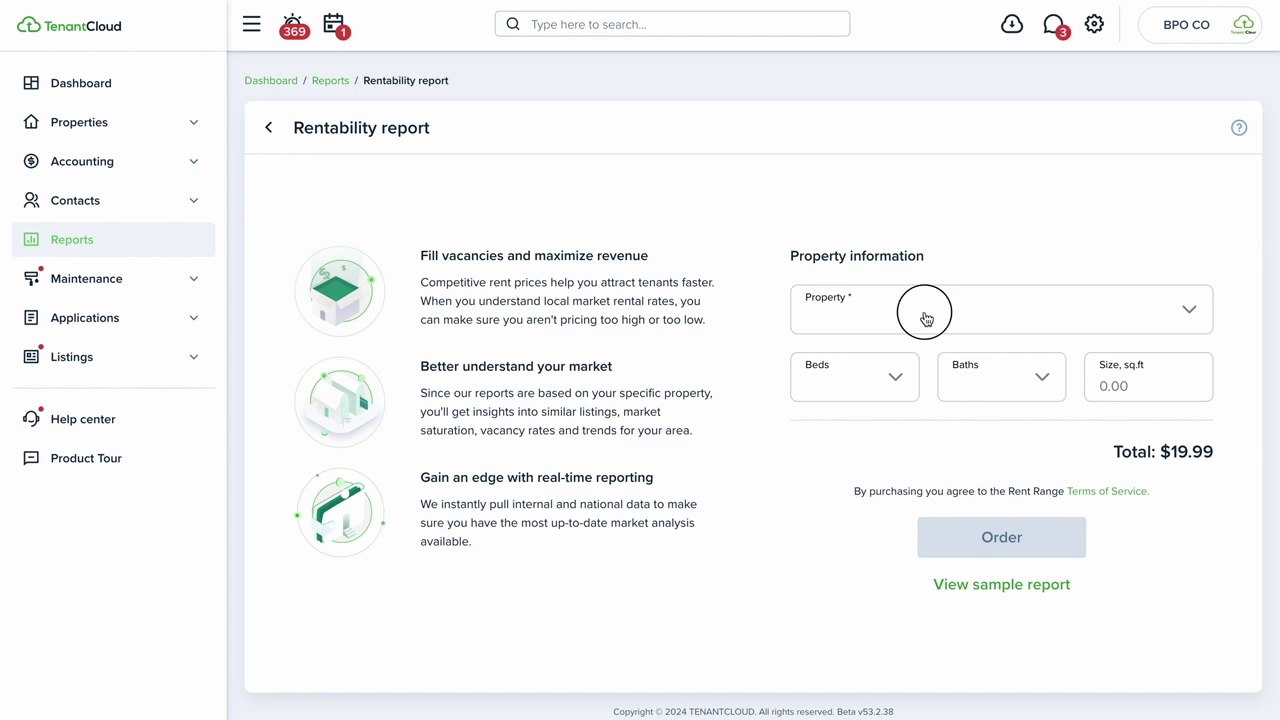
click(923, 318)
click(268, 127)
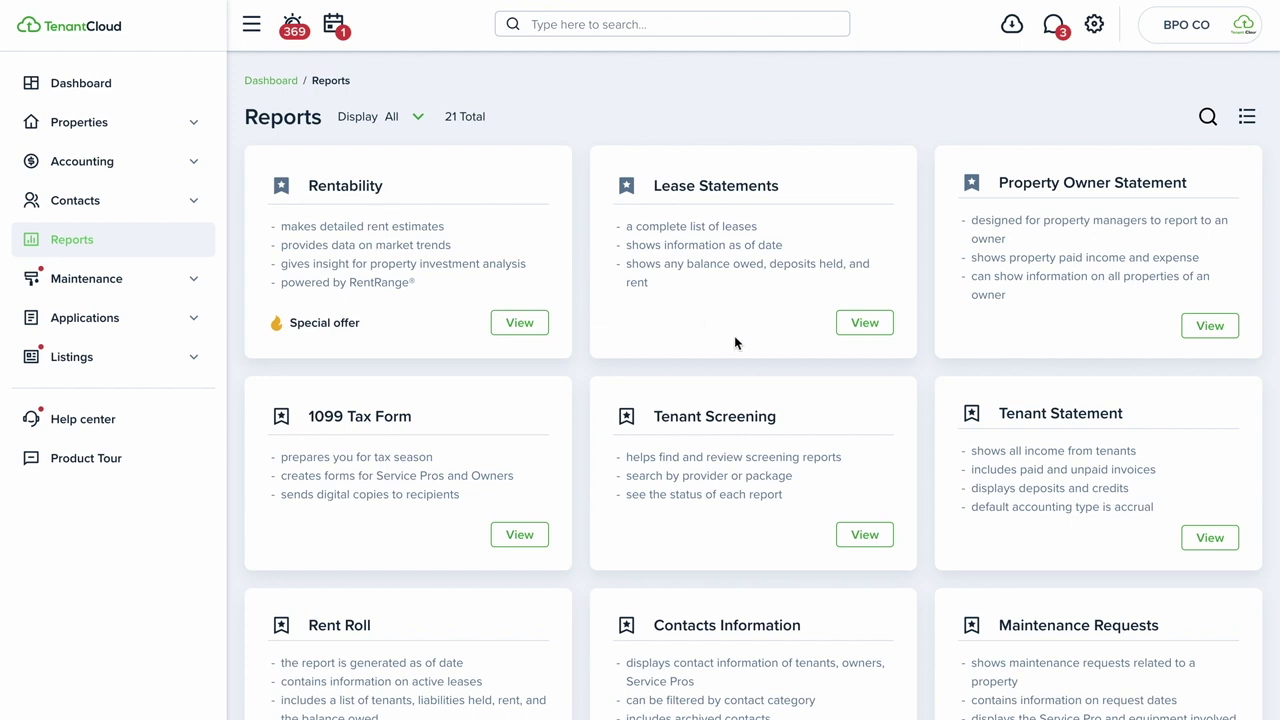
Examine the report descriptions from Property Owner Statement down to Depreciation Tracker
scroll(752, 316, down, 1)
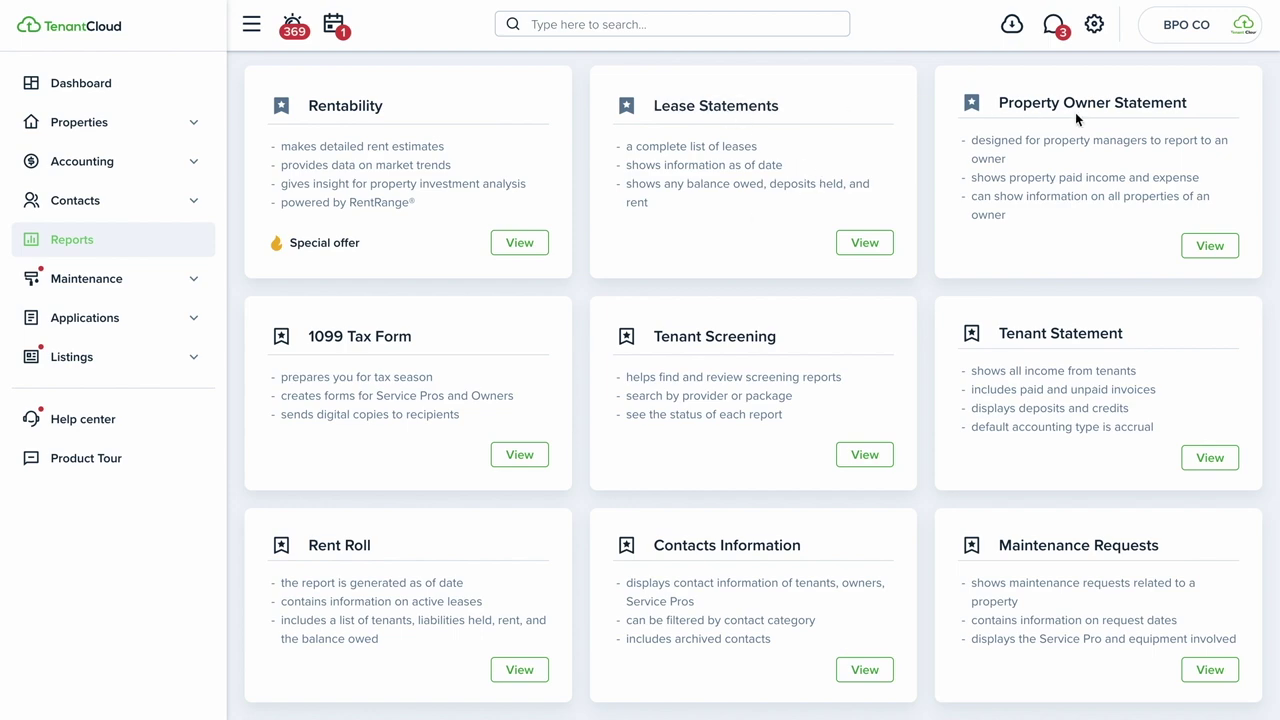
scroll(1033, 316, down, 6)
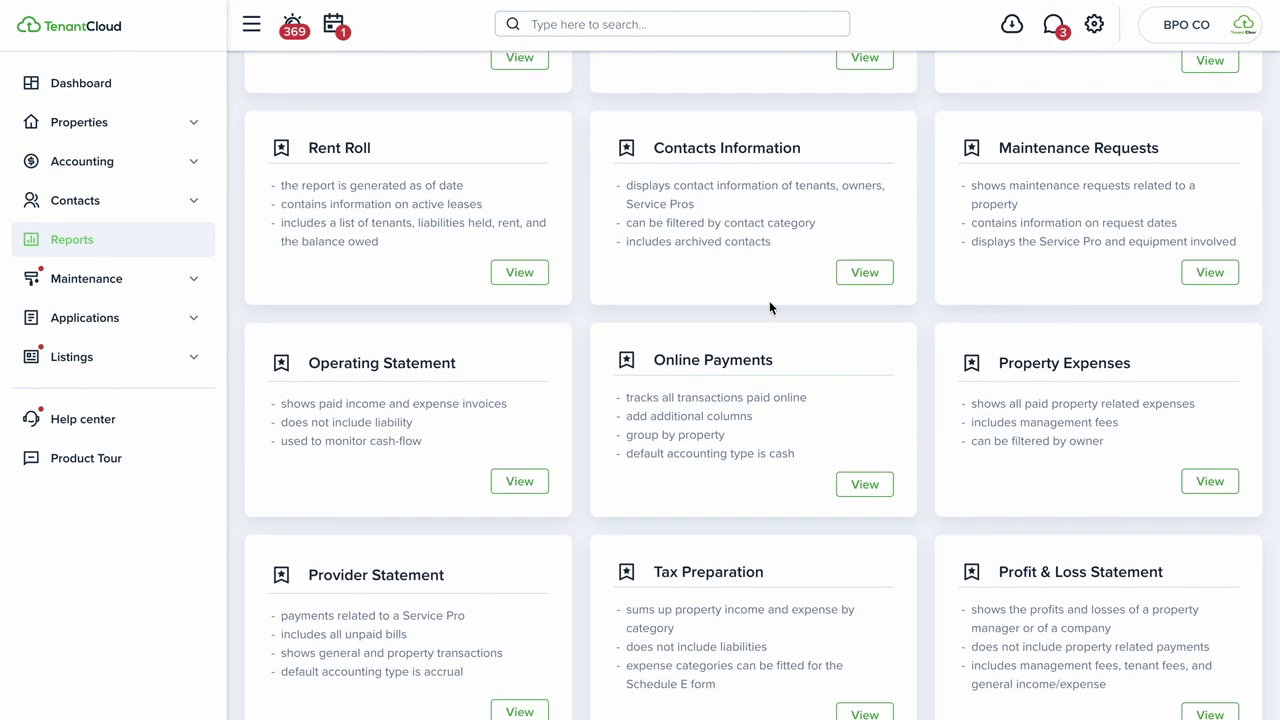
scroll(769, 307, down, 2)
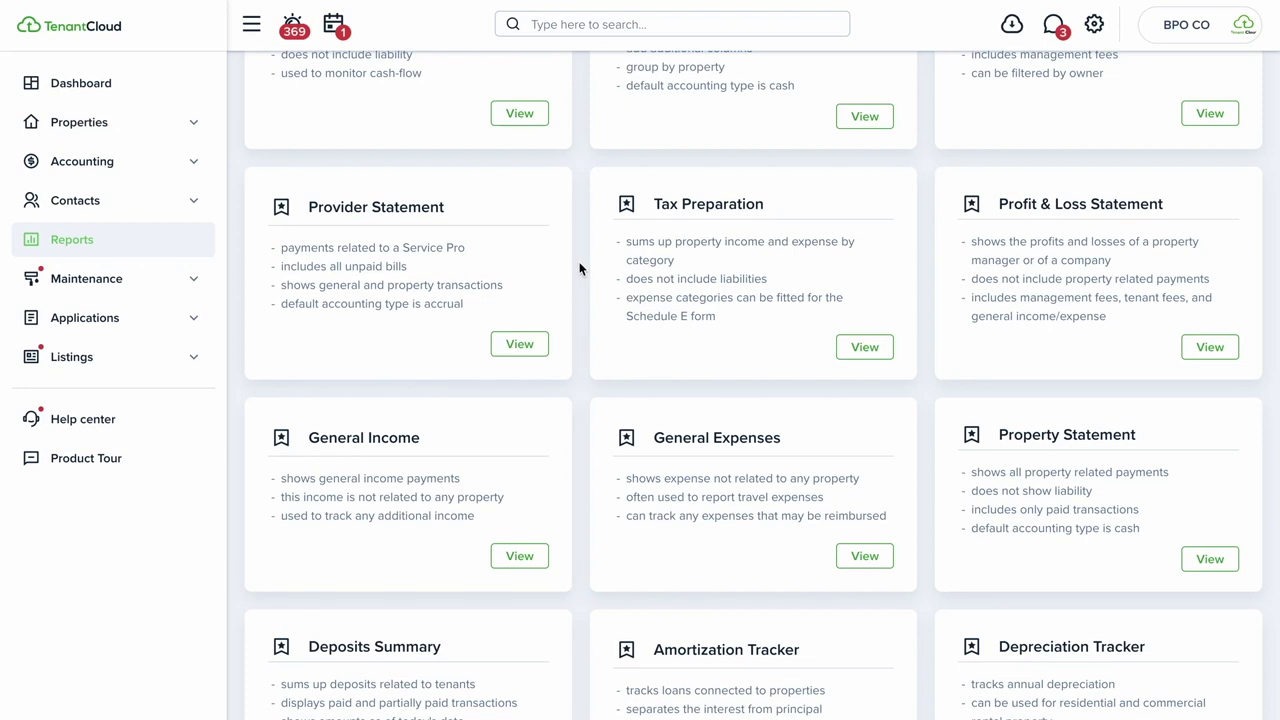
scroll(579, 268, down, 1)
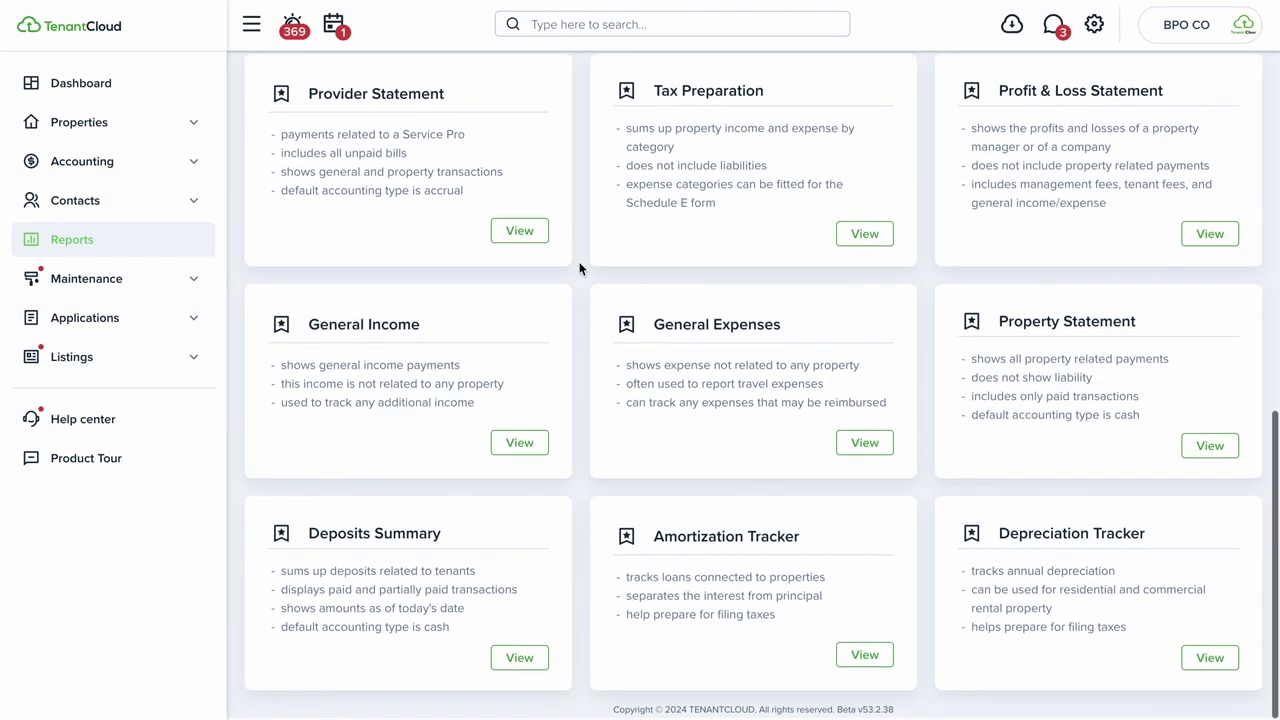
scroll(579, 268, up, 5)
scroll(579, 268, up, 2)
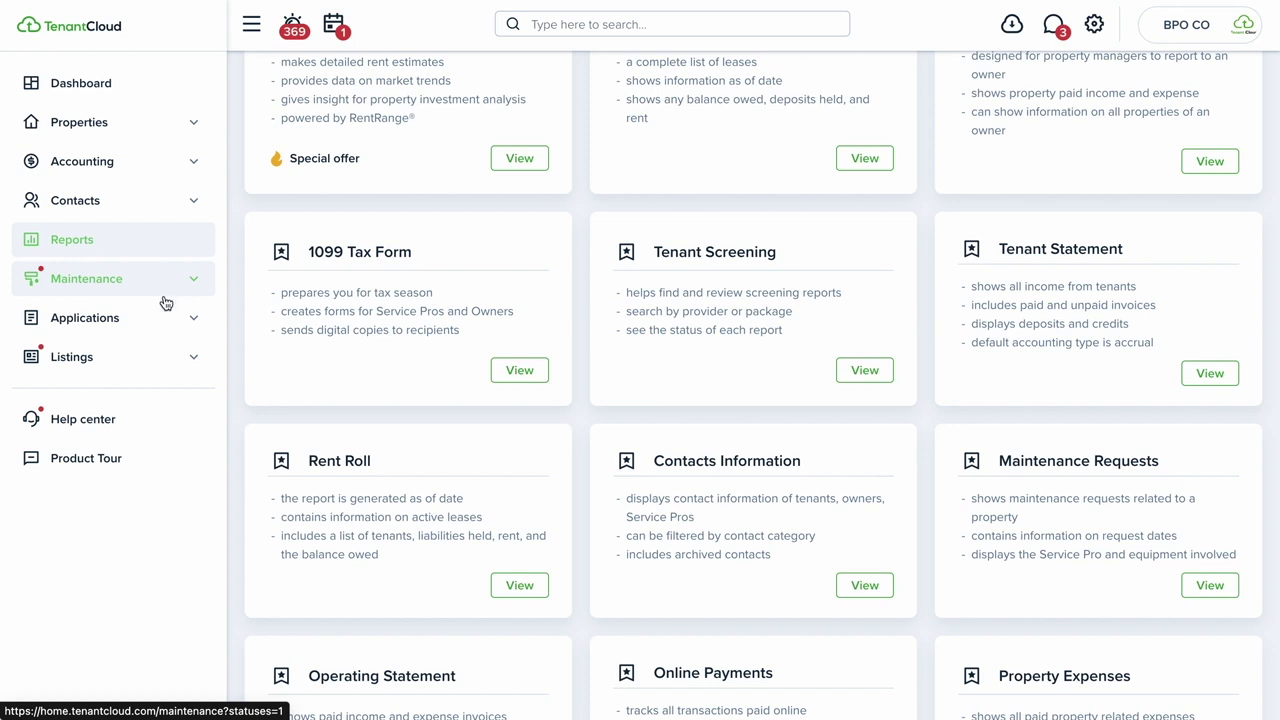
Open the support tickets page, view the ticket submission options, and return to the tickets list
click(101, 425)
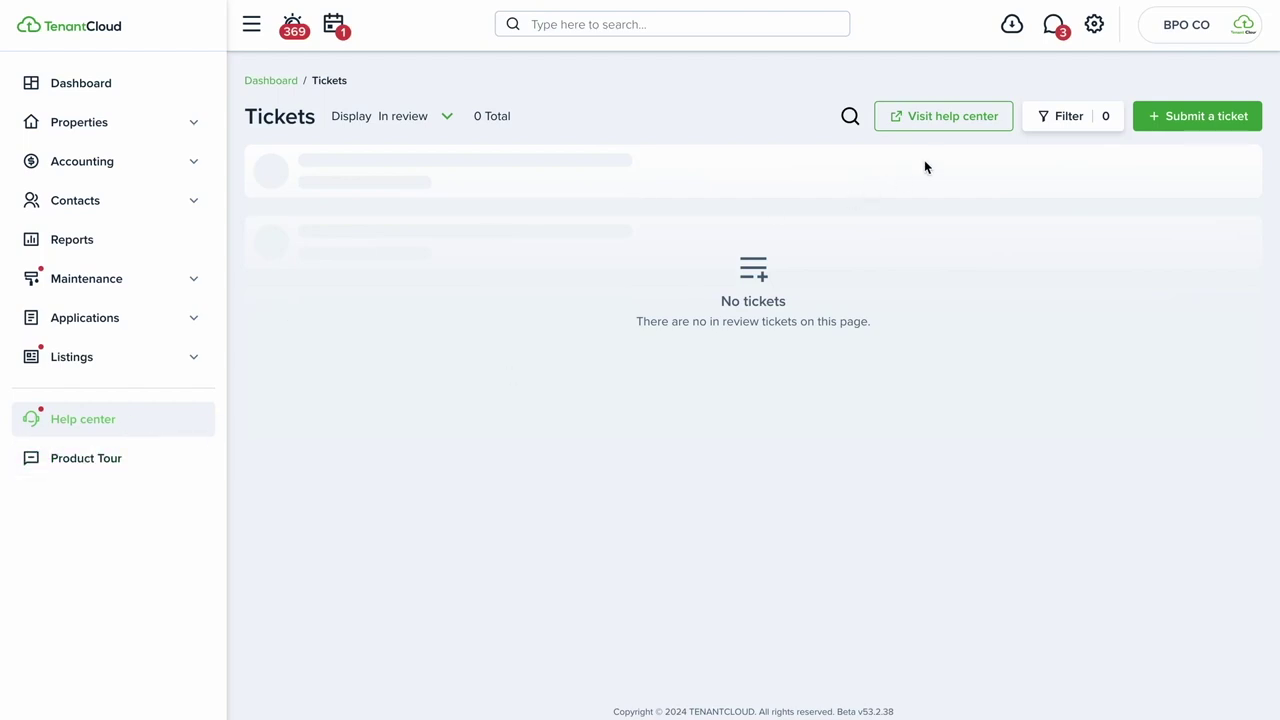
click(1198, 118)
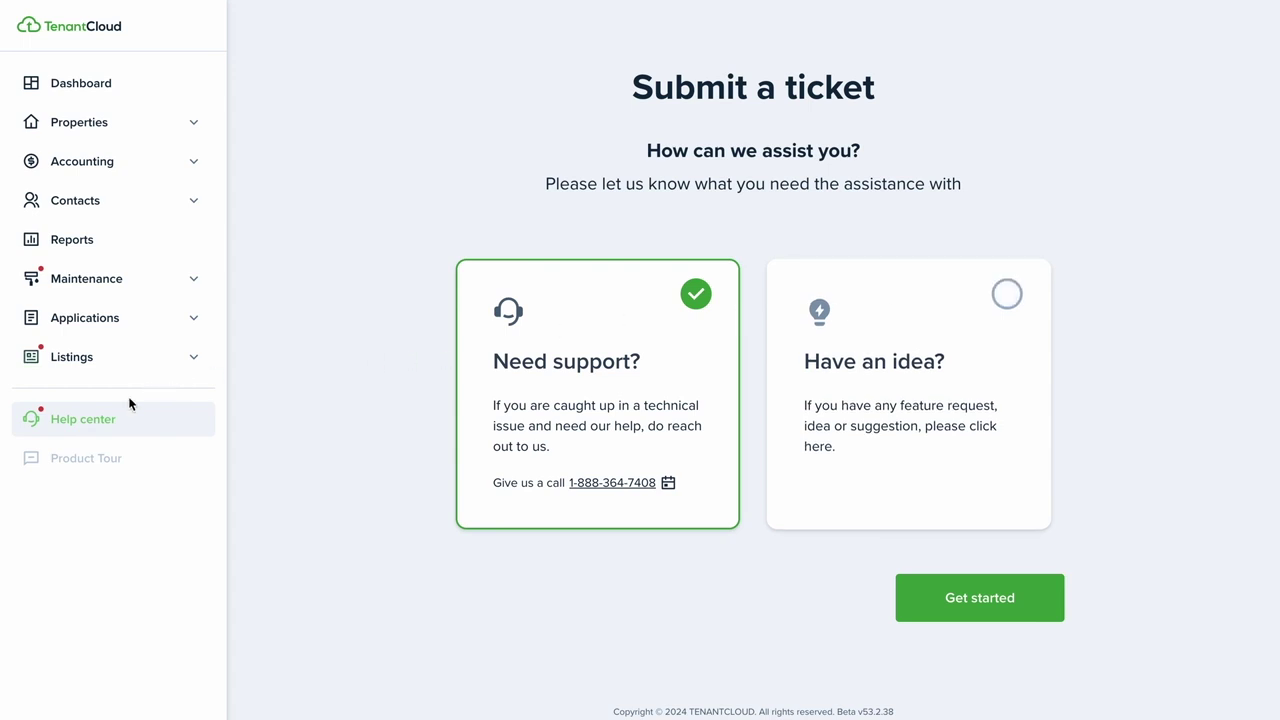
click(100, 422)
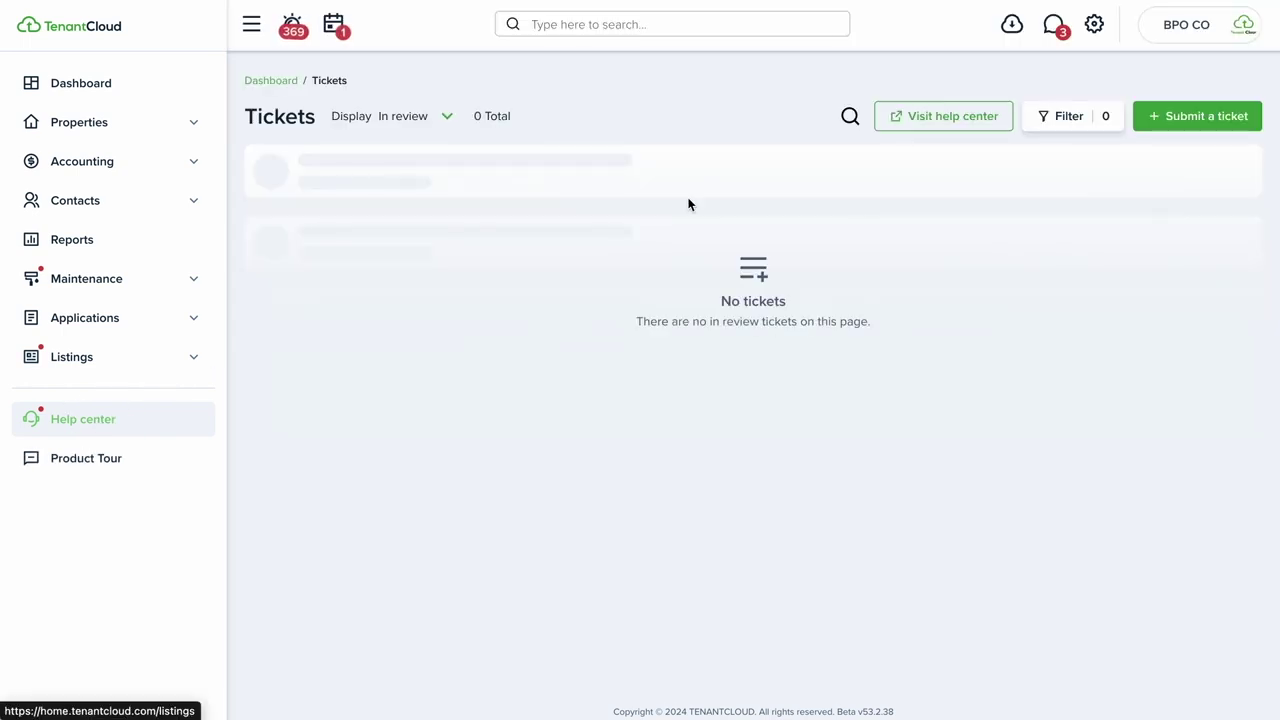
Visit the online help center and look over its landlord topic categories
click(930, 127)
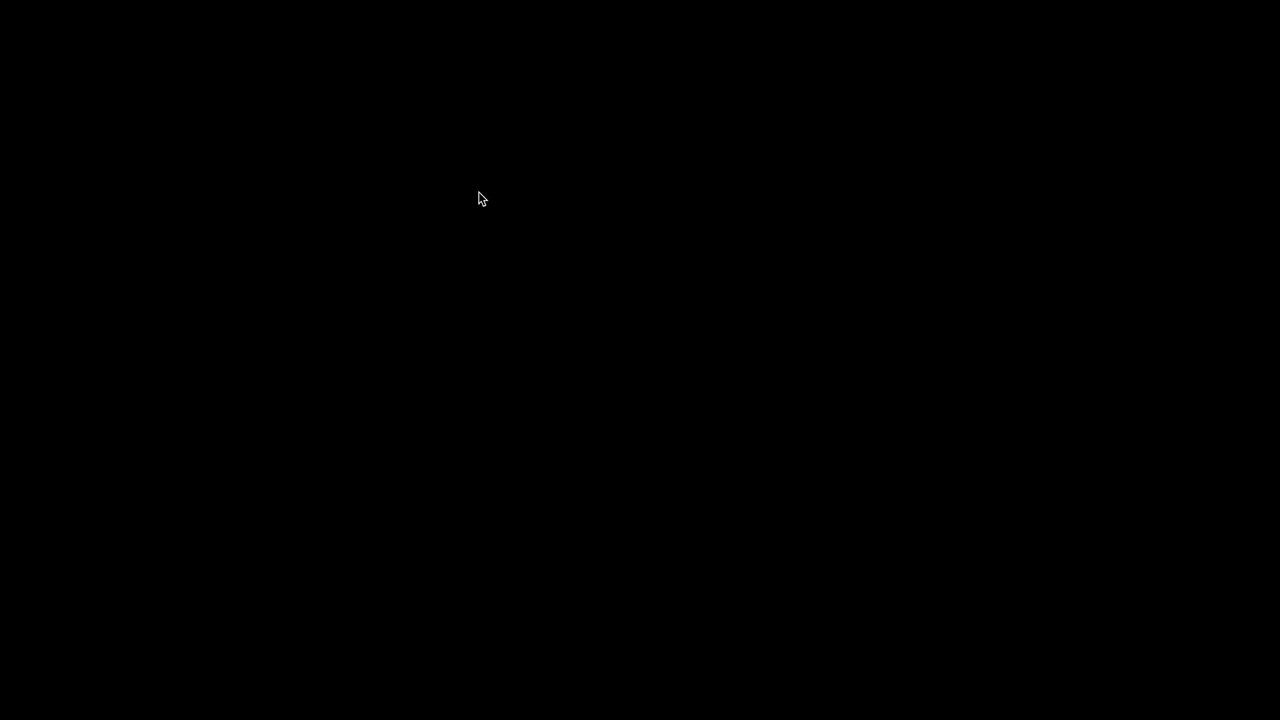
scroll(479, 192, down, 3)
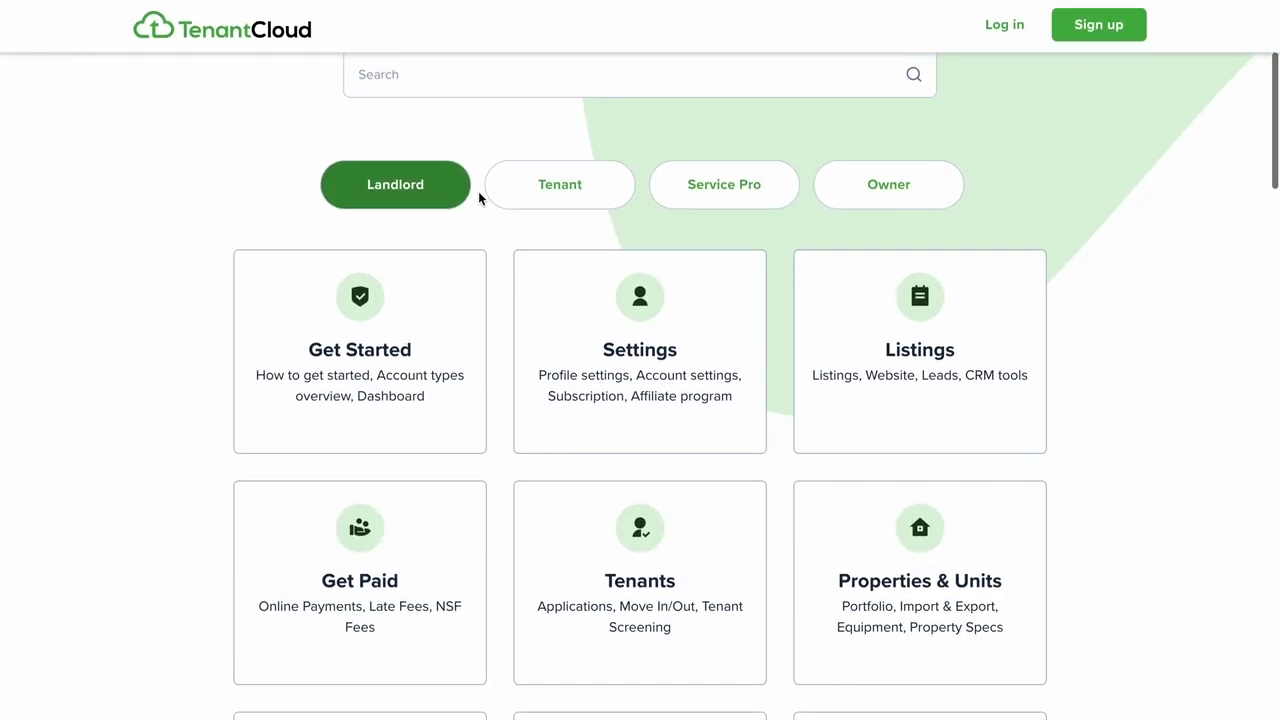
Switch the help center topics from landlord to Tenant and look over the tenant categories
scroll(478, 196, down, 1)
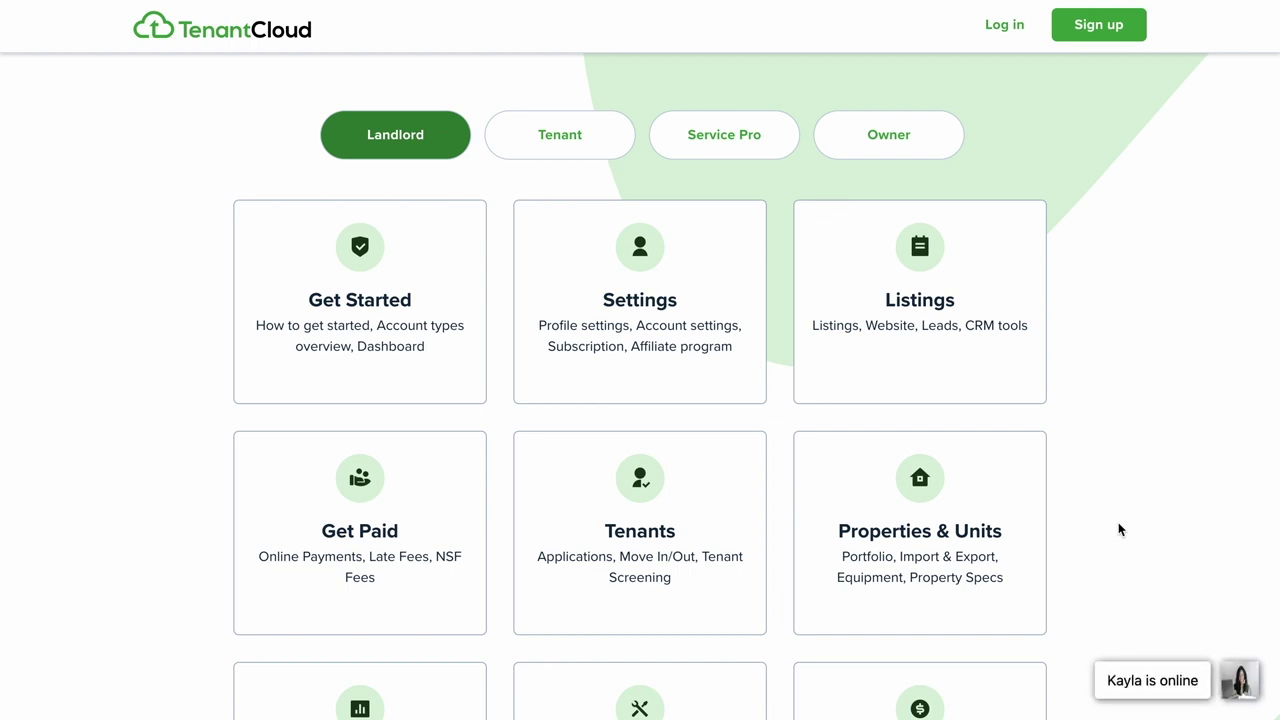
scroll(1118, 528, up, 4)
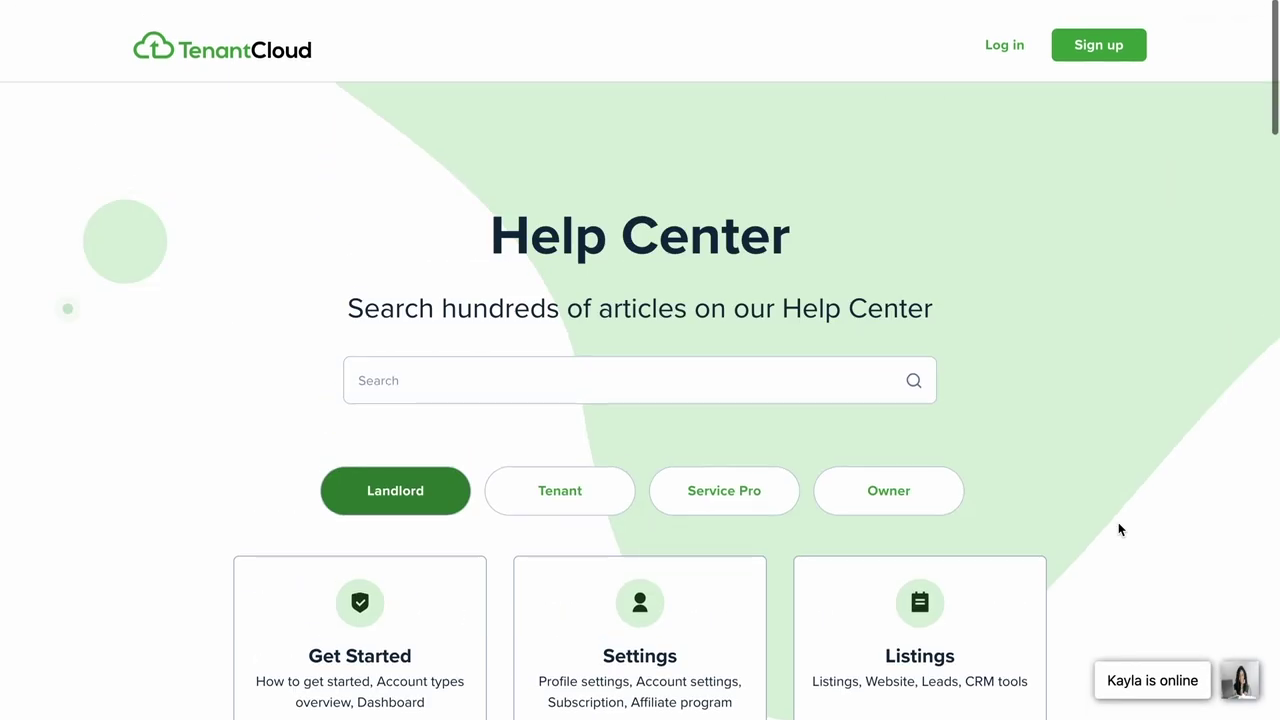
click(600, 378)
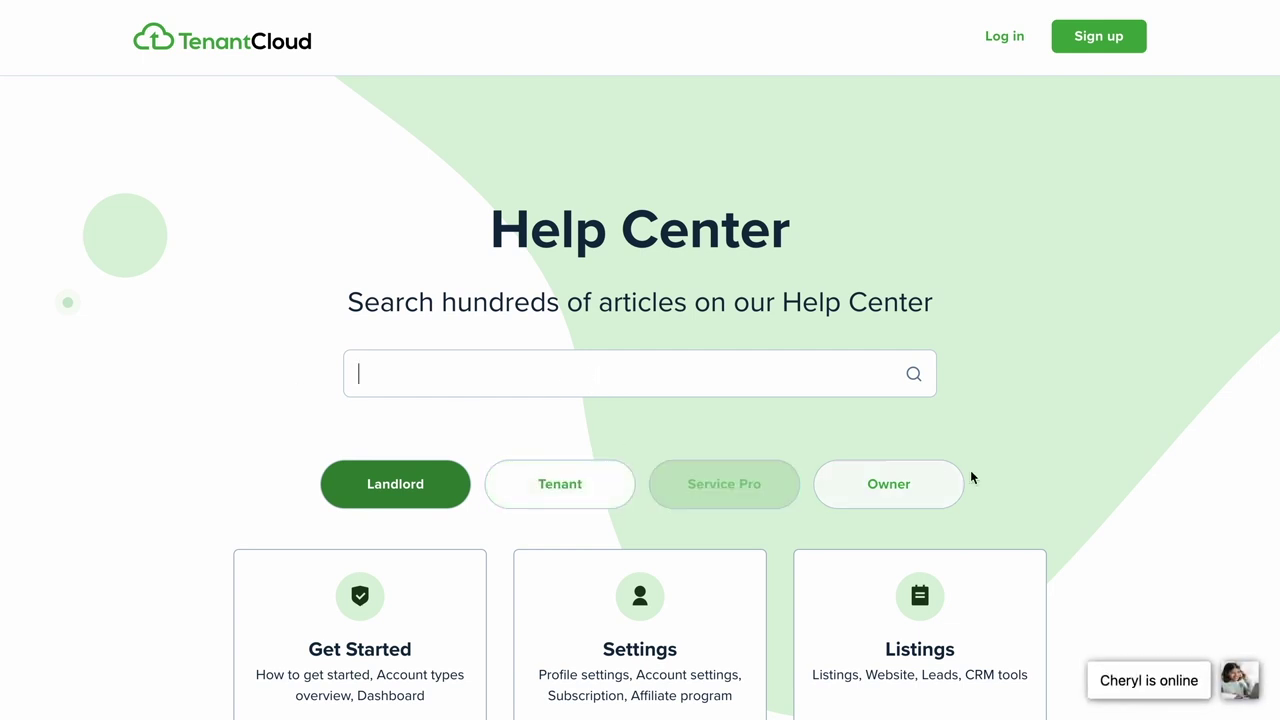
click(561, 497)
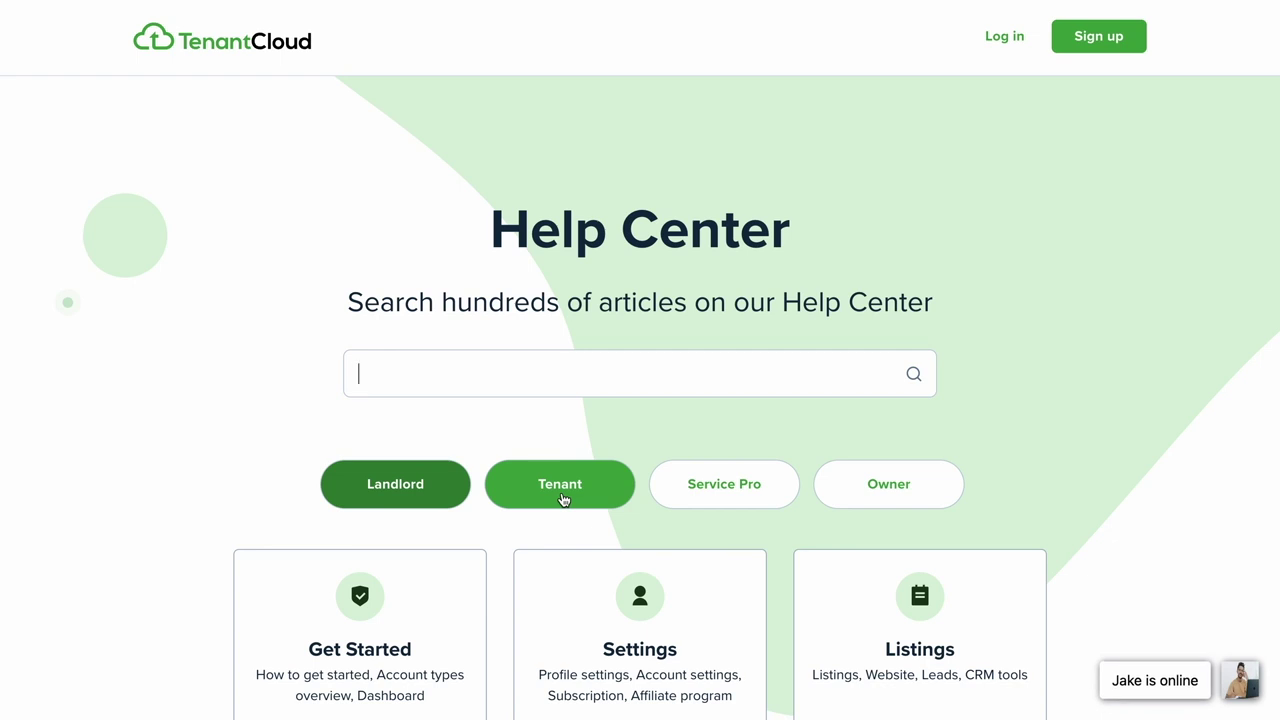
click(563, 499)
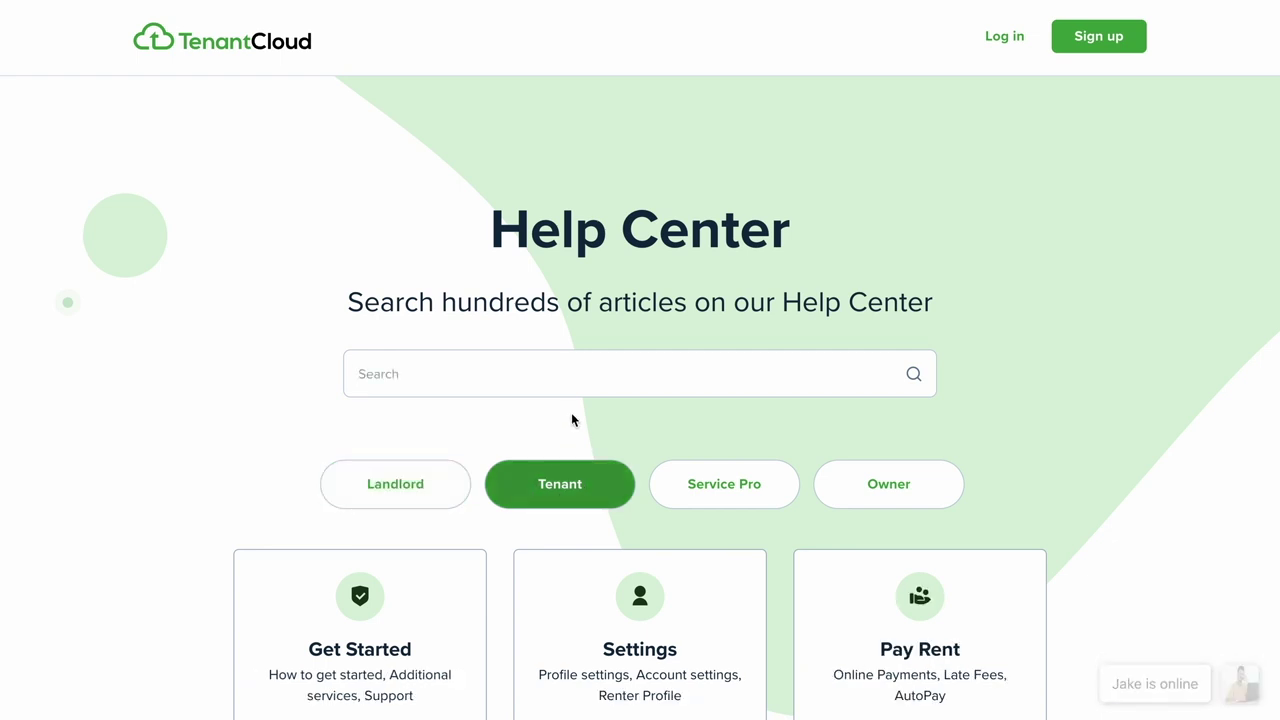
scroll(566, 409, down, 2)
scroll(567, 410, down, 4)
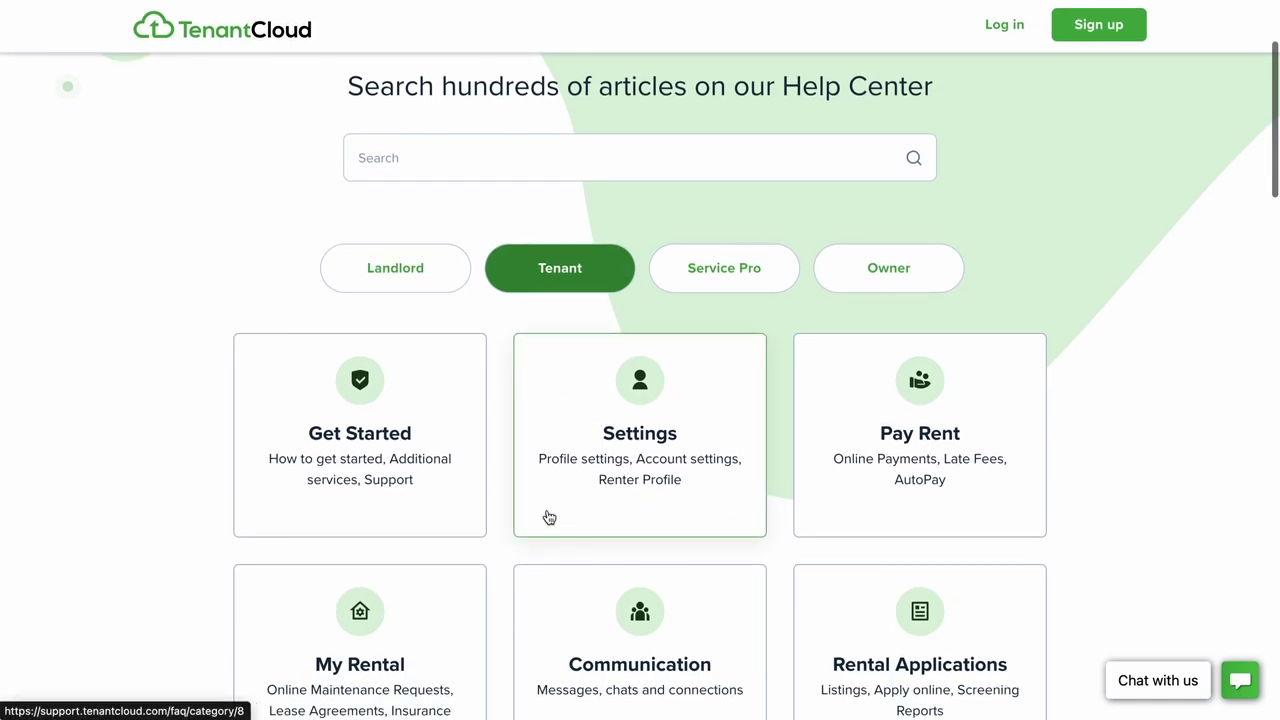
Examine the help center's video tutorials, top articles, support and sales contact options, and footer, and return to the search area
scroll(583, 419, down, 4)
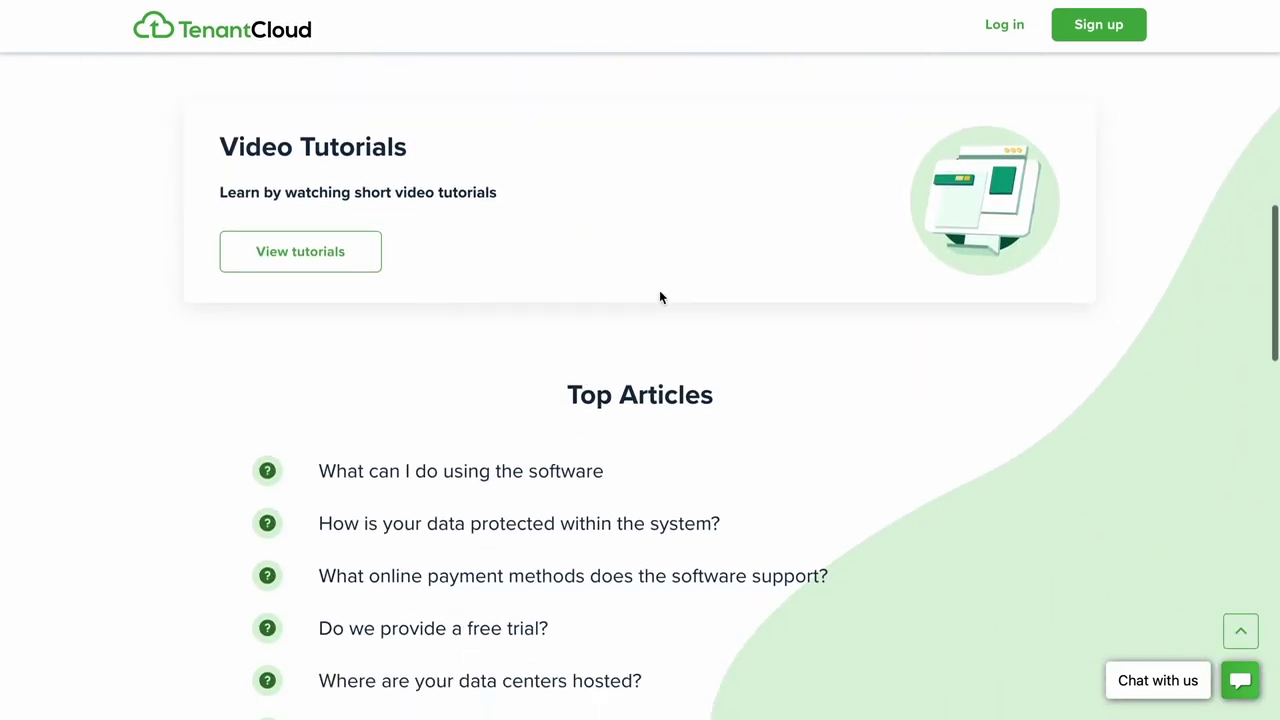
scroll(591, 289, down, 4)
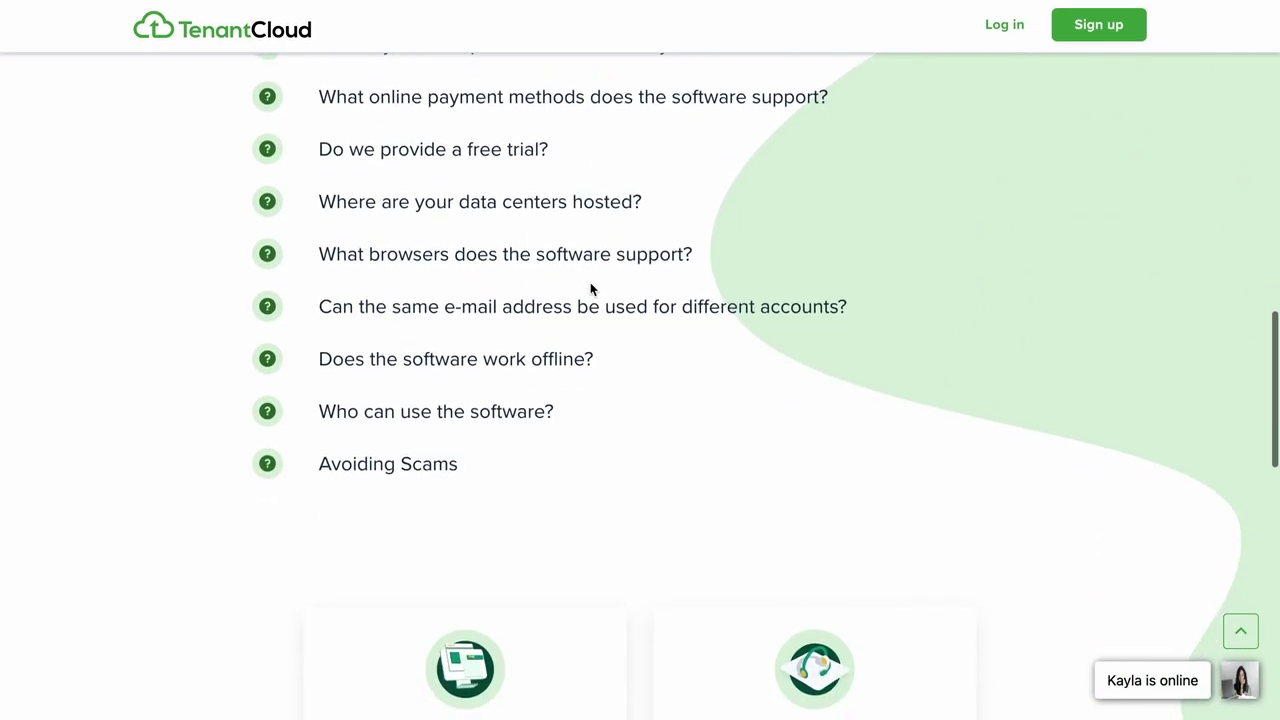
scroll(589, 289, up, 2)
scroll(661, 287, down, 4)
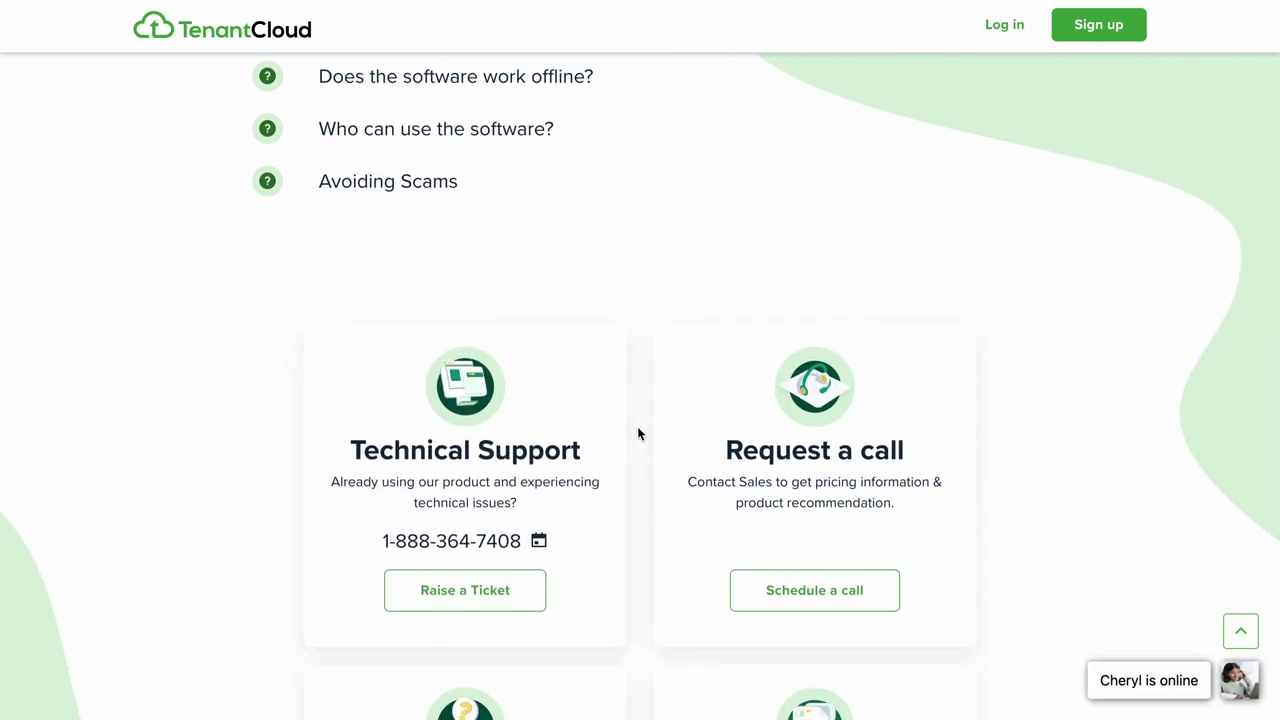
scroll(638, 433, down, 3)
scroll(637, 351, down, 3)
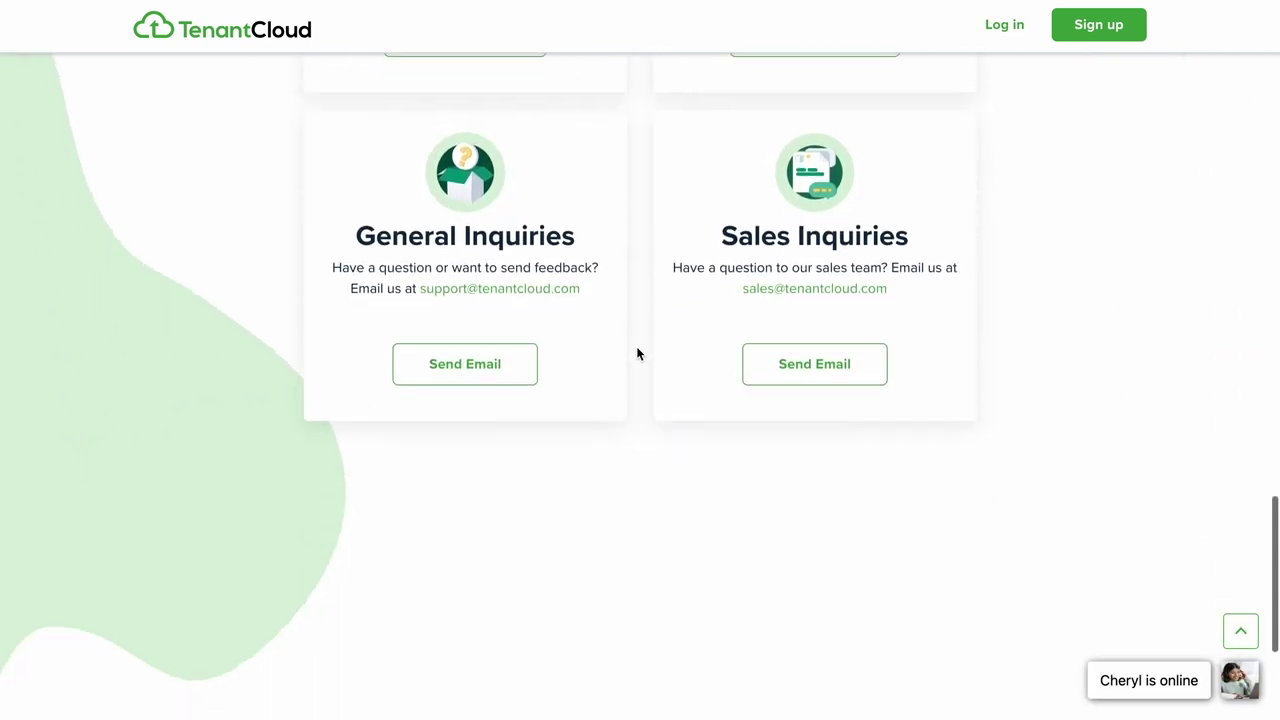
scroll(637, 351, up, 3)
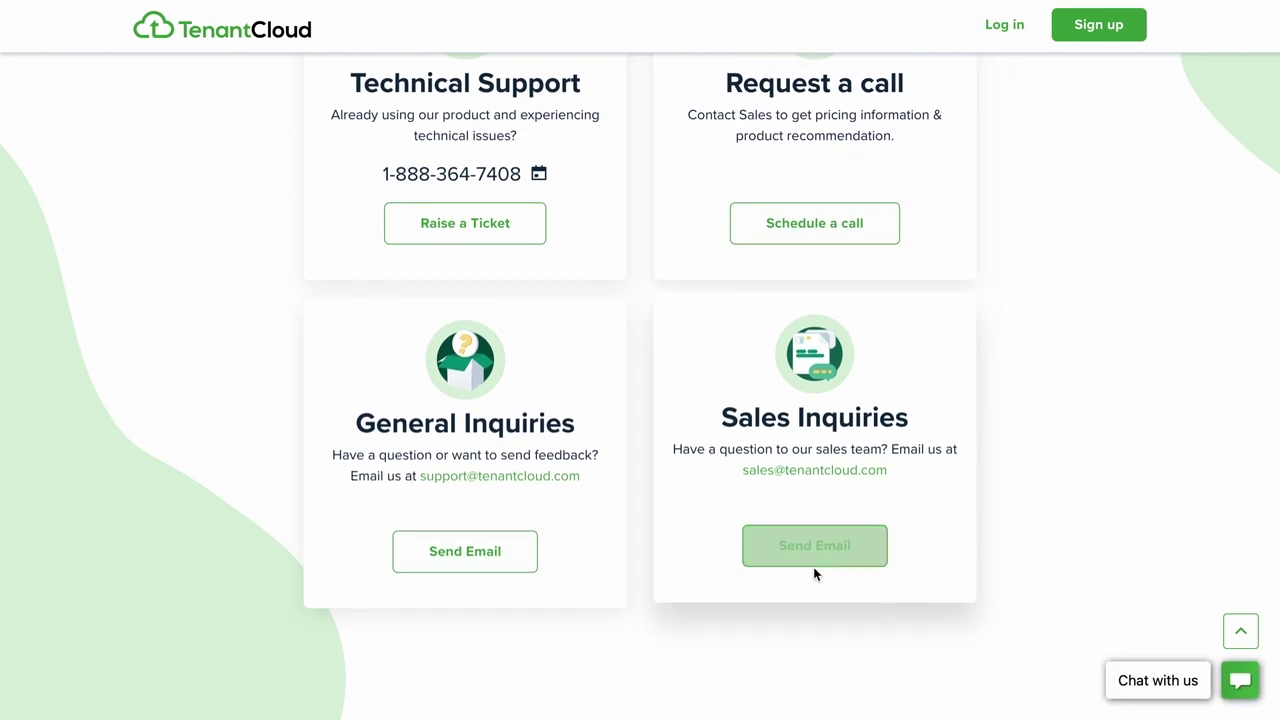
scroll(679, 471, down, 3)
scroll(654, 374, down, 2)
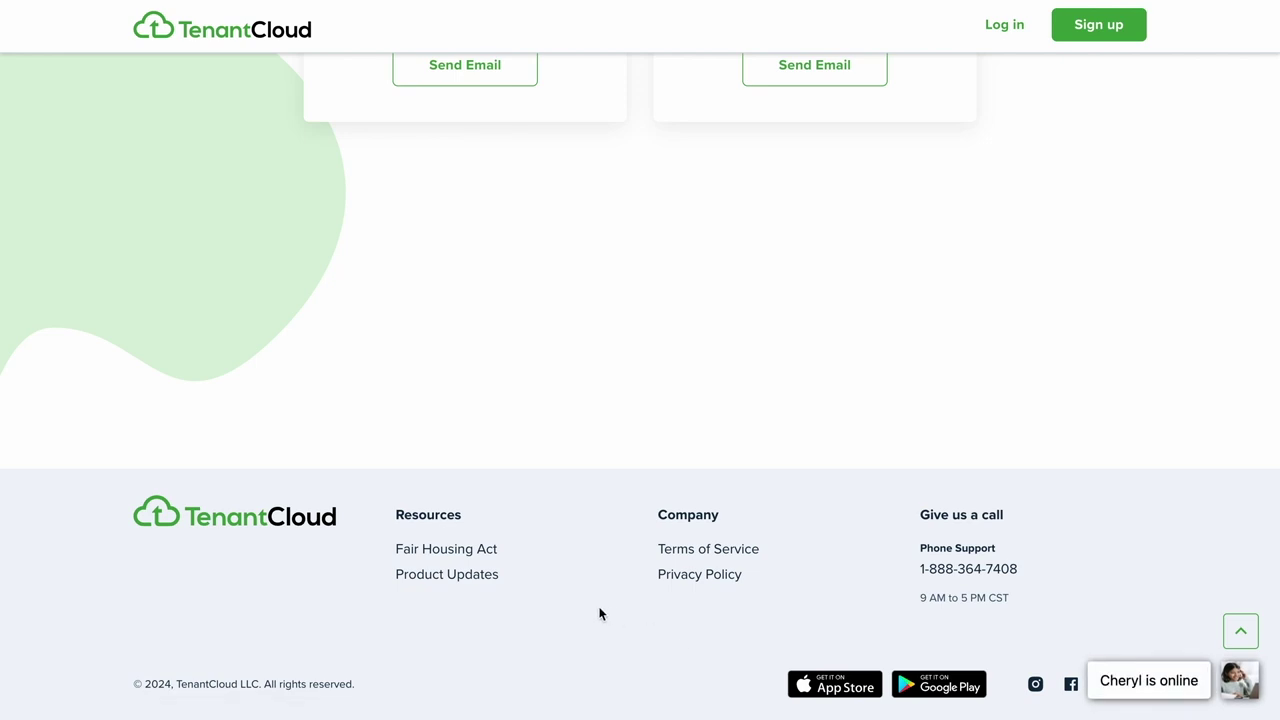
scroll(600, 613, up, 20)
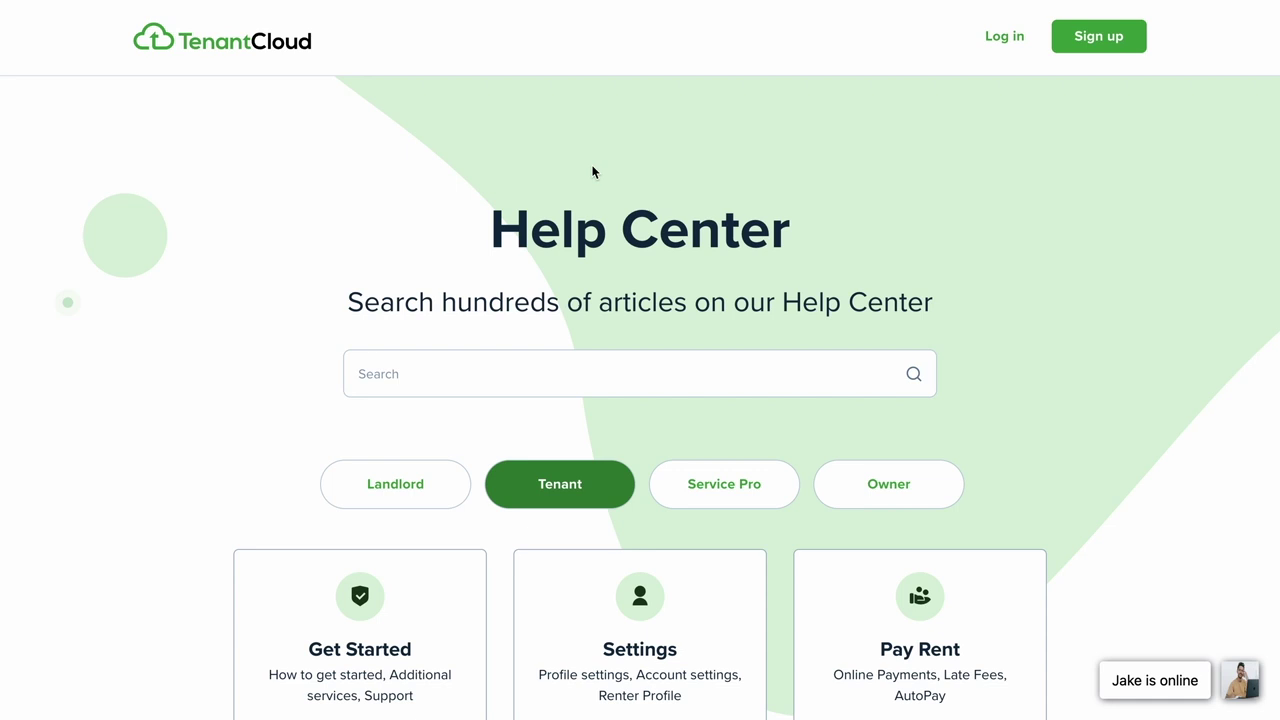
Switch the help center back to Landlord topics and search its articles for "lease"
click(626, 375)
click(400, 482)
click(469, 372)
text(lease)
key(Return)
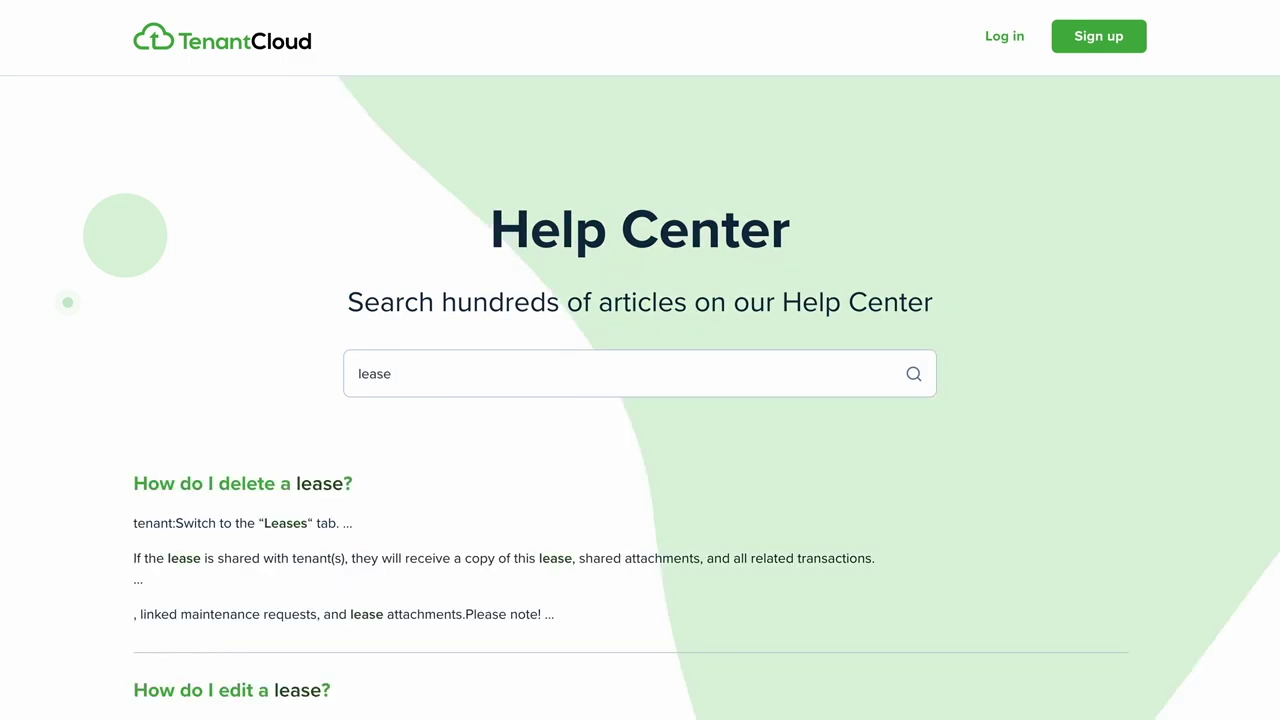
Look through the lease search results and open the article "How do I renew a lease?"
scroll(519, 443, down, 5)
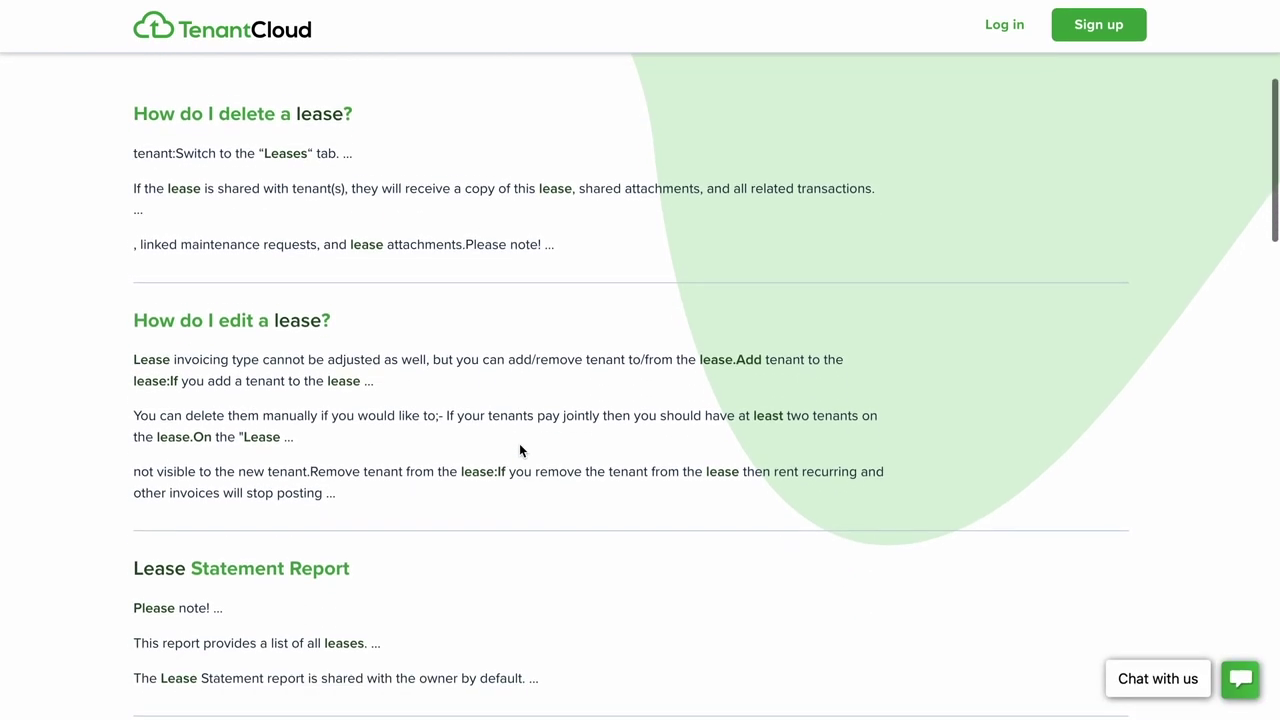
scroll(519, 443, down, 6)
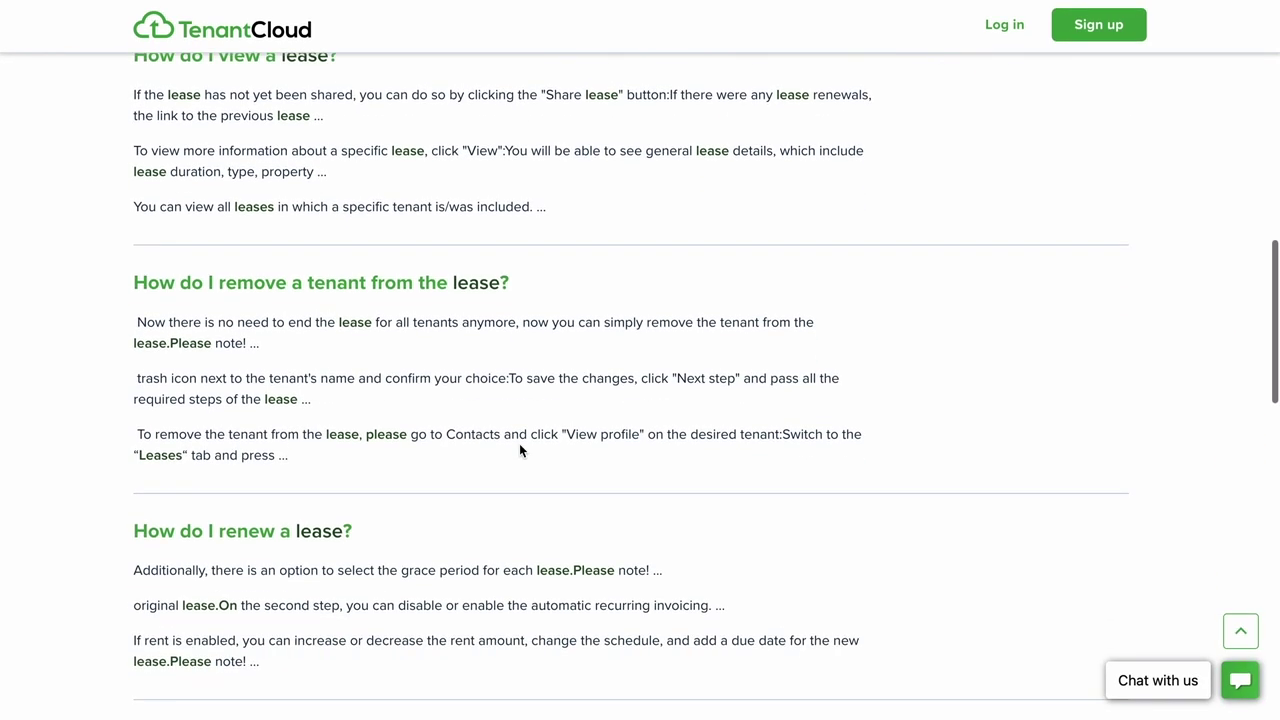
scroll(318, 311, up, 1)
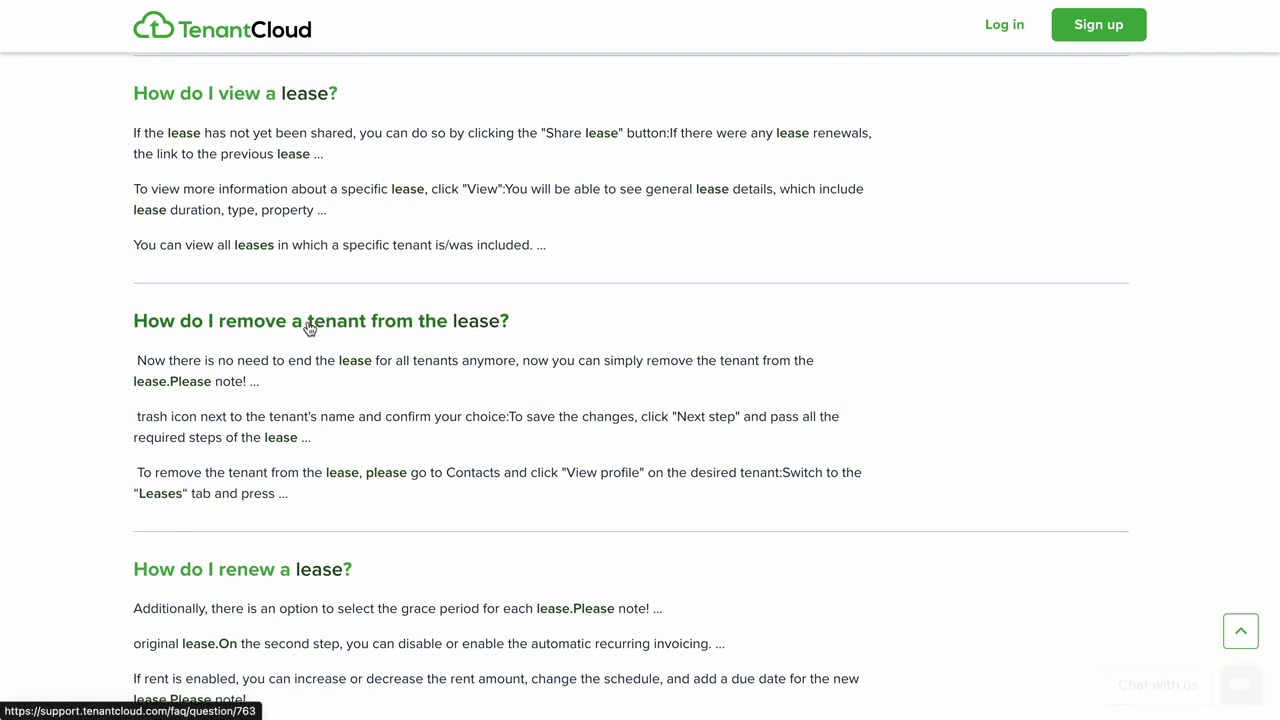
scroll(236, 273, down, 3)
click(236, 273)
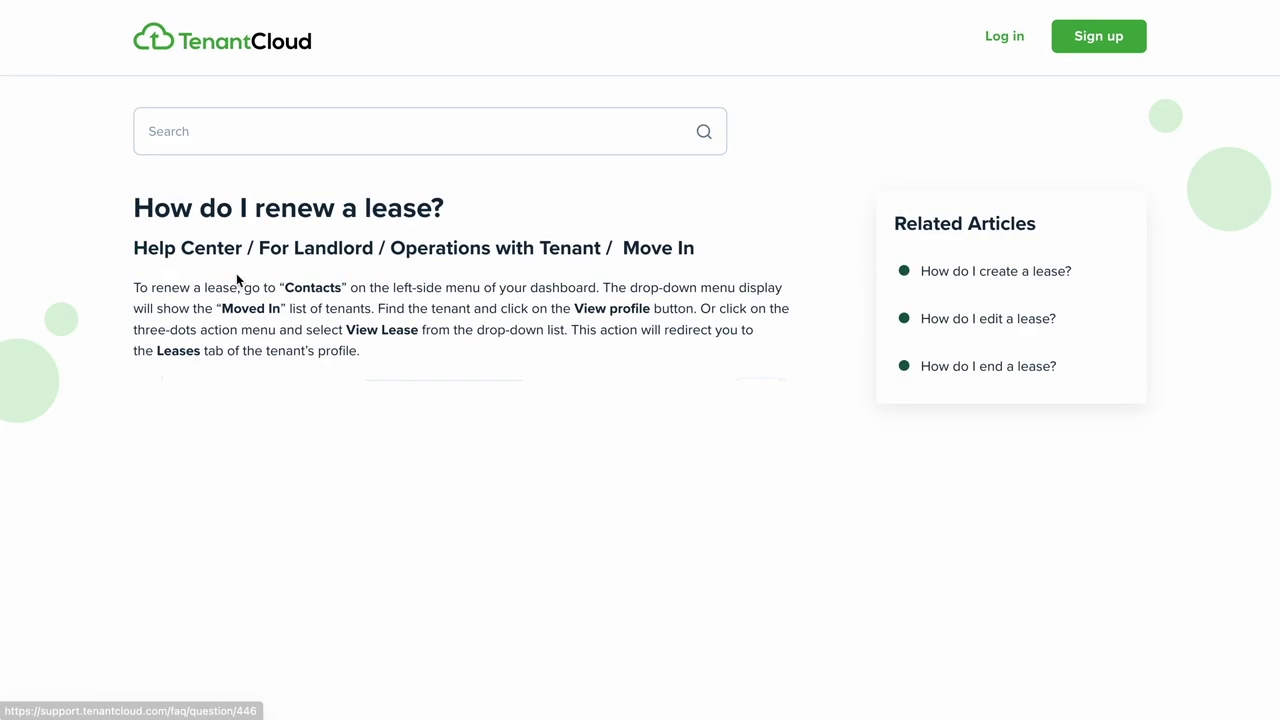
Read through the lease renewal article's instructions, move-in scenarios and notes, and return to its related articles
scroll(454, 311, down, 2)
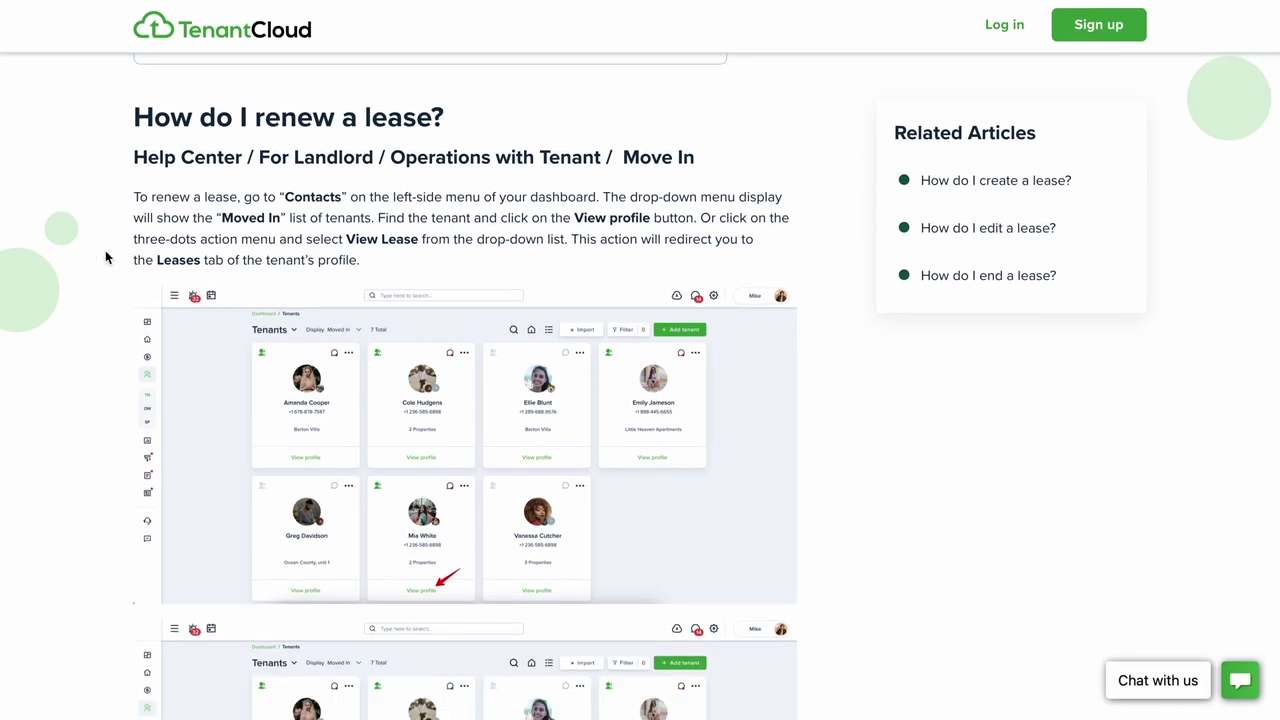
scroll(262, 162, down, 3)
scroll(345, 132, down, 10)
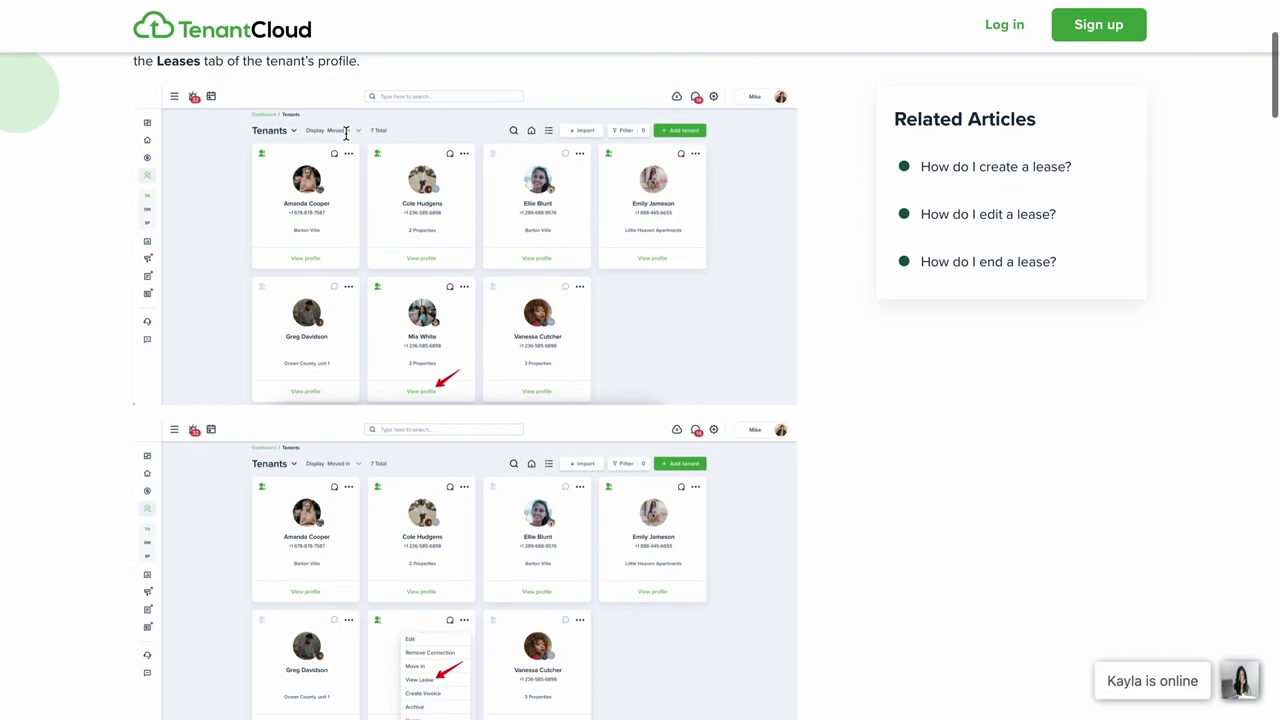
scroll(80, 323, down, 14)
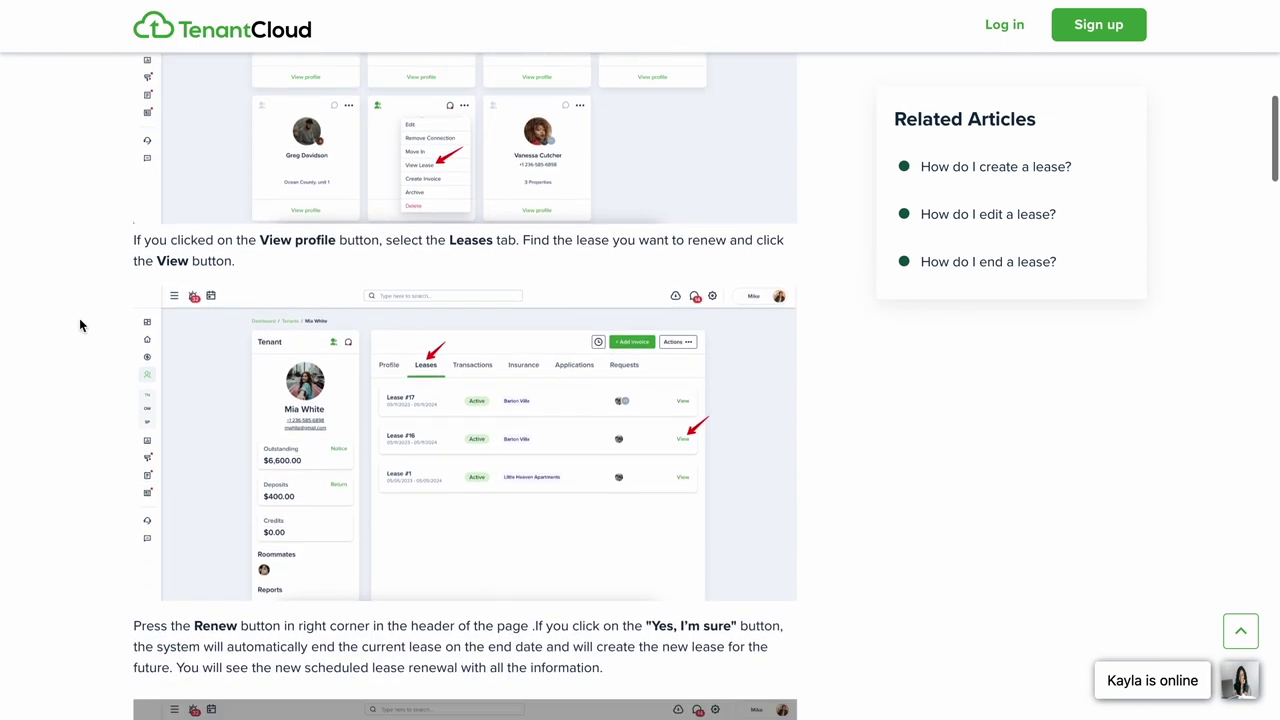
scroll(80, 324, down, 9)
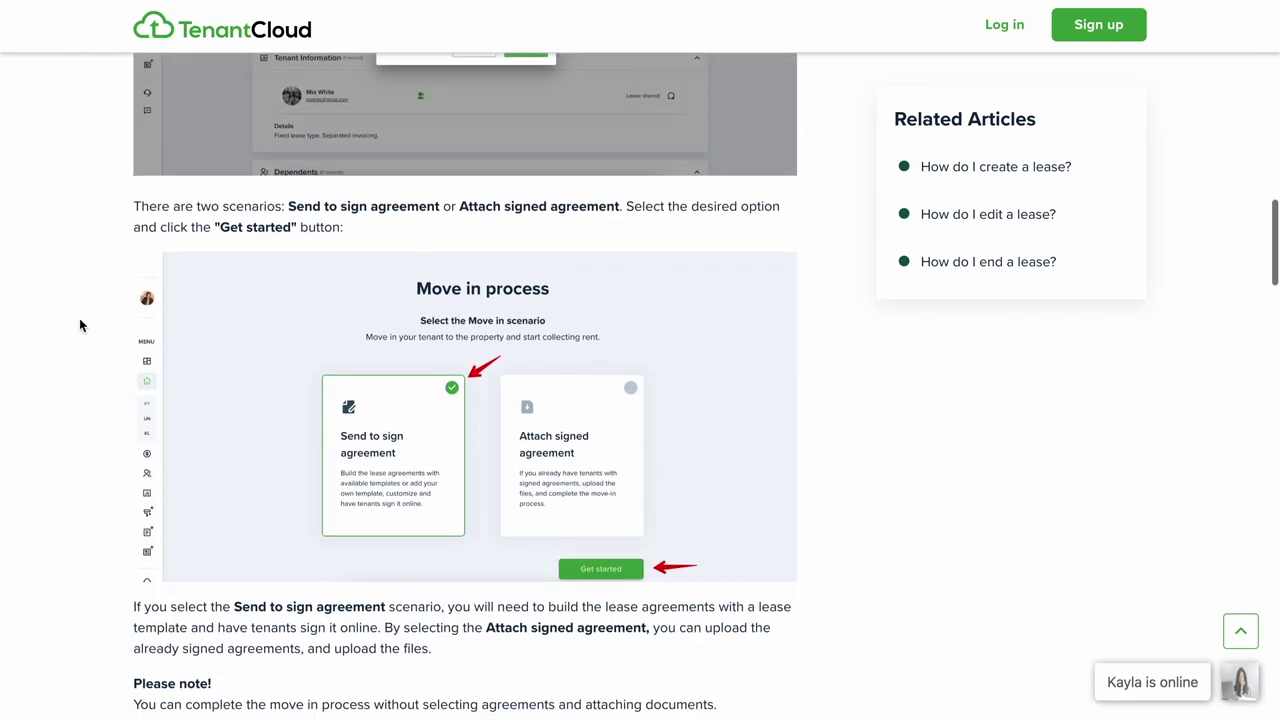
scroll(79, 324, down, 3)
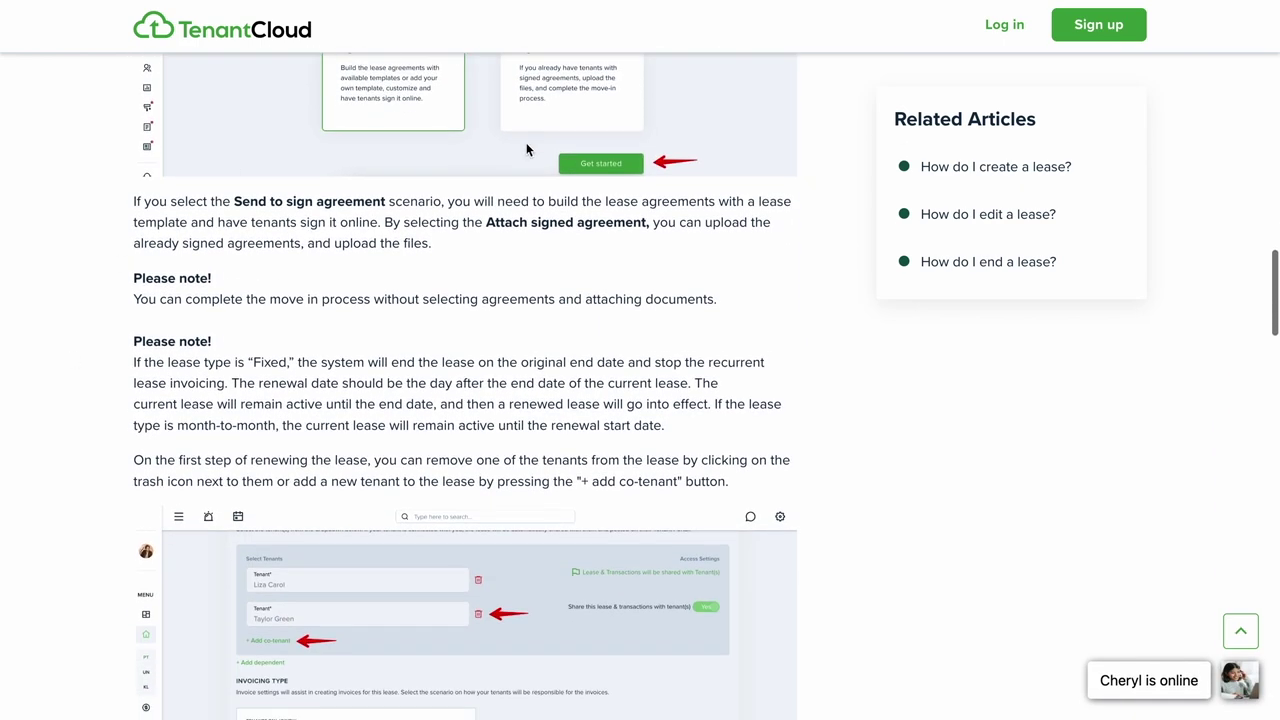
scroll(291, 354, up, 6)
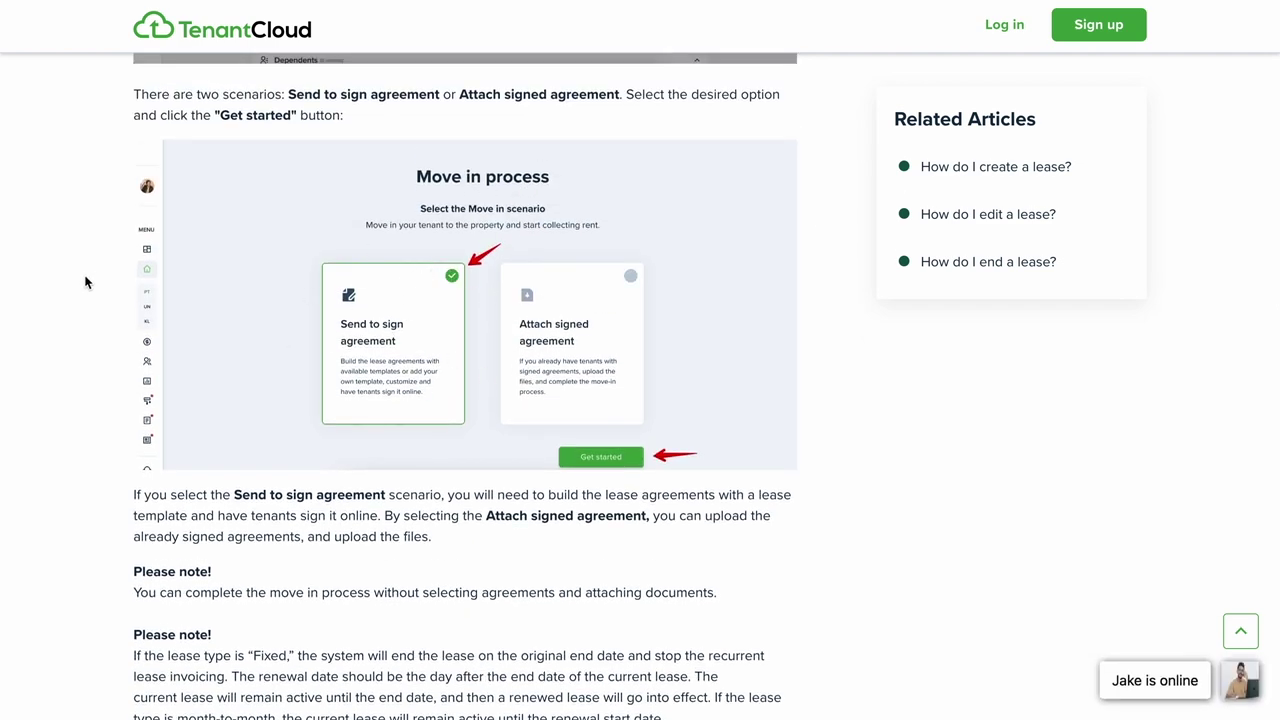
scroll(85, 283, down, 12)
scroll(85, 283, up, 20)
scroll(85, 283, up, 20)
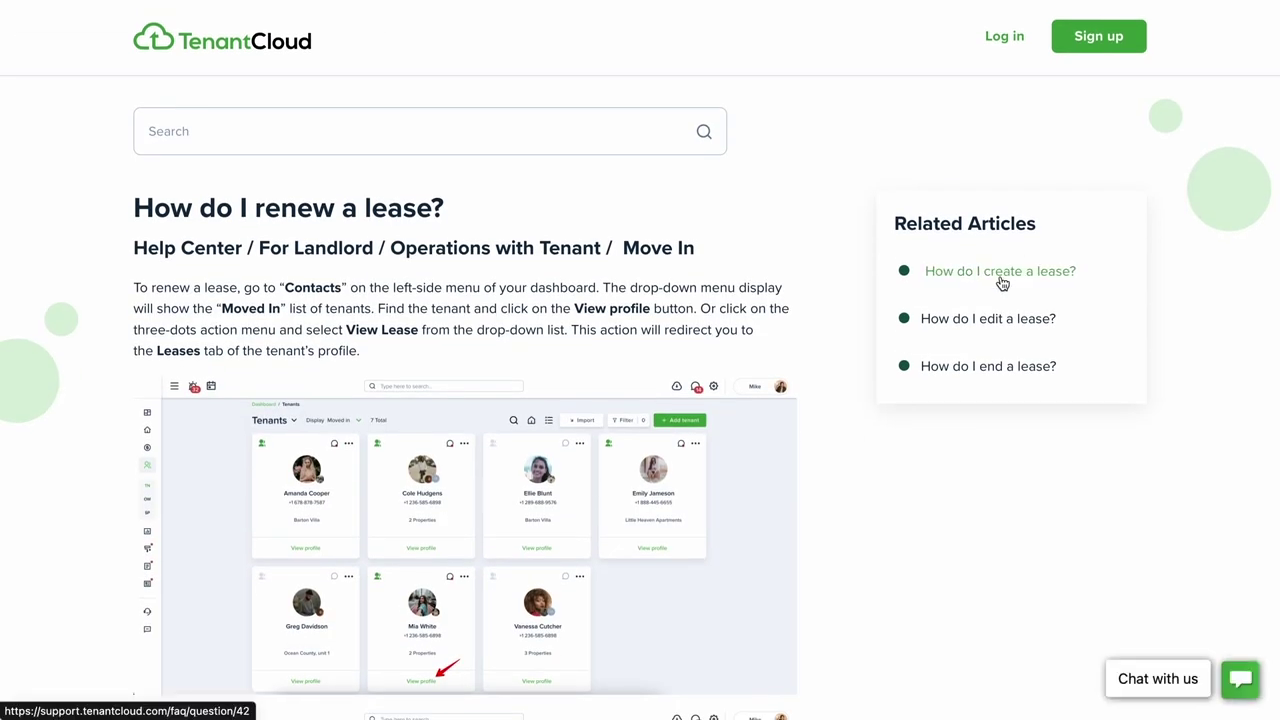